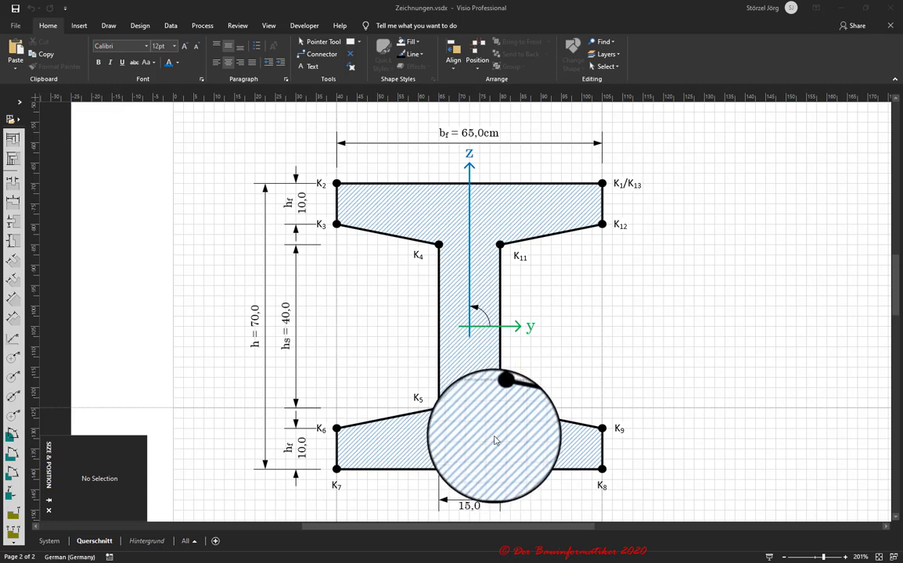
Minimize Visio and AutoCAD to bring the Revit family STB-I-Profil.rfa into view
{"action": "left_click", "coordinate": [848, 10]}
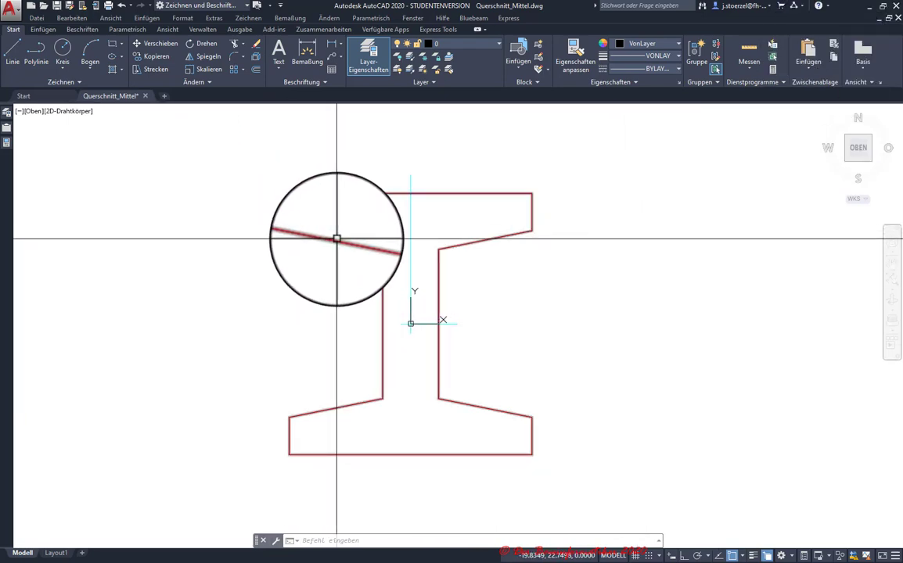
{"action": "left_click", "coordinate": [870, 9]}
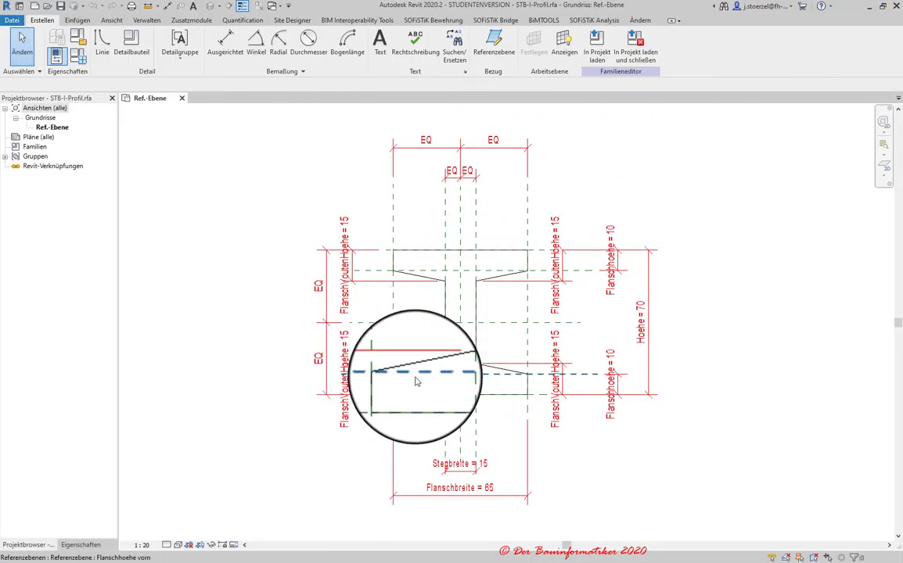
{"action": "scroll", "coordinate": [463, 313], "scroll_direction": "up", "scroll_amount": 2}
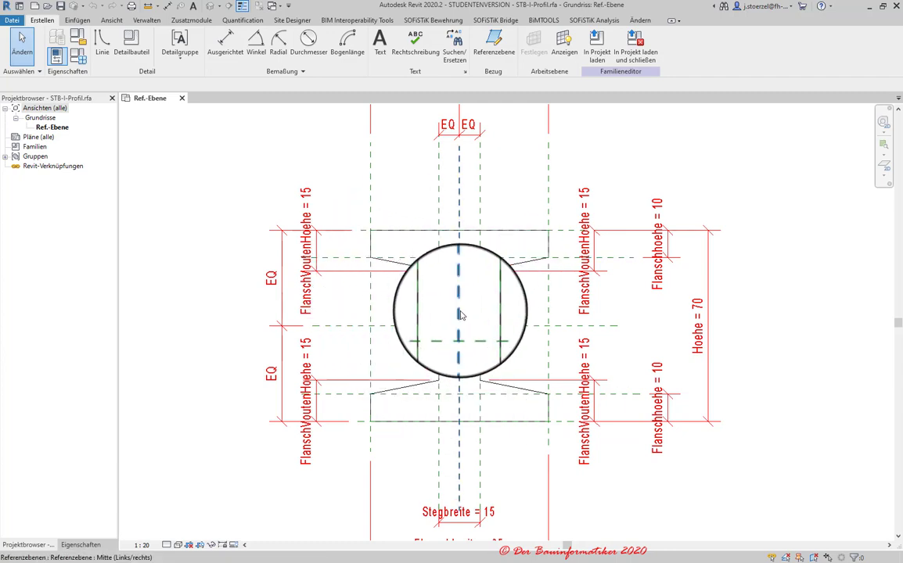
{"action": "scroll", "coordinate": [438, 317], "scroll_direction": "up", "scroll_amount": 2}
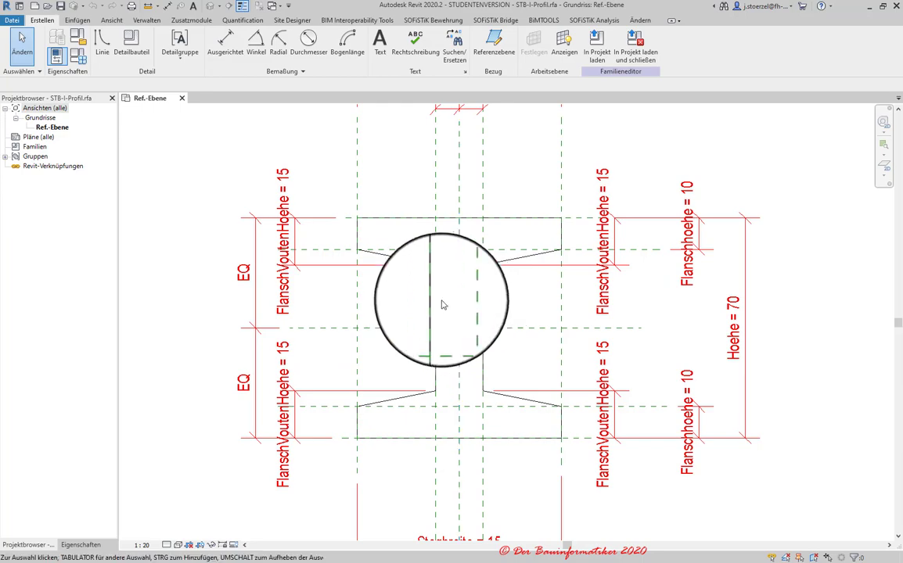
Switch the family to type 100x120 (Hoehe 120, Flanschhoehe 15) in Familientypen and apply it
{"action": "left_click", "coordinate": [78, 57]}
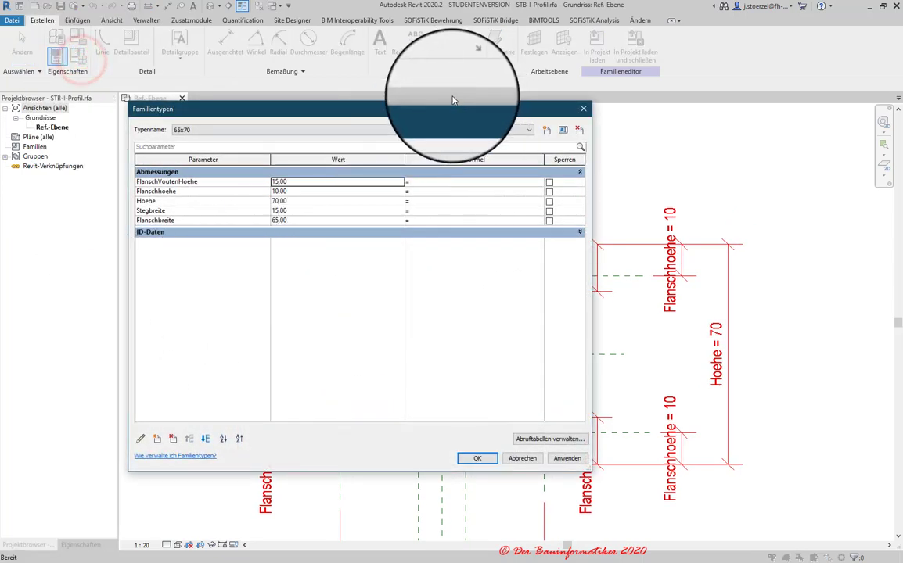
{"action": "mouse_move", "coordinate": [407, 108]}
{"action": "left_mouse_down"}
{"action": "mouse_move", "coordinate": [211, 149]}
{"action": "mouse_move", "coordinate": [274, 126]}
{"action": "left_mouse_up"}
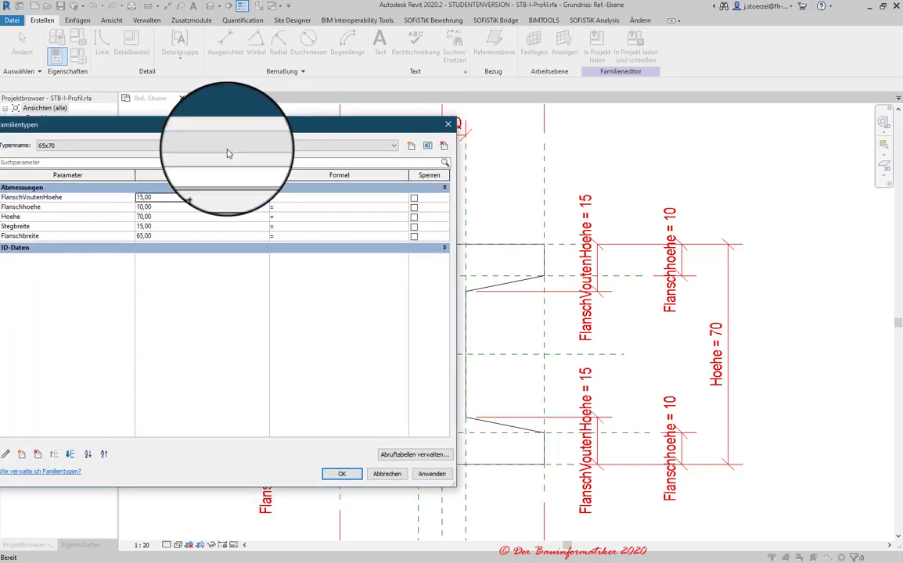
{"action": "left_click", "coordinate": [185, 146]}
{"action": "left_click", "coordinate": [59, 156]}
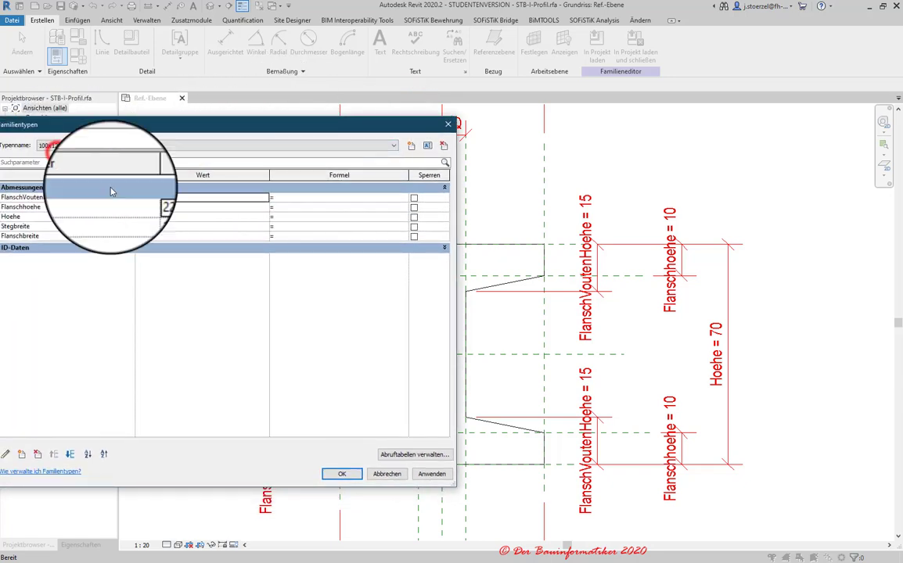
{"action": "left_click", "coordinate": [431, 474]}
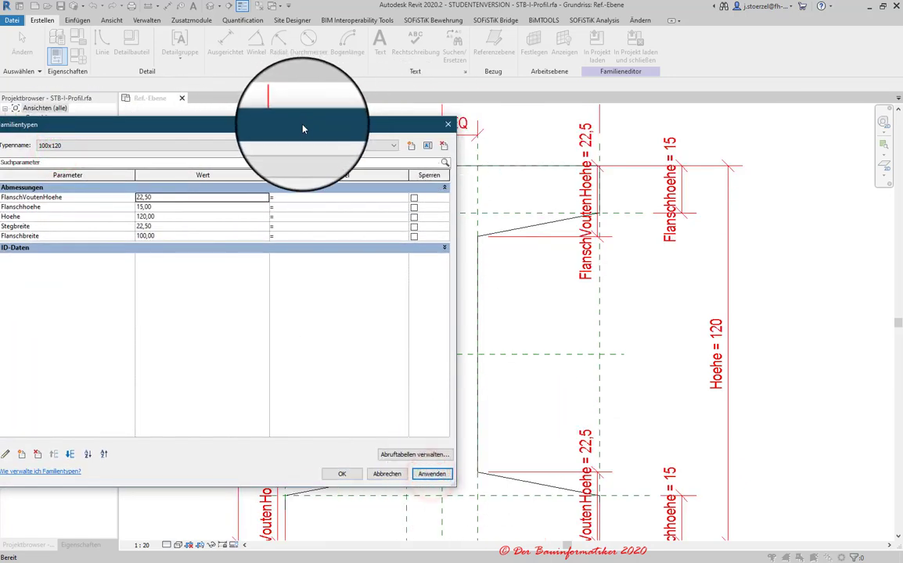
{"action": "left_click_drag", "start_coordinate": [302, 125], "coordinate": [376, 141]}
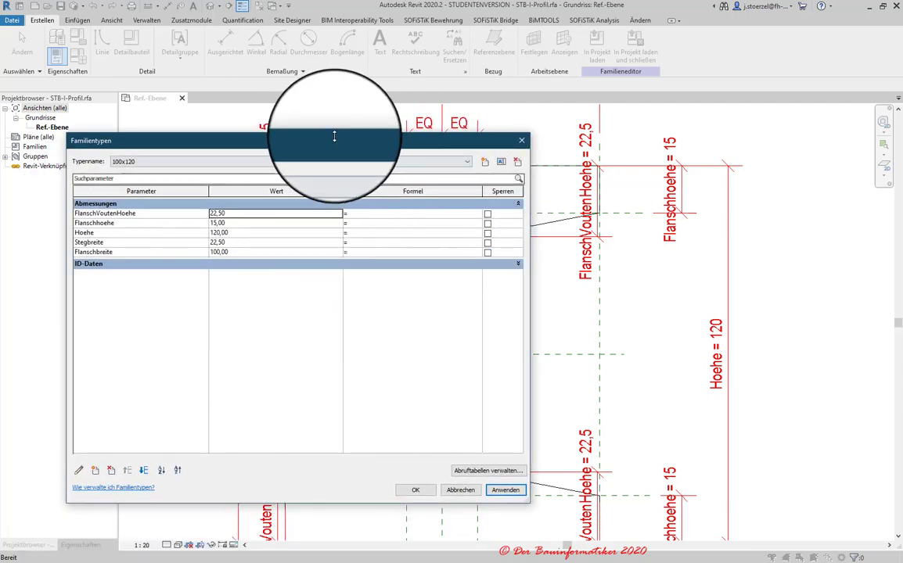
{"action": "left_click", "coordinate": [463, 491]}
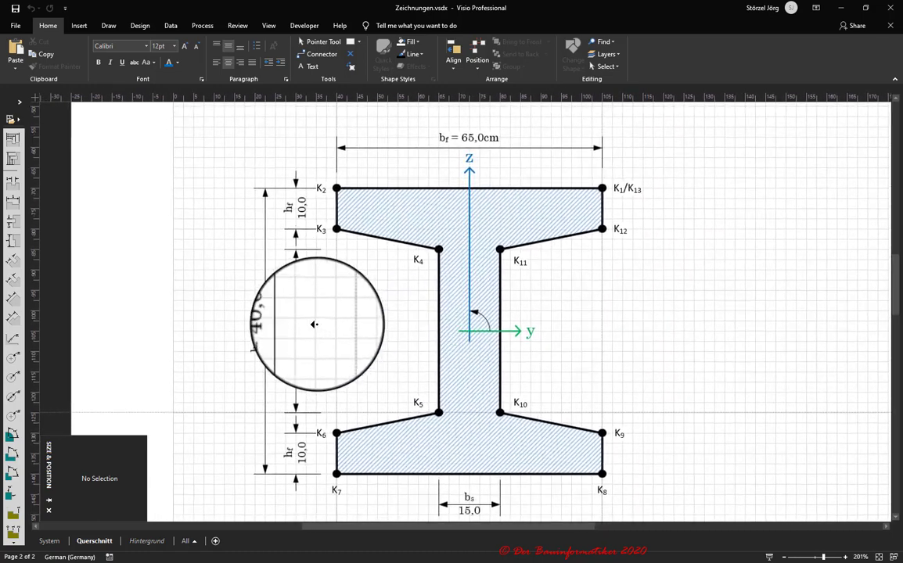
Back in Visio, pan the I-section drawing and open Layer Properties from the Layers menu
{"action": "scroll", "coordinate": [337, 336], "scroll_direction": "left", "scroll_amount": 1}
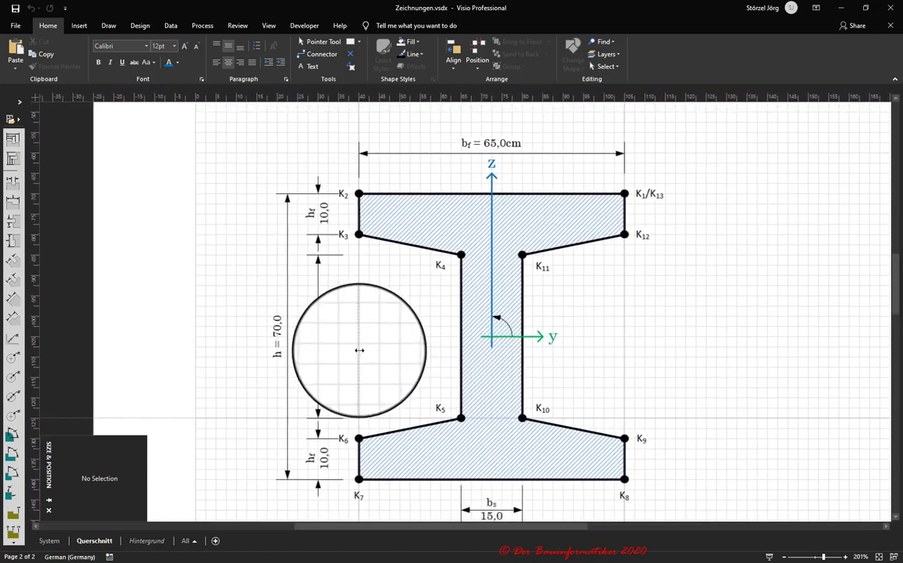
{"action": "scroll", "coordinate": [359, 351], "scroll_direction": "down", "scroll_amount": 2}
{"action": "scroll", "coordinate": [359, 351], "scroll_direction": "up", "scroll_amount": 2}
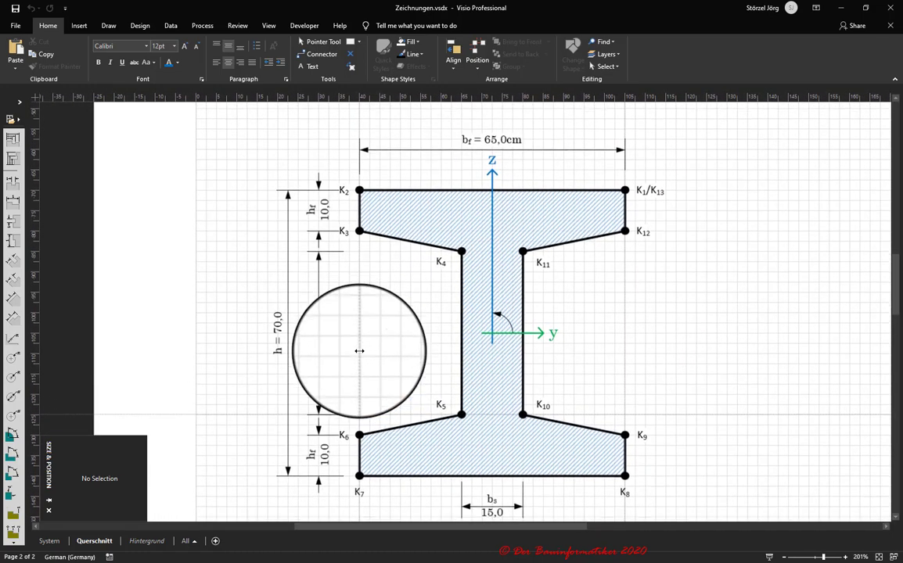
{"action": "left_click", "coordinate": [599, 59]}
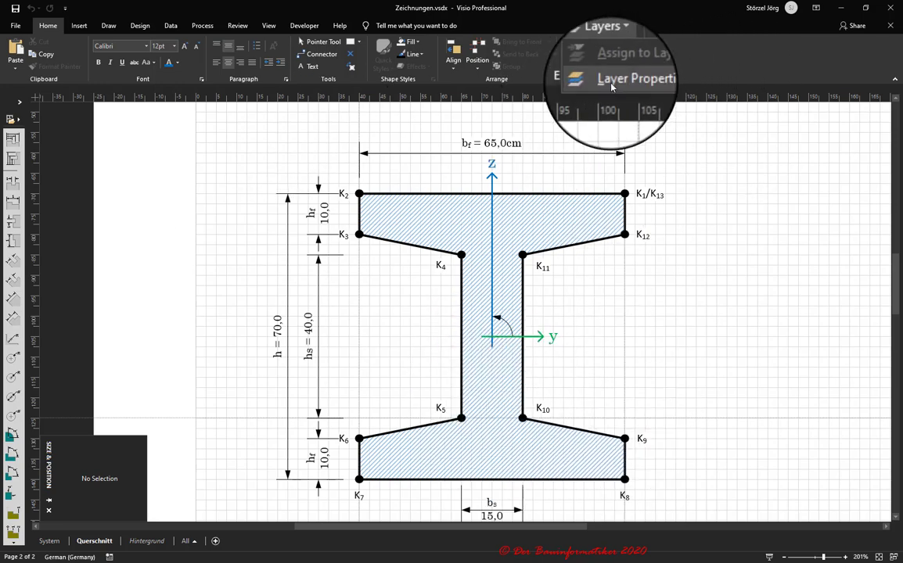
{"action": "left_click", "coordinate": [654, 78]}
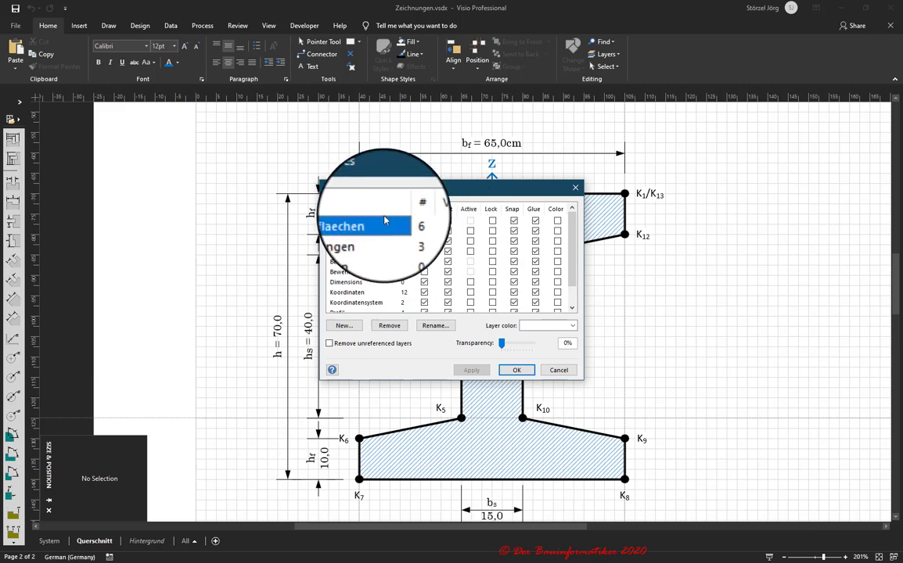
Make the two Bemaßungen dimension layers and the Anmerkungen layer invisible and apply
{"action": "left_click", "coordinate": [431, 197]}
{"action": "left_click_drag", "start_coordinate": [431, 197], "coordinate": [600, 170]}
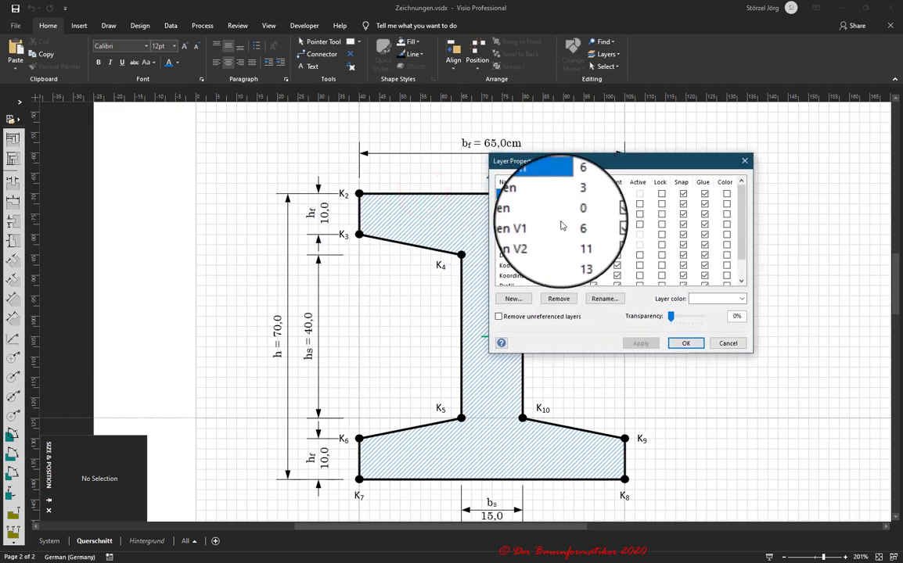
{"action": "left_click", "coordinate": [517, 214]}
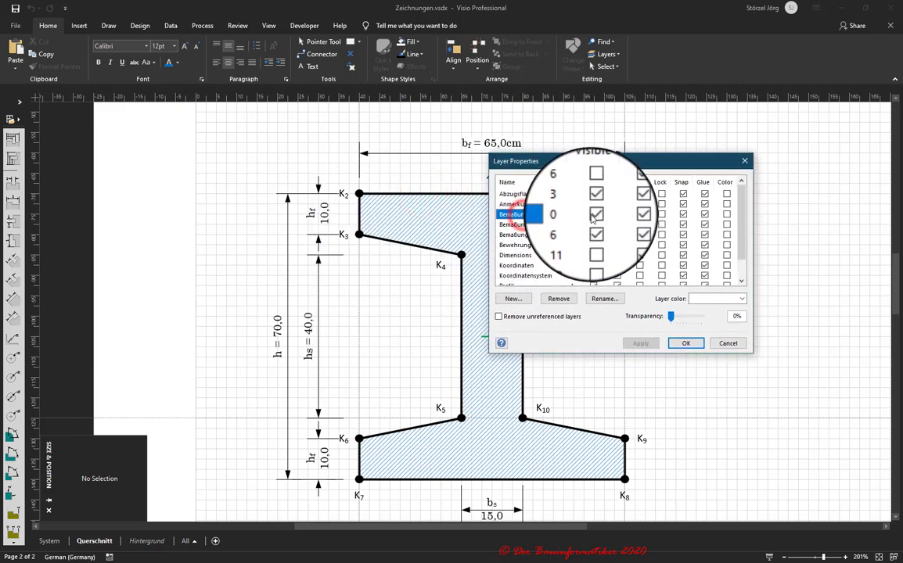
{"action": "left_click", "coordinate": [592, 216]}
{"action": "left_click", "coordinate": [593, 226]}
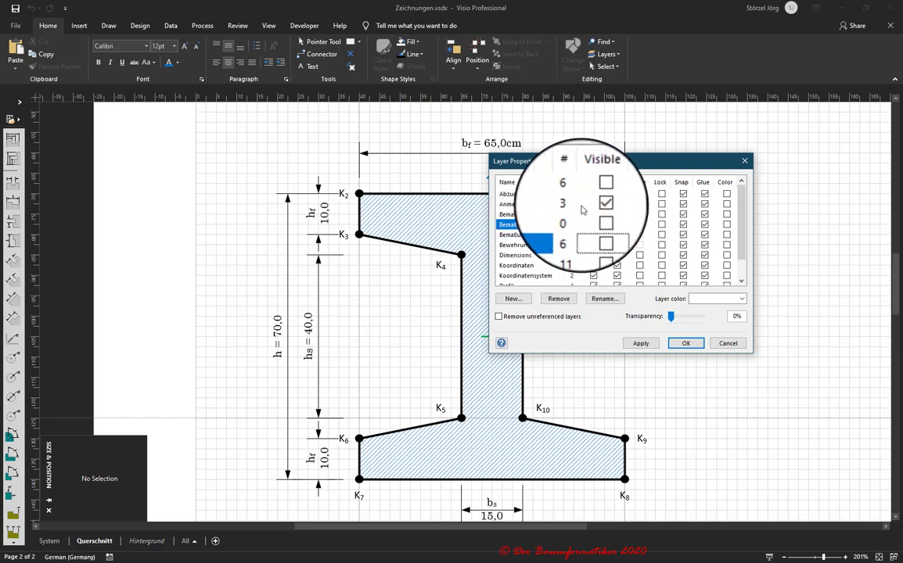
{"action": "left_click", "coordinate": [593, 205]}
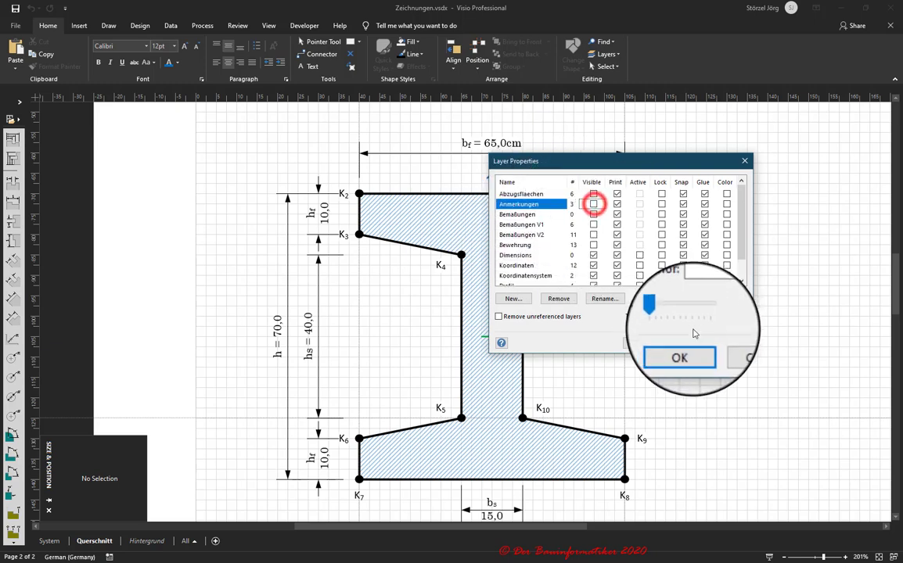
{"action": "left_click", "coordinate": [640, 342]}
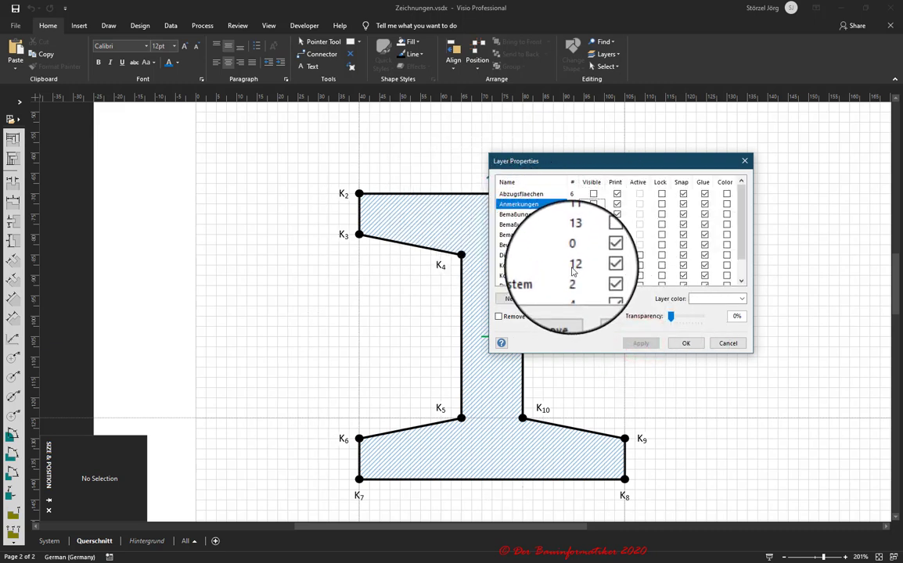
Hide the Koordinaten layer as well, confirm with OK, and select the I-section
{"action": "left_click", "coordinate": [593, 265]}
{"action": "left_click", "coordinate": [640, 343]}
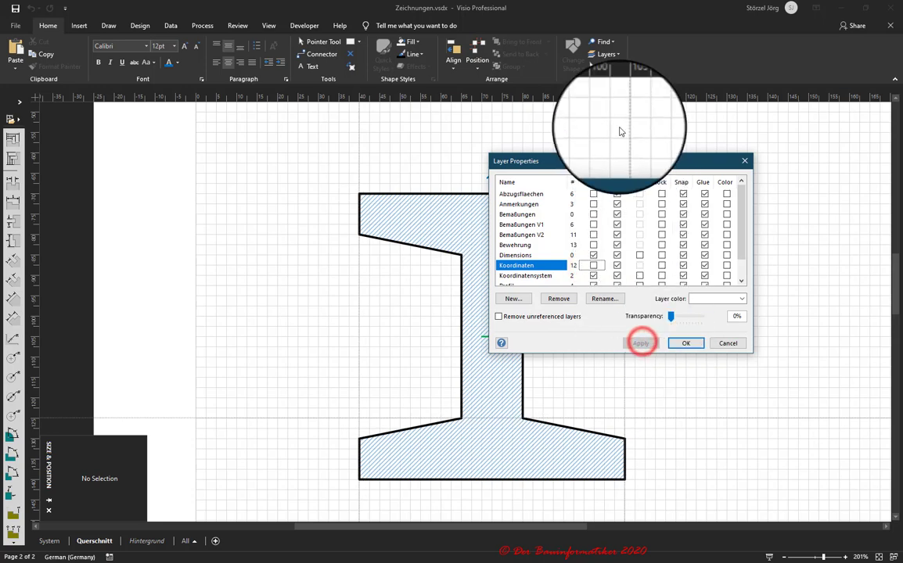
{"action": "mouse_move", "coordinate": [605, 163]}
{"action": "left_mouse_down"}
{"action": "mouse_move", "coordinate": [680, 97]}
{"action": "mouse_move", "coordinate": [583, 114]}
{"action": "left_mouse_up"}
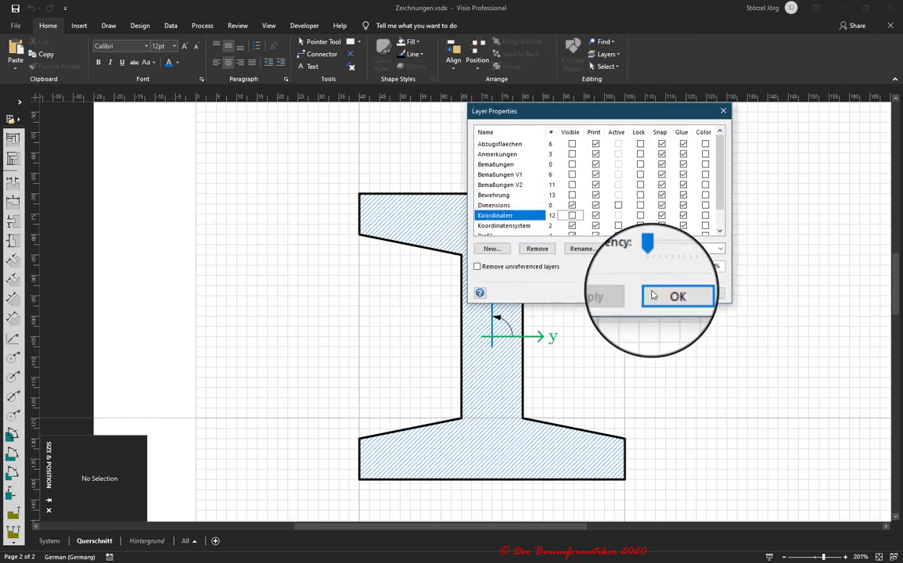
{"action": "left_click", "coordinate": [659, 292]}
{"action": "left_click", "coordinate": [477, 232]}
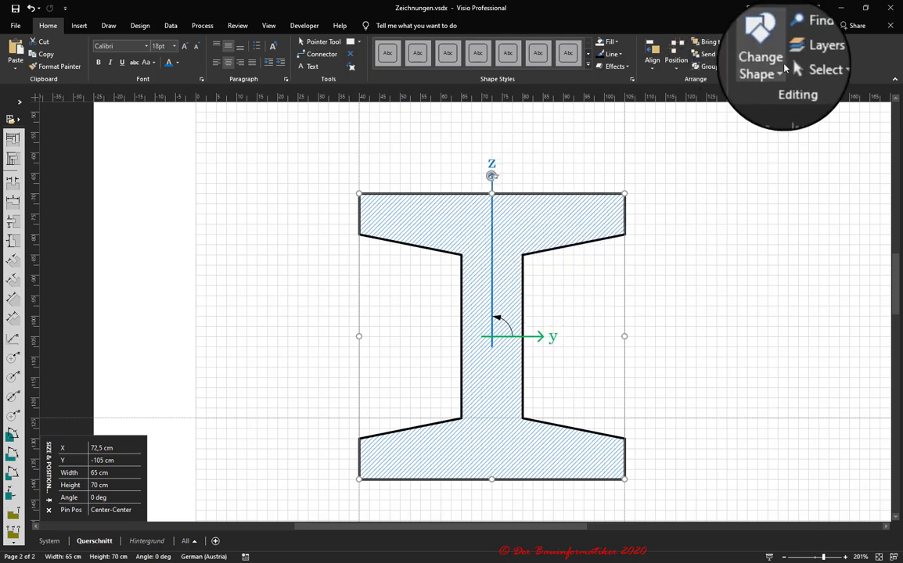
Hide the Dimensions layer in Layer Properties and confirm
{"action": "left_click", "coordinate": [802, 54]}
{"action": "left_click", "coordinate": [804, 80]}
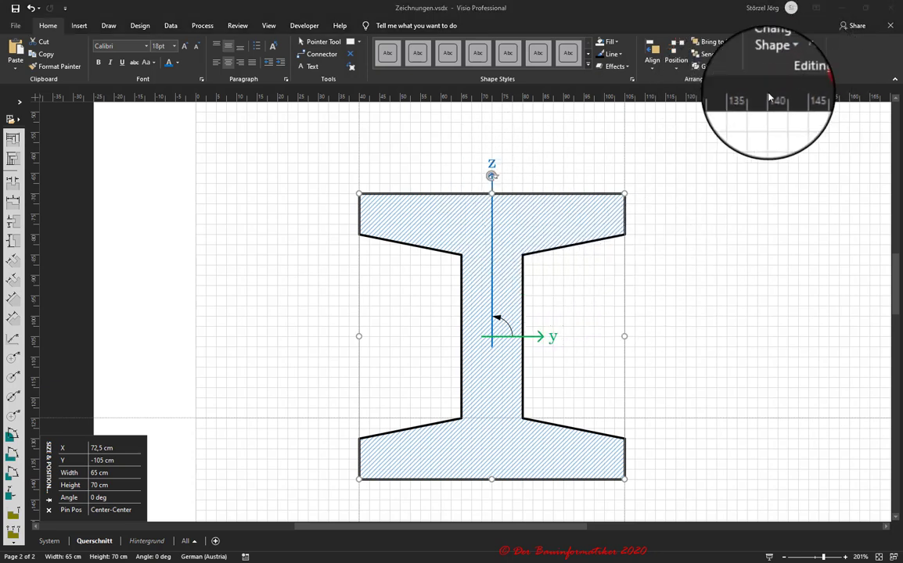
{"action": "scroll", "coordinate": [610, 207], "scroll_direction": "down", "scroll_amount": 1}
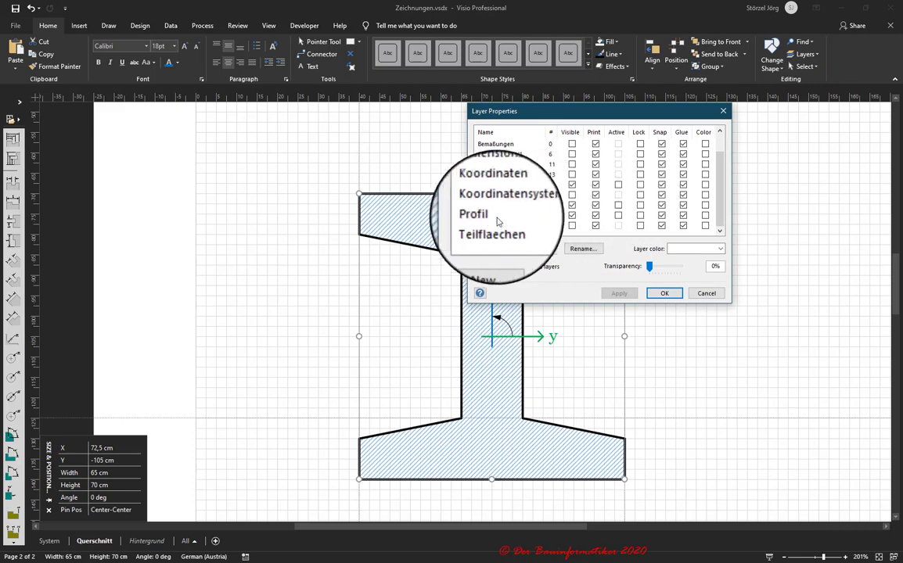
{"action": "left_click", "coordinate": [572, 186]}
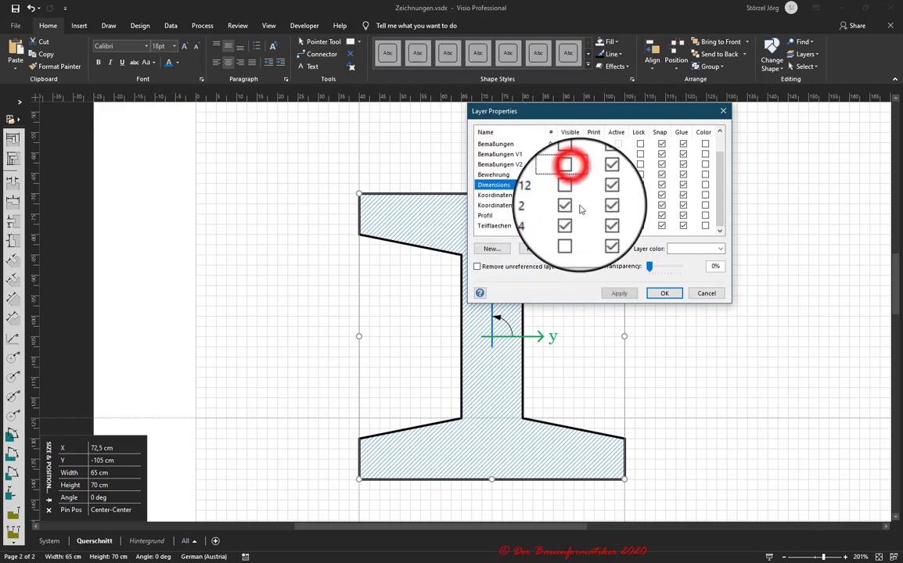
{"action": "left_click", "coordinate": [619, 292]}
{"action": "left_click", "coordinate": [663, 293]}
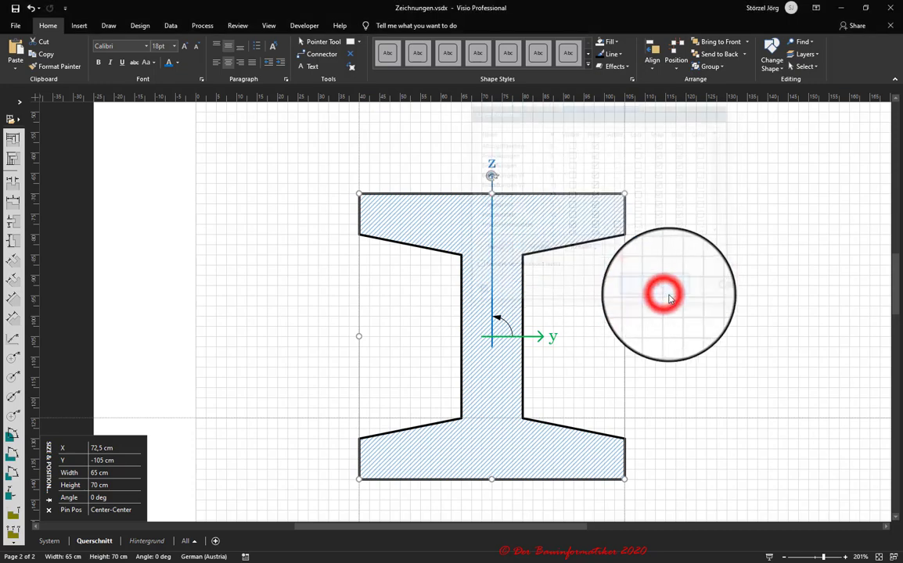
{"action": "scroll", "coordinate": [664, 305], "scroll_direction": "down", "scroll_amount": 1}
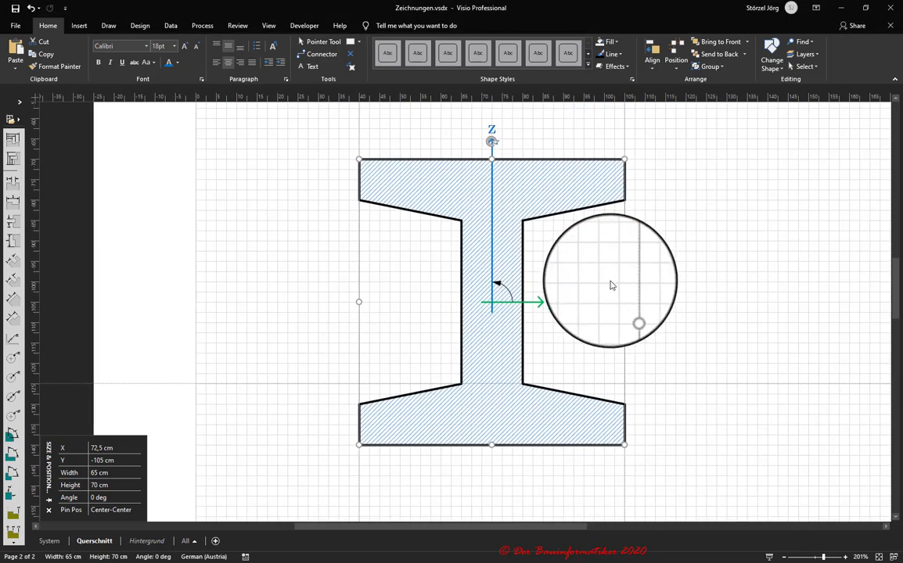
{"action": "scroll", "coordinate": [612, 286], "scroll_direction": "up", "scroll_amount": 1}
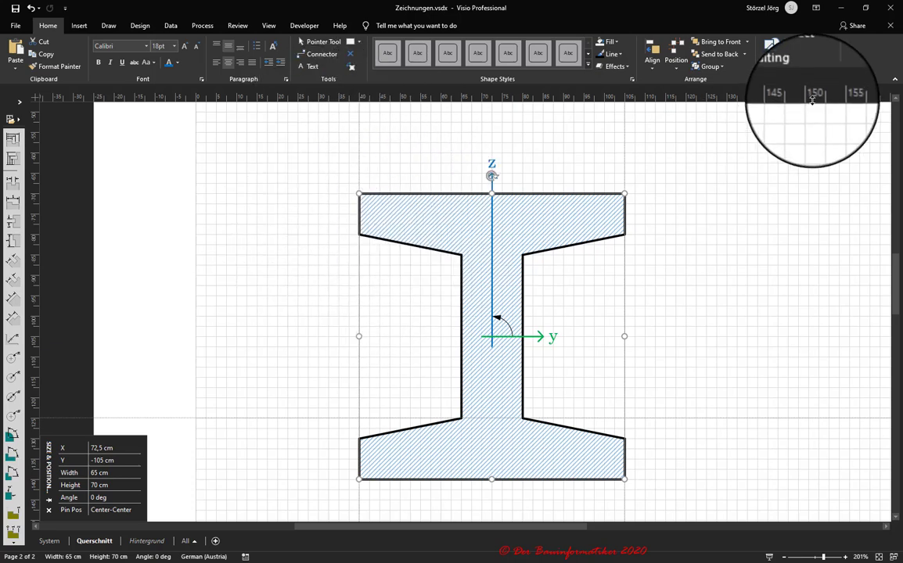
Deselect, then drag a selection box around the whole I-section
{"action": "left_click", "coordinate": [313, 167]}
{"action": "left_click_drag", "start_coordinate": [314, 167], "coordinate": [603, 413]}
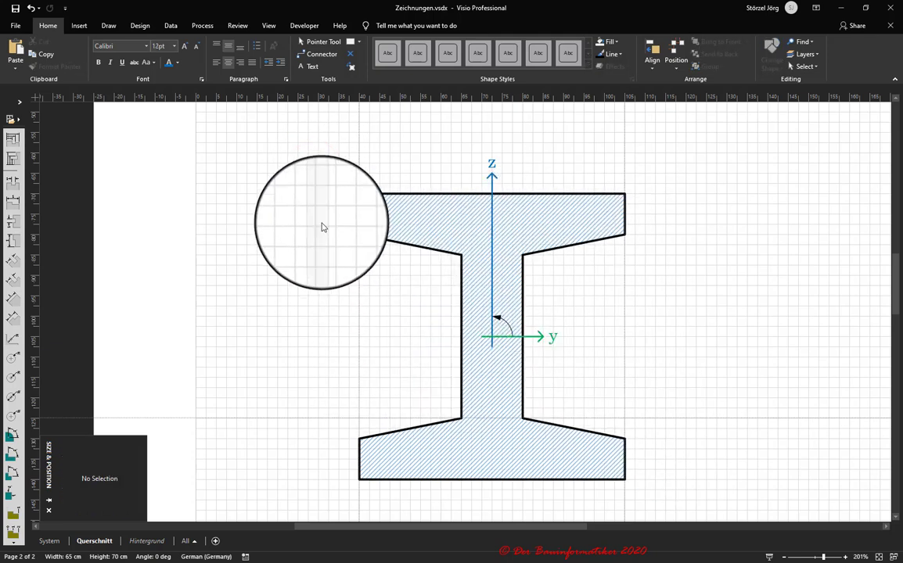
{"action": "mouse_move", "coordinate": [328, 152]}
{"action": "left_mouse_down"}
{"action": "mouse_move", "coordinate": [688, 553]}
{"action": "mouse_move", "coordinate": [695, 510]}
{"action": "left_mouse_up"}
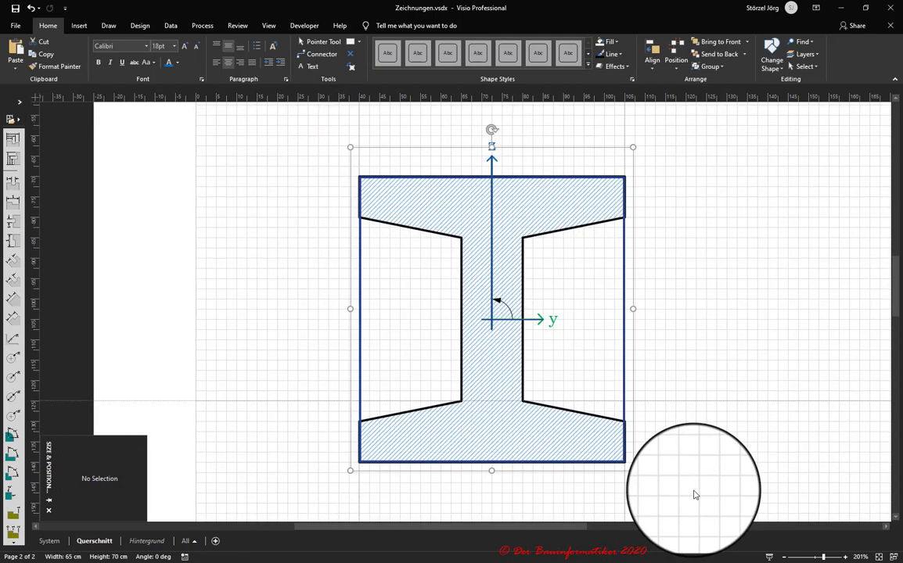
Add a new Page-3 and paste the I-beam cross-section onto it
{"action": "left_click", "coordinate": [218, 544]}
{"action": "left_click", "coordinate": [420, 223]}
{"action": "key", "text": "ctrl+v"}
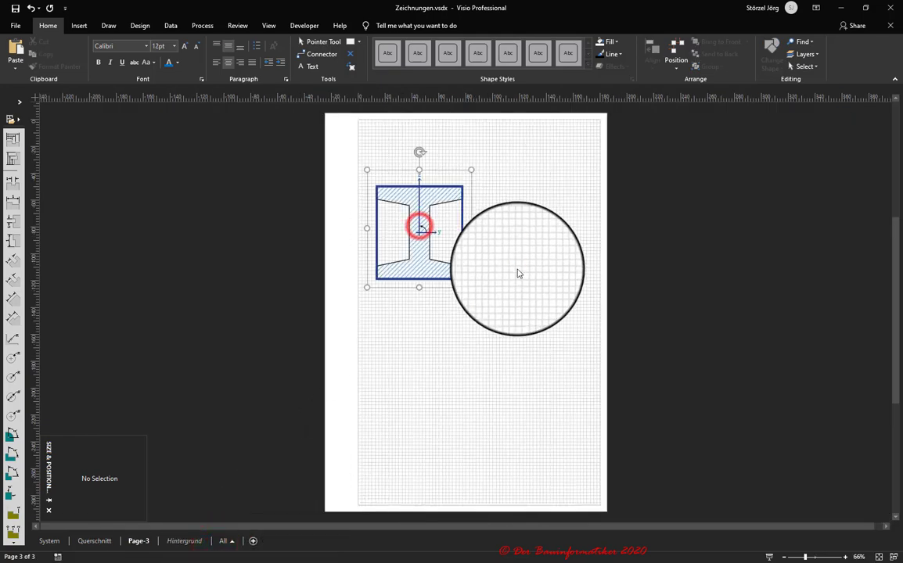
Check Layer Properties without changes, then return to the Querschnitt page and drag across the I-section
{"action": "left_click", "coordinate": [810, 55]}
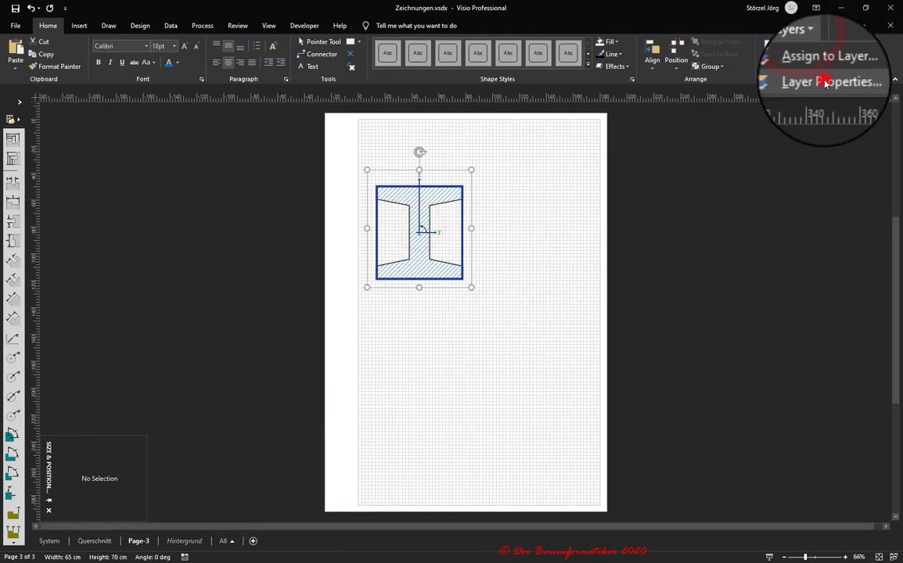
{"action": "left_click", "coordinate": [825, 84]}
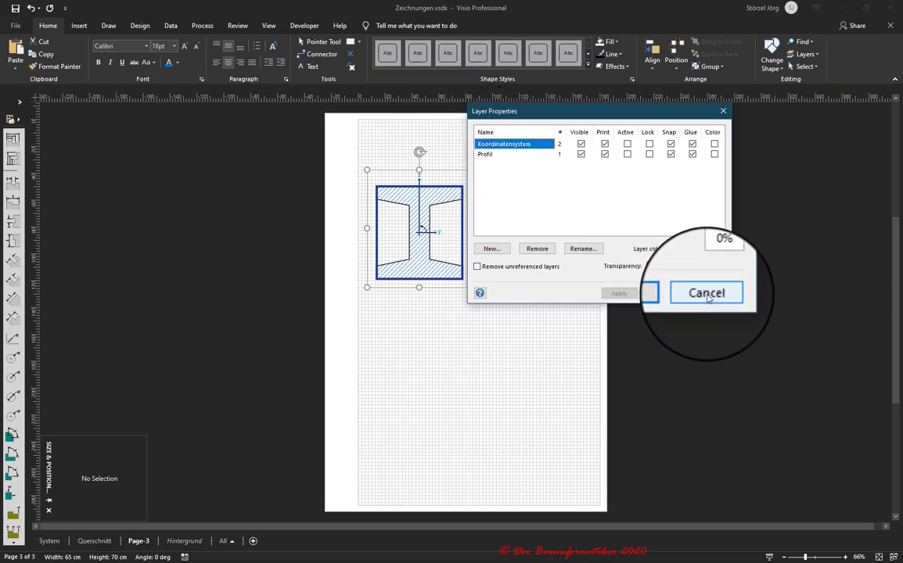
{"action": "left_click", "coordinate": [707, 295]}
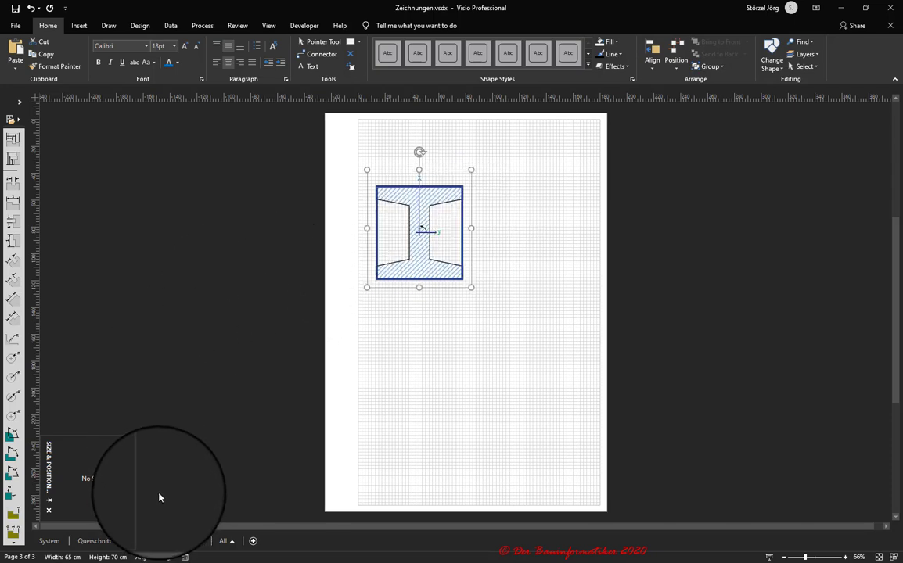
{"action": "left_click", "coordinate": [93, 541]}
{"action": "mouse_move", "coordinate": [291, 288]}
{"action": "left_mouse_down"}
{"action": "mouse_move", "coordinate": [309, 133]}
{"action": "mouse_move", "coordinate": [724, 485]}
{"action": "left_mouse_up"}
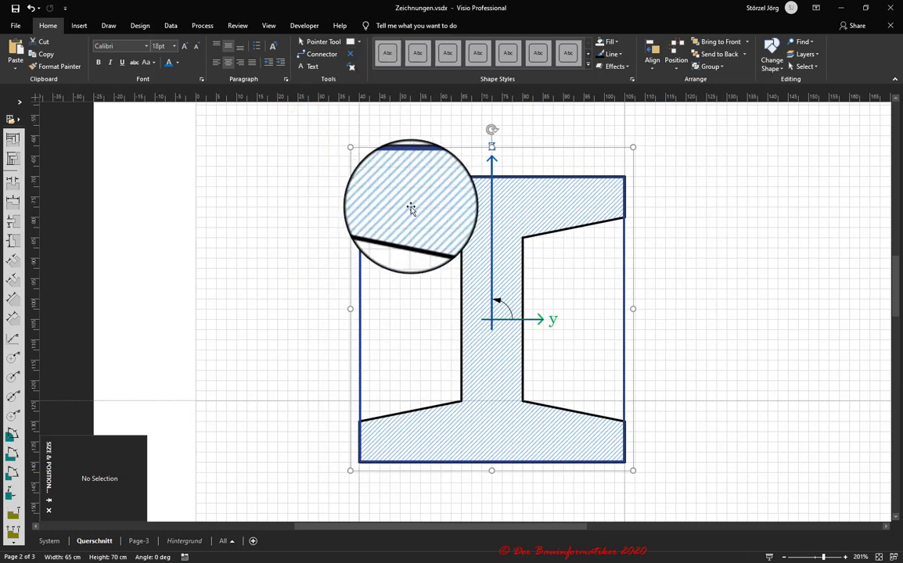
Choose File > Export > Change File Type with CAD Drawing (*.dwg) as the format
{"action": "left_click", "coordinate": [16, 28]}
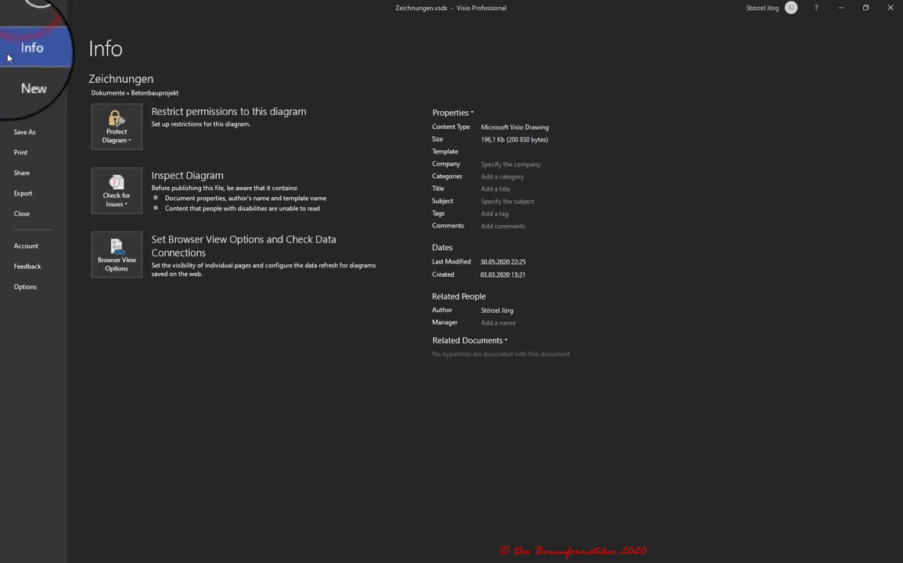
{"action": "left_click", "coordinate": [23, 193]}
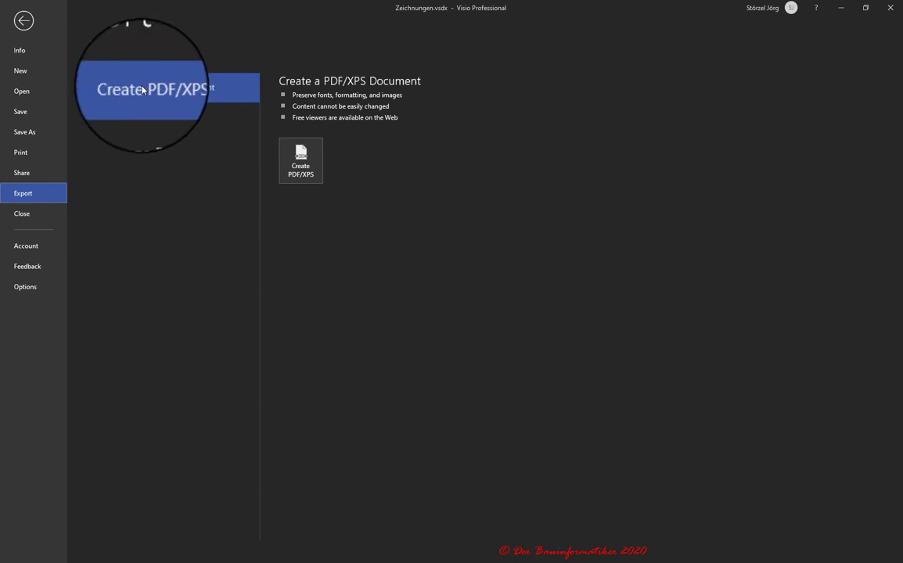
{"action": "left_click", "coordinate": [152, 117]}
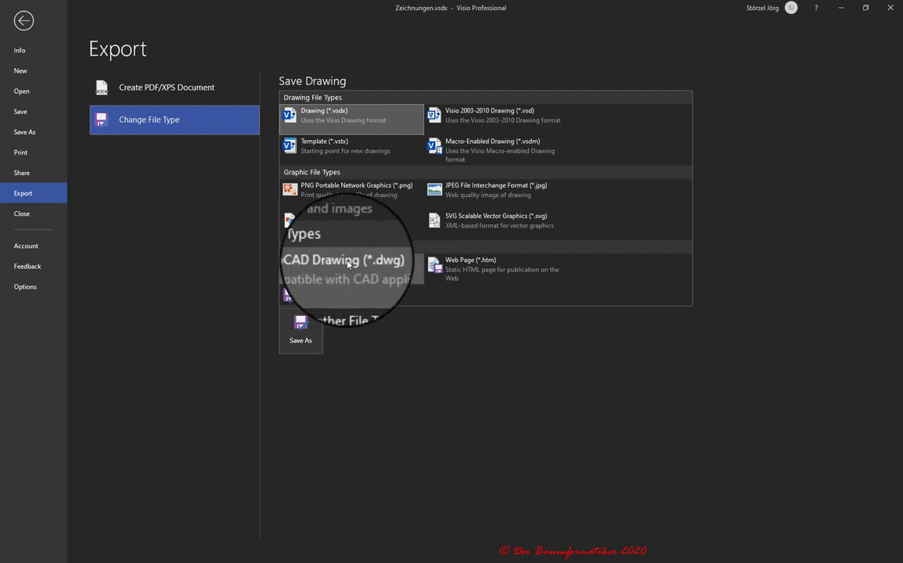
{"action": "left_click", "coordinate": [366, 270]}
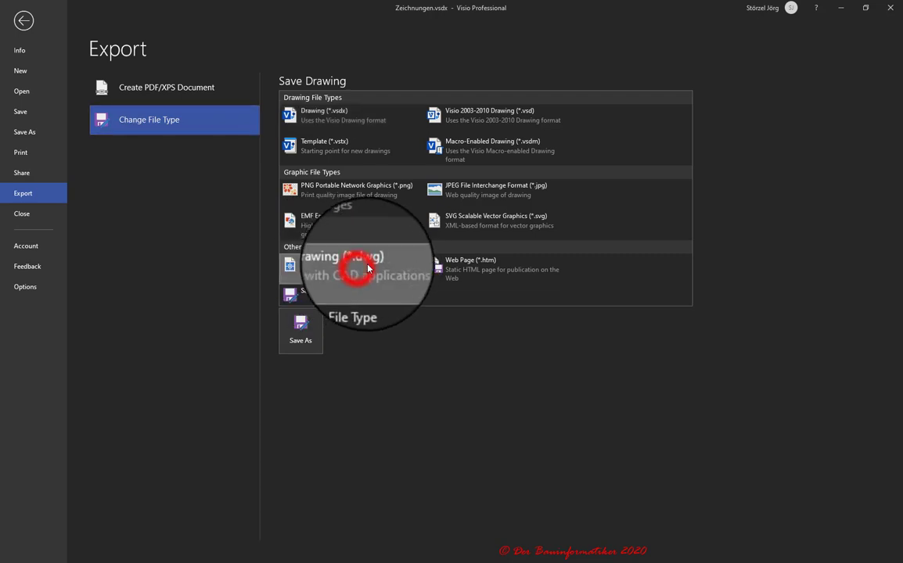
{"action": "left_click", "coordinate": [371, 269]}
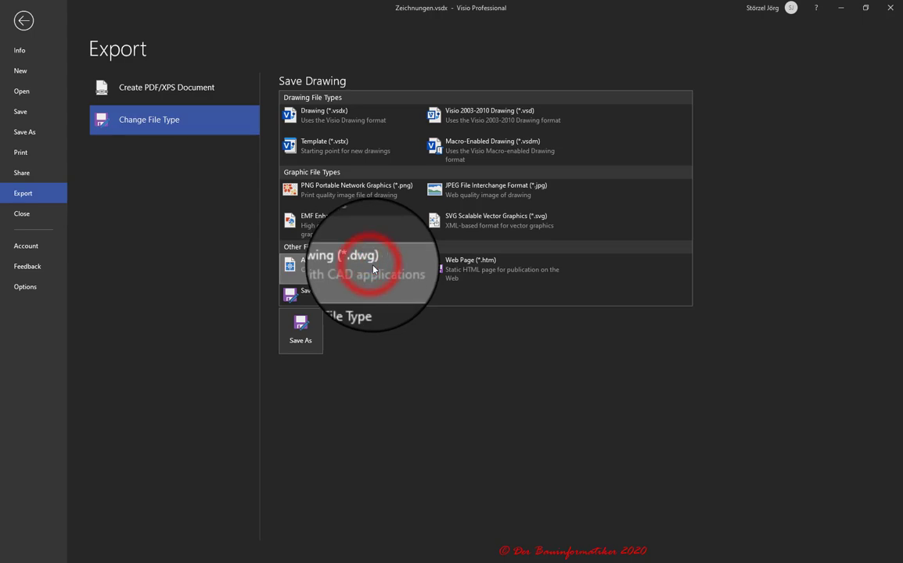
Start Save As with AutoCAD Drawing kept as the file type
{"action": "left_click", "coordinate": [296, 341]}
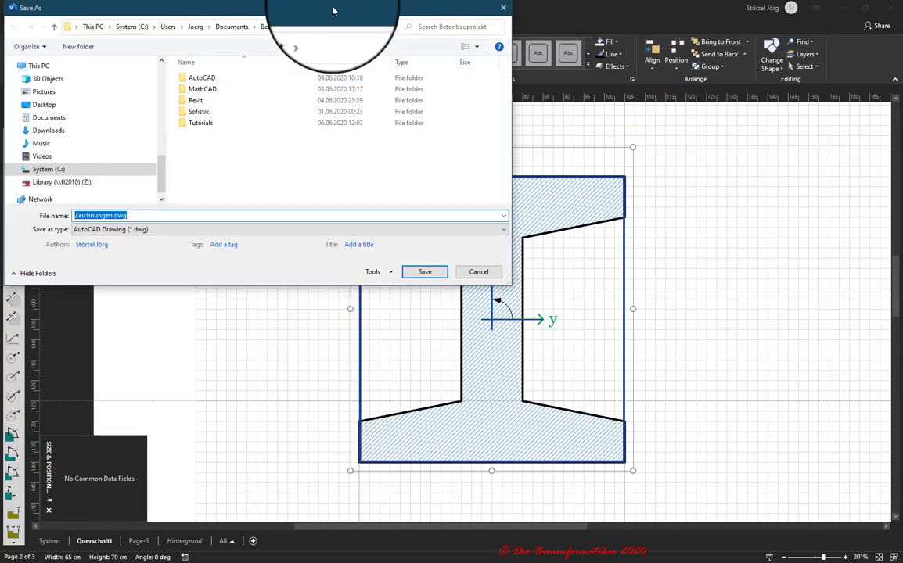
{"action": "left_click_drag", "start_coordinate": [316, 6], "coordinate": [330, 73]}
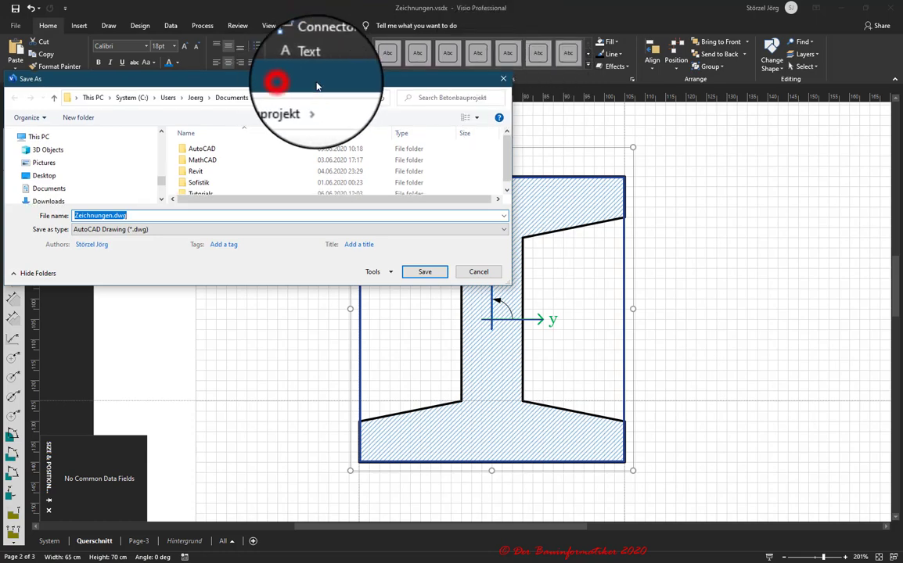
{"action": "left_click_drag", "start_coordinate": [274, 80], "coordinate": [438, 54]}
{"action": "left_click", "coordinate": [681, 198]}
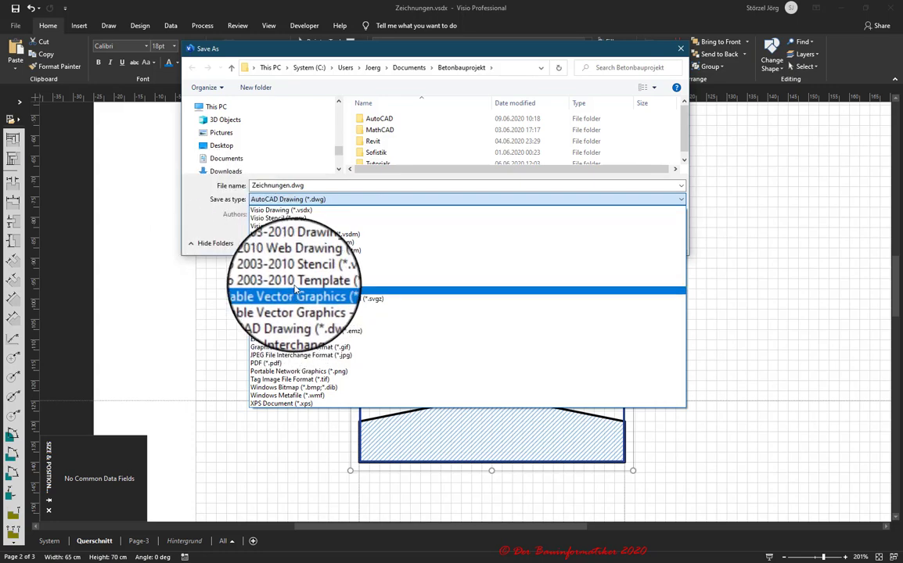
{"action": "left_click", "coordinate": [196, 213]}
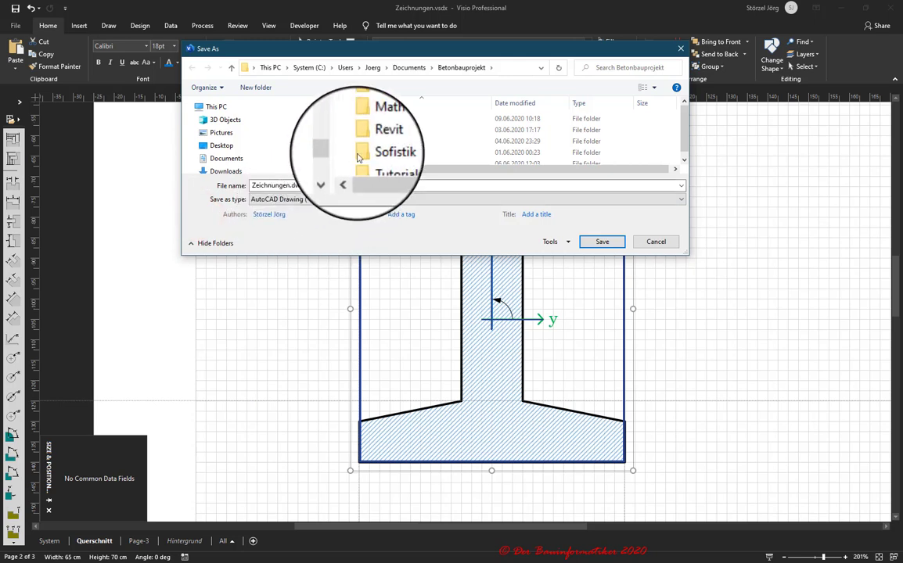
Save it as Profil_Test.dwg in the Betonbauprojekt AutoCAD folder
{"action": "double_click", "coordinate": [380, 118]}
{"action": "double_click", "coordinate": [285, 185]}
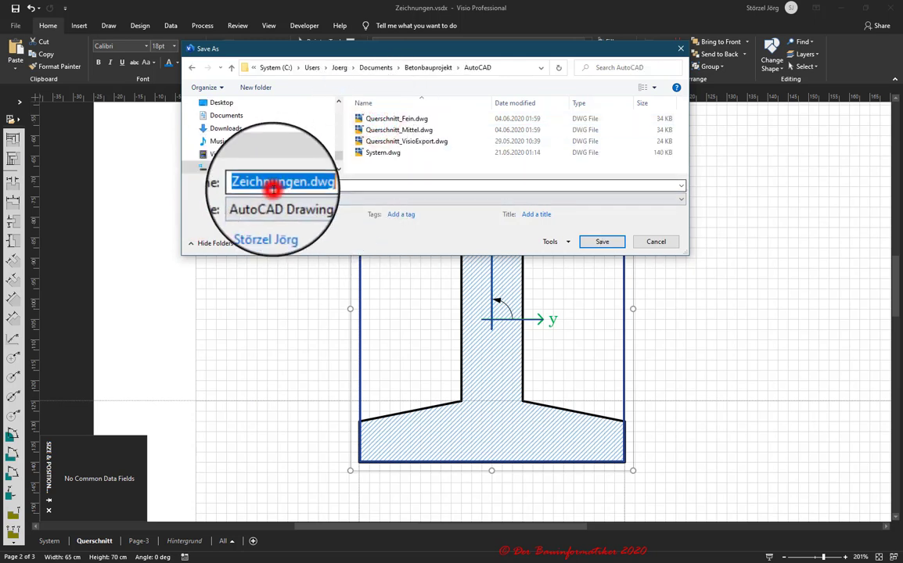
{"action": "left_click_drag", "start_coordinate": [282, 185], "coordinate": [288, 185]}
{"action": "type", "text": "Profil_Test"}
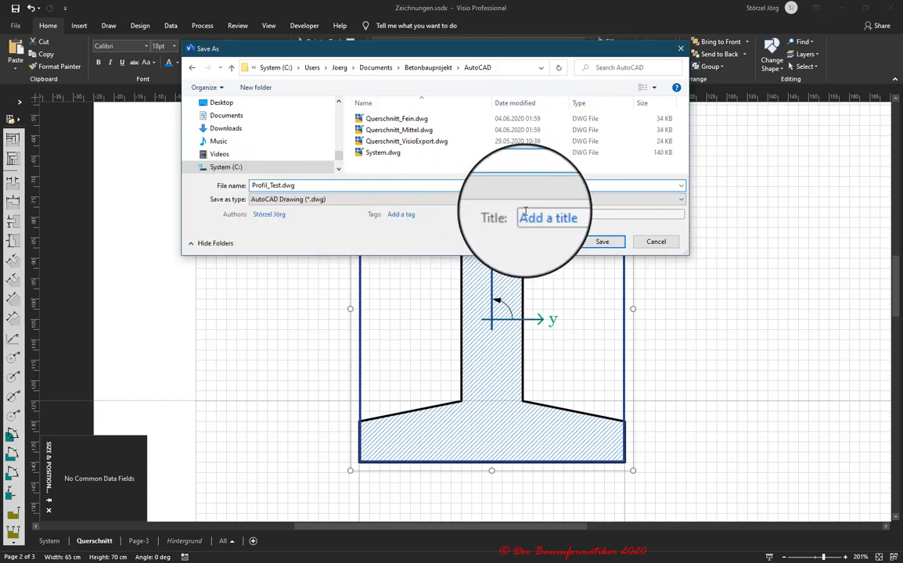
{"action": "left_click", "coordinate": [568, 242]}
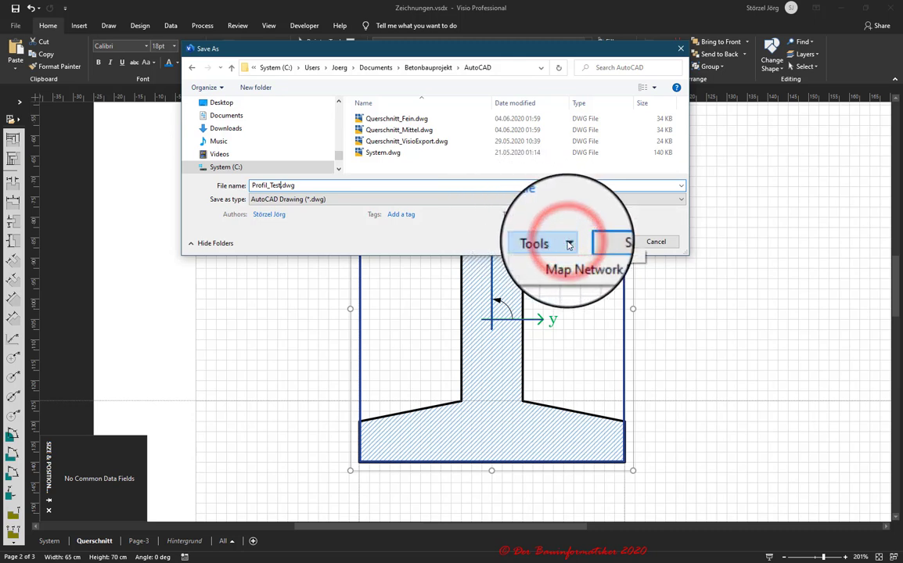
{"action": "left_click", "coordinate": [587, 223]}
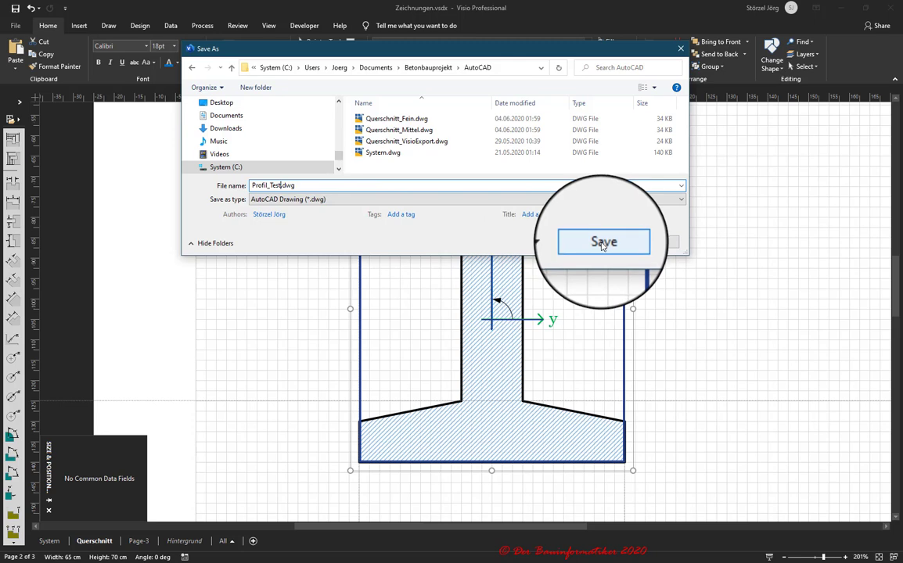
{"action": "left_click", "coordinate": [603, 244]}
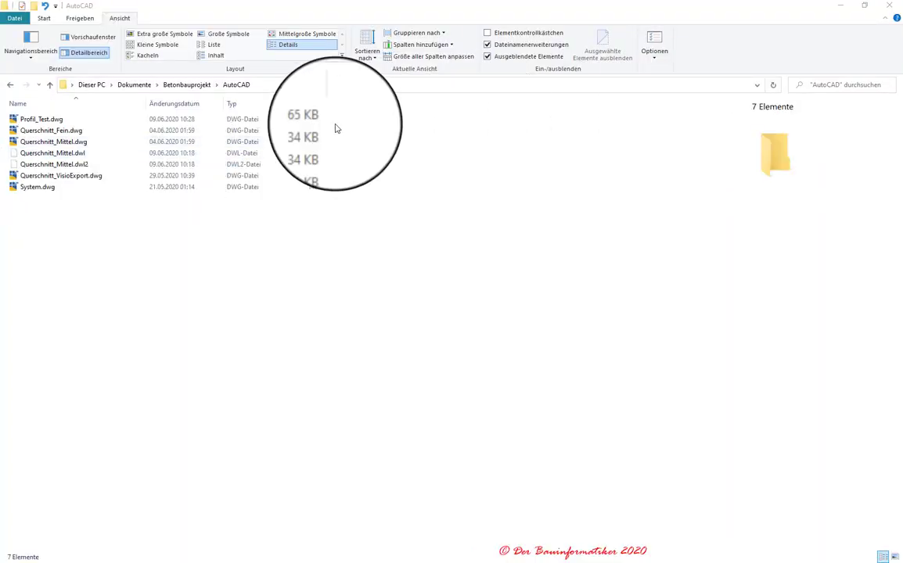
Open Profil_Test.dwg from the AutoCAD folder in AutoCAD
{"action": "left_click", "coordinate": [47, 121]}
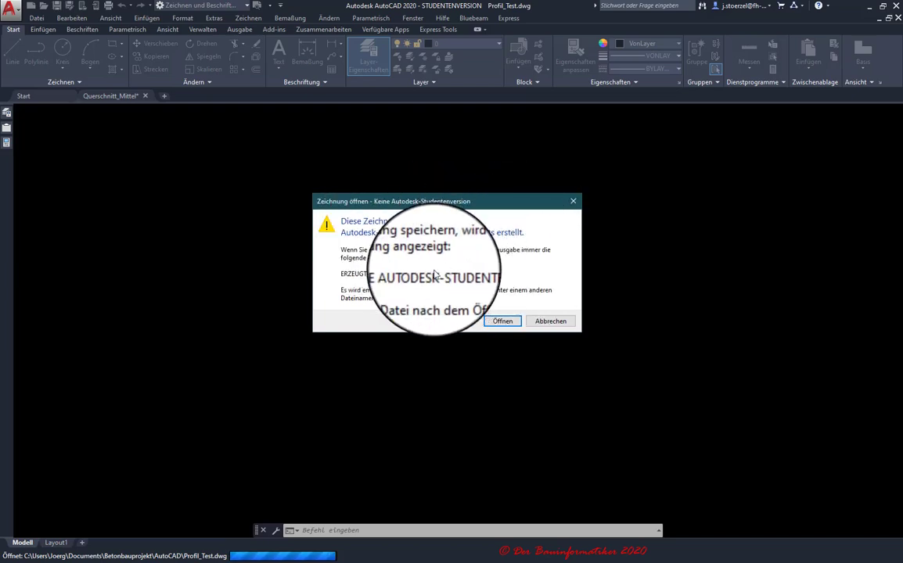
Dismiss the student-version and non-Autodesk DWG warnings to finish opening Profil_Test.dwg
{"action": "left_click", "coordinate": [503, 325]}
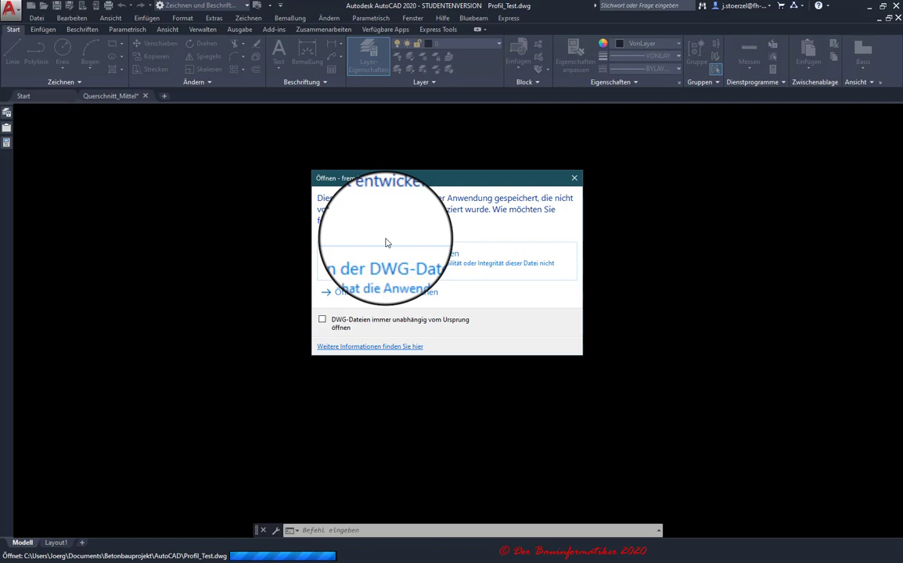
{"action": "left_click", "coordinate": [462, 254]}
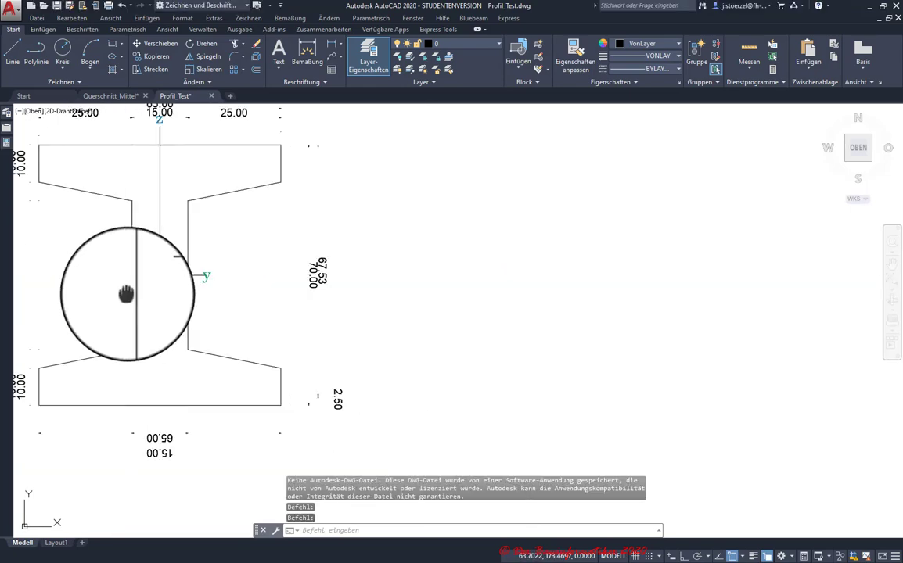
{"action": "middle_click_drag", "start_coordinate": [127, 296], "coordinate": [312, 315]}
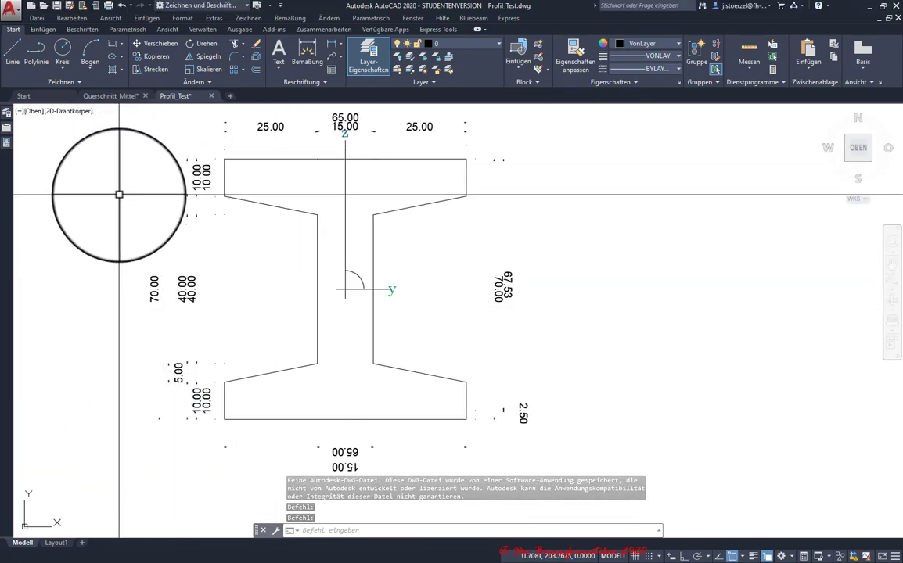
{"action": "key", "text": "Return"}
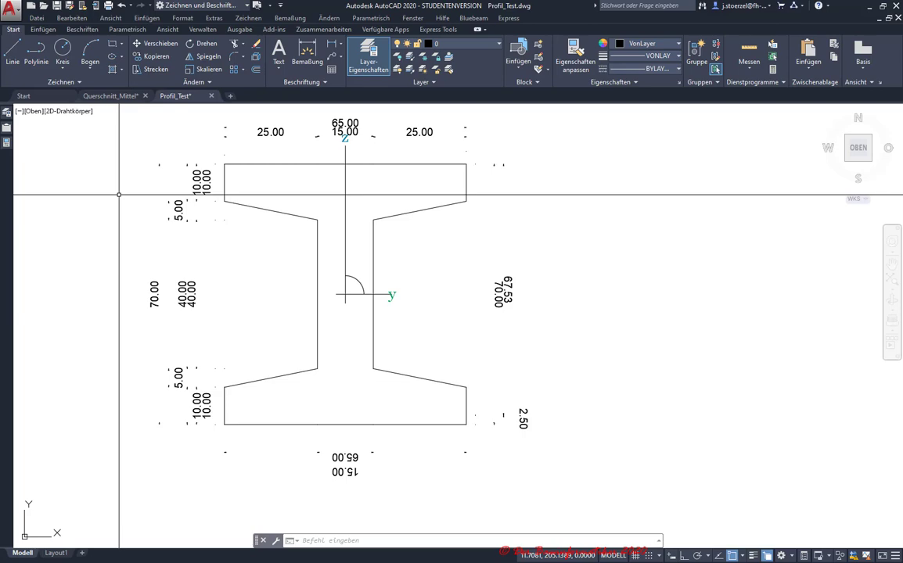
{"action": "left_click", "coordinate": [86, 505]}
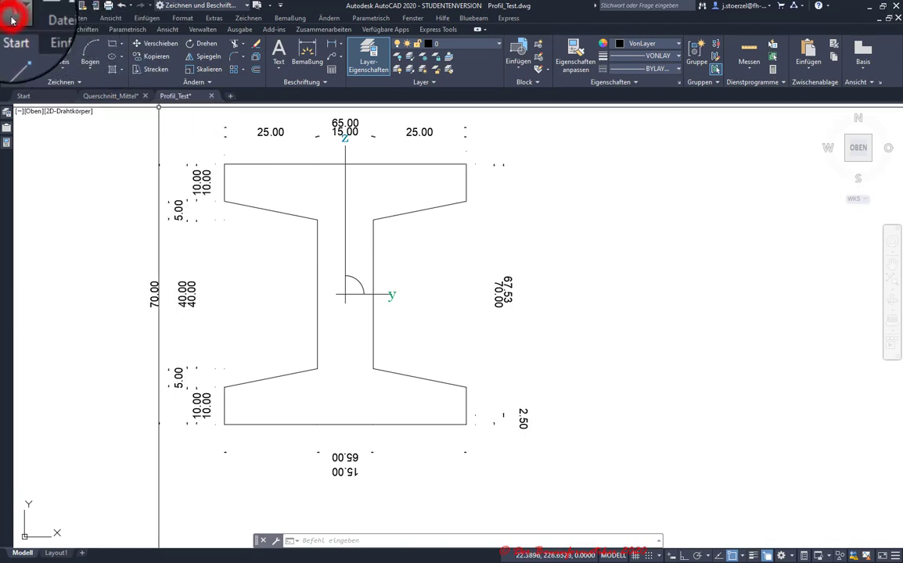
Set the Einfügungsmaßstab insertion units to Zentimeter in the Drawing Units dialog
{"action": "left_click", "coordinate": [12, 19]}
{"action": "left_click", "coordinate": [36, 262]}
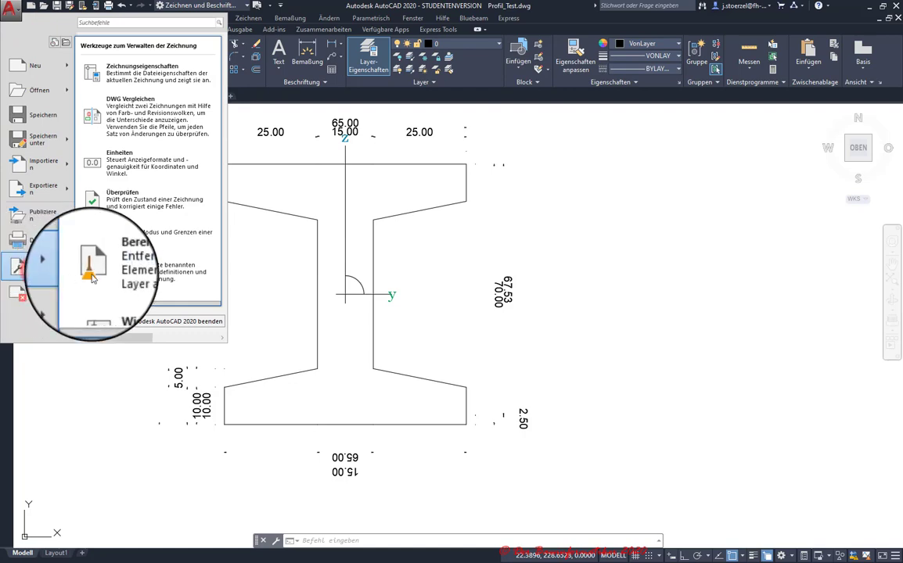
{"action": "left_click", "coordinate": [158, 165]}
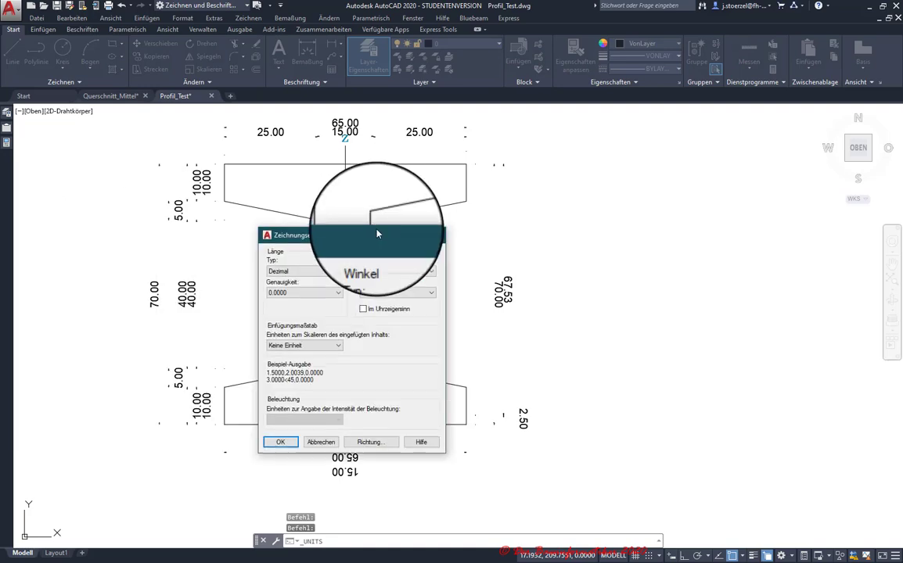
{"action": "left_click", "coordinate": [338, 335]}
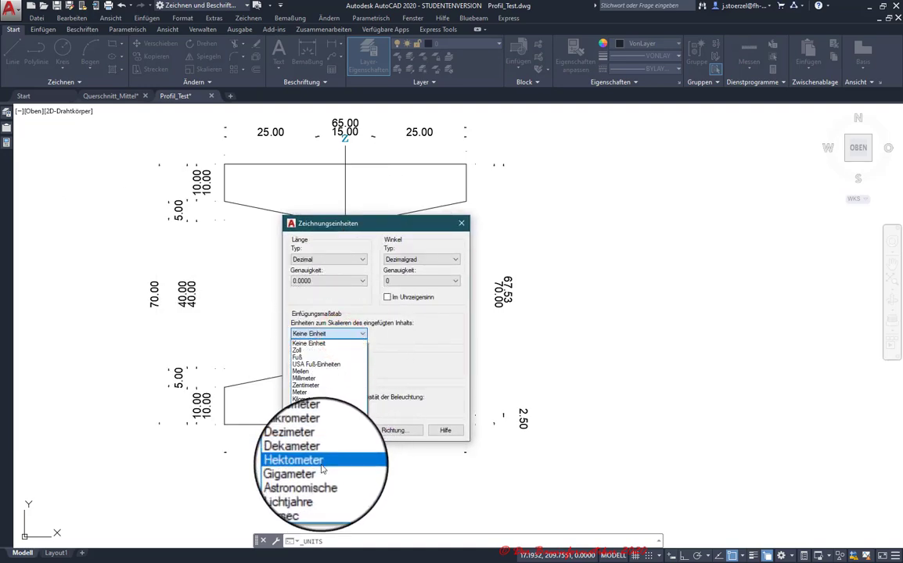
{"action": "left_click", "coordinate": [317, 385]}
{"action": "left_click", "coordinate": [303, 433]}
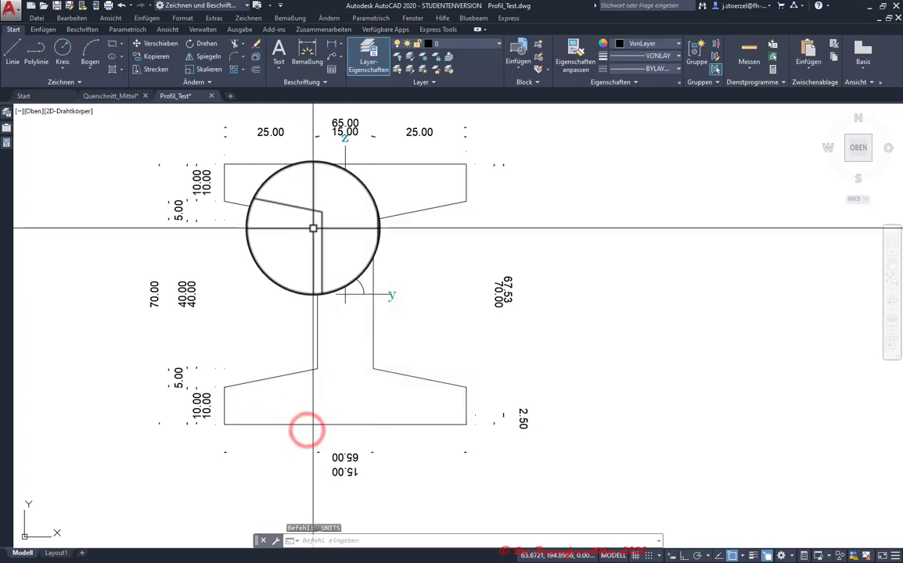
{"action": "middle_click_drag", "start_coordinate": [328, 238], "coordinate": [374, 232]}
Window-select the whole I-profile drawing
{"action": "left_click", "coordinate": [255, 440]}
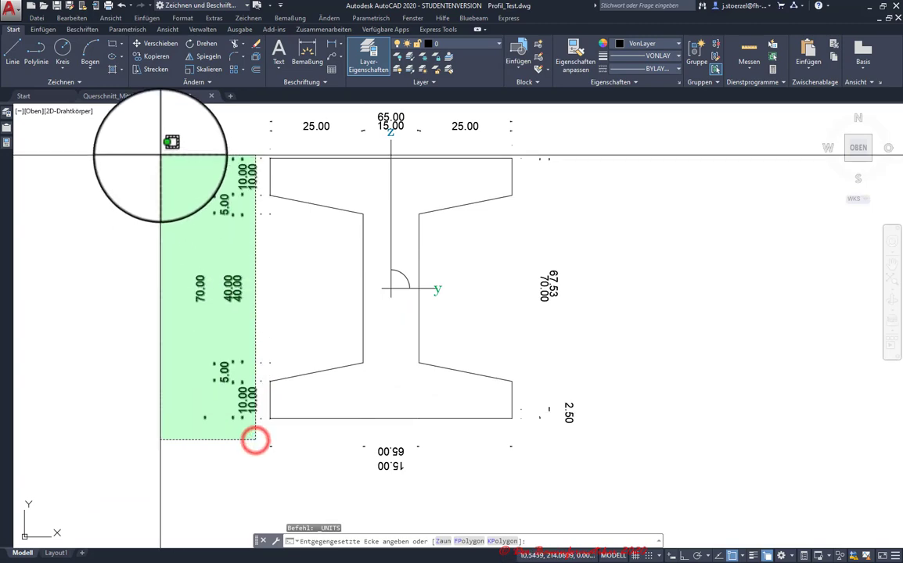
{"action": "left_click", "coordinate": [163, 148]}
{"action": "key", "text": "Escape"}
{"action": "key", "text": "Escape"}
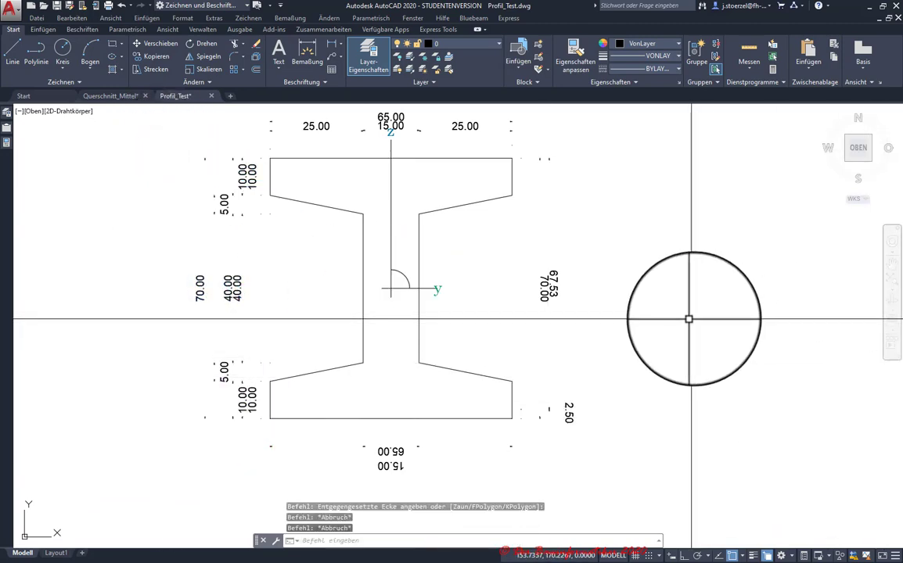
{"action": "scroll", "coordinate": [620, 340], "scroll_direction": "down", "scroll_amount": 2}
{"action": "scroll", "coordinate": [636, 413], "scroll_direction": "down", "scroll_amount": 1}
{"action": "scroll", "coordinate": [650, 423], "scroll_direction": "down", "scroll_amount": 1}
{"action": "left_click", "coordinate": [650, 422]}
{"action": "left_click", "coordinate": [423, 247]}
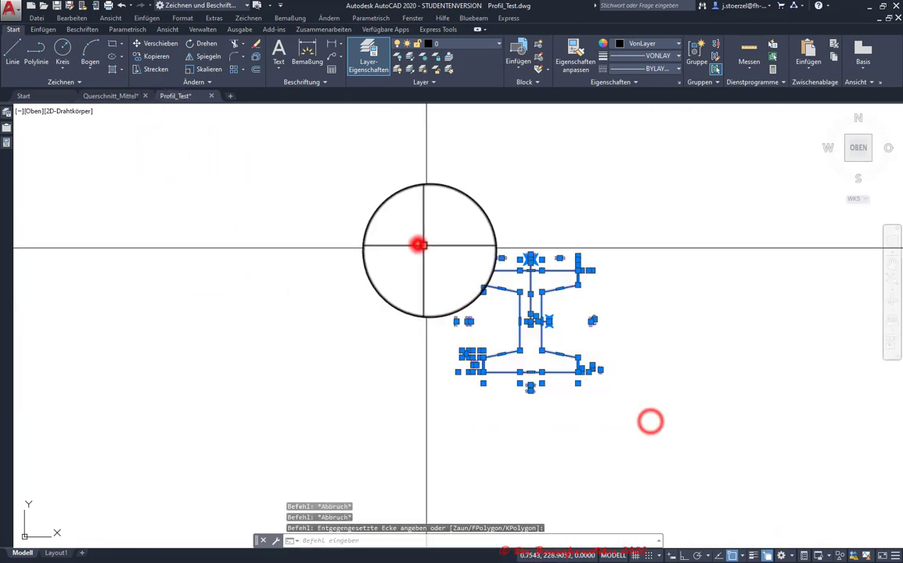
{"action": "scroll", "coordinate": [616, 308], "scroll_direction": "up", "scroll_amount": 4}
{"action": "type", "text": "f"}
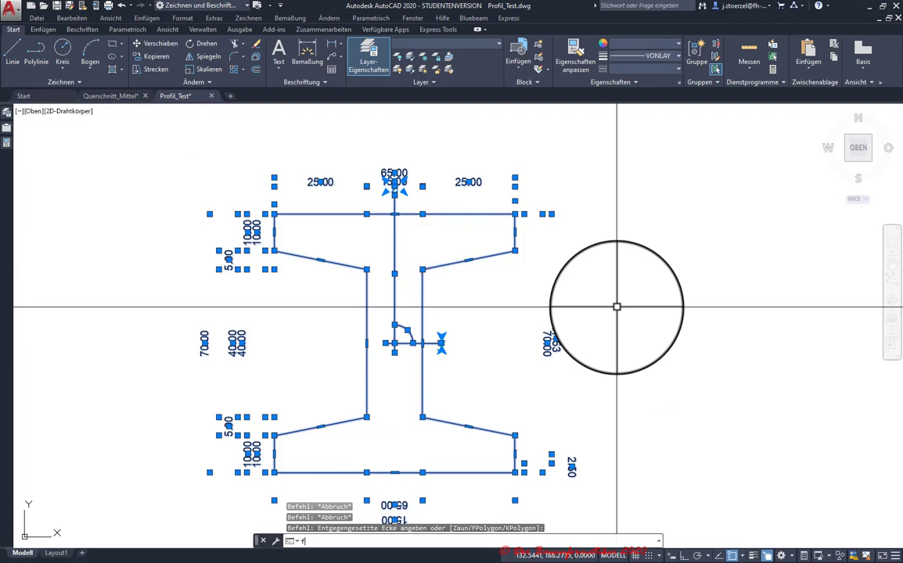
Apply an object selection FILTER with type Text to isolate the two text objects
{"action": "type", "text": "ilter"}
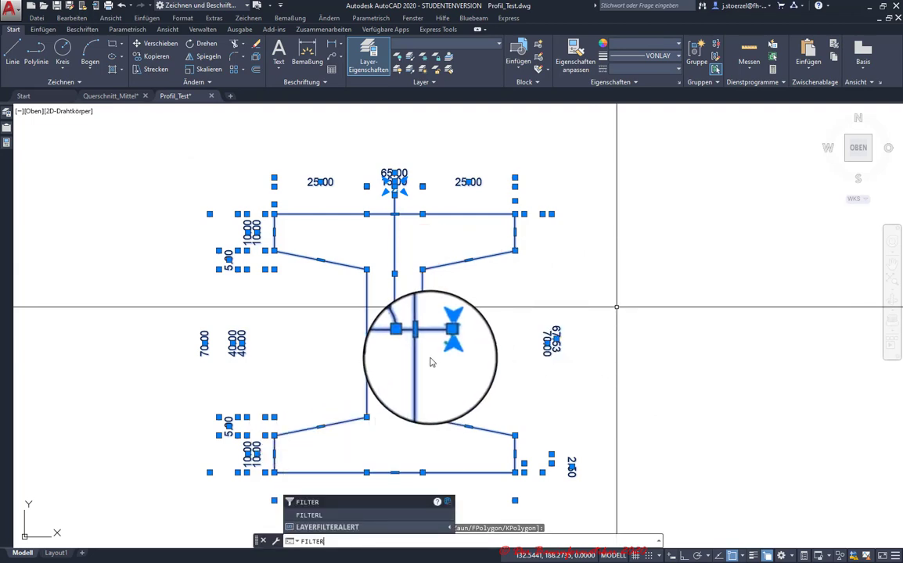
{"action": "left_click", "coordinate": [318, 502]}
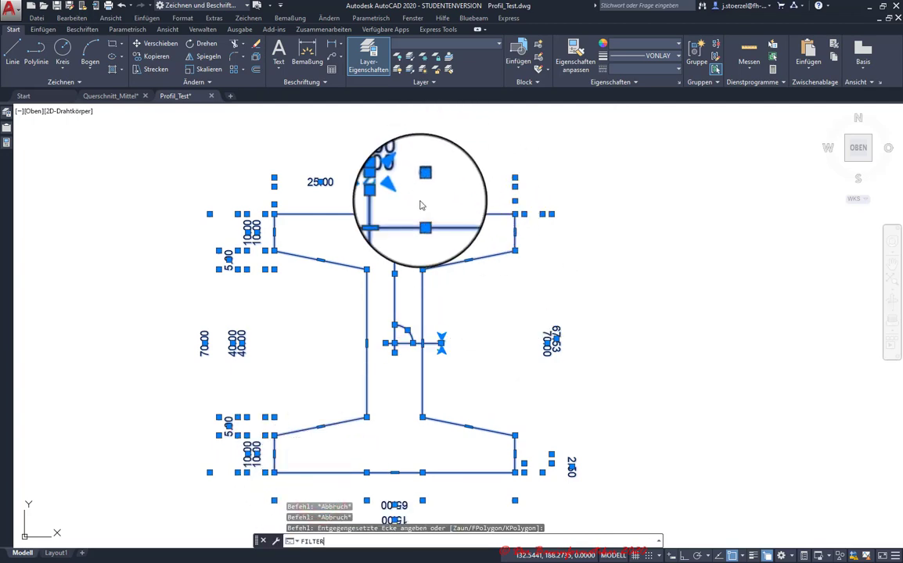
{"action": "key", "text": "Return"}
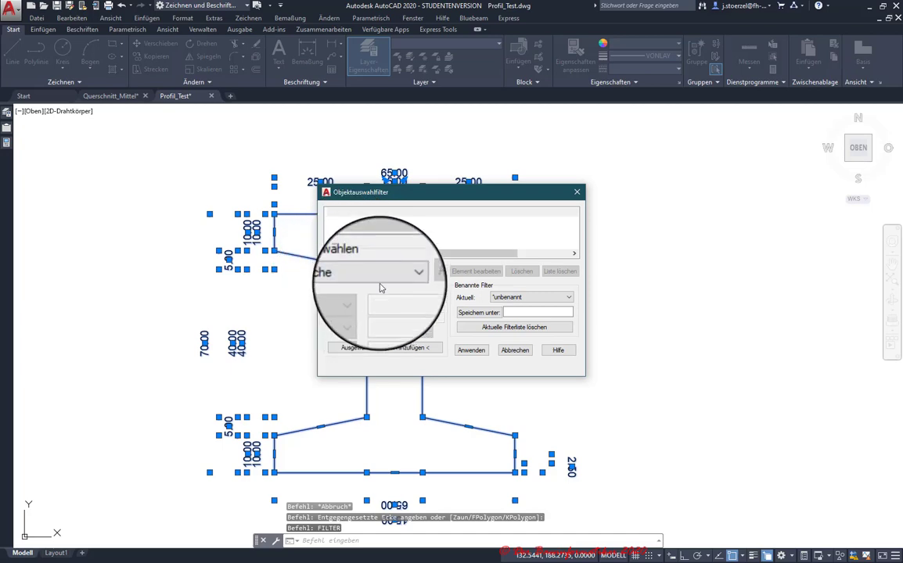
{"action": "left_click", "coordinate": [381, 276]}
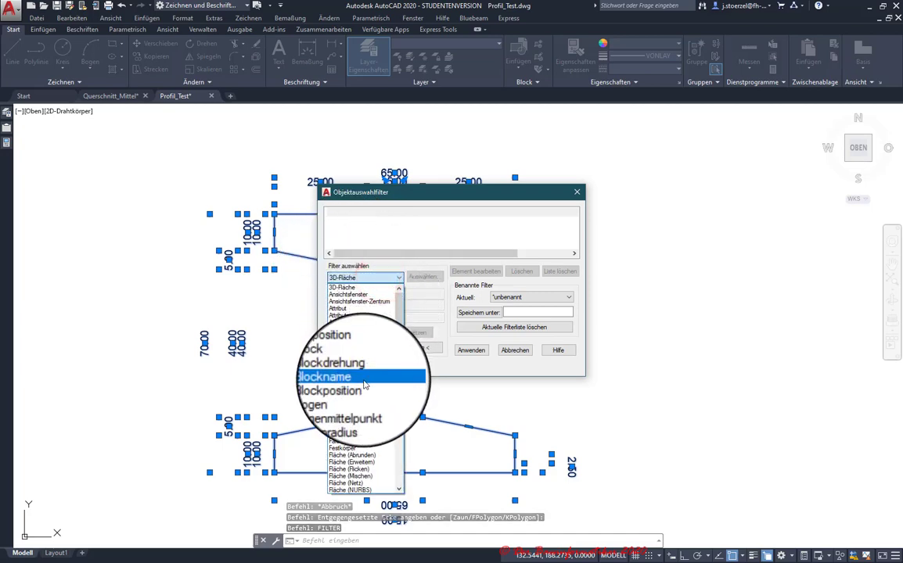
{"action": "scroll", "coordinate": [364, 383], "scroll_direction": "down", "scroll_amount": 2}
{"action": "scroll", "coordinate": [364, 383], "scroll_direction": "down", "scroll_amount": 2}
{"action": "scroll", "coordinate": [363, 383], "scroll_direction": "down", "scroll_amount": 2}
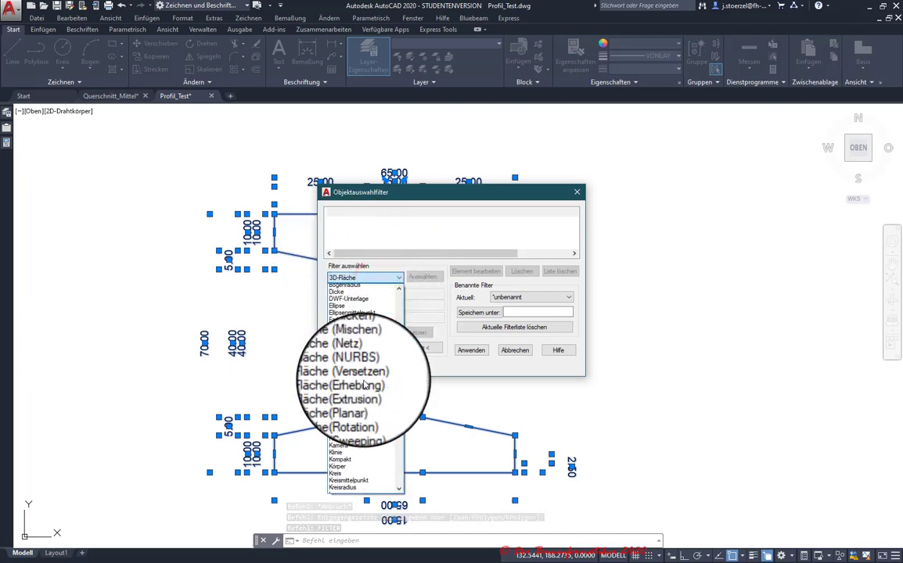
{"action": "scroll", "coordinate": [365, 382], "scroll_direction": "down", "scroll_amount": 3}
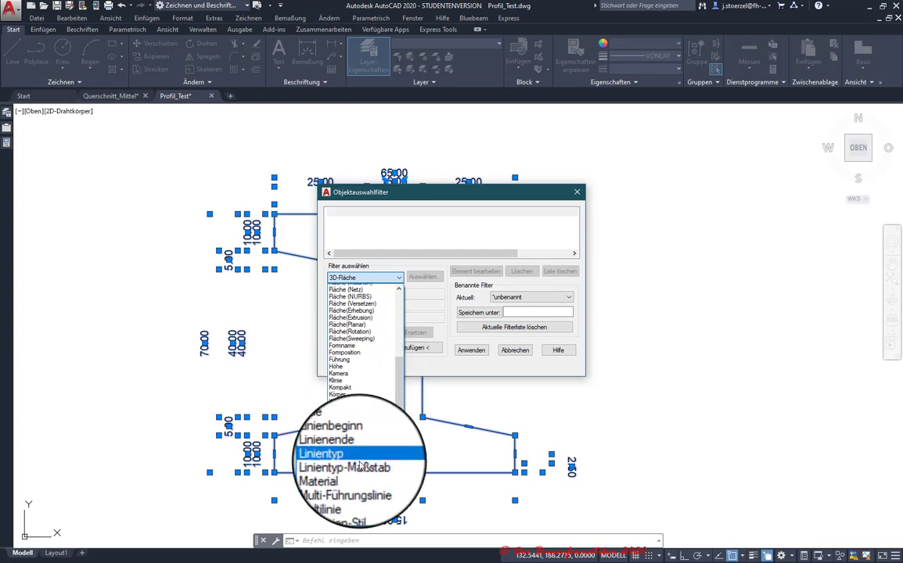
{"action": "scroll", "coordinate": [361, 461], "scroll_direction": "down", "scroll_amount": 3}
{"action": "scroll", "coordinate": [361, 462], "scroll_direction": "down", "scroll_amount": 3}
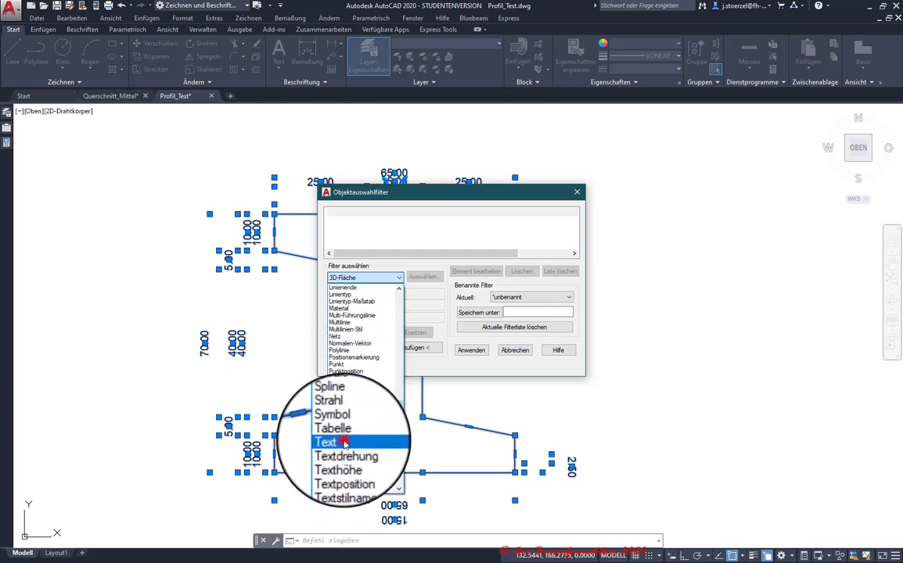
{"action": "left_click", "coordinate": [342, 440]}
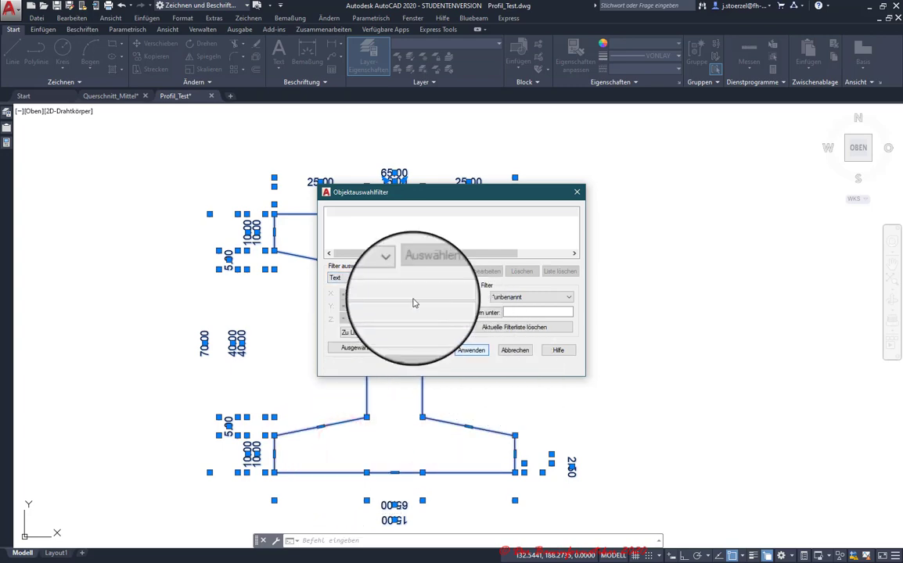
{"action": "left_click", "coordinate": [360, 331]}
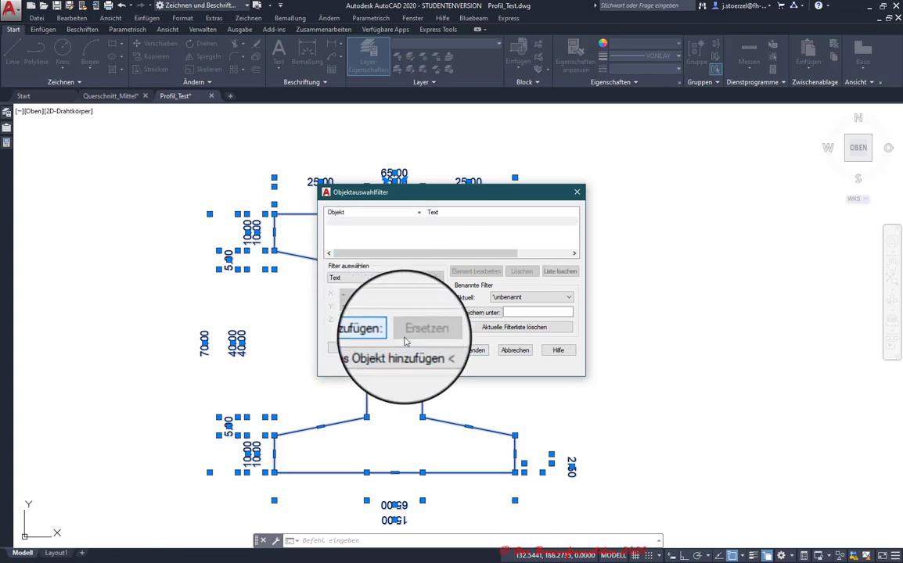
{"action": "left_click", "coordinate": [471, 350]}
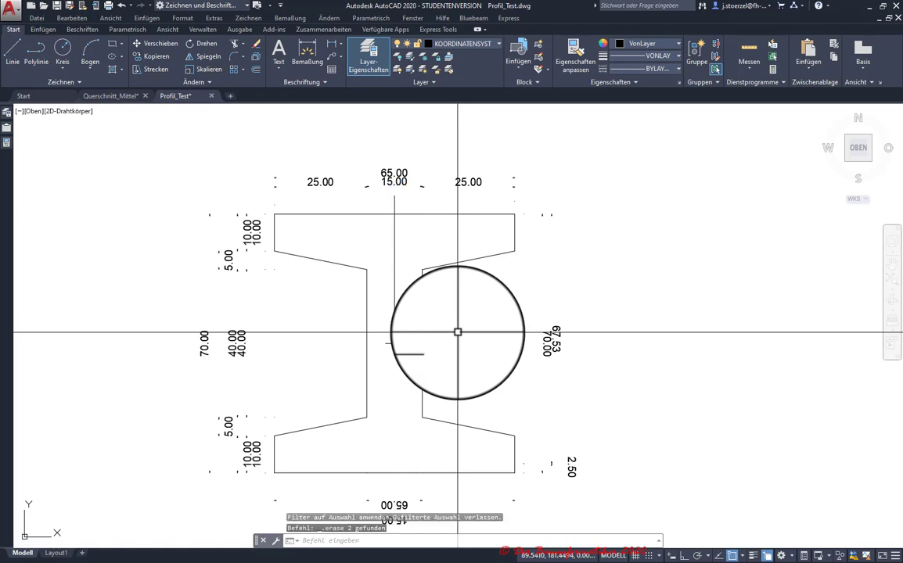
{"action": "left_click", "coordinate": [395, 173]}
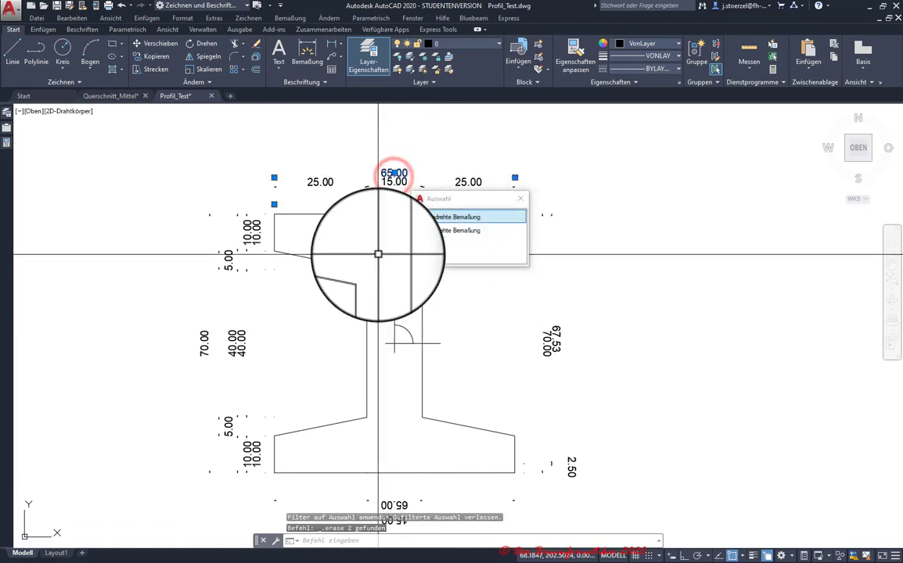
Clear the selection, centre the profile in view, and select all objects with Ctrl+A
{"action": "key", "text": "Escape"}
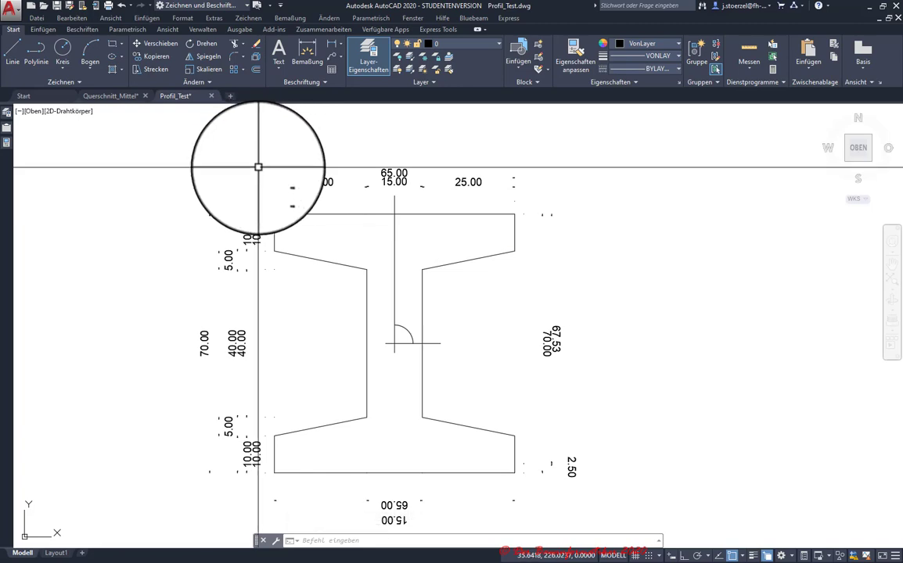
{"action": "scroll", "coordinate": [504, 179], "scroll_direction": "up", "scroll_amount": 5}
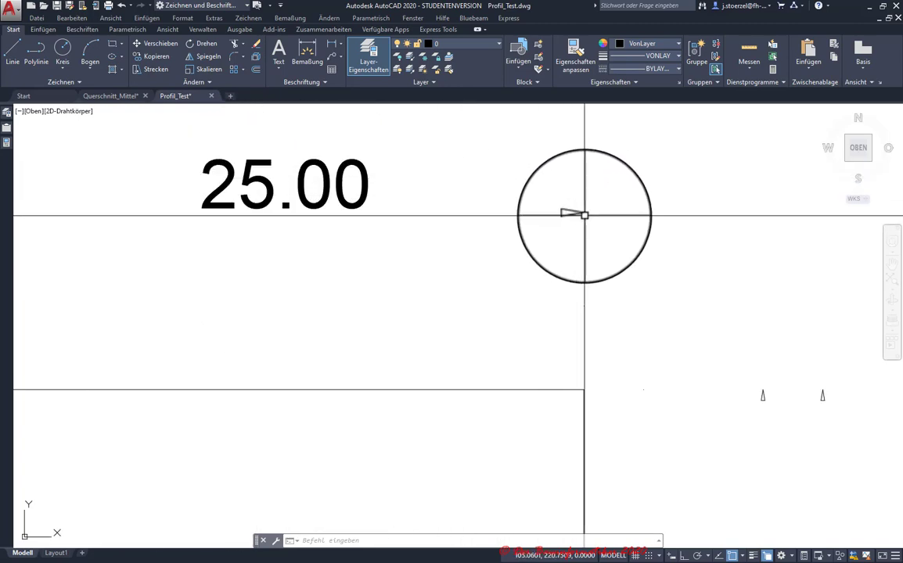
{"action": "scroll", "coordinate": [422, 250], "scroll_direction": "down", "scroll_amount": 5}
{"action": "scroll", "coordinate": [280, 272], "scroll_direction": "up", "scroll_amount": 3}
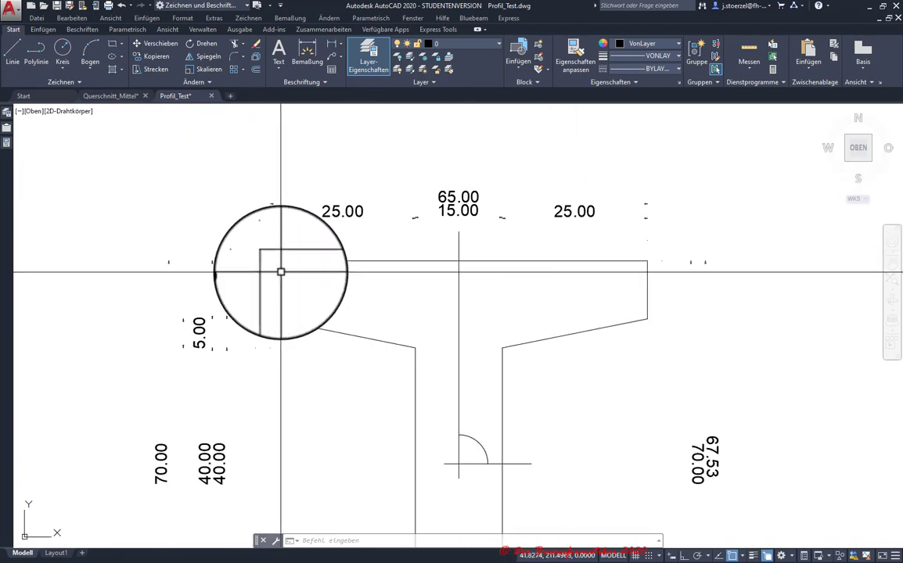
{"action": "scroll", "coordinate": [280, 272], "scroll_direction": "down", "scroll_amount": 3}
{"action": "scroll", "coordinate": [283, 279], "scroll_direction": "up", "scroll_amount": 2}
{"action": "middle_click_drag", "start_coordinate": [288, 287], "coordinate": [283, 232]}
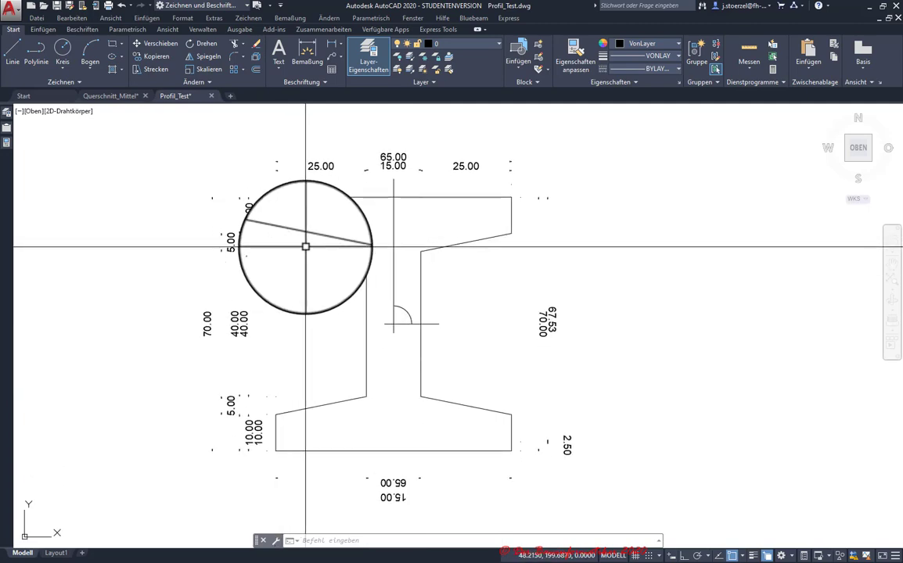
{"action": "key", "text": "ctrl+a"}
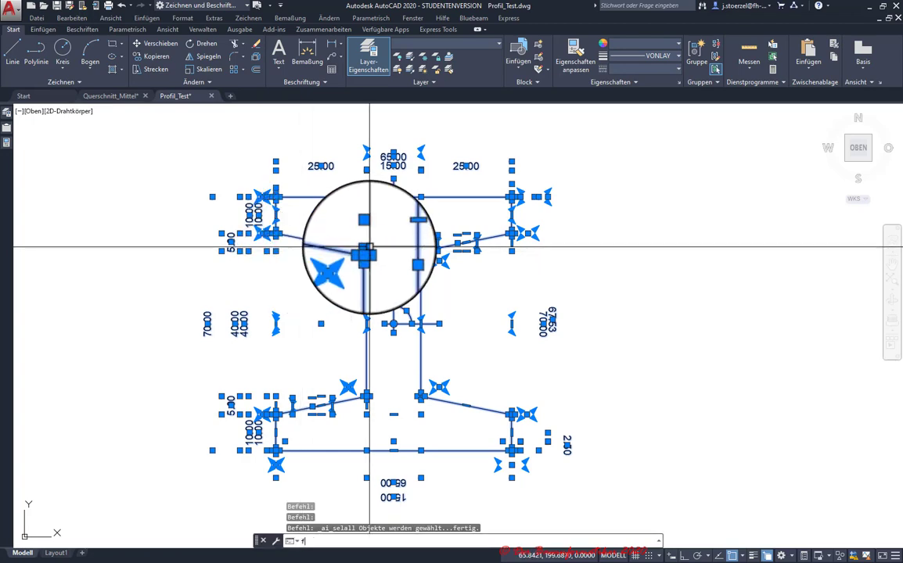
Add a Bemaßung condition to the Text filter and apply it, finding 0 objects
{"action": "type", "text": "Filter"}
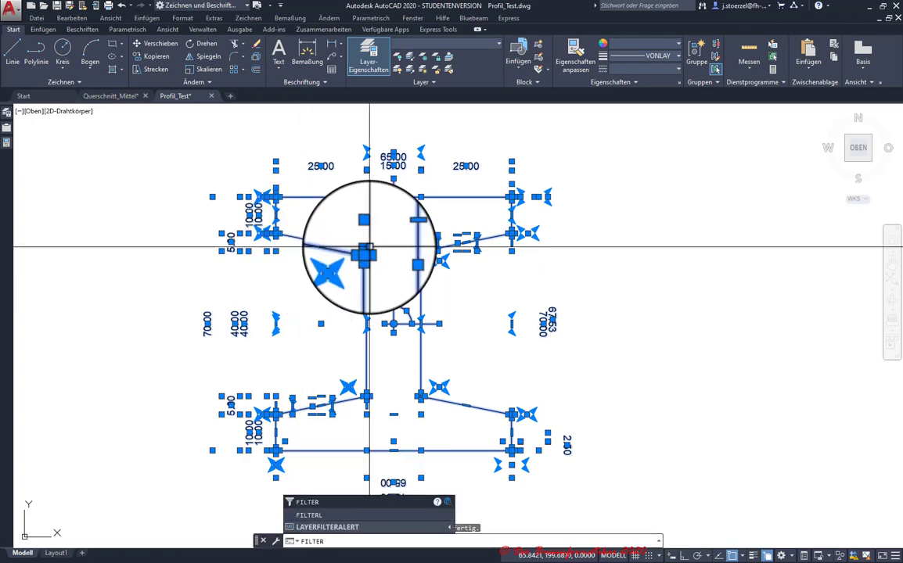
{"action": "left_click", "coordinate": [310, 502]}
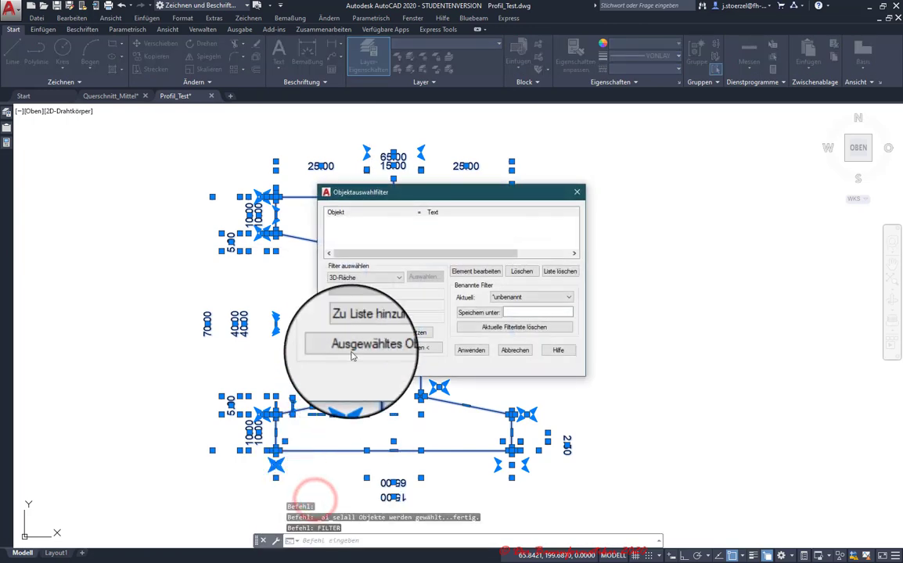
{"action": "left_click", "coordinate": [391, 278]}
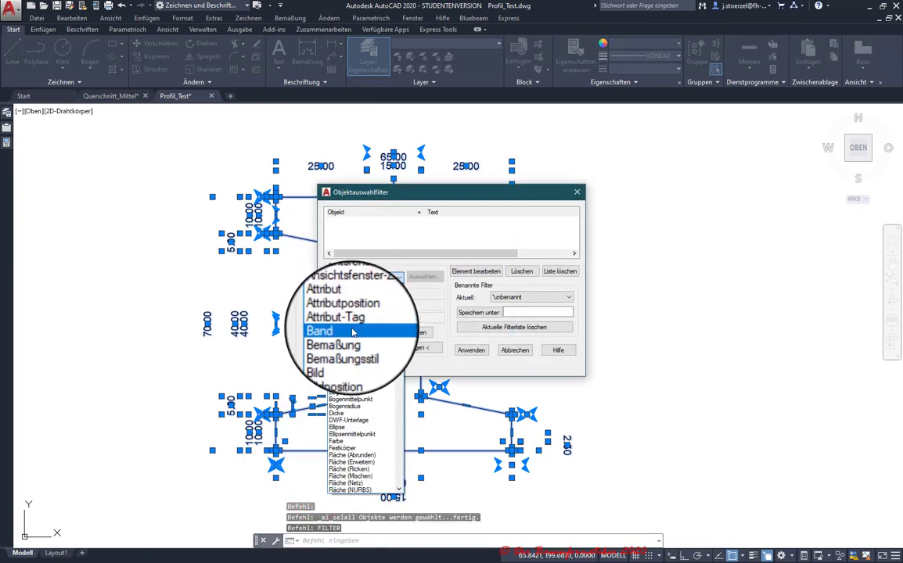
{"action": "left_click", "coordinate": [353, 338]}
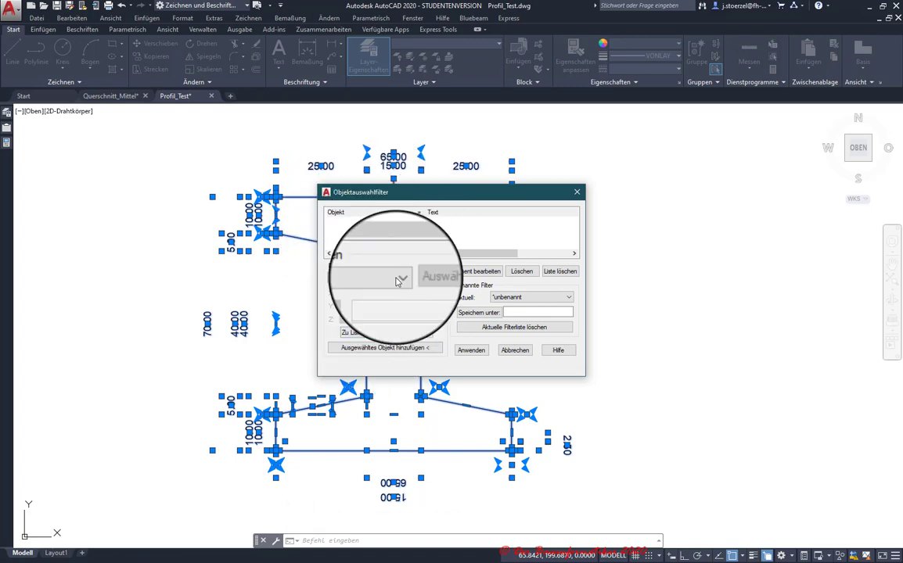
{"action": "left_click", "coordinate": [376, 354]}
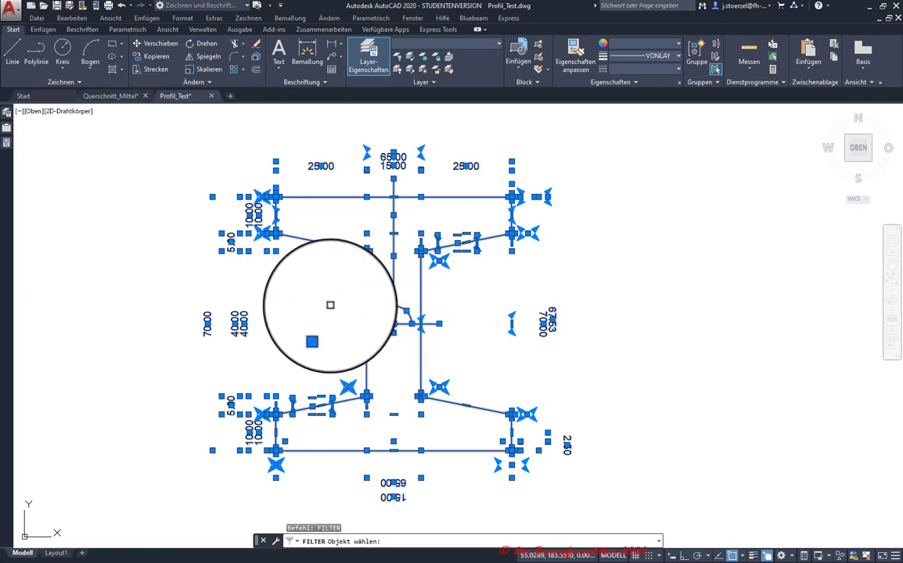
{"action": "key", "text": "Escape"}
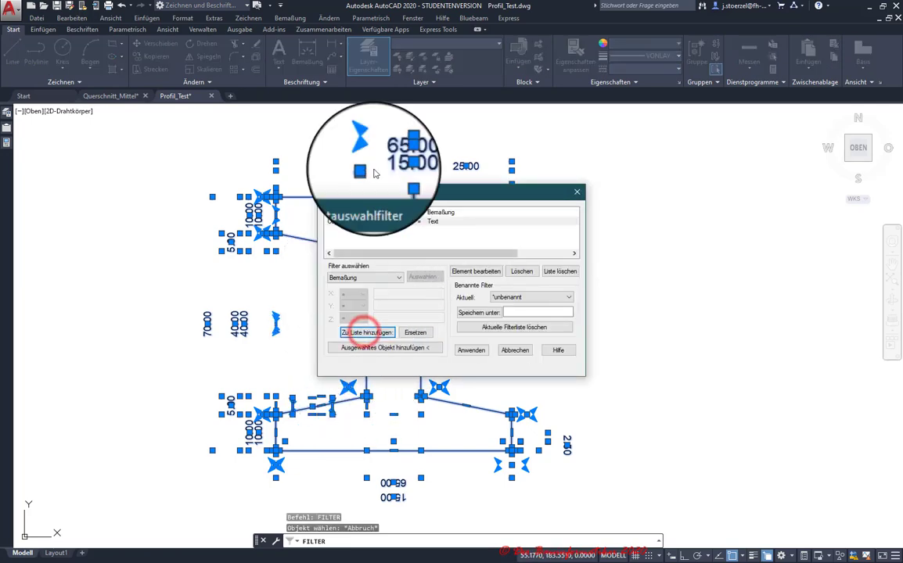
{"action": "left_click", "coordinate": [472, 357]}
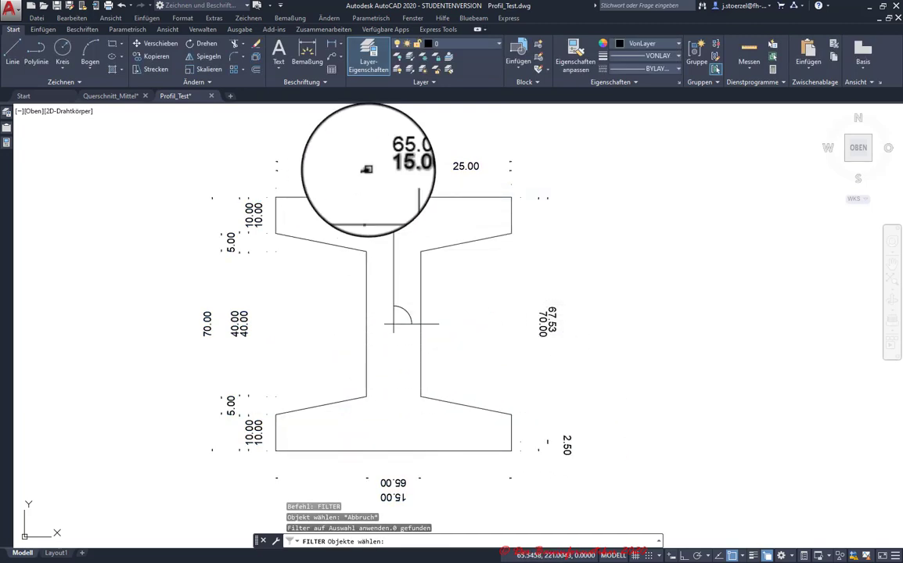
{"action": "key", "text": "Return"}
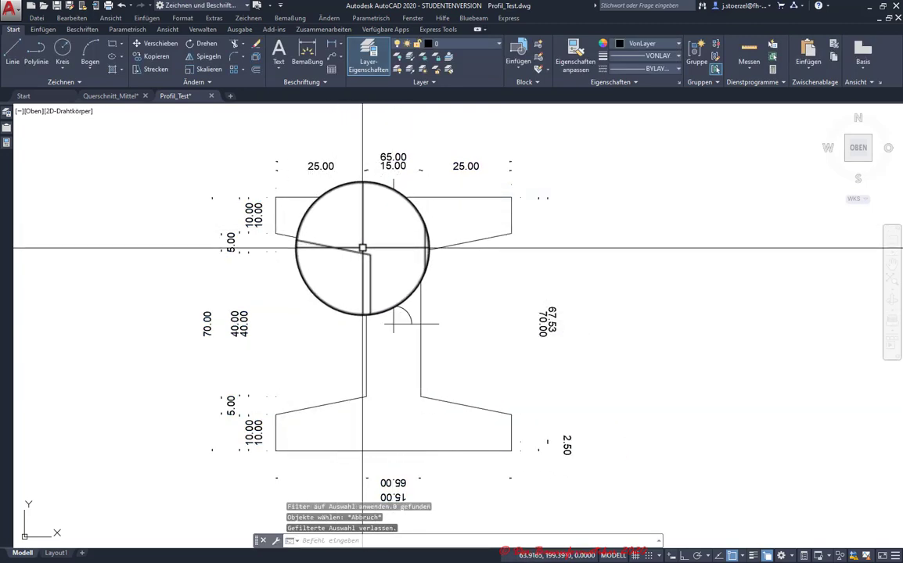
{"action": "key", "text": "ctrl+a"}
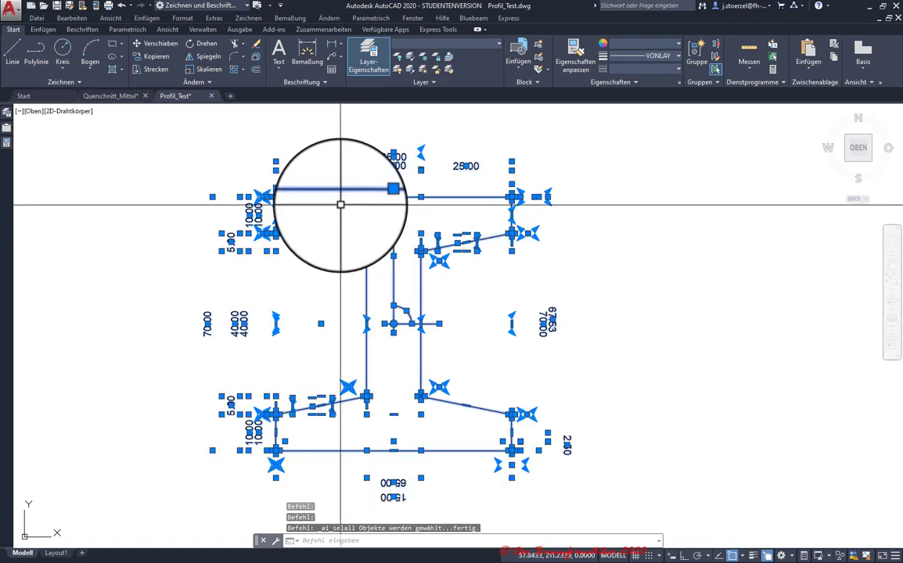
Reapply the Bemaßung and Text filter, then cancel and reselect every object
{"action": "type", "text": "ilte"}
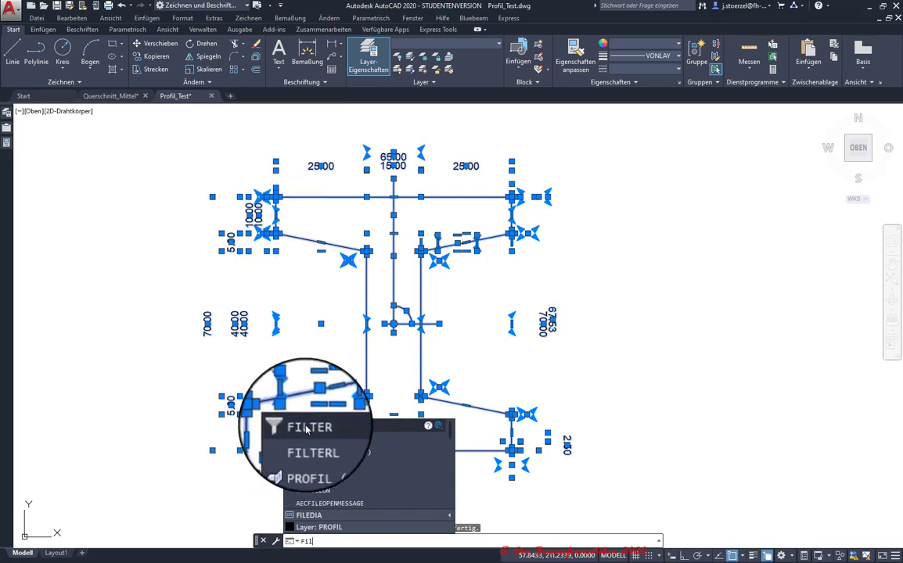
{"action": "left_click", "coordinate": [305, 426]}
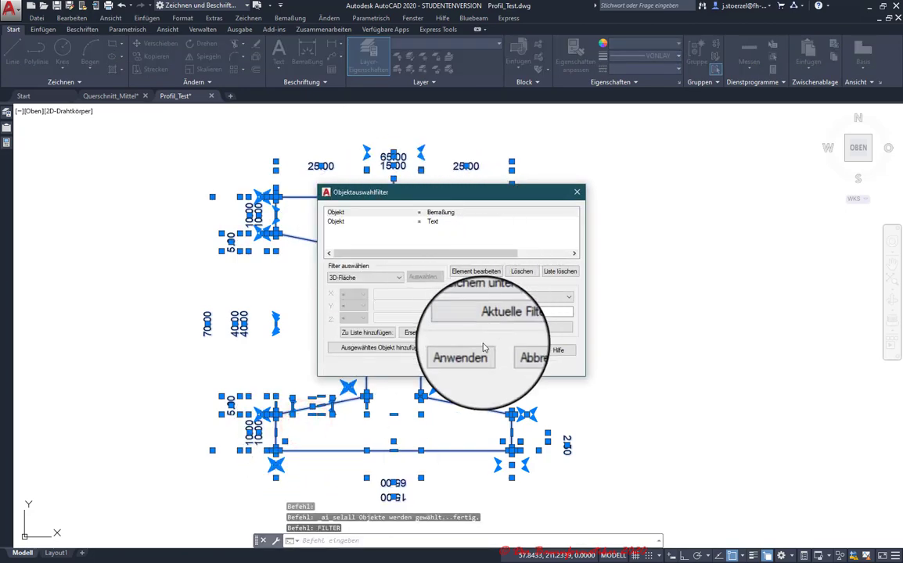
{"action": "left_click", "coordinate": [472, 352]}
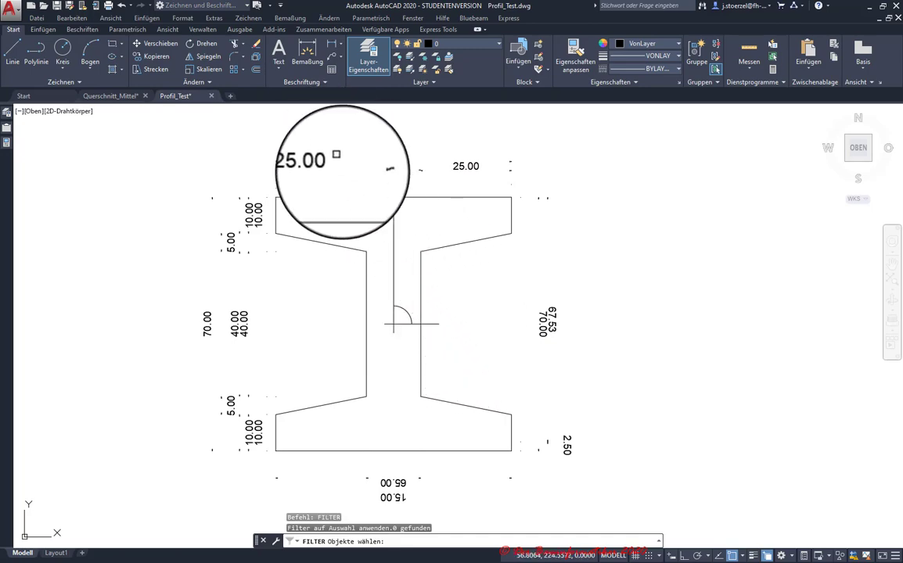
{"action": "key", "text": "Escape"}
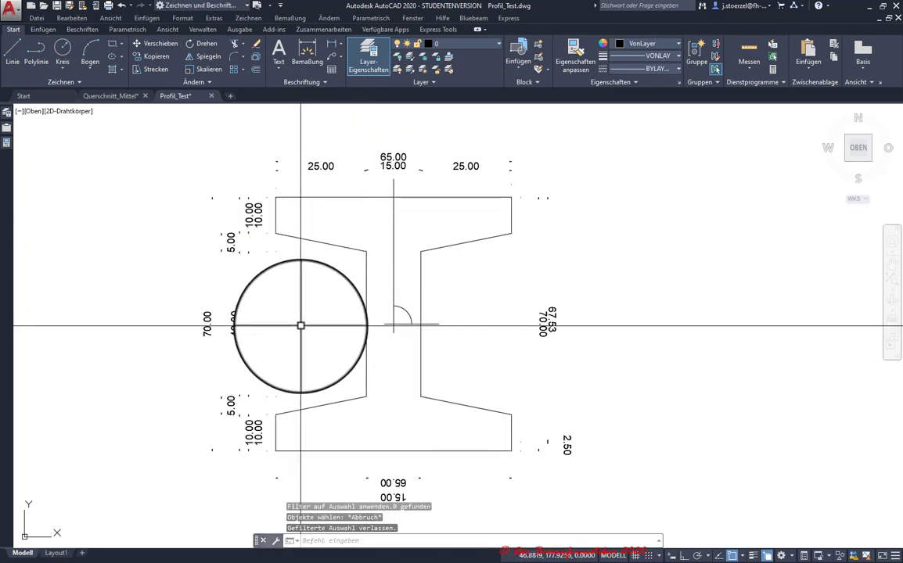
{"action": "key", "text": "ctrl+a"}
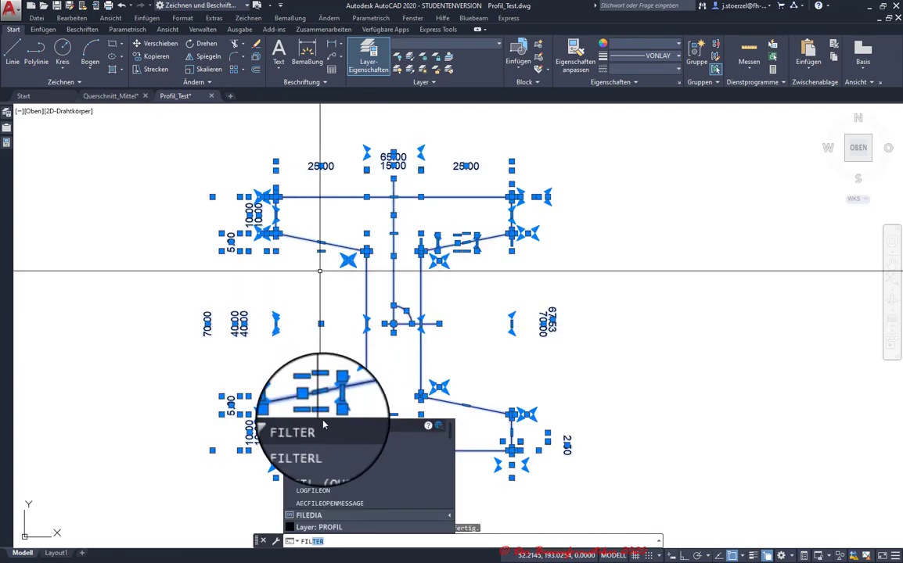
Remove the Text condition from the filter, keeping only Objekt = Bemaßung
{"action": "left_click", "coordinate": [307, 425]}
{"action": "left_click", "coordinate": [420, 221]}
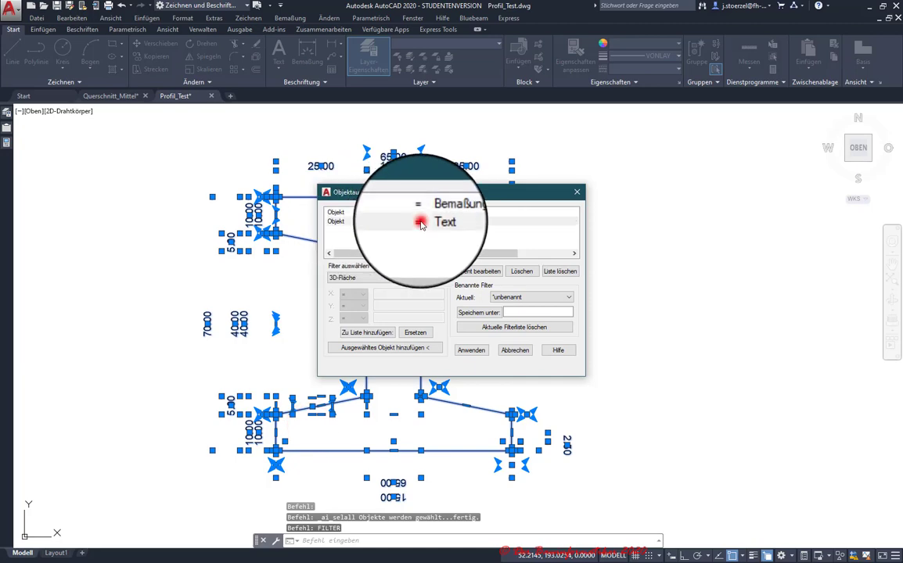
{"action": "left_click", "coordinate": [521, 272]}
{"action": "left_click", "coordinate": [398, 277]}
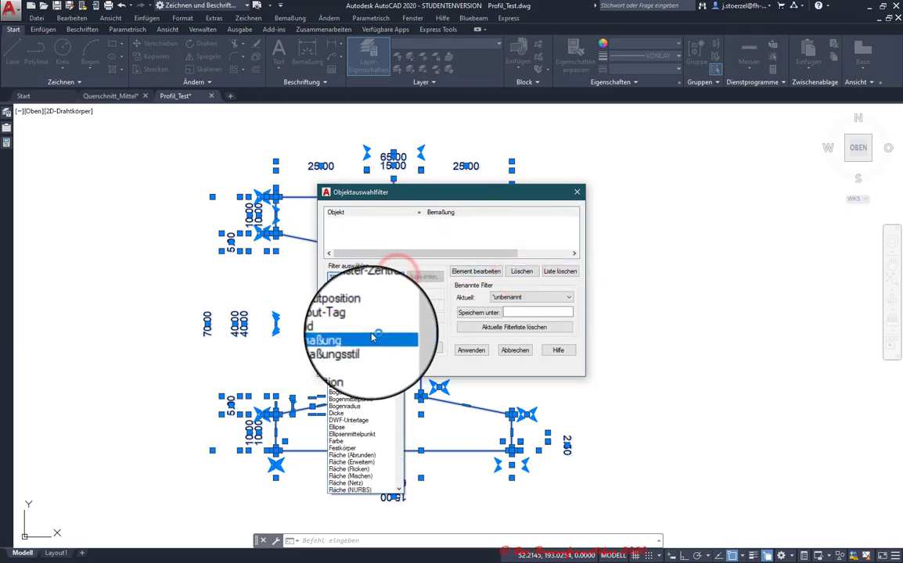
{"action": "scroll", "coordinate": [358, 348], "scroll_direction": "down", "scroll_amount": 1}
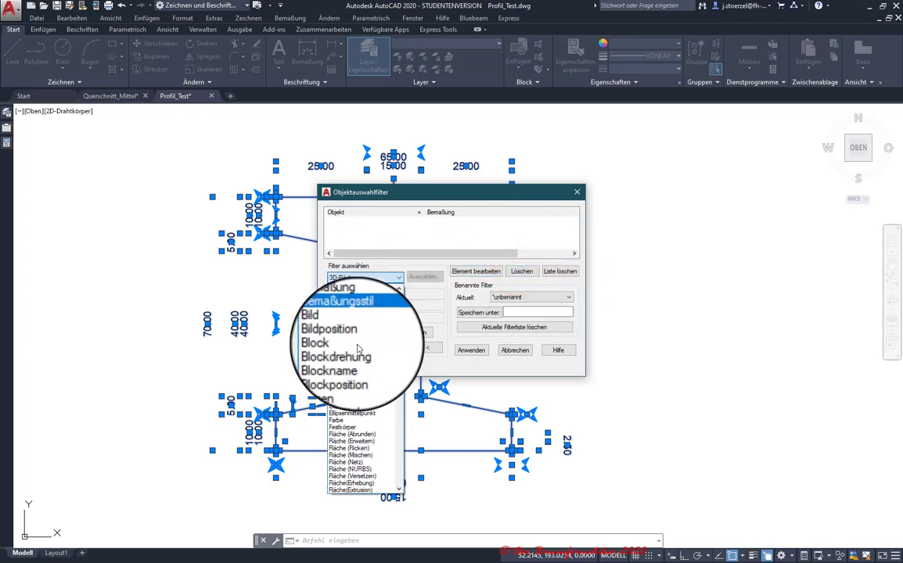
{"action": "scroll", "coordinate": [358, 344], "scroll_direction": "up", "scroll_amount": 1}
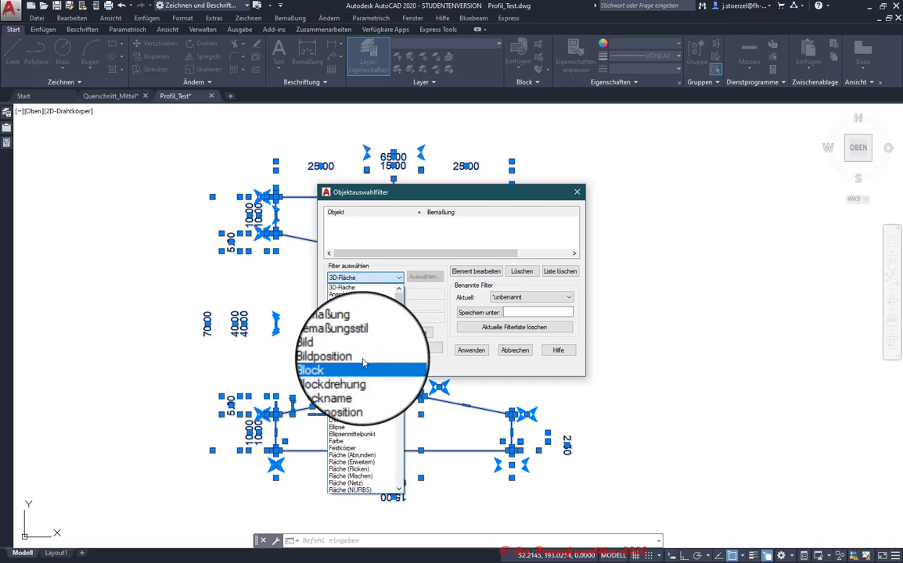
{"action": "scroll", "coordinate": [362, 342], "scroll_direction": "down", "scroll_amount": 2}
{"action": "scroll", "coordinate": [364, 360], "scroll_direction": "down", "scroll_amount": 4}
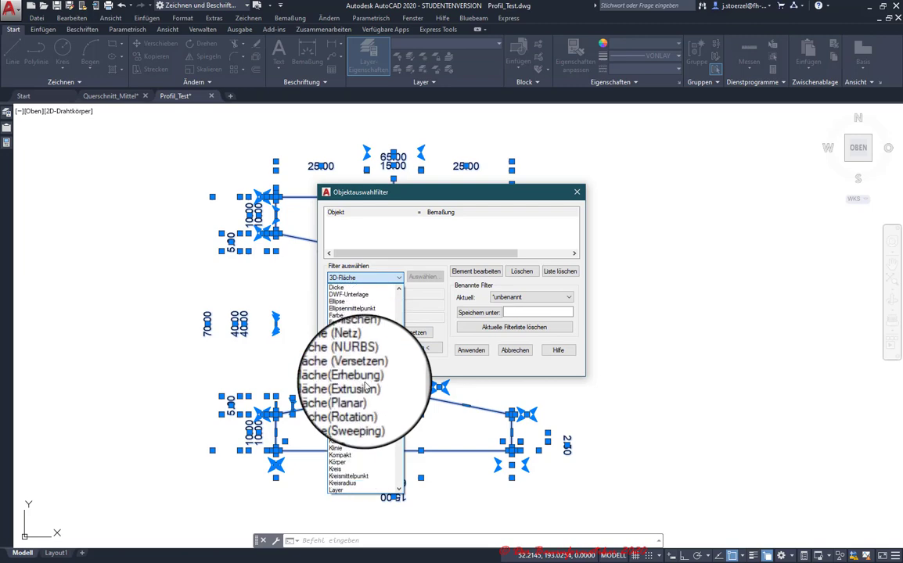
{"action": "scroll", "coordinate": [364, 376], "scroll_direction": "down", "scroll_amount": 1}
{"action": "scroll", "coordinate": [366, 385], "scroll_direction": "down", "scroll_amount": 1}
{"action": "scroll", "coordinate": [365, 387], "scroll_direction": "up", "scroll_amount": 1}
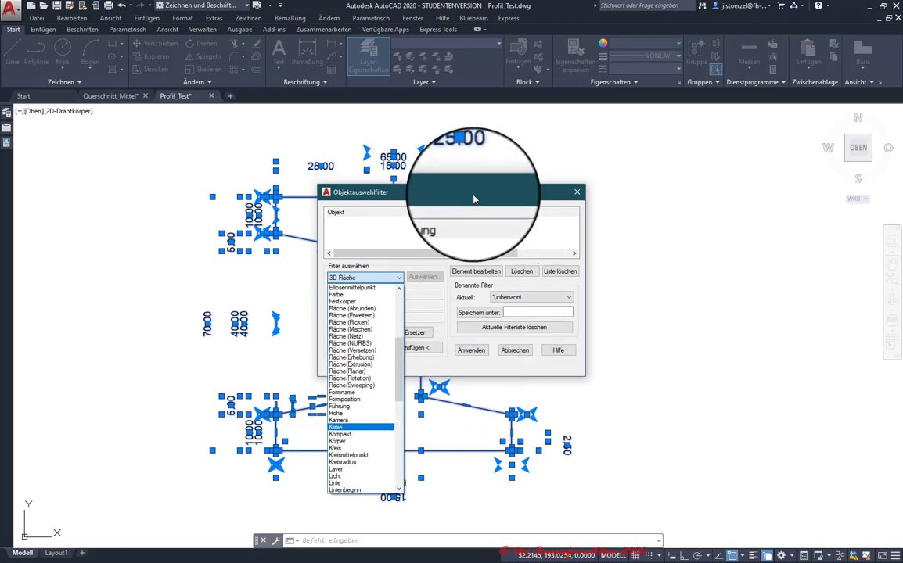
{"action": "left_click", "coordinate": [429, 251]}
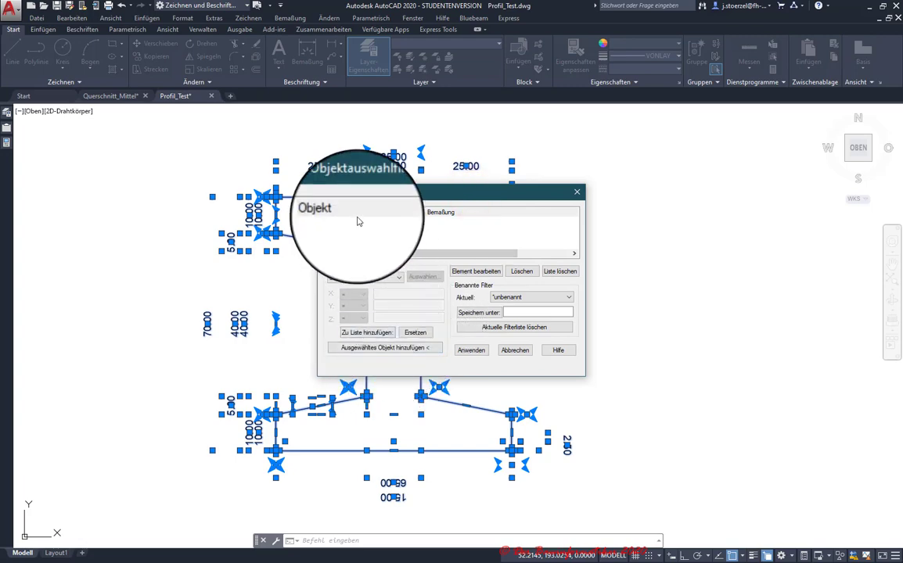
Apply the dimension-only filter, erase the 18 dimensions, then delete the small centre arc
{"action": "left_click", "coordinate": [470, 352]}
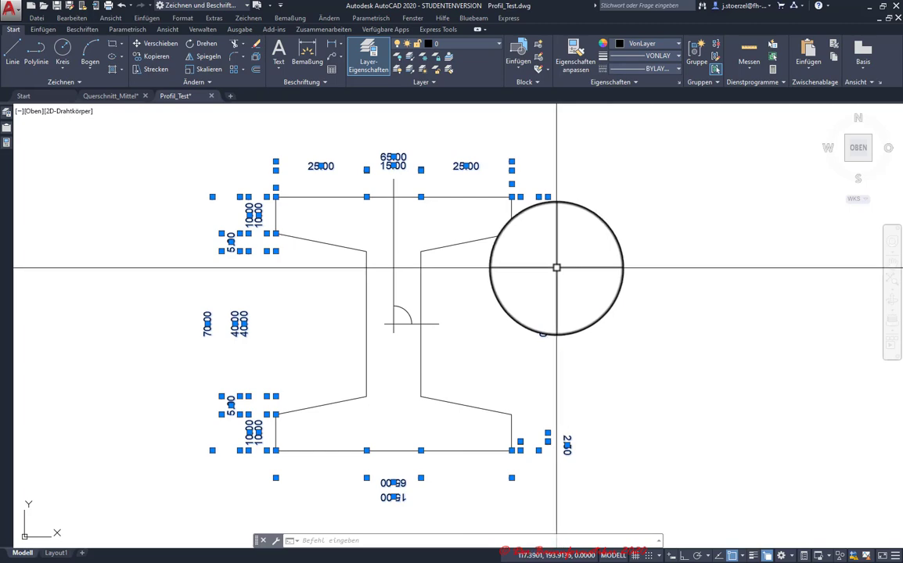
{"action": "key", "text": "Delete"}
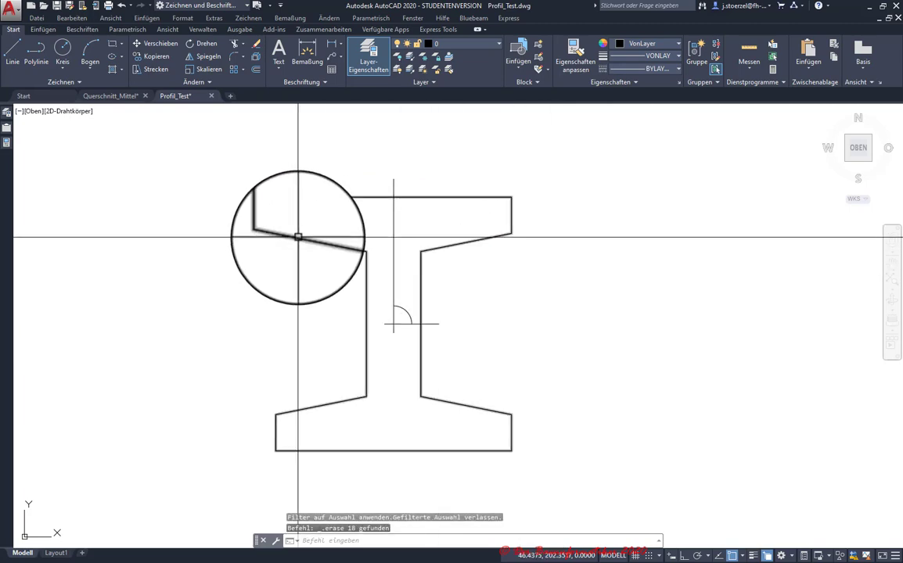
{"action": "left_click", "coordinate": [403, 310]}
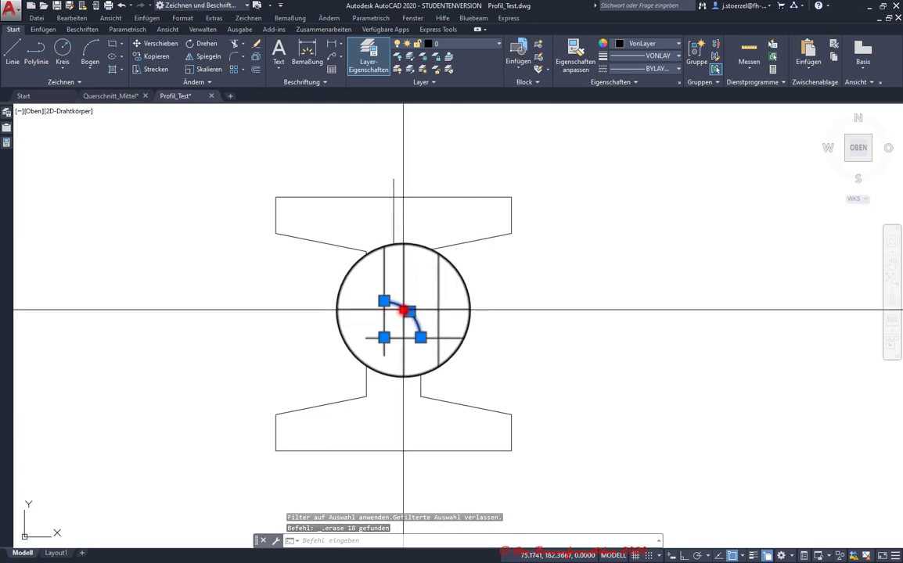
{"action": "key", "text": "Delete"}
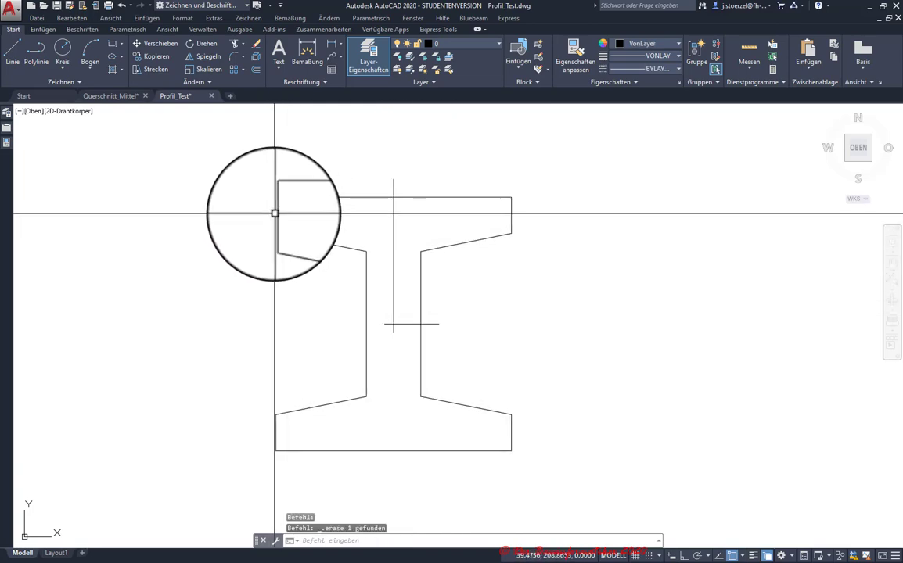
Thaw and turn on all layers through the ALLE filter's Sichtbarkeit options
{"action": "left_click", "coordinate": [7, 113]}
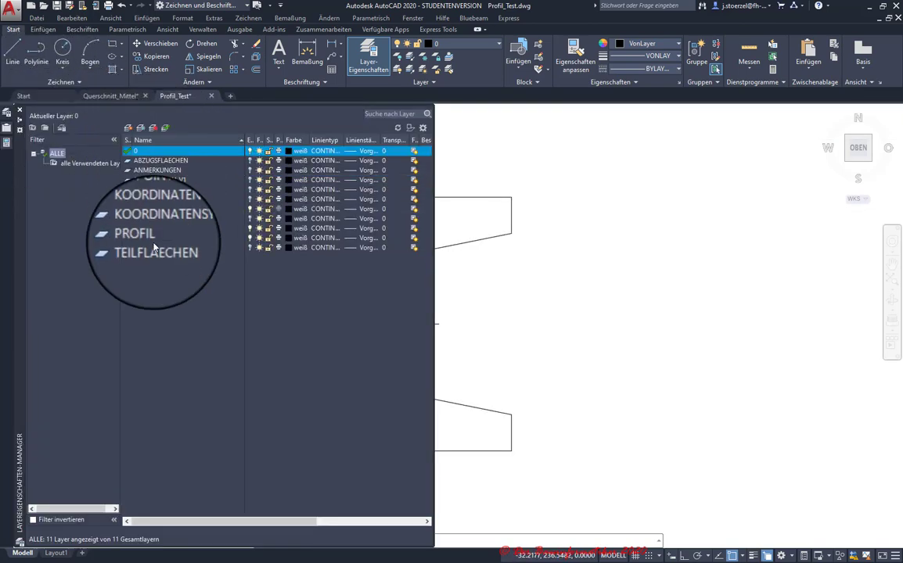
{"action": "right_click", "coordinate": [57, 153]}
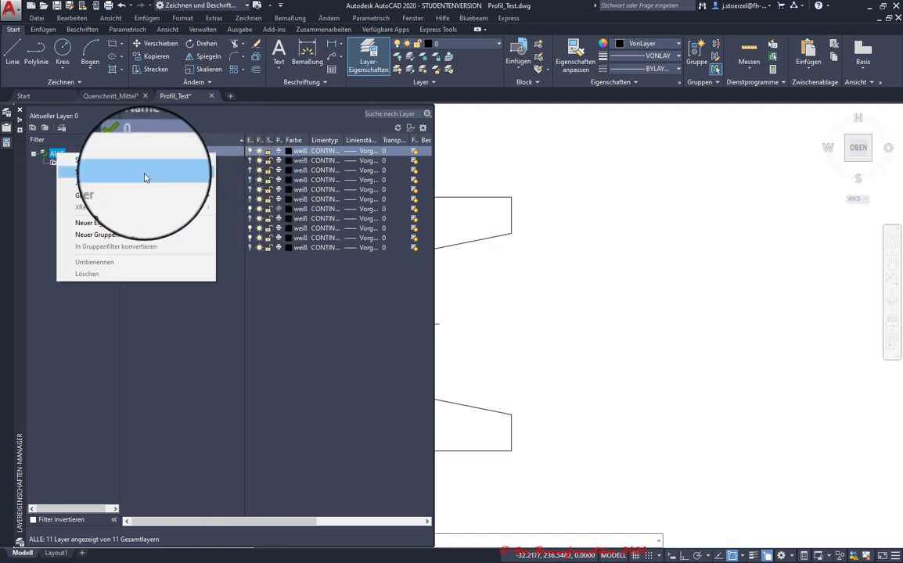
{"action": "mouse_move", "coordinate": [91, 160]}
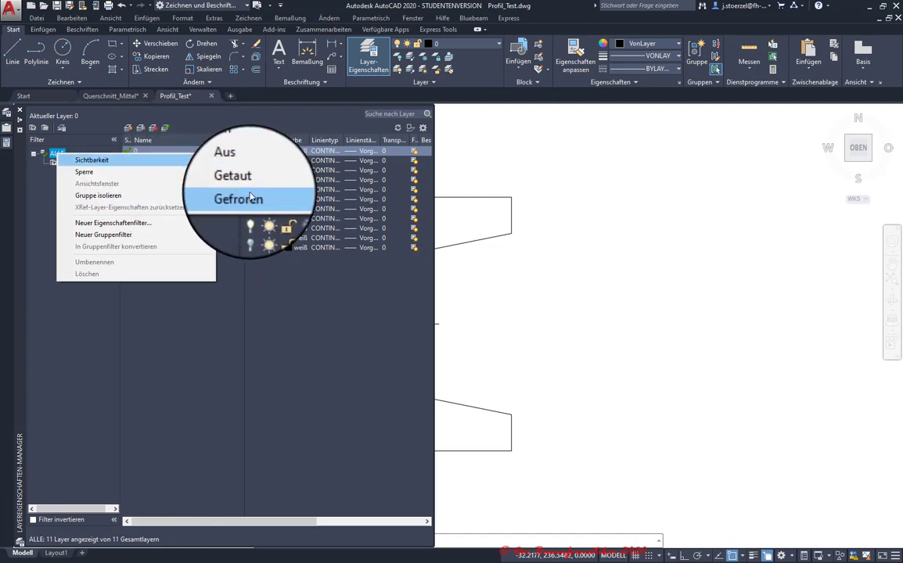
{"action": "left_click", "coordinate": [247, 190]}
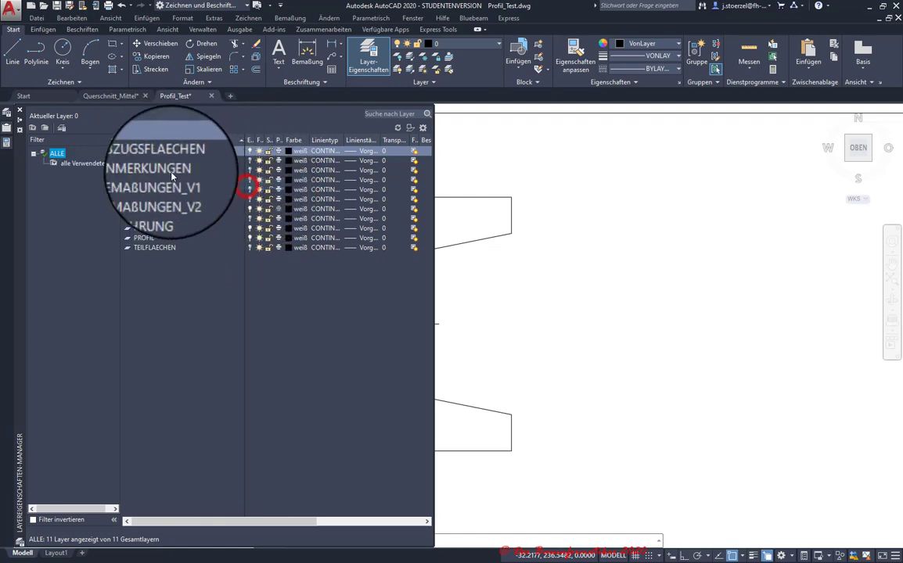
{"action": "right_click", "coordinate": [57, 153]}
{"action": "mouse_move", "coordinate": [94, 160]}
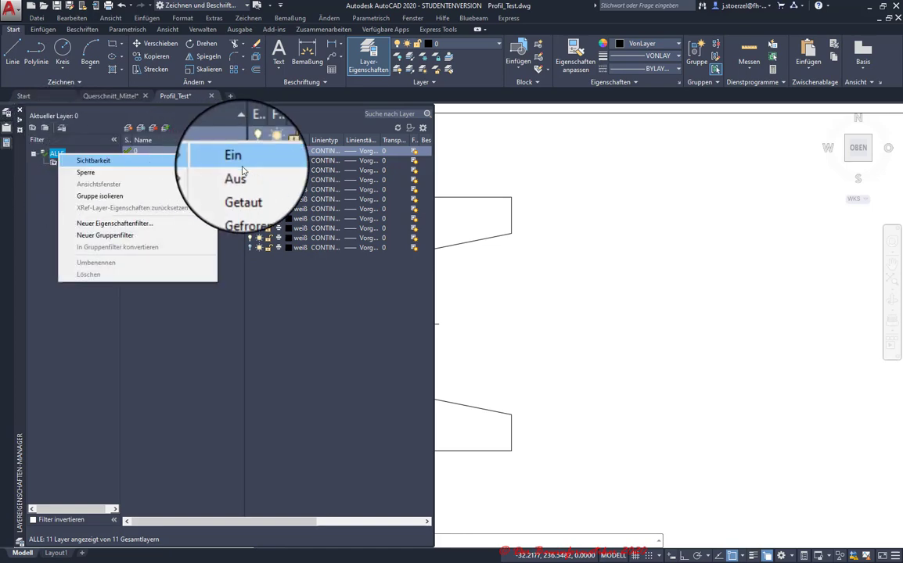
{"action": "left_click", "coordinate": [234, 162]}
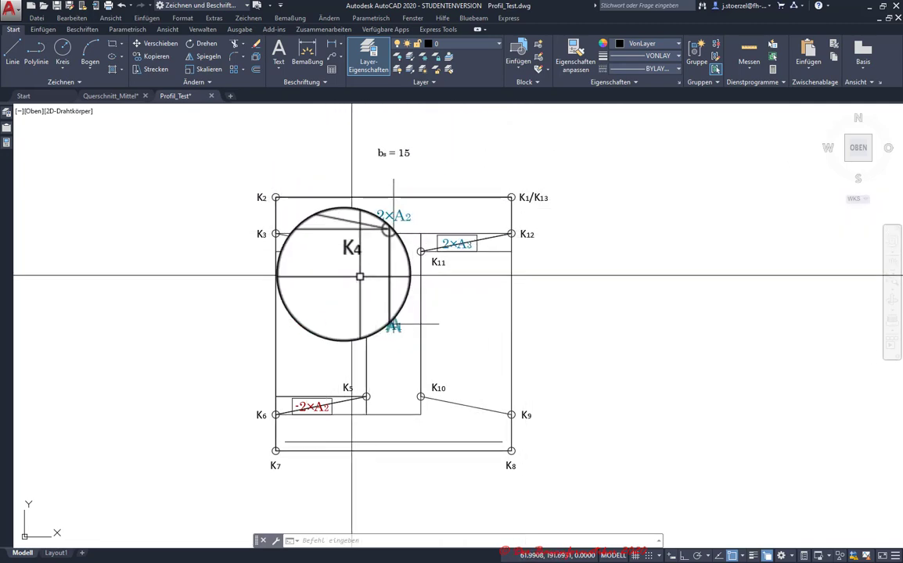
{"action": "middle_click_drag", "start_coordinate": [305, 256], "coordinate": [268, 227]}
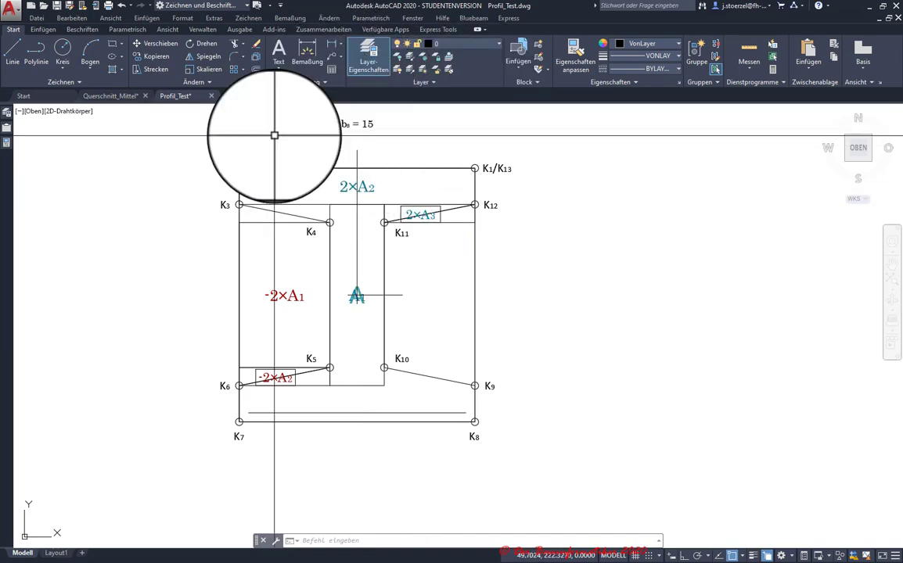
Inspect the Querschnitt_Mittel polyline, compare with Profil_Test, and return to Querschnitt_Mittel
{"action": "left_click", "coordinate": [111, 95]}
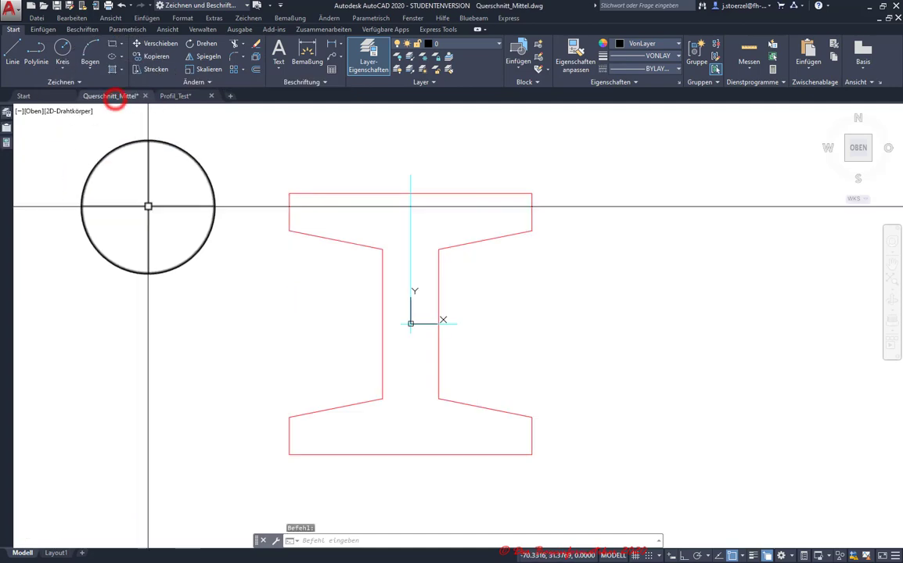
{"action": "left_click", "coordinate": [371, 245]}
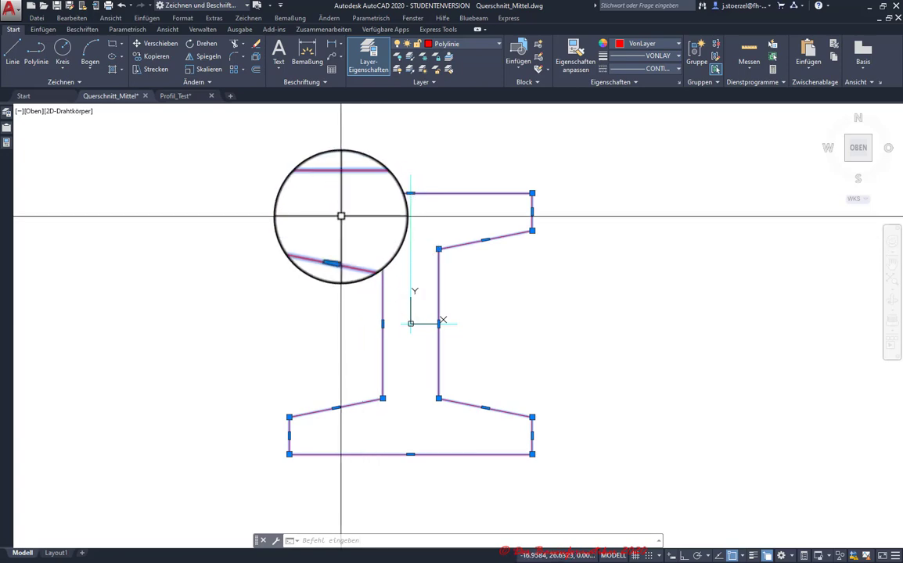
{"action": "left_click", "coordinate": [188, 97]}
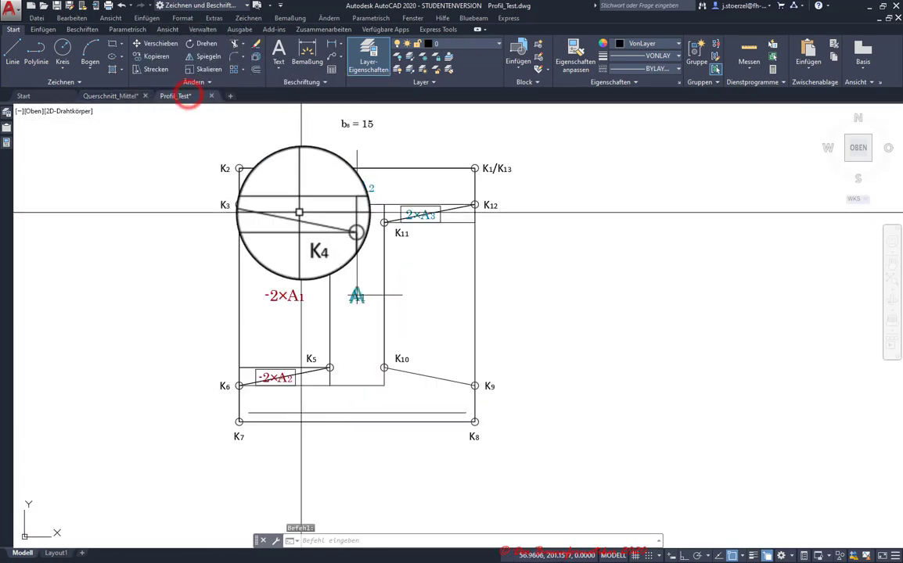
{"action": "left_click", "coordinate": [306, 169]}
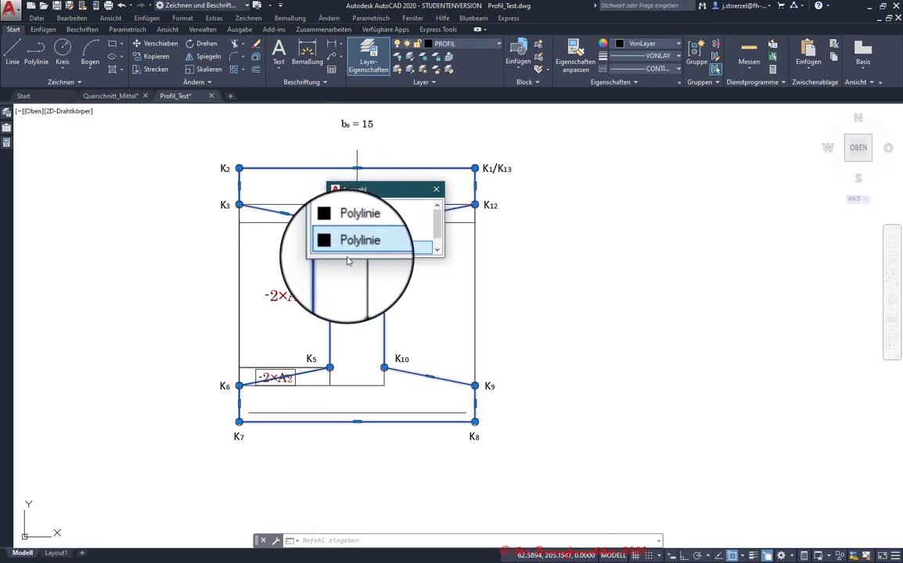
{"action": "left_click", "coordinate": [117, 96]}
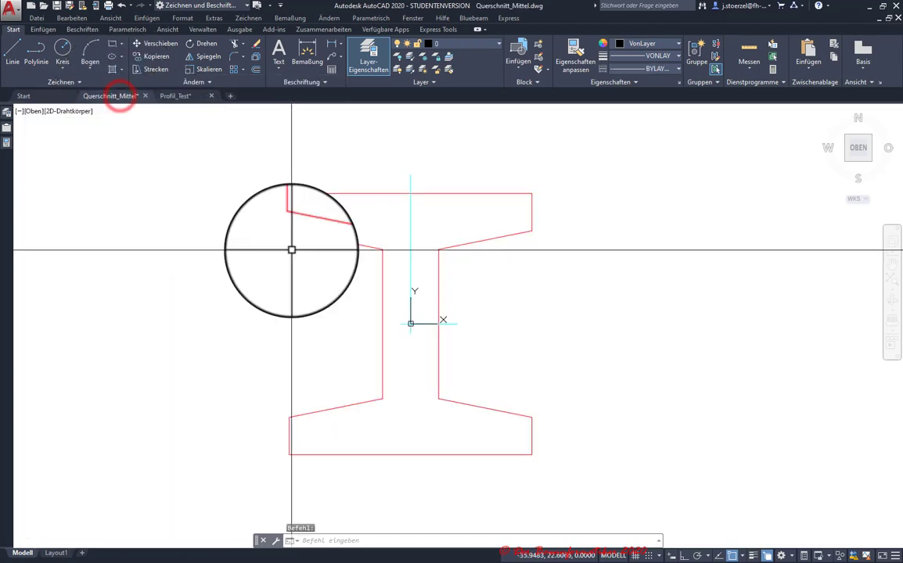
Grip-stretch the first two web vertices to flange level using the .Y point filter
{"action": "left_click", "coordinate": [352, 241]}
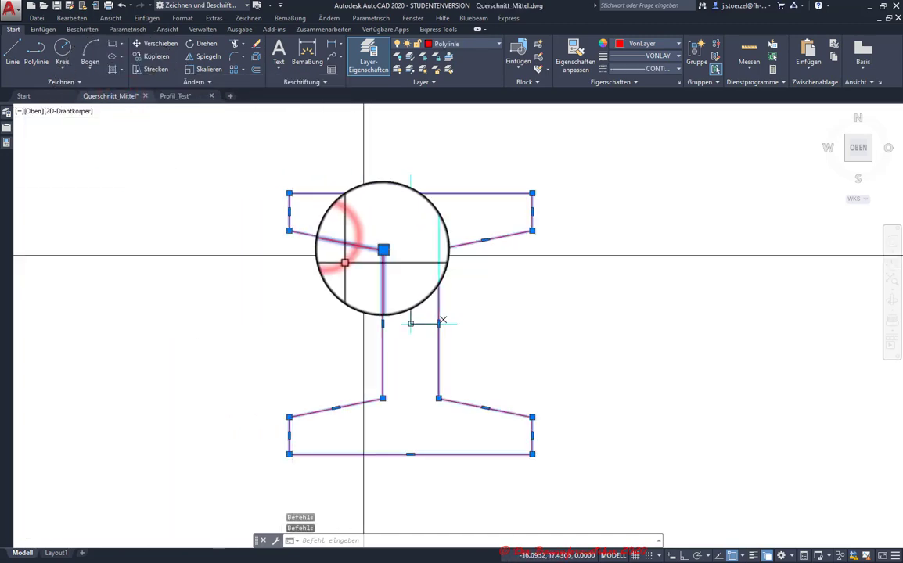
{"action": "left_click", "coordinate": [381, 246]}
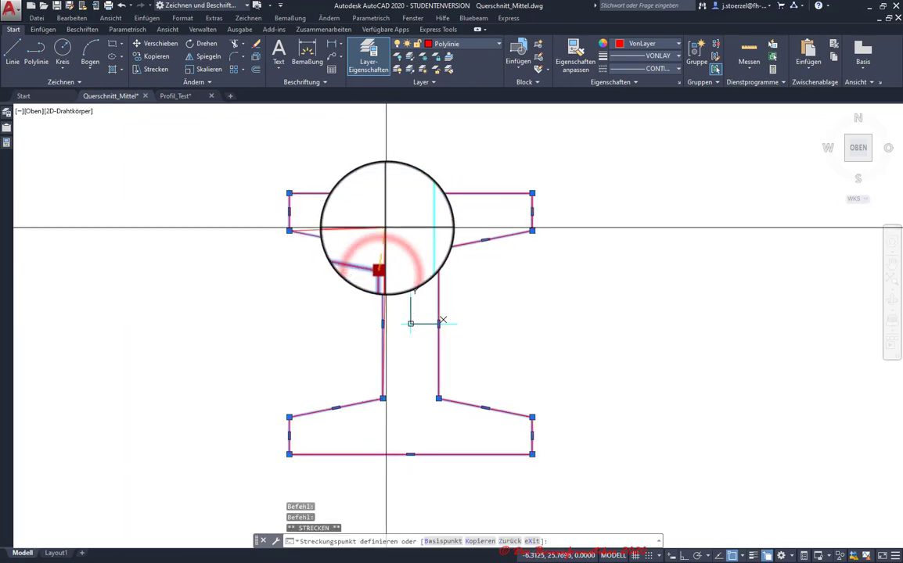
{"action": "right_click", "coordinate": [385, 223], "text": "shift"}
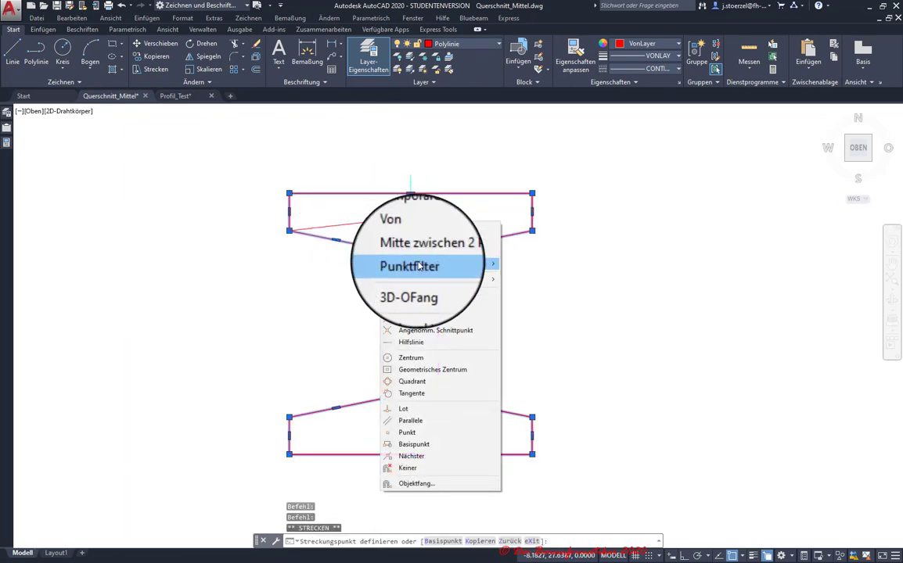
{"action": "mouse_move", "coordinate": [438, 263]}
{"action": "left_click", "coordinate": [516, 278]}
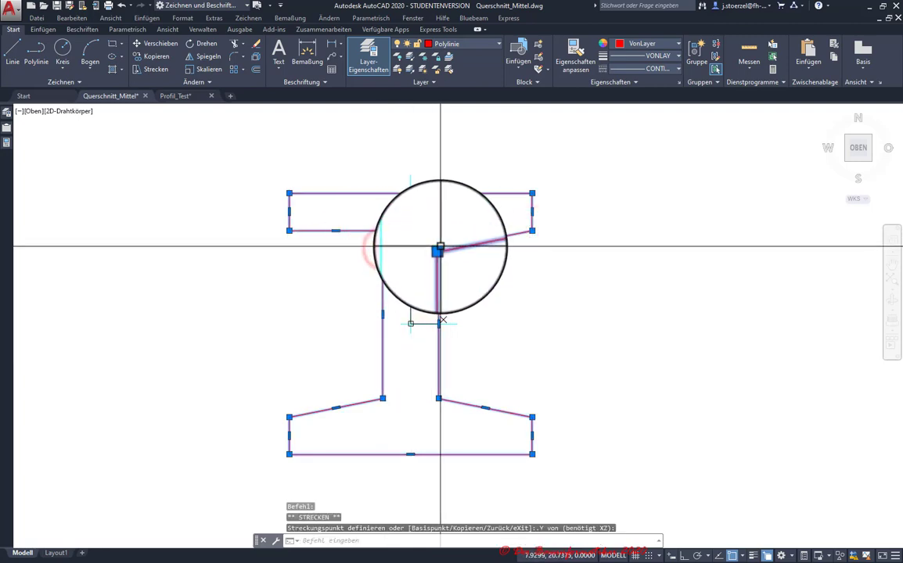
{"action": "left_click", "coordinate": [438, 248]}
{"action": "left_click", "coordinate": [438, 262]}
{"action": "right_click", "coordinate": [435, 205], "text": "shift"}
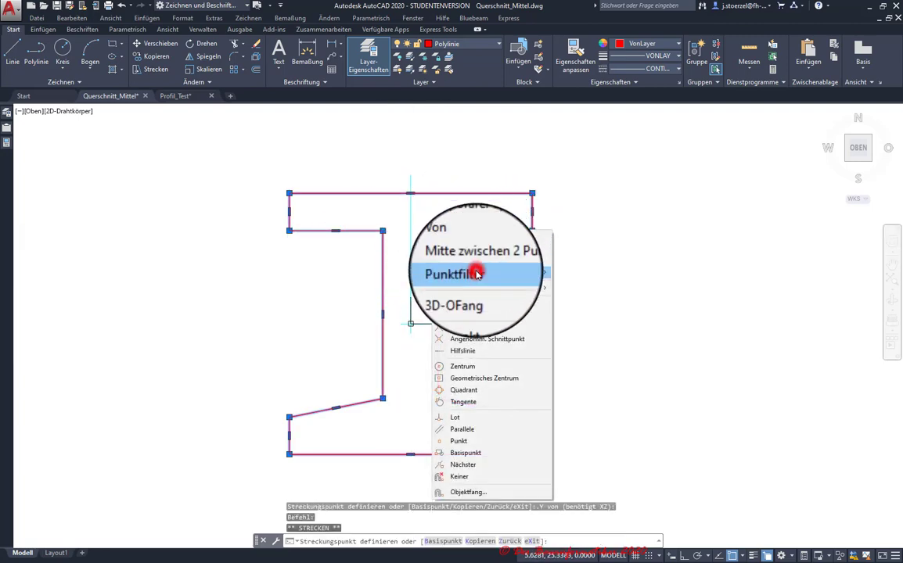
{"action": "mouse_move", "coordinate": [469, 274]}
{"action": "left_click", "coordinate": [567, 286]}
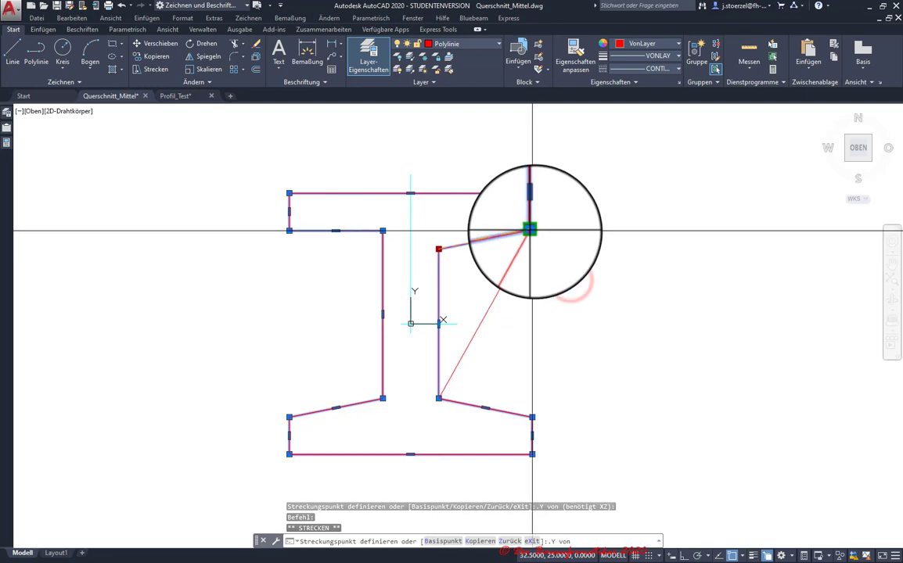
{"action": "left_click", "coordinate": [530, 229]}
{"action": "left_click", "coordinate": [439, 249]}
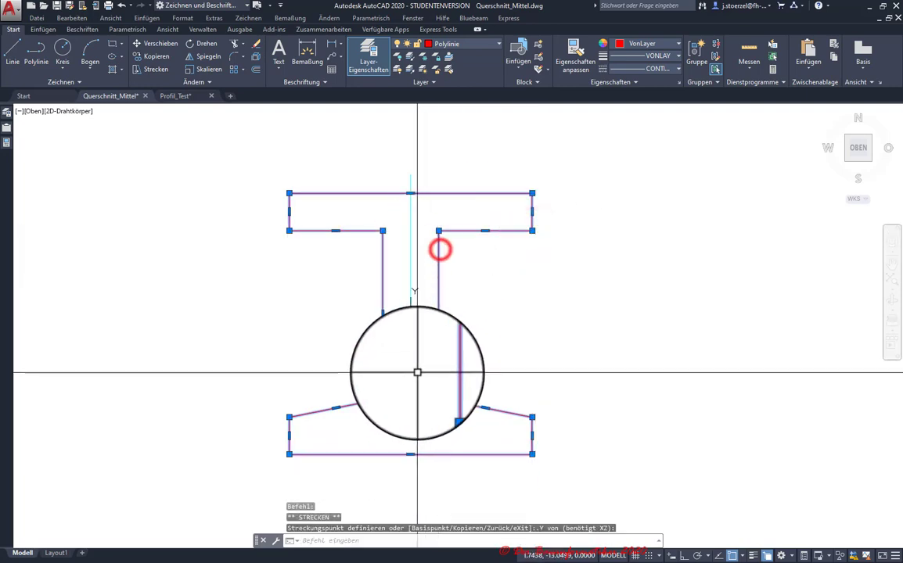
Stretch the lower-left and lower-right web corners to the bottom flange corners' Y level
{"action": "left_click", "coordinate": [377, 394]}
{"action": "right_click", "coordinate": [382, 399], "text": "shift"}
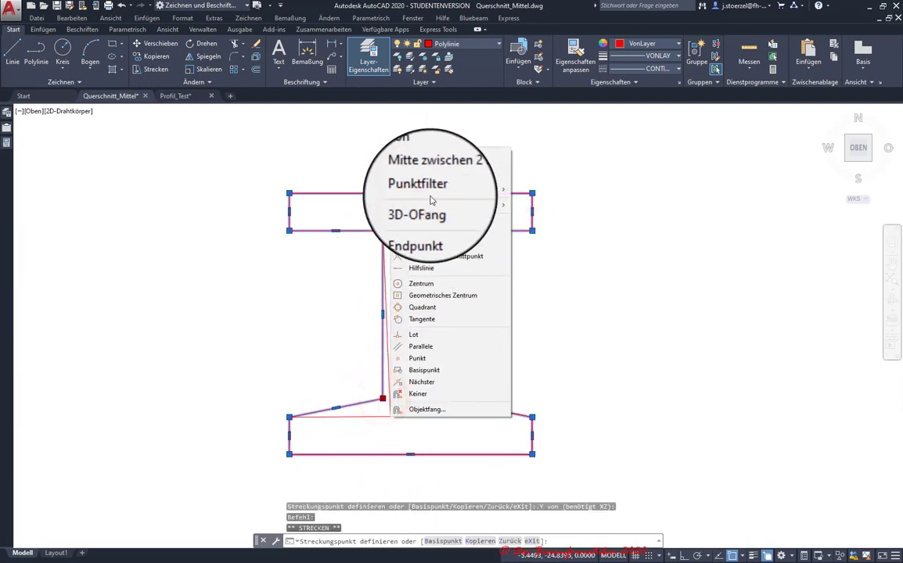
{"action": "mouse_move", "coordinate": [429, 188]}
{"action": "left_click", "coordinate": [531, 197]}
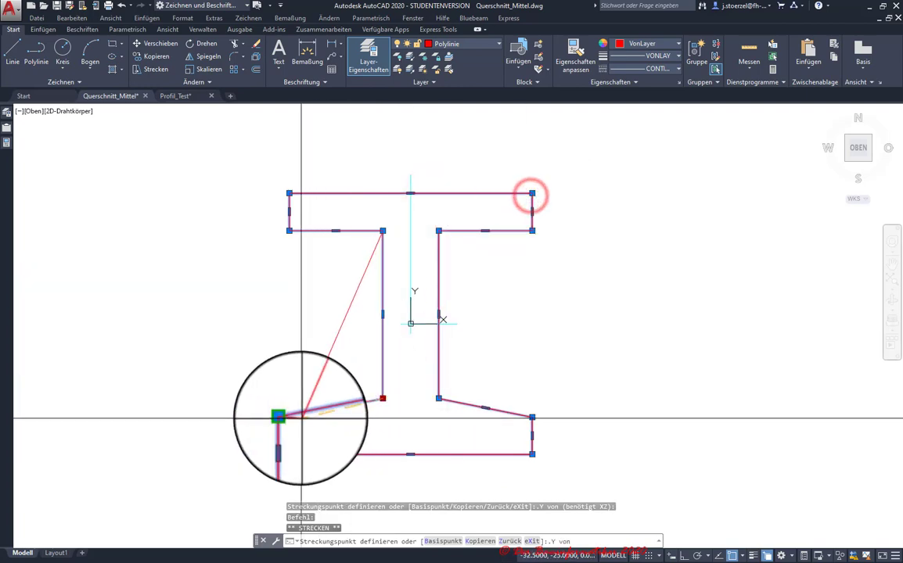
{"action": "left_click", "coordinate": [289, 417]}
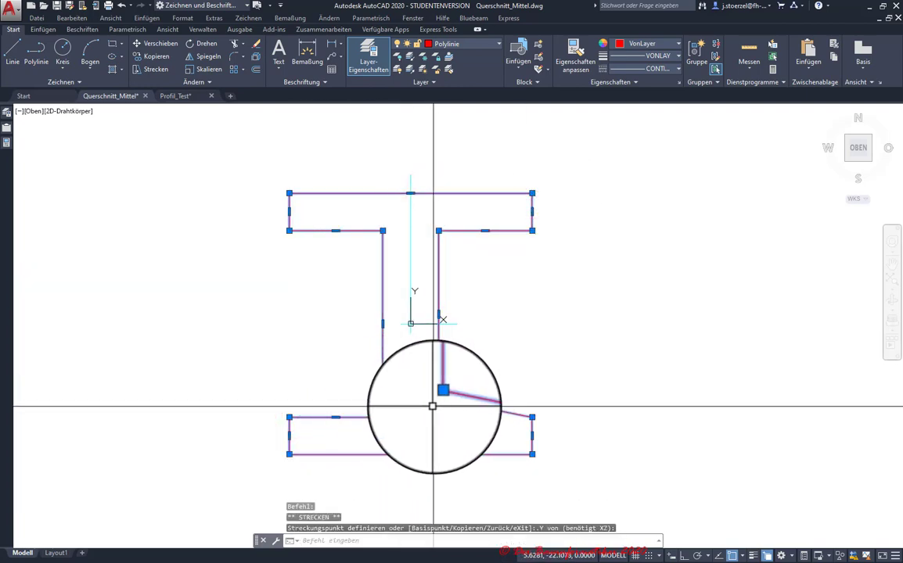
{"action": "left_click", "coordinate": [443, 390]}
{"action": "right_click", "coordinate": [439, 396], "text": "shift"}
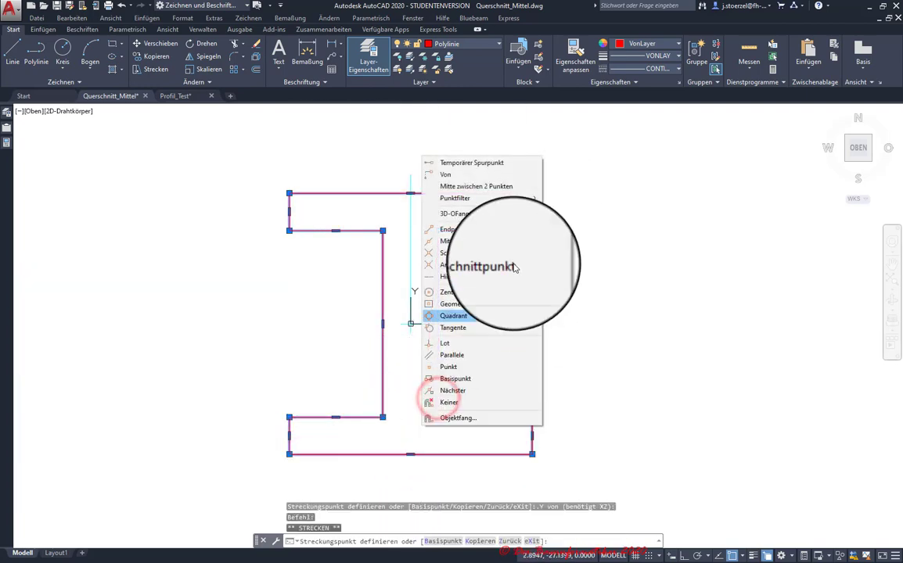
{"action": "left_click", "coordinate": [456, 197]}
{"action": "left_click", "coordinate": [571, 211]}
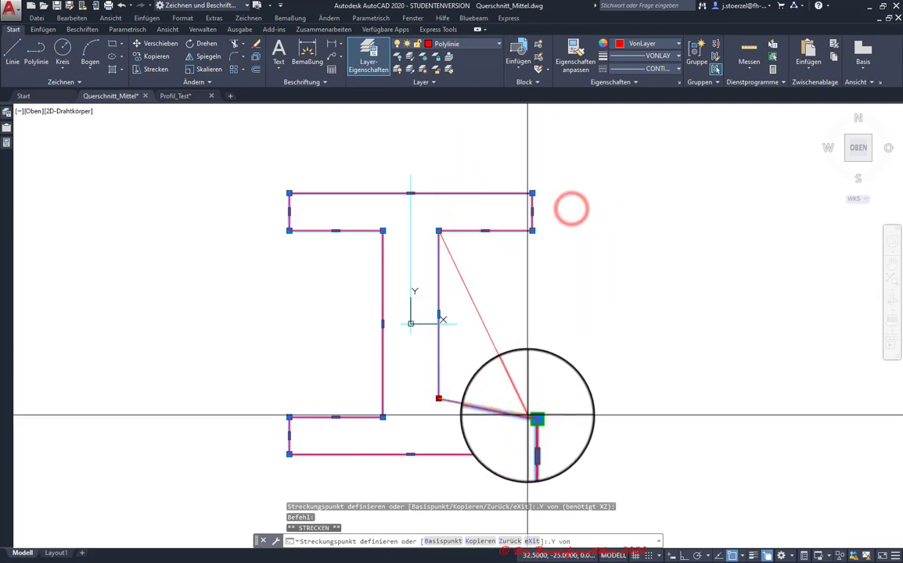
{"action": "left_click", "coordinate": [531, 417]}
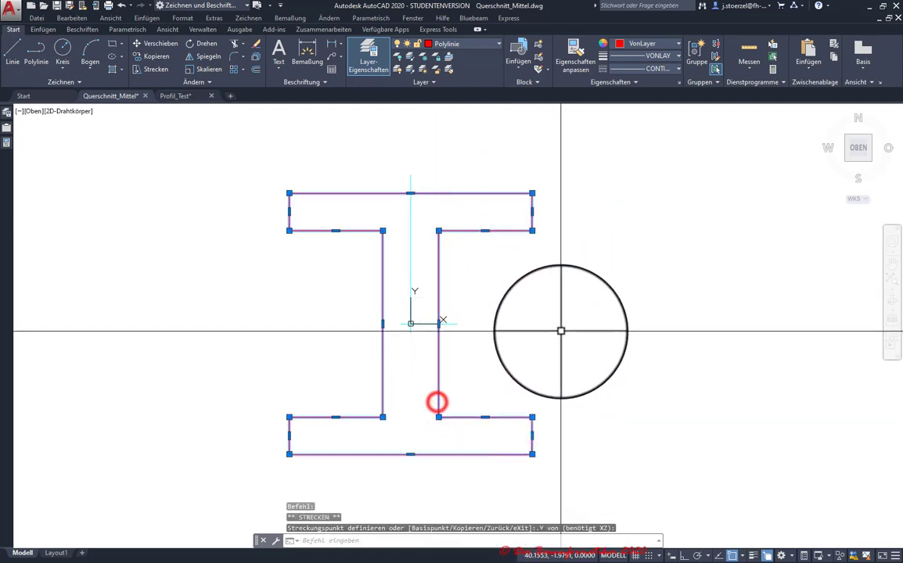
{"action": "key", "text": "Escape"}
{"action": "key", "text": "Escape"}
{"action": "middle_click_drag", "start_coordinate": [535, 363], "coordinate": [568, 378]}
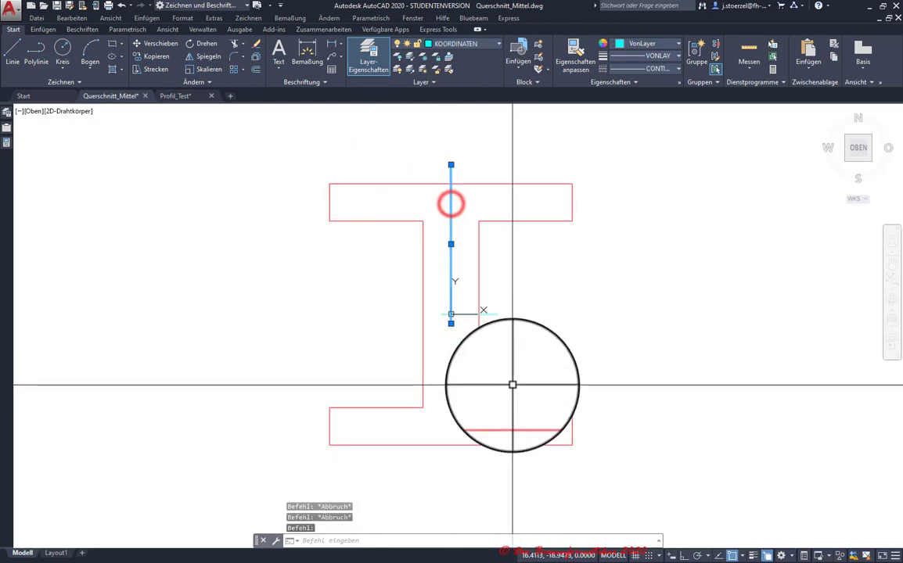
{"action": "key", "text": "Escape"}
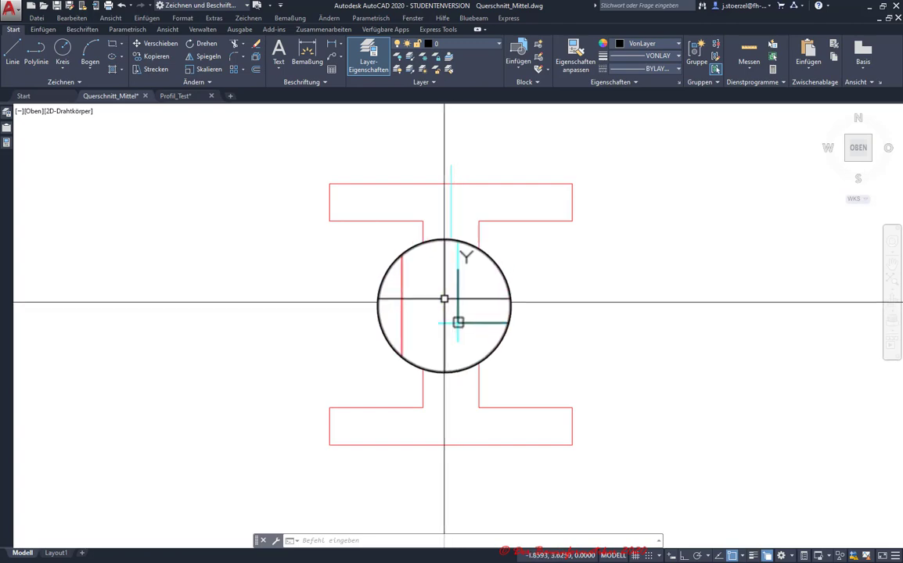
{"action": "middle_click_drag", "start_coordinate": [524, 306], "coordinate": [425, 306]}
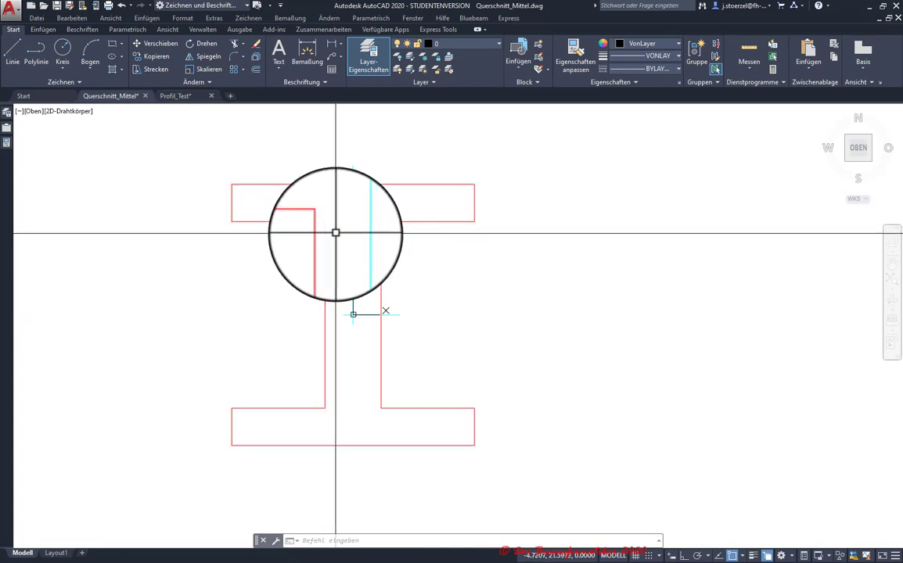
{"action": "middle_click_drag", "start_coordinate": [297, 305], "coordinate": [334, 327]}
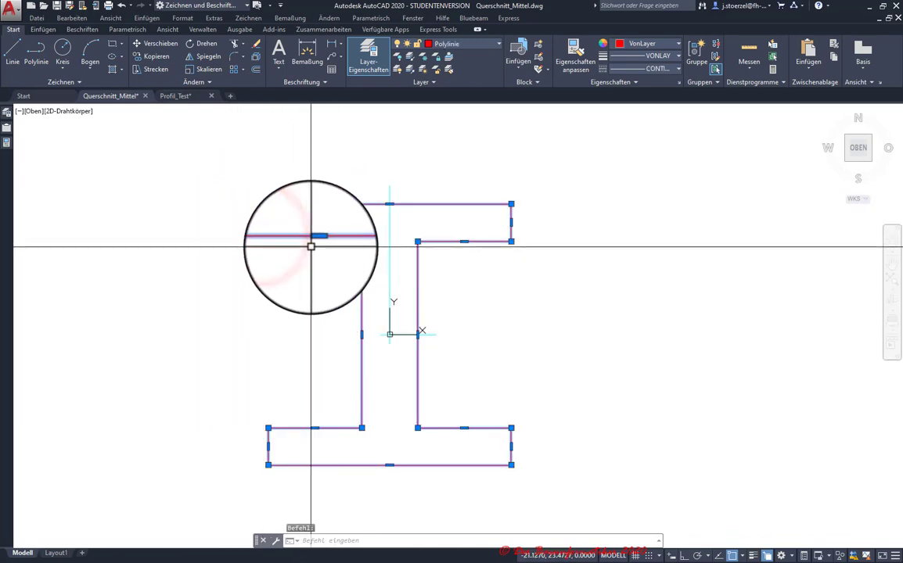
{"action": "left_click", "coordinate": [8, 144]}
{"action": "left_click", "coordinate": [8, 144]}
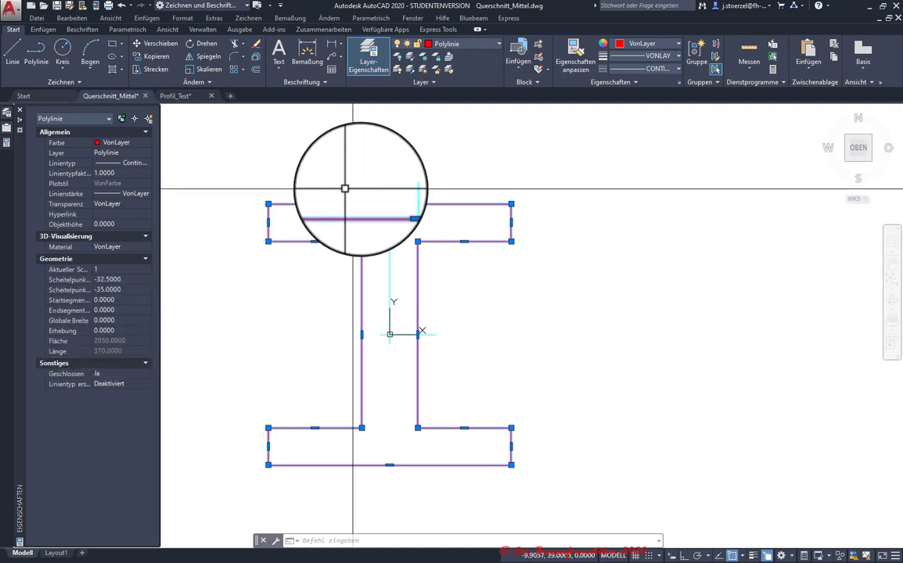
{"action": "key", "text": "Escape"}
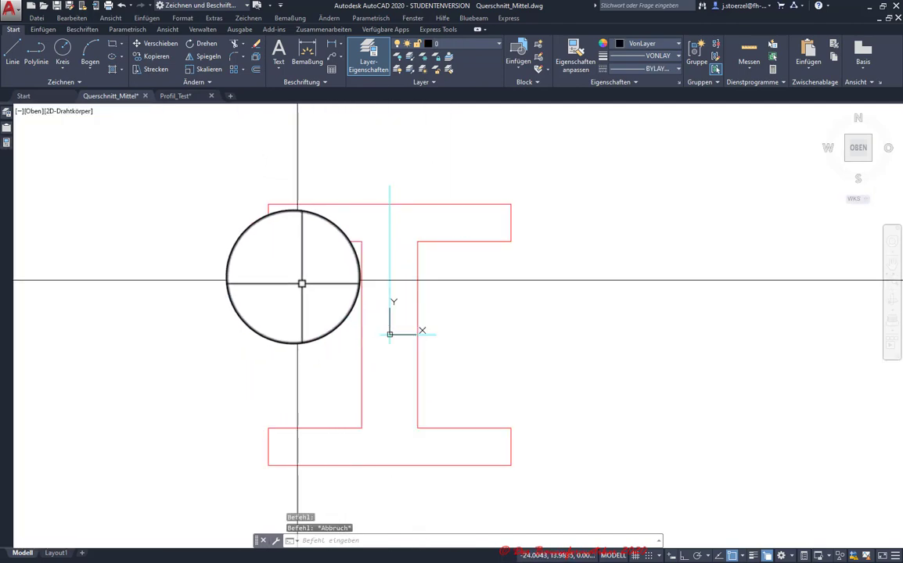
{"action": "middle_click_drag", "start_coordinate": [272, 267], "coordinate": [282, 268]}
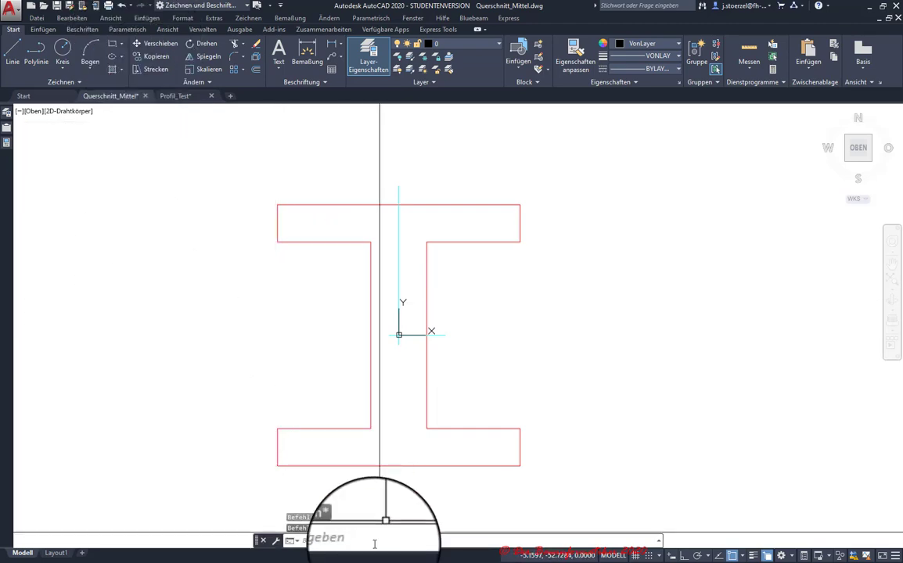
{"action": "left_click", "coordinate": [249, 18]}
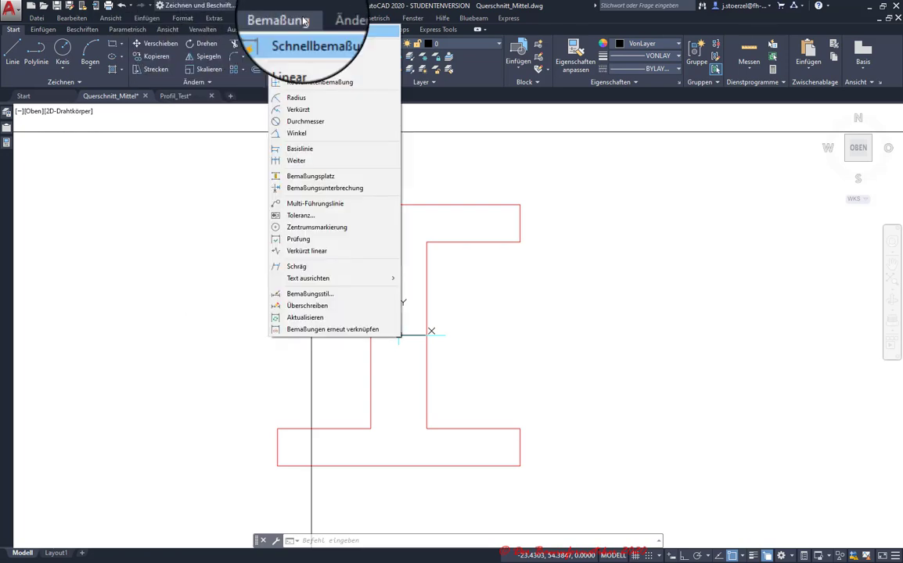
{"action": "left_click", "coordinate": [281, 7]}
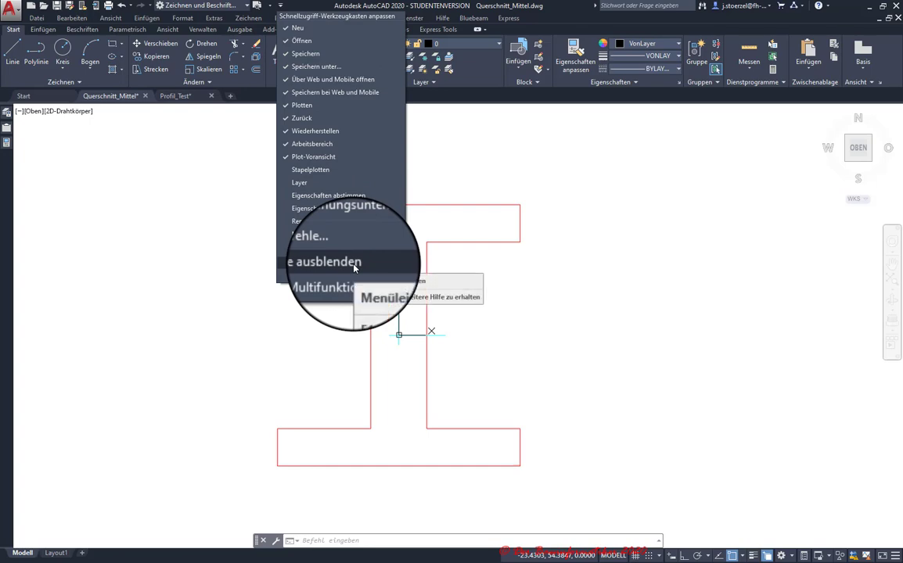
{"action": "left_click", "coordinate": [280, 5]}
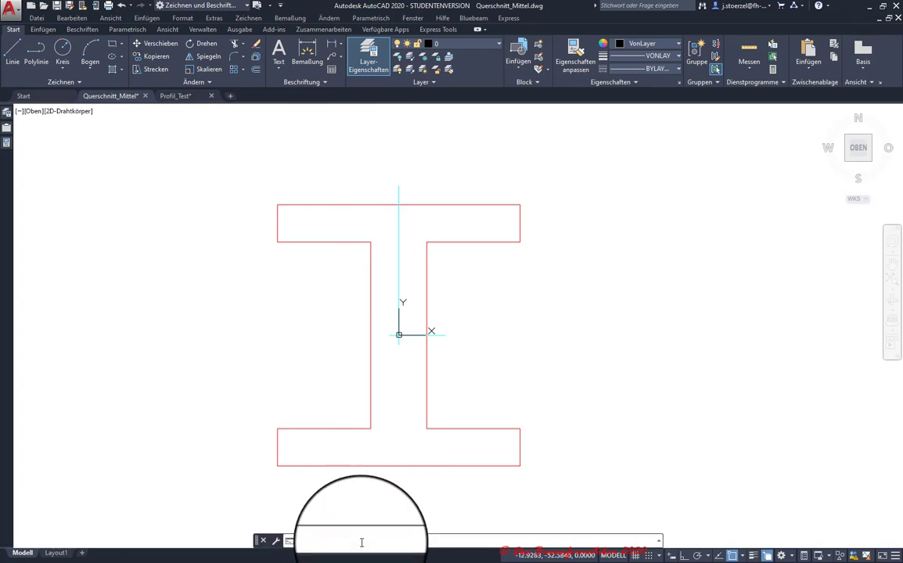
Create a region from the closed I-profile polyline using REG
{"action": "type", "text": "reg"}
{"action": "left_click", "coordinate": [311, 440]}
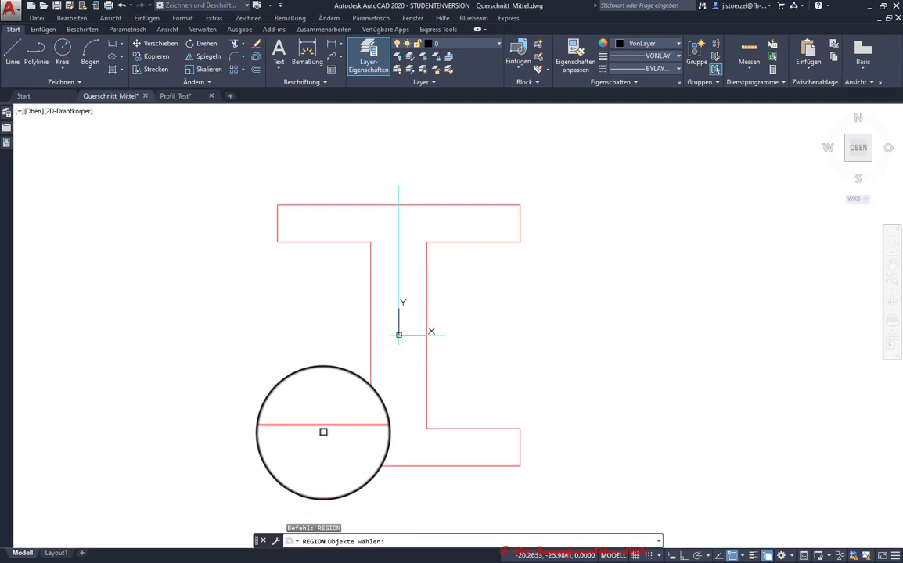
{"action": "left_click_drag", "start_coordinate": [470, 449], "coordinate": [230, 183]}
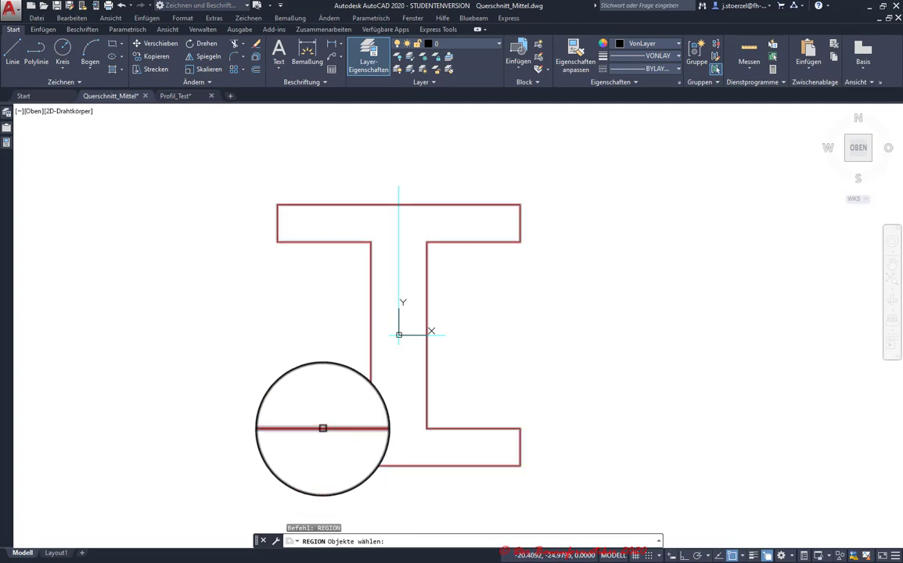
{"action": "left_click", "coordinate": [323, 428]}
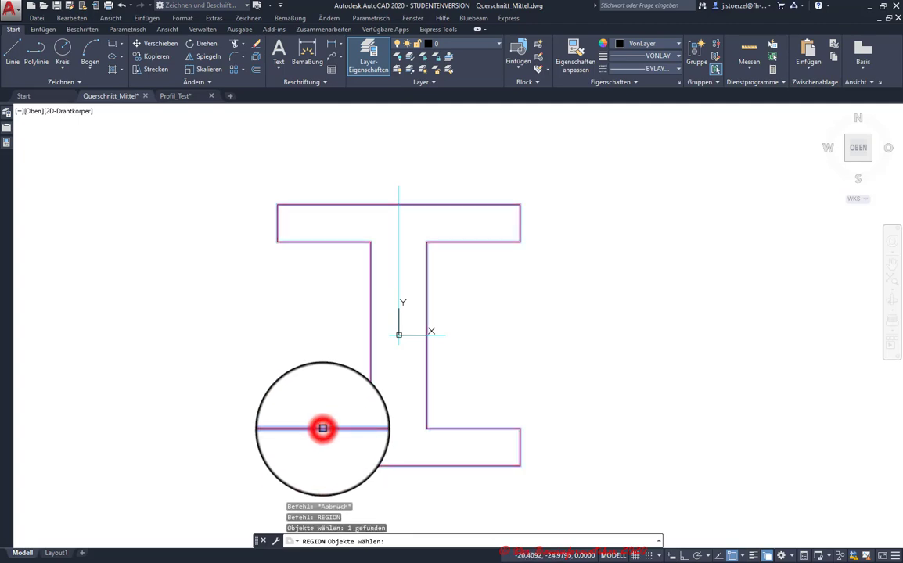
{"action": "key", "text": "Return"}
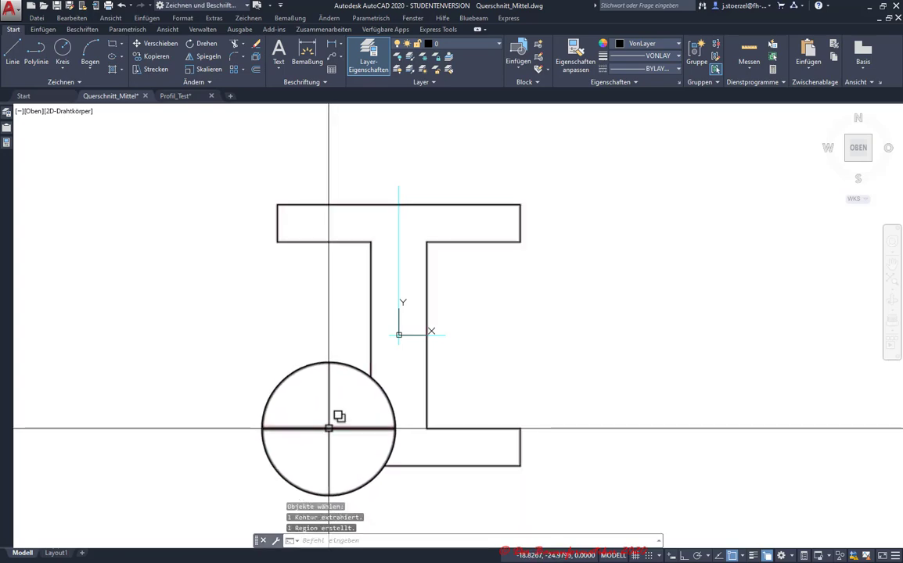
{"action": "left_click", "coordinate": [329, 428]}
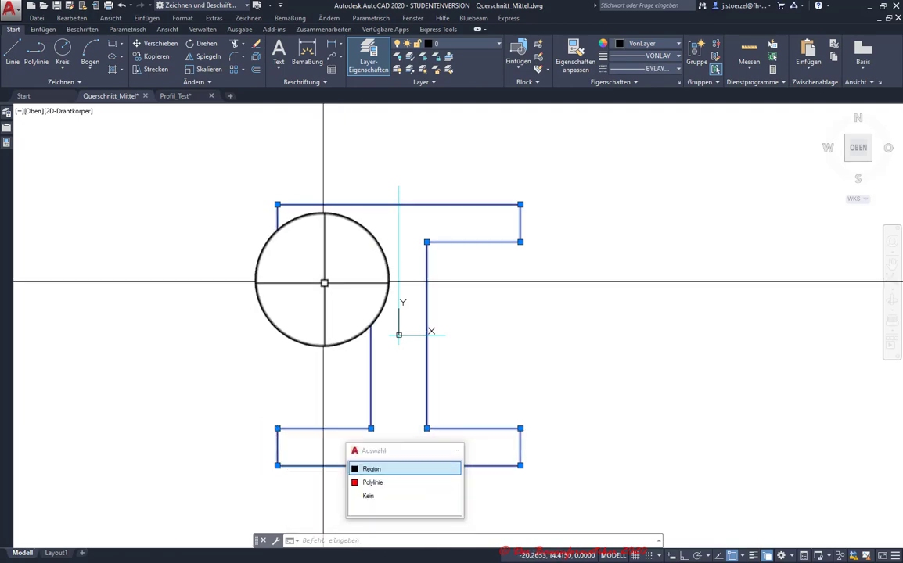
Assign the I-profile region to the Region layer in the Eigenschaften palette
{"action": "key", "text": "Escape"}
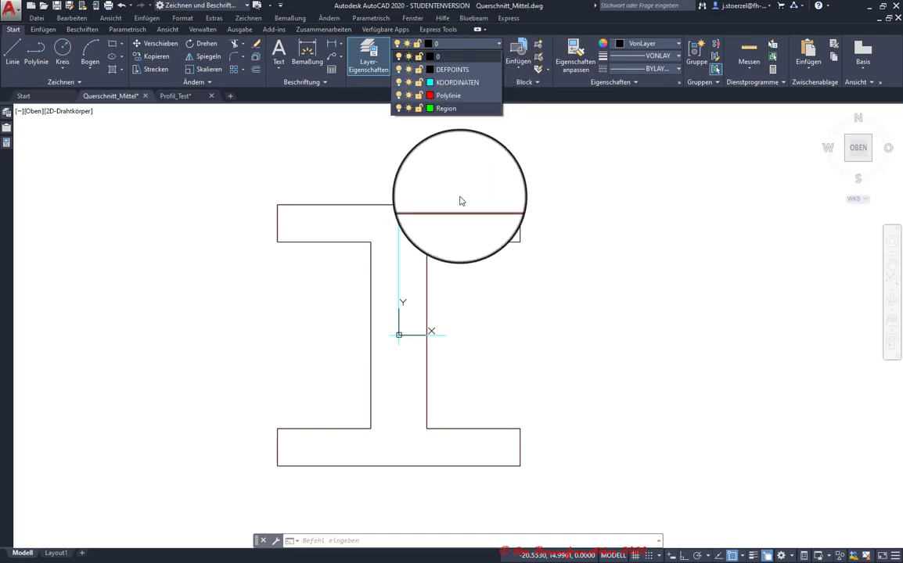
{"action": "key", "text": "Escape"}
{"action": "left_click", "coordinate": [347, 243]}
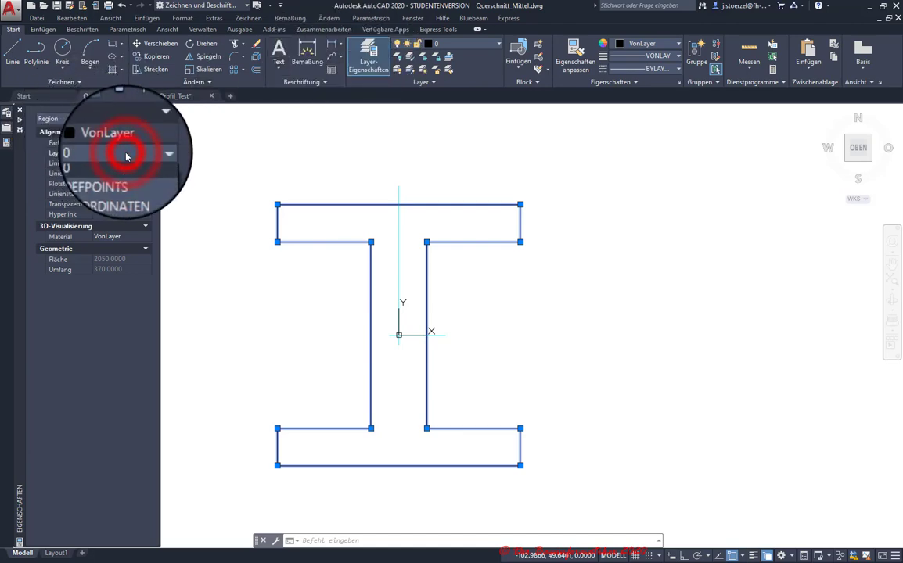
{"action": "left_click", "coordinate": [117, 199]}
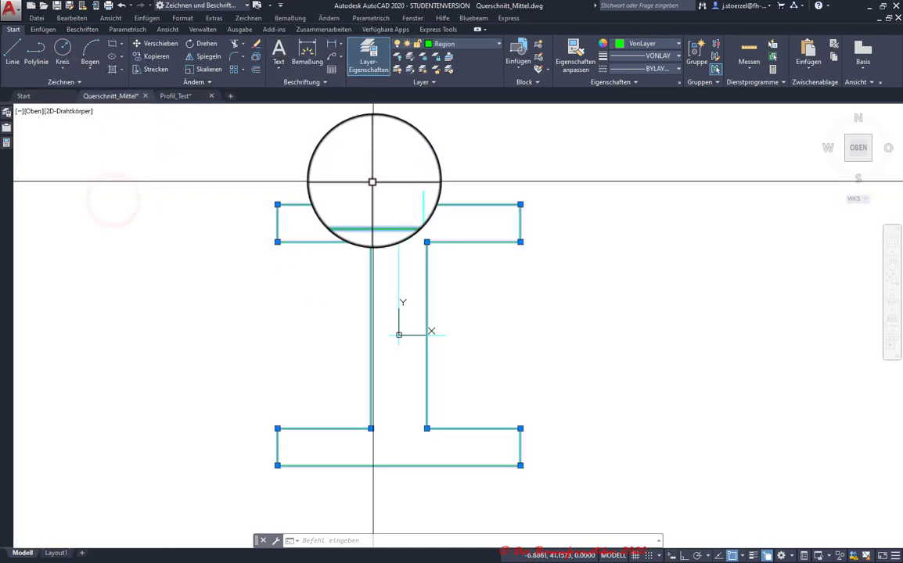
{"action": "key", "text": "Escape"}
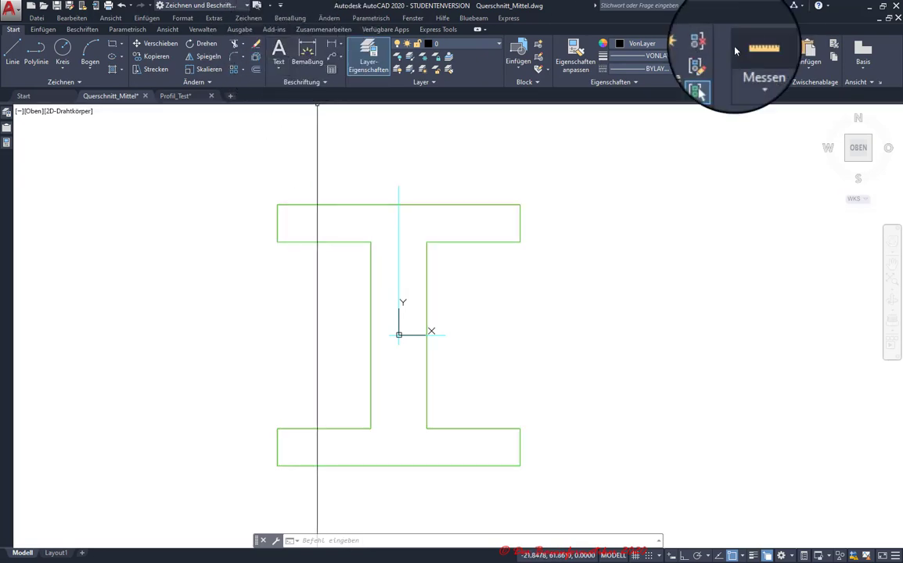
Look under Messen, then the Abfrage menu, for the region/mass properties query
{"action": "left_click", "coordinate": [748, 72]}
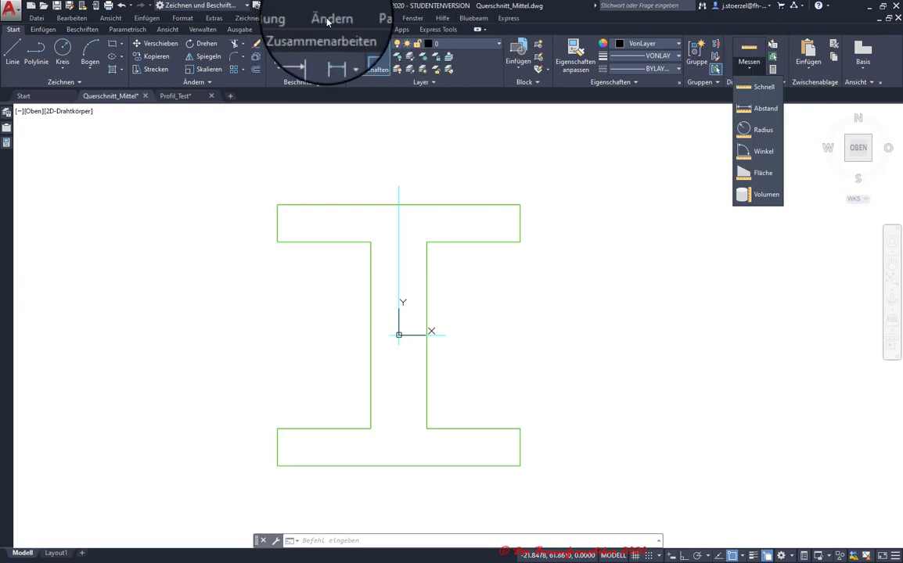
{"action": "left_click", "coordinate": [224, 21]}
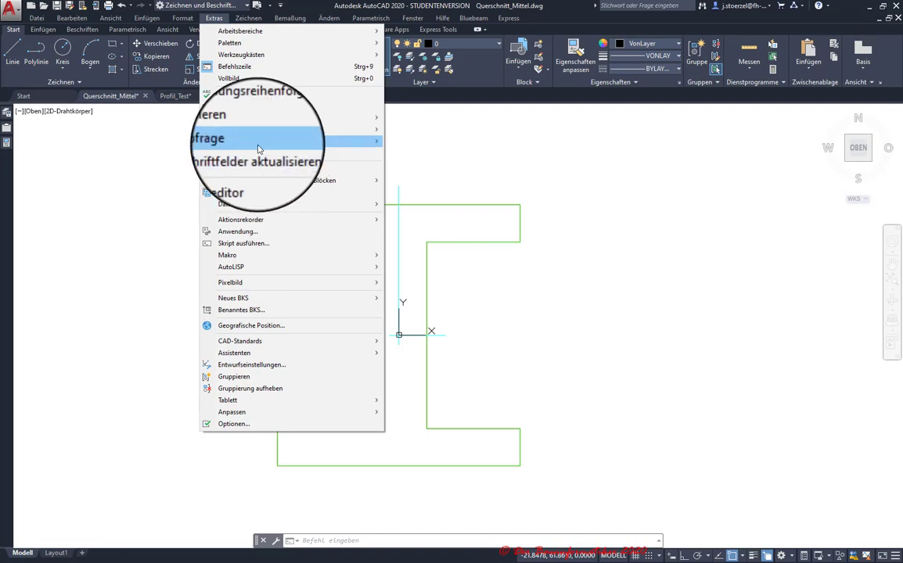
{"action": "mouse_move", "coordinate": [229, 140]}
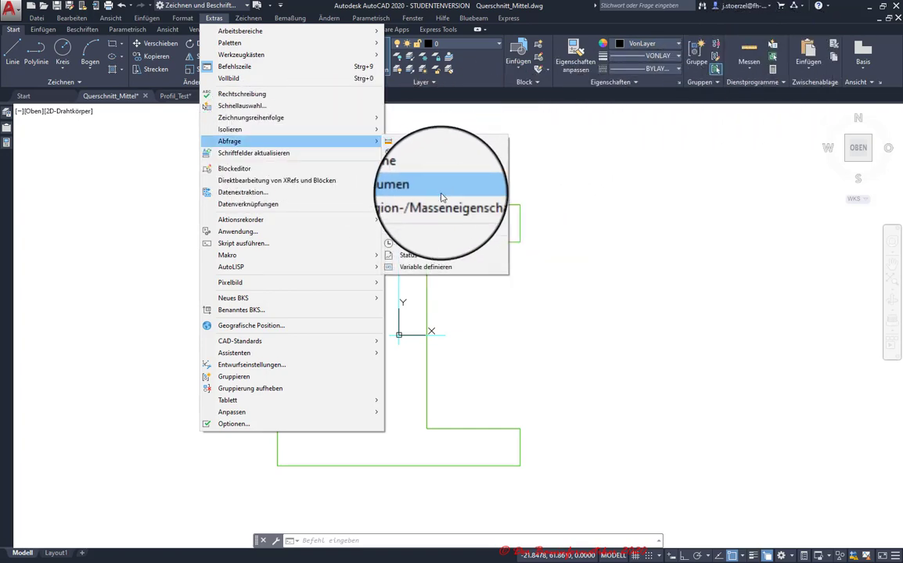
List the I-profile region's mass properties: area 2050, centroid 0,0, moments 1337083.3402 and 471770.8403
{"action": "left_click", "coordinate": [448, 201]}
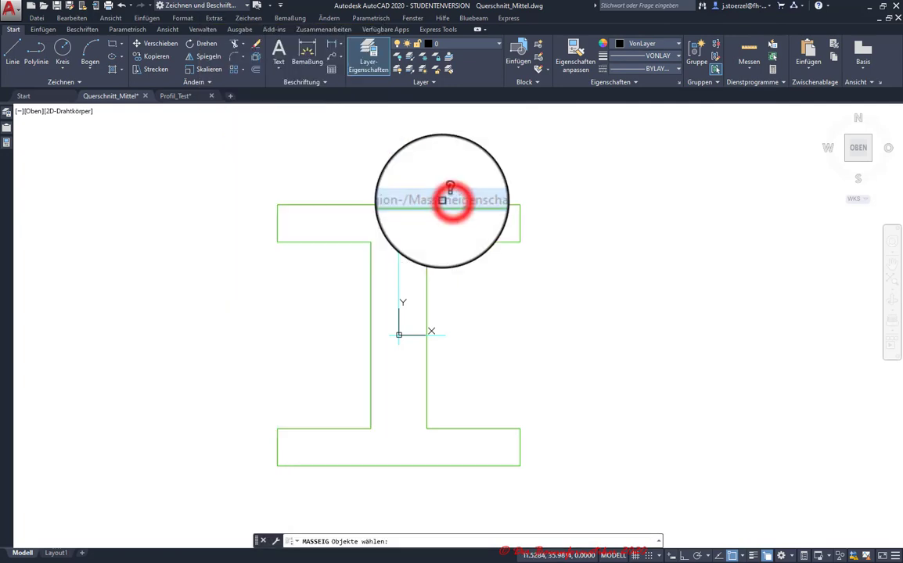
{"action": "left_click", "coordinate": [366, 203]}
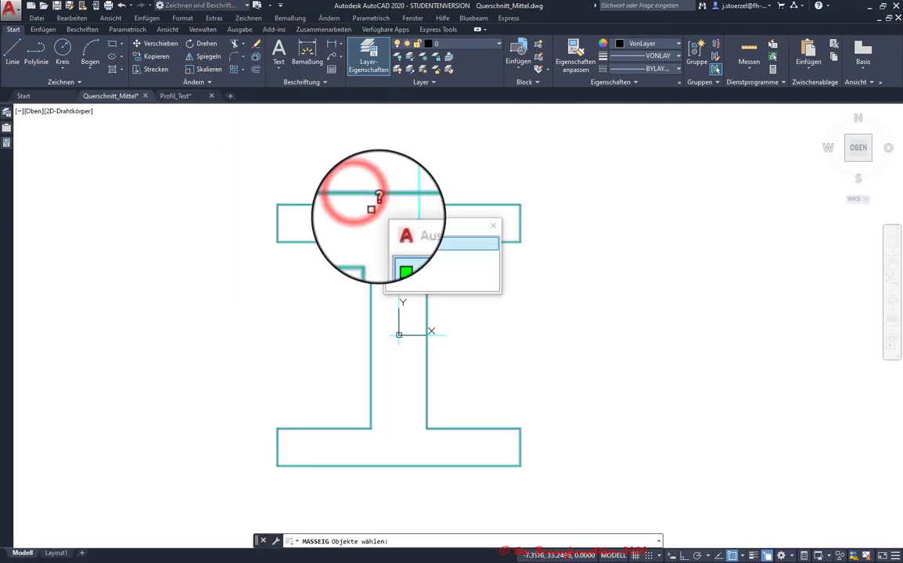
{"action": "left_click", "coordinate": [411, 244]}
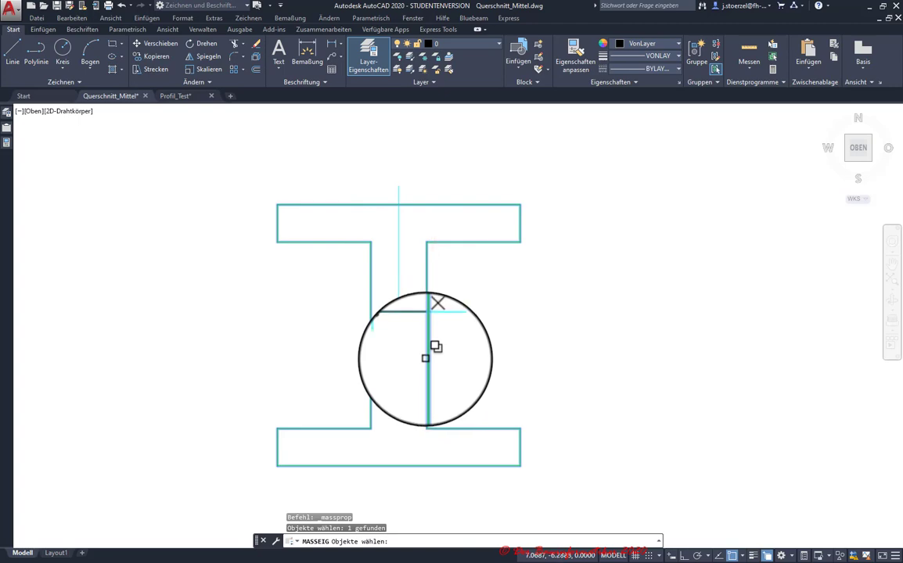
{"action": "key", "text": "Return"}
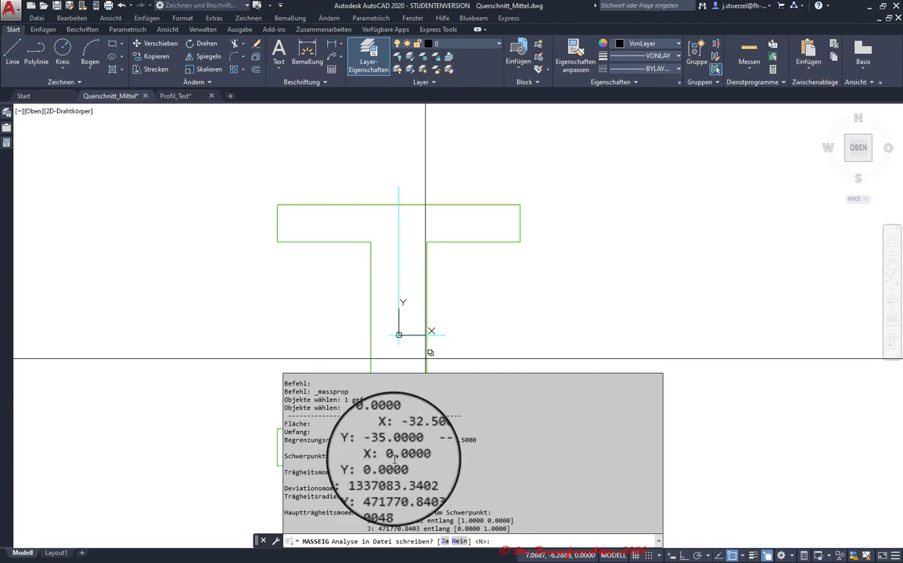
{"action": "left_click", "coordinate": [483, 298]}
{"action": "key", "text": "Escape"}
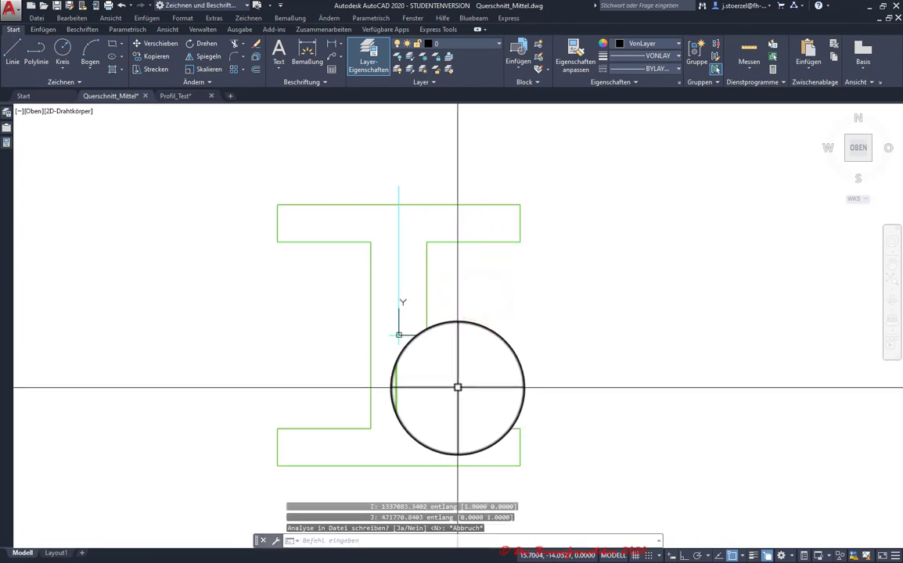
{"action": "middle_click_drag", "start_coordinate": [462, 383], "coordinate": [467, 359]}
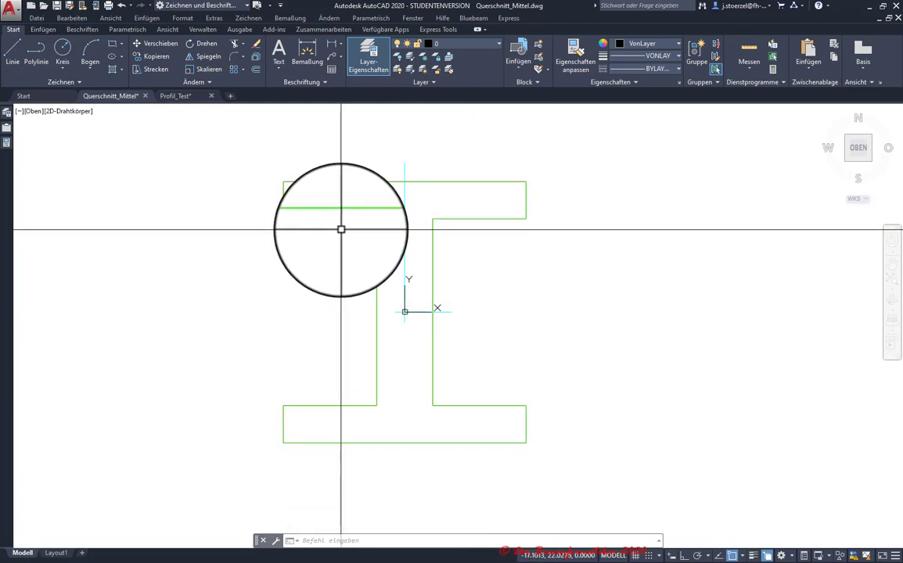
Save Querschnitt_Mittel, then check Profil_Test's drawing units without changing them
{"action": "left_click", "coordinate": [57, 8]}
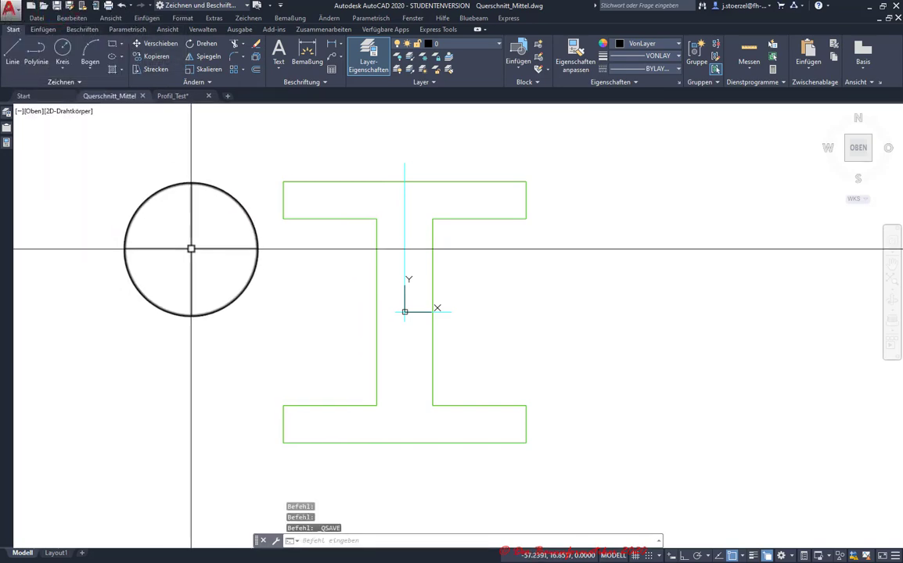
{"action": "left_click", "coordinate": [177, 95]}
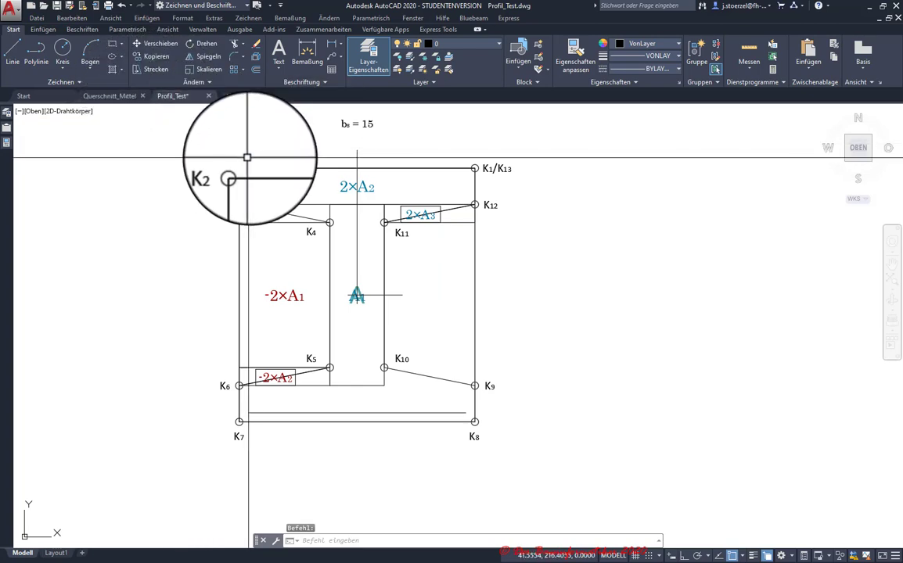
{"action": "key", "text": "ctrl+z"}
{"action": "left_click", "coordinate": [9, 8]}
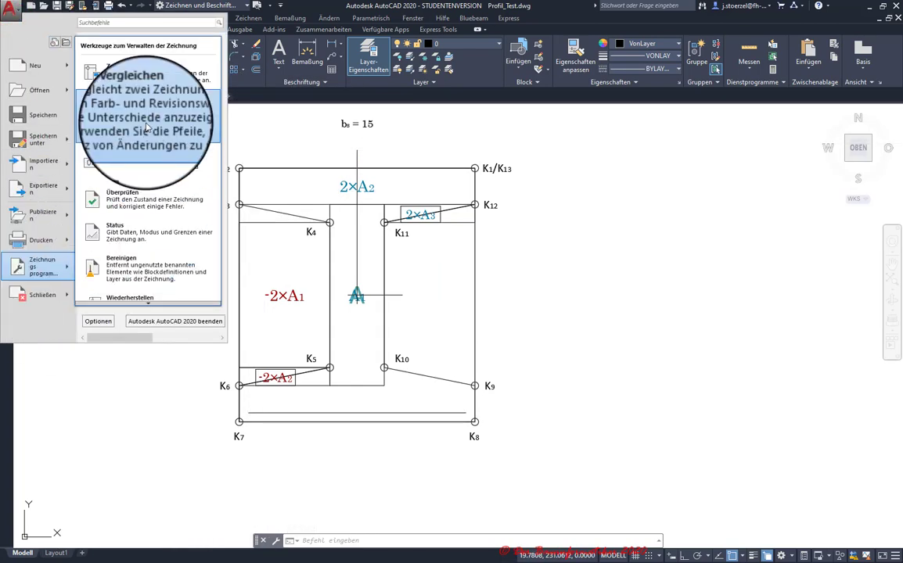
{"action": "left_click", "coordinate": [130, 171]}
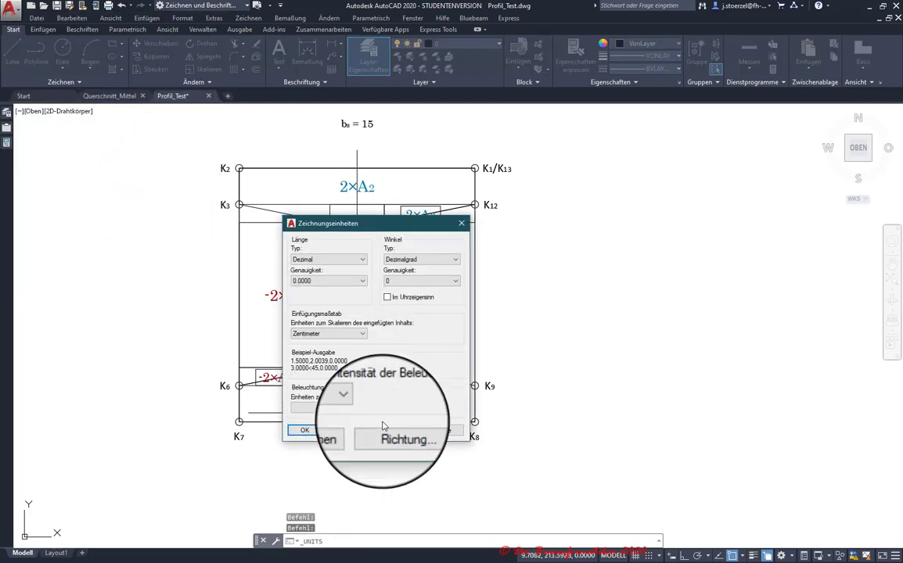
{"action": "left_click", "coordinate": [352, 432]}
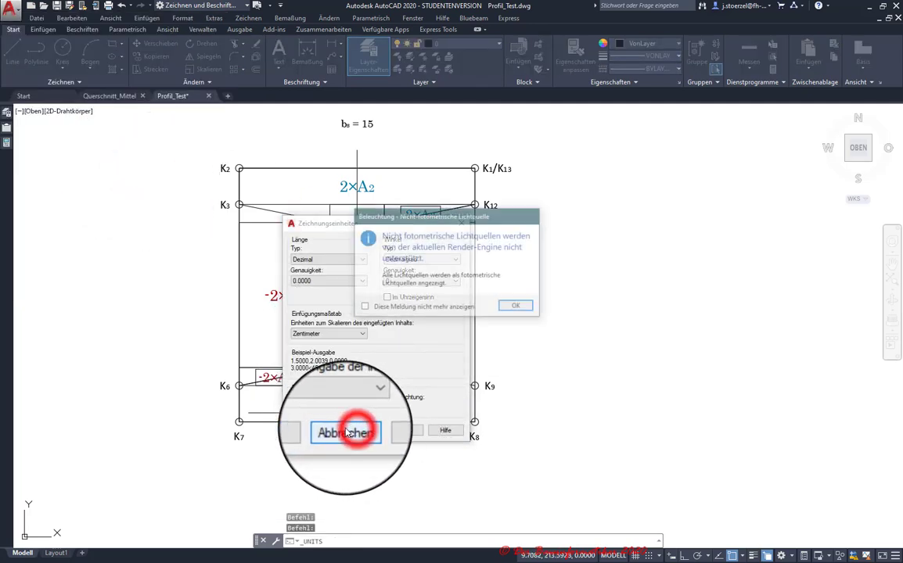
{"action": "left_click", "coordinate": [521, 310]}
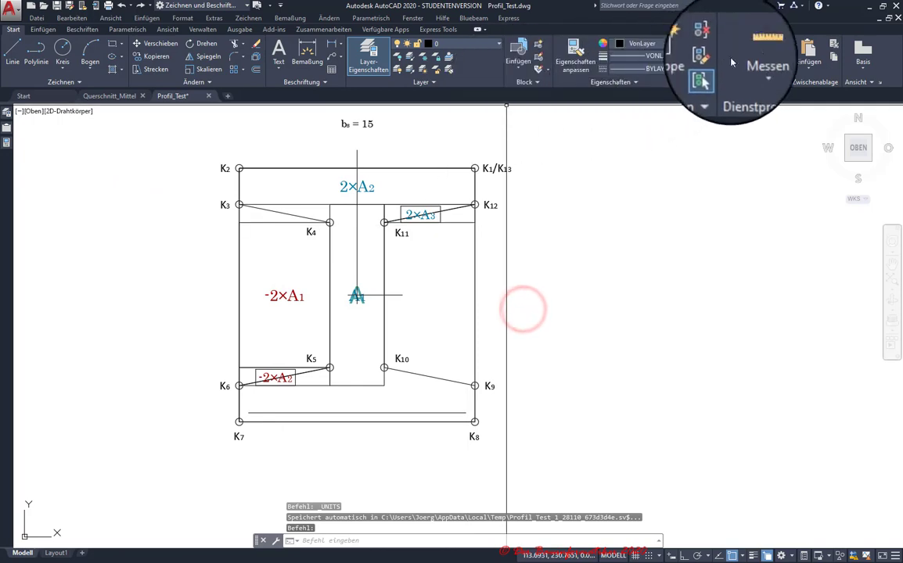
Measure the distance from corner K2 to K1/K13 in Profil_Test: 65
{"action": "left_click", "coordinate": [747, 70]}
{"action": "left_click", "coordinate": [765, 109]}
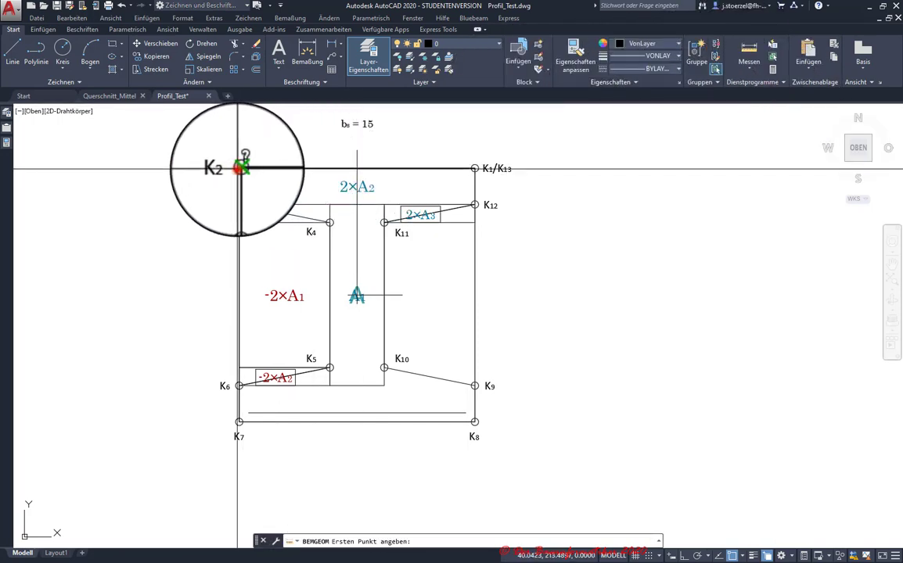
{"action": "left_click", "coordinate": [239, 168]}
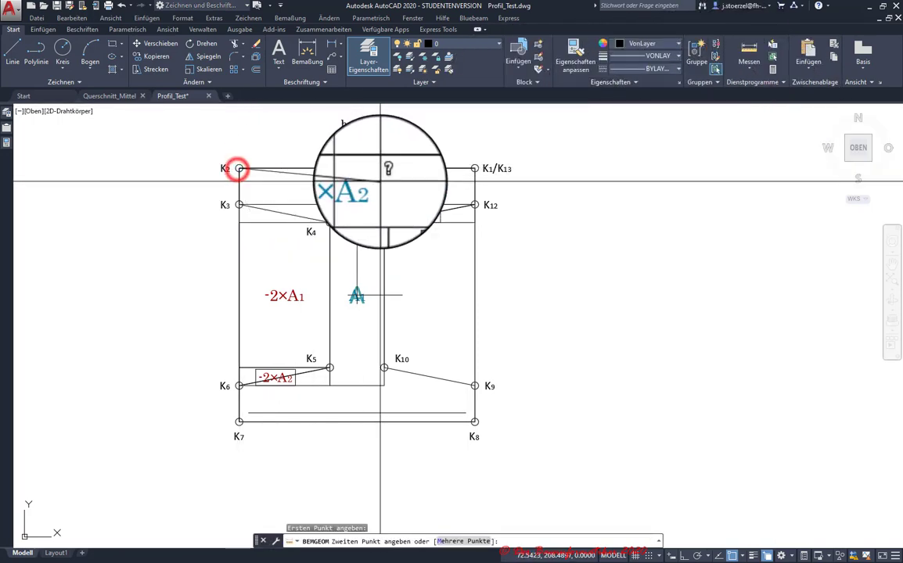
{"action": "left_click", "coordinate": [475, 168]}
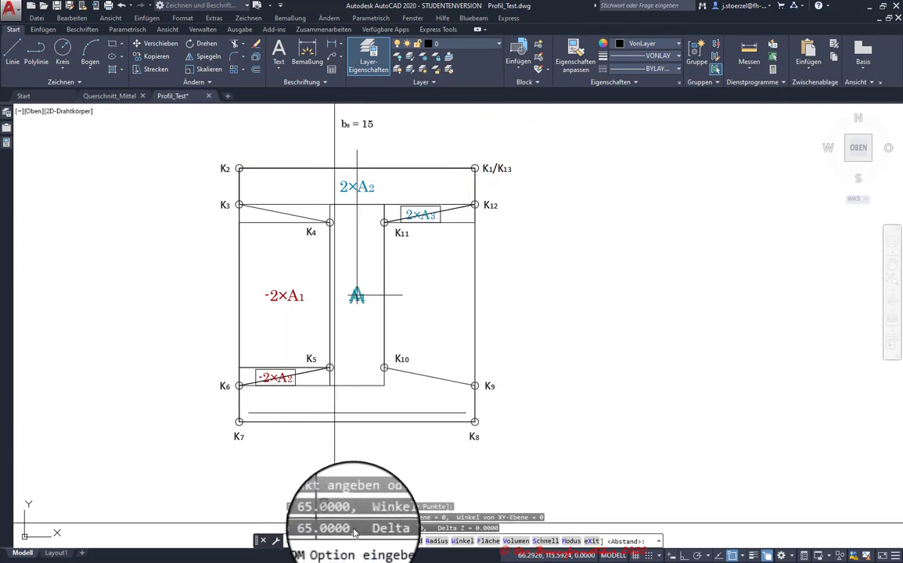
Return to Querschnitt_Mittel, recentre the view on the profile, and save it again
{"action": "left_click", "coordinate": [110, 96]}
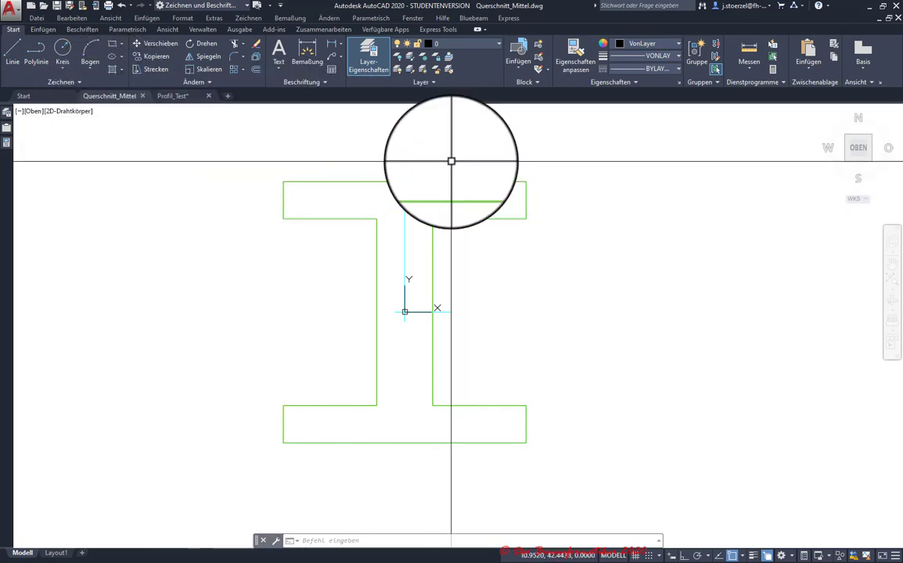
{"action": "scroll", "coordinate": [245, 217], "scroll_direction": "up", "scroll_amount": 2}
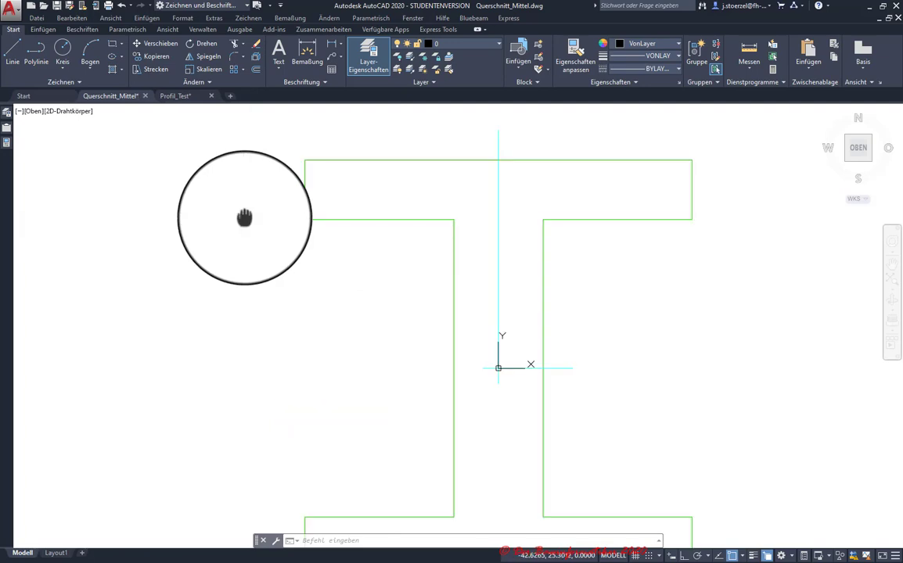
{"action": "middle_click_drag", "start_coordinate": [241, 216], "coordinate": [147, 211]}
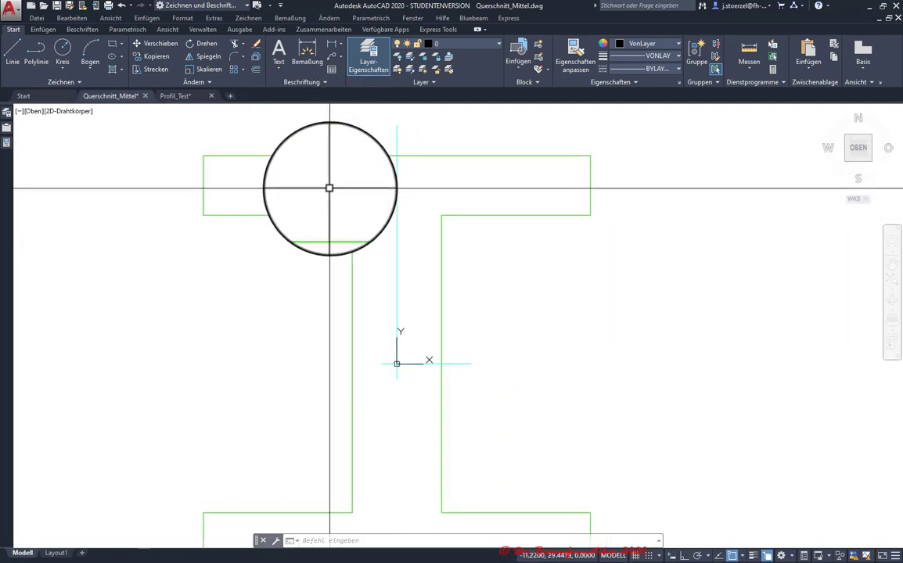
{"action": "scroll", "coordinate": [329, 188], "scroll_direction": "down", "scroll_amount": 2}
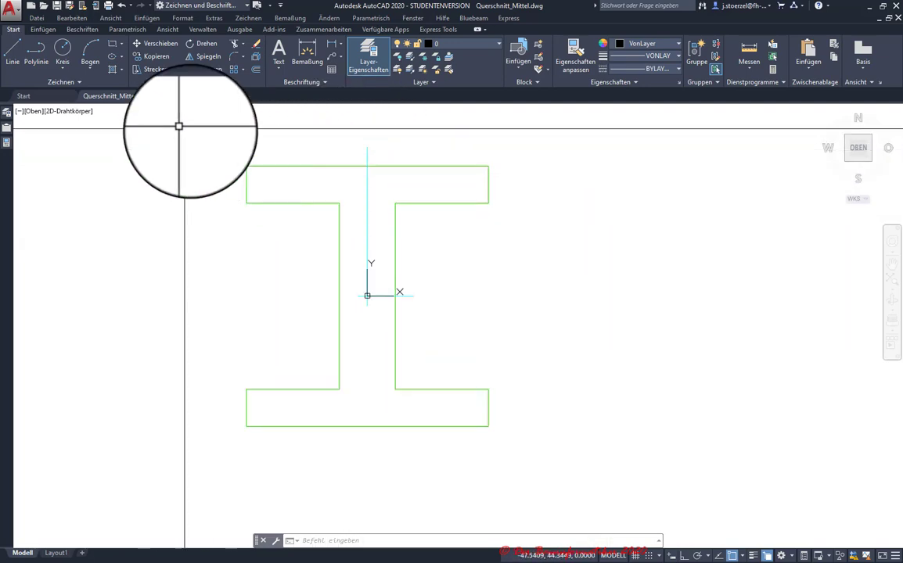
{"action": "left_click", "coordinate": [56, 6]}
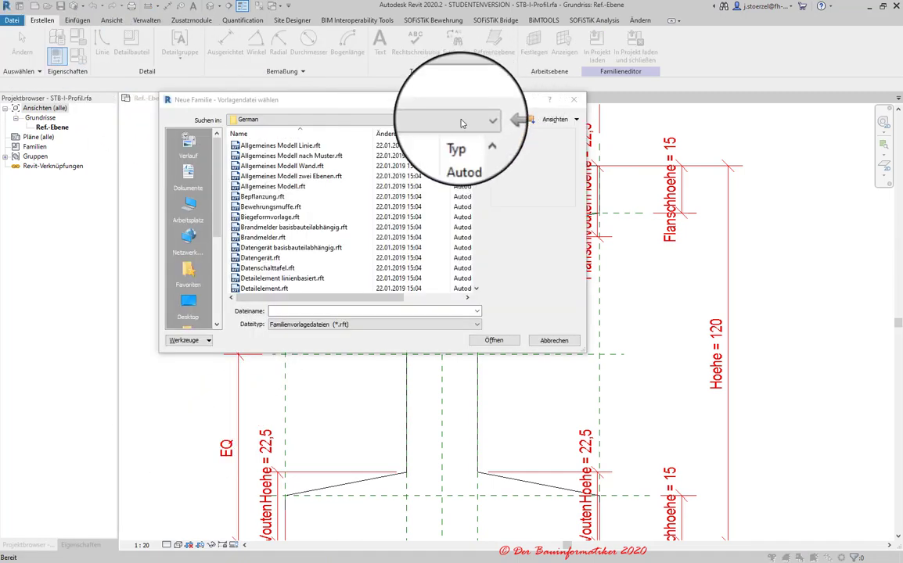
Create a new family from the Profil.rft template
{"action": "scroll", "coordinate": [297, 198], "scroll_direction": "down", "scroll_amount": 5}
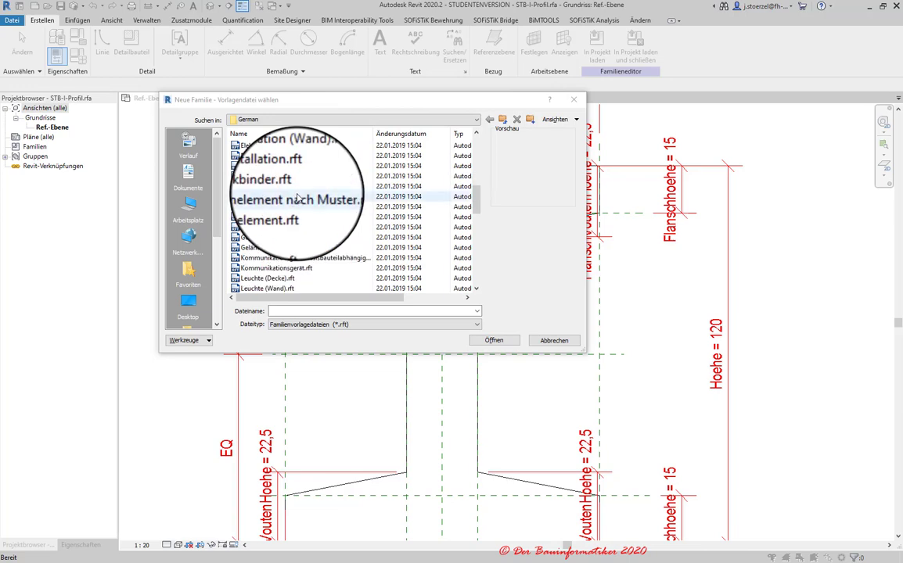
{"action": "scroll", "coordinate": [298, 200], "scroll_direction": "down", "scroll_amount": 2}
{"action": "scroll", "coordinate": [298, 201], "scroll_direction": "down", "scroll_amount": 2}
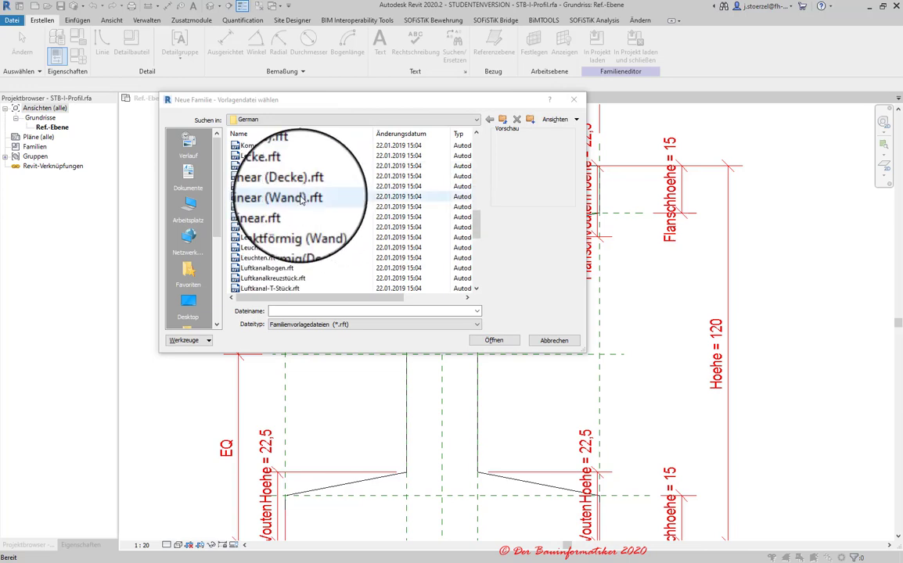
{"action": "scroll", "coordinate": [302, 201], "scroll_direction": "down", "scroll_amount": 3}
{"action": "left_click", "coordinate": [250, 279]}
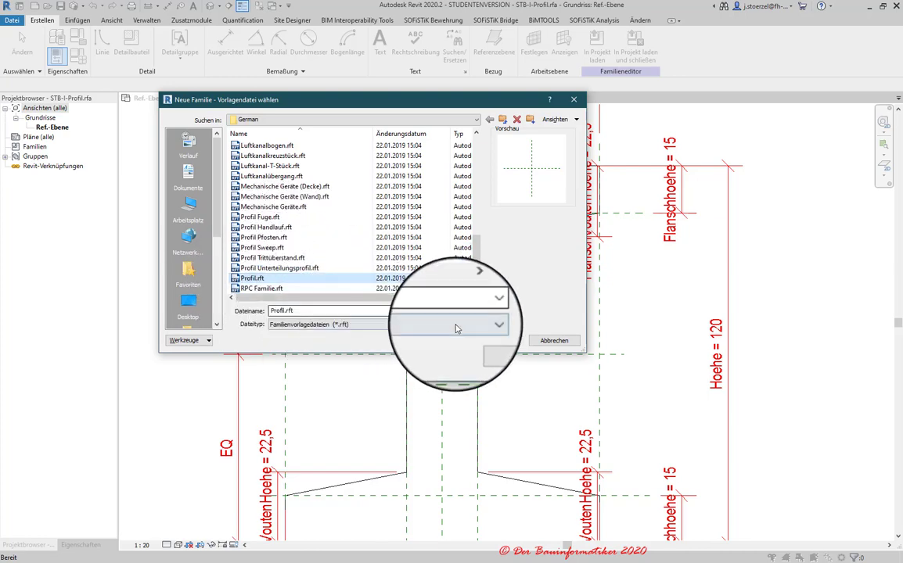
{"action": "left_click", "coordinate": [489, 337]}
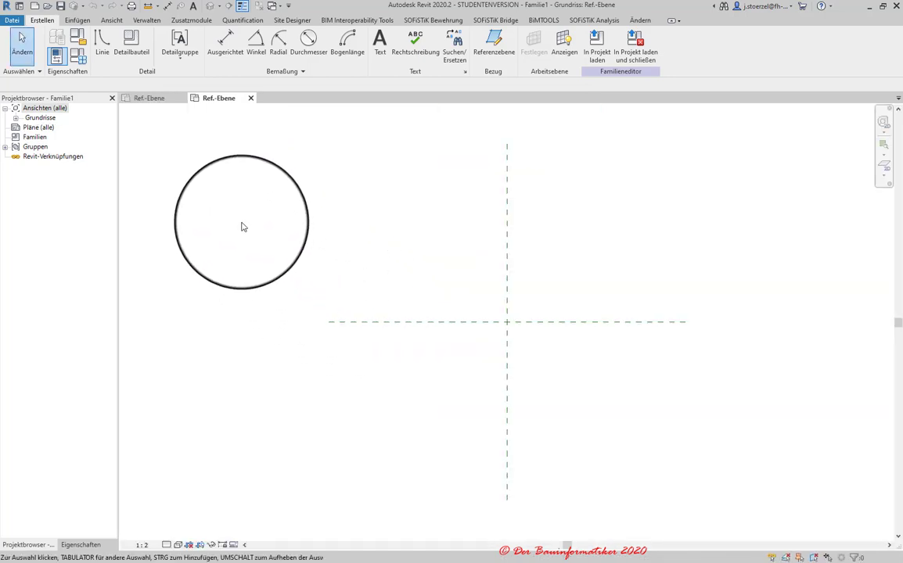
Save the family as STB-I-Profil_Mittel.rfa in the Revit > Familien folder
{"action": "left_click", "coordinate": [60, 5]}
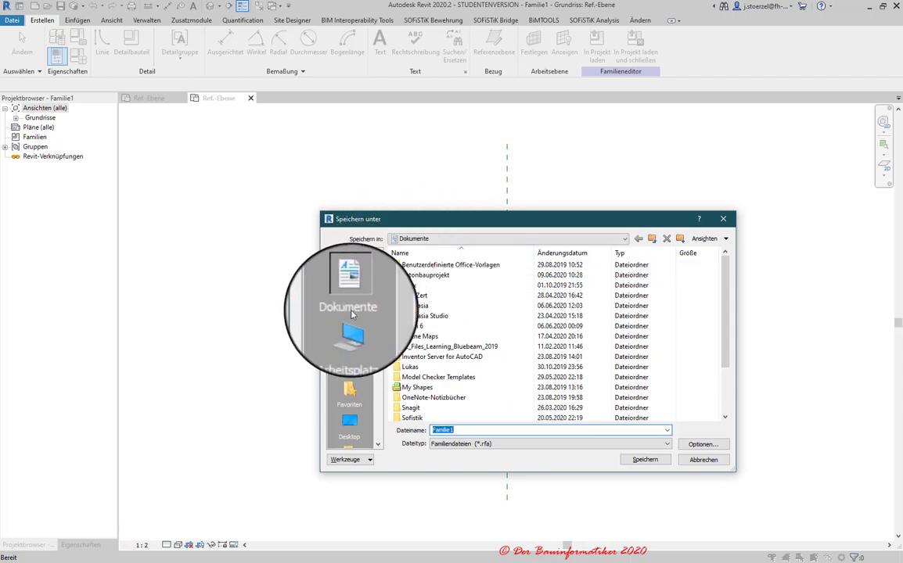
{"action": "double_click", "coordinate": [426, 275]}
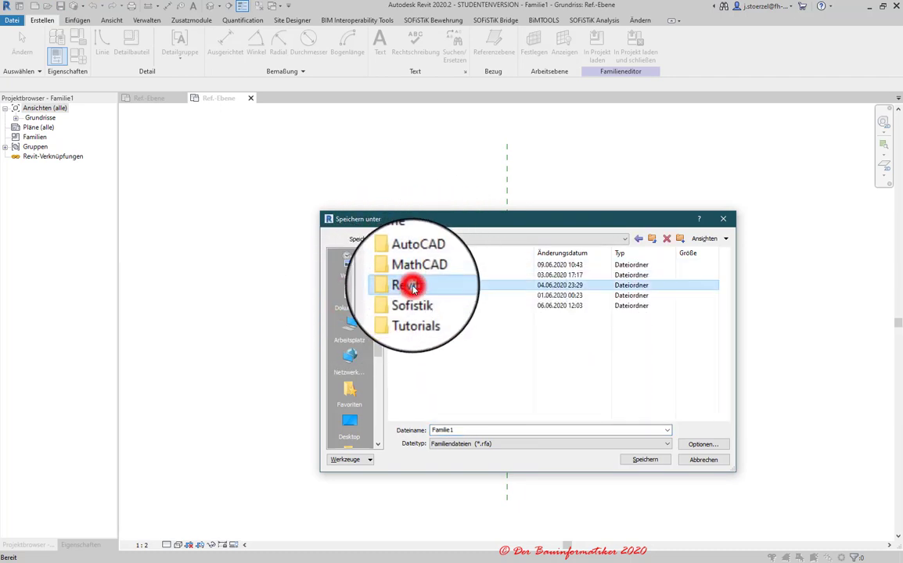
{"action": "double_click", "coordinate": [413, 285]}
{"action": "double_click", "coordinate": [423, 267]}
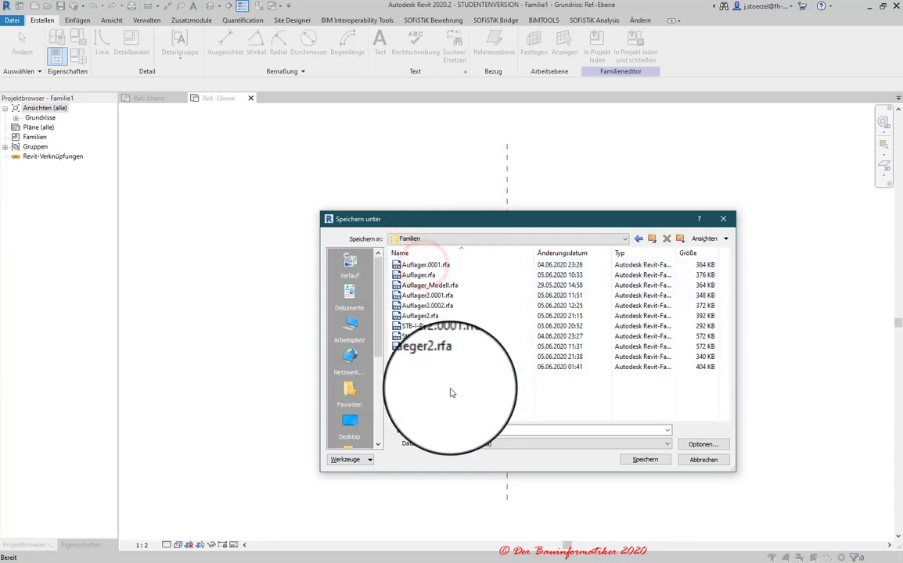
{"action": "left_click", "coordinate": [416, 330]}
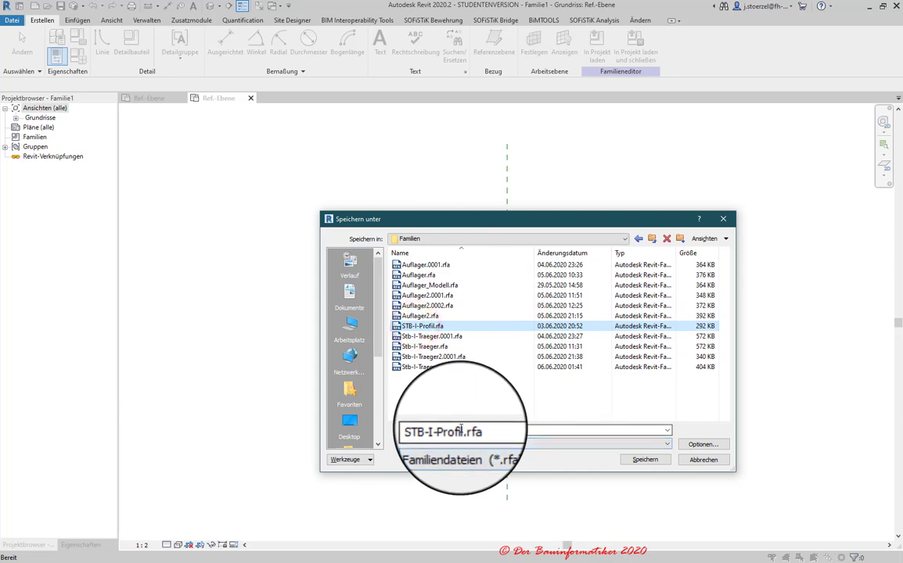
{"action": "left_click_drag", "start_coordinate": [432, 431], "coordinate": [481, 432]}
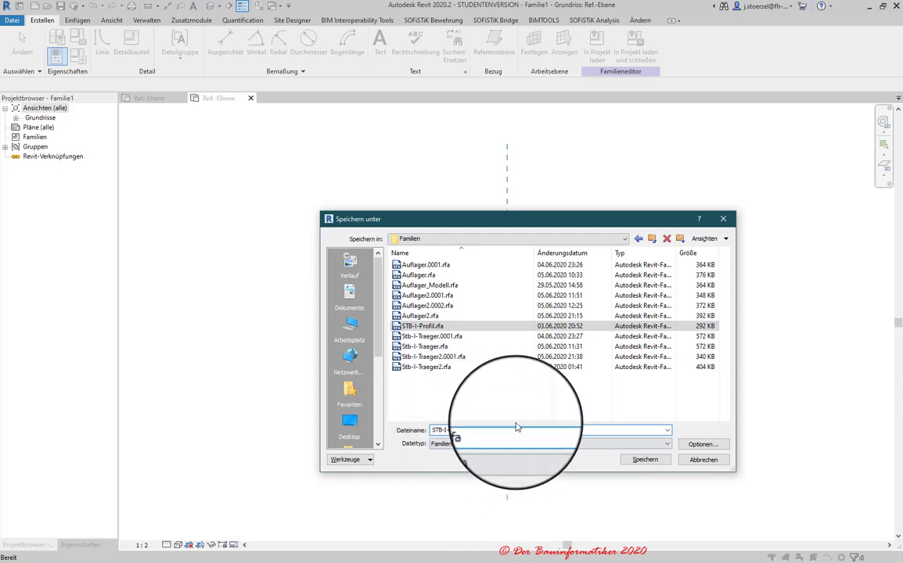
{"action": "left_click", "coordinate": [646, 464]}
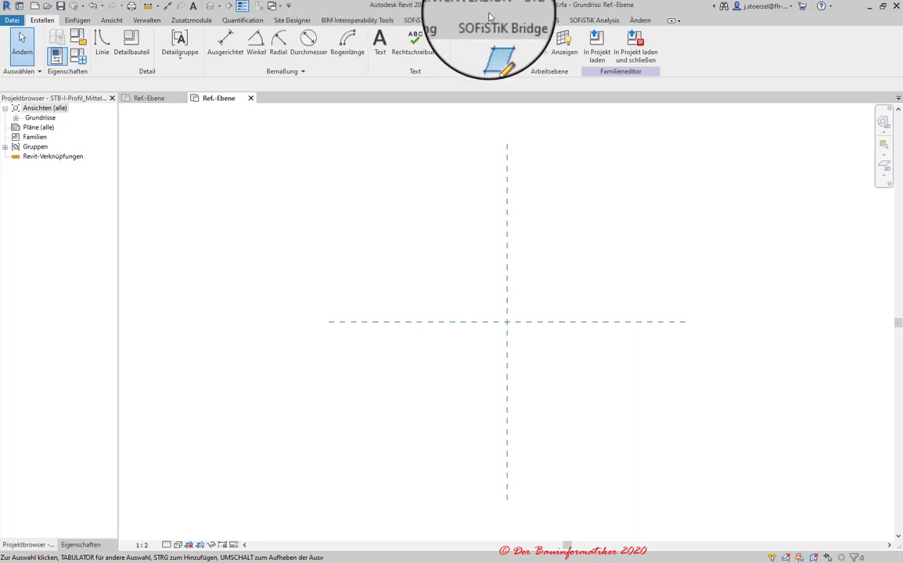
Set project length units to centimetres, rounded to 1 decimal with trailing zeros
{"action": "left_click", "coordinate": [146, 20]}
{"action": "left_click", "coordinate": [225, 60]}
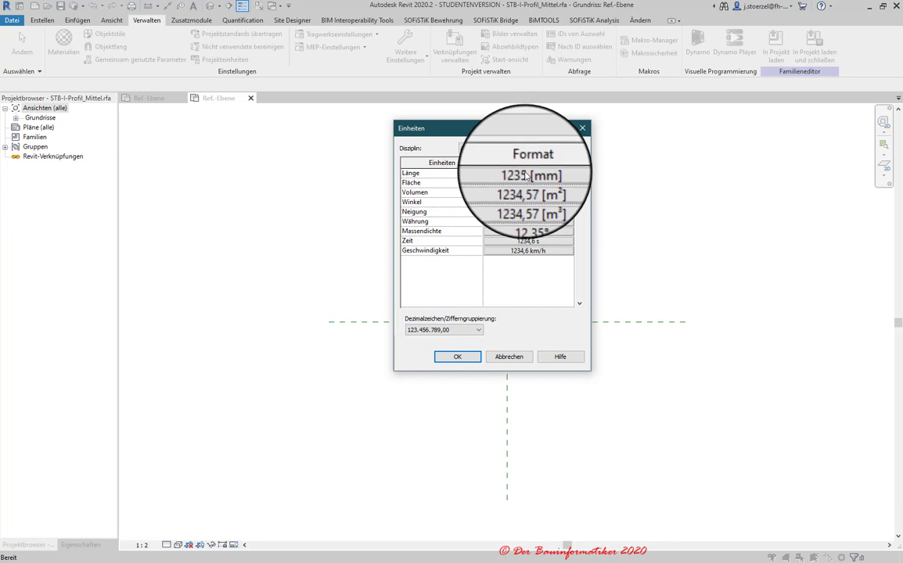
{"action": "left_click", "coordinate": [524, 174]}
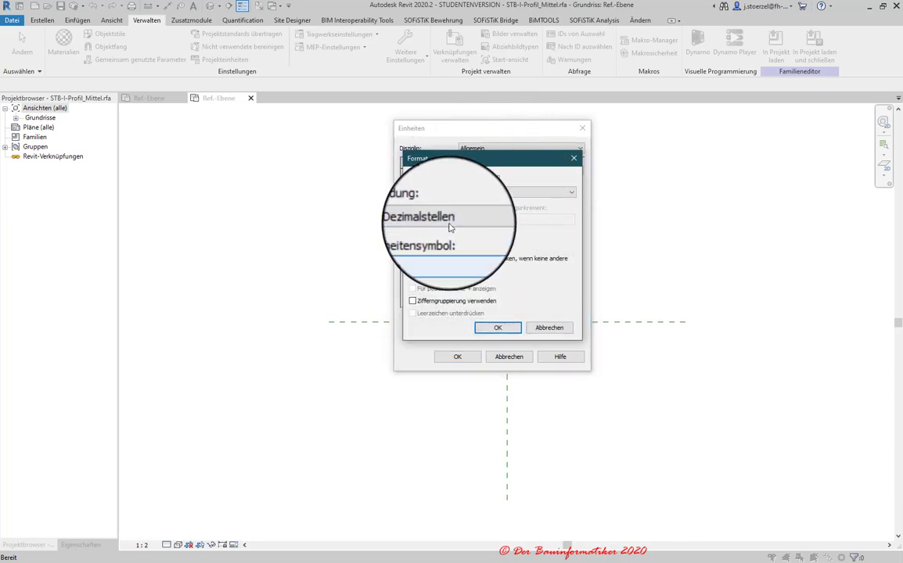
{"action": "left_click", "coordinate": [516, 193]}
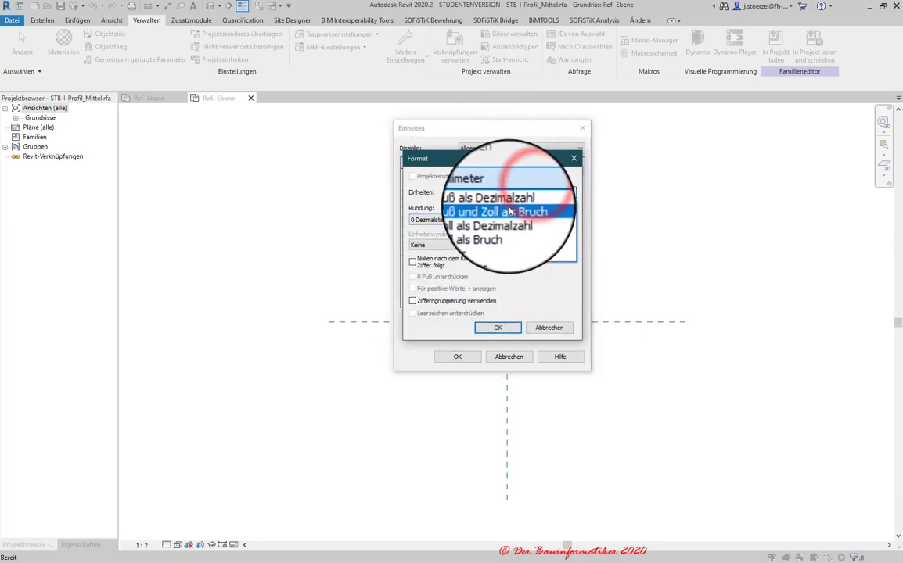
{"action": "left_click", "coordinate": [503, 247]}
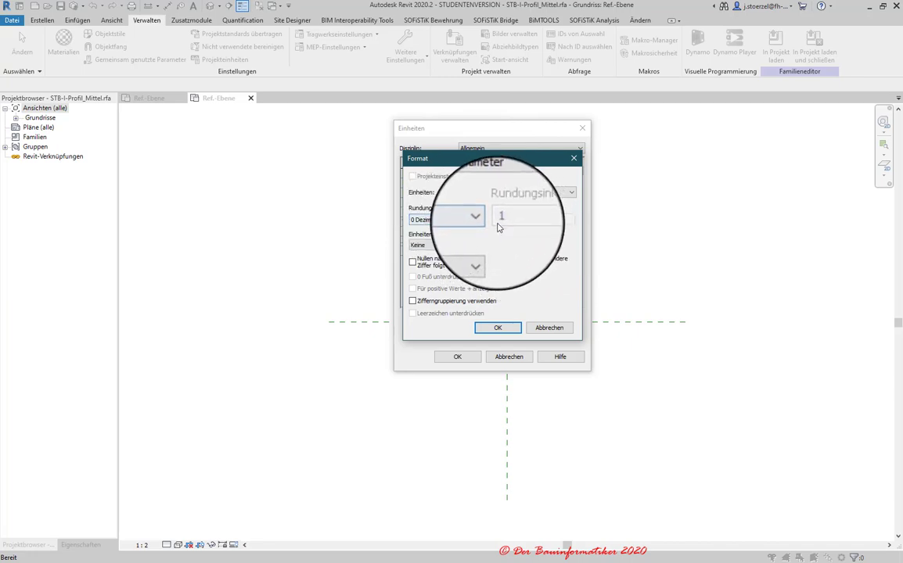
{"action": "left_click", "coordinate": [482, 219]}
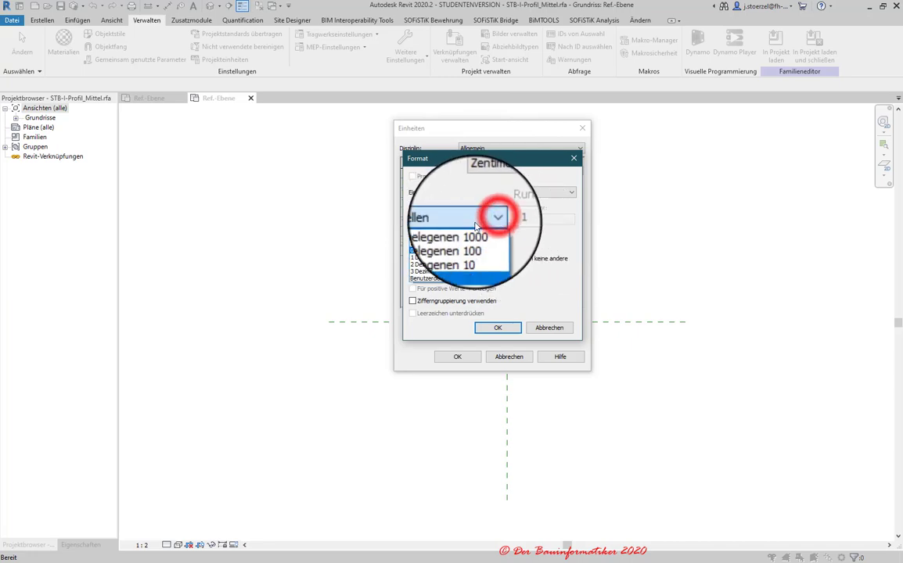
{"action": "left_click", "coordinate": [451, 260]}
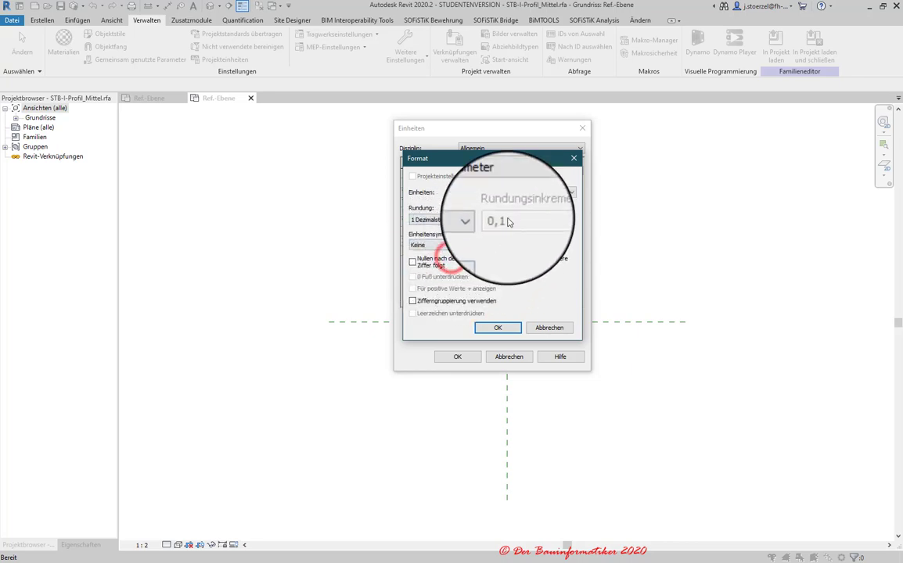
{"action": "left_click", "coordinate": [413, 262]}
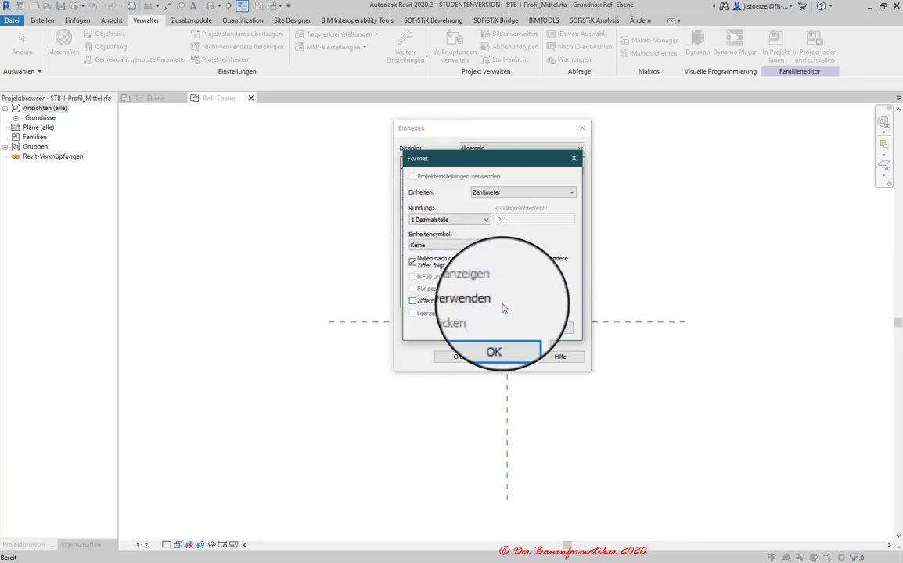
{"action": "left_click", "coordinate": [499, 329]}
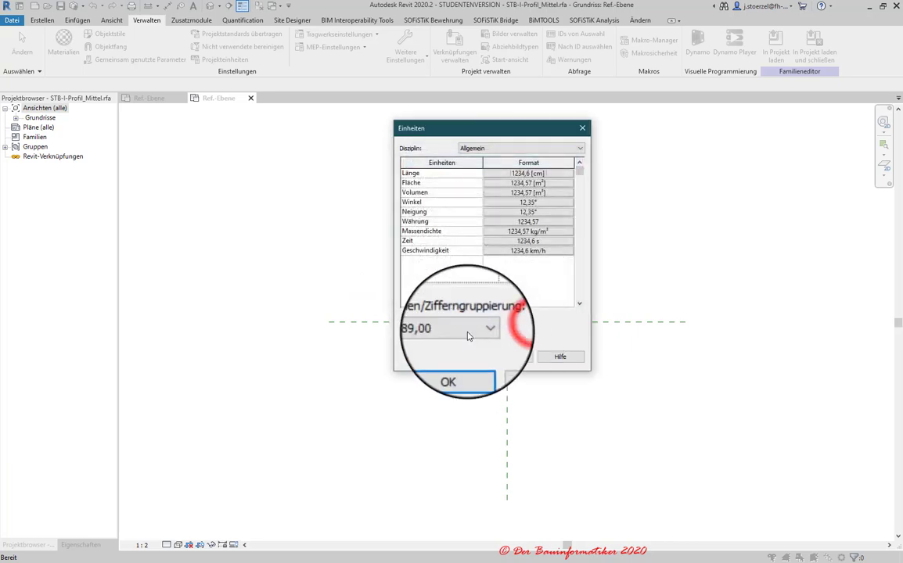
Set area units to square centimetres with 2 decimals and confirm the project units
{"action": "left_click", "coordinate": [524, 185]}
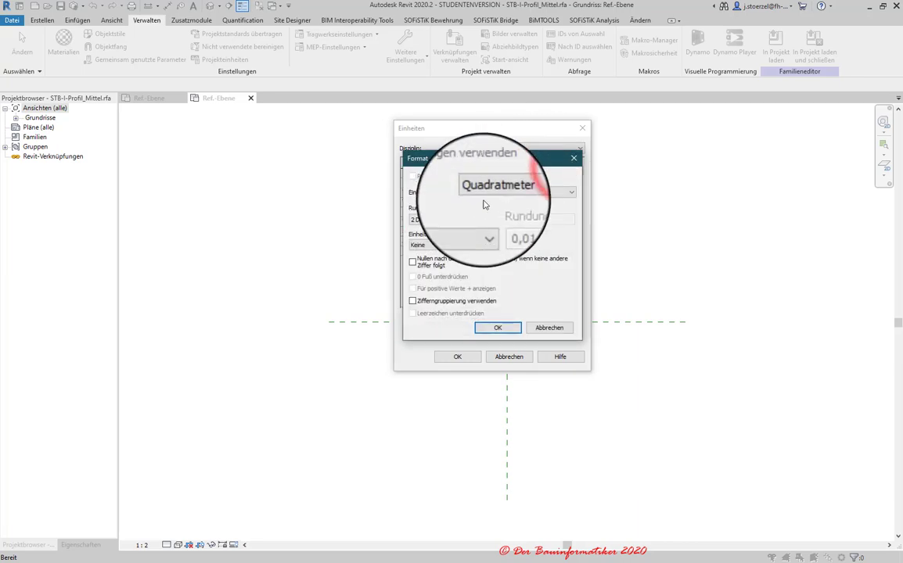
{"action": "left_click", "coordinate": [504, 192]}
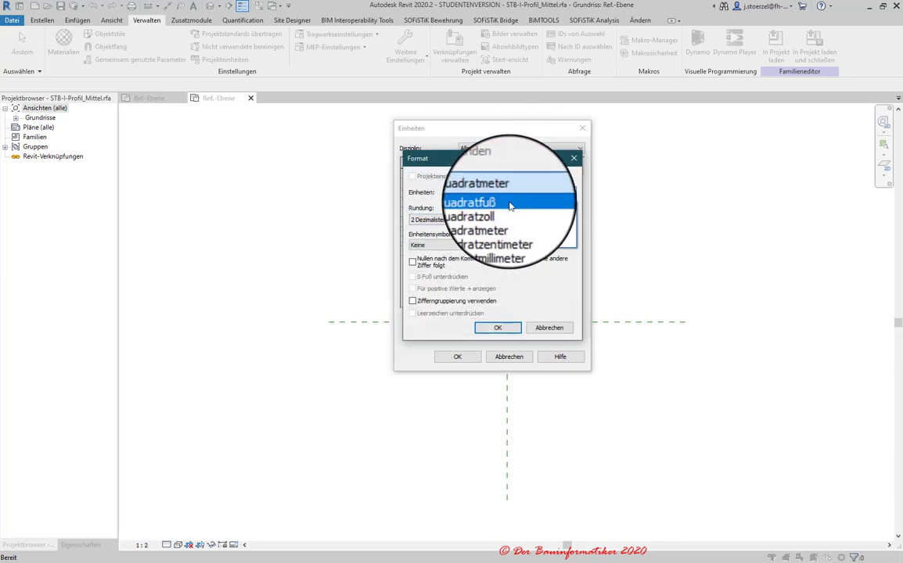
{"action": "left_click", "coordinate": [515, 223]}
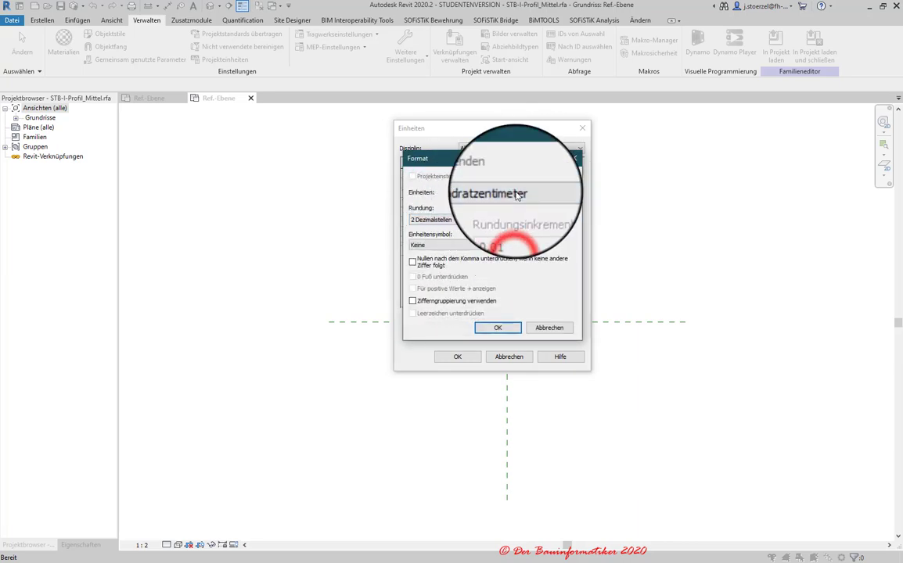
{"action": "left_click", "coordinate": [412, 261]}
{"action": "left_click", "coordinate": [501, 327]}
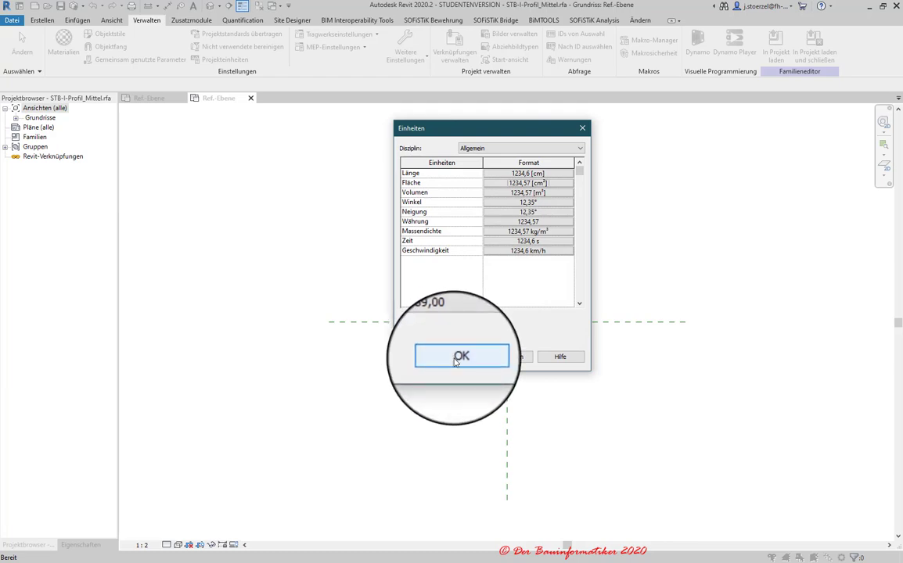
{"action": "left_click", "coordinate": [455, 358]}
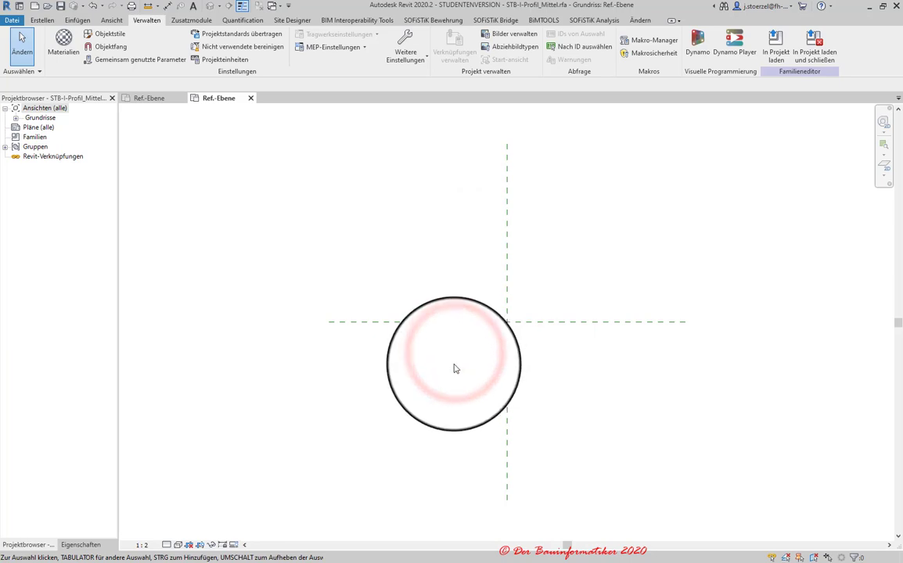
Recentre the two crossing reference planes in the view and bring up the Create tools
{"action": "left_click_drag", "start_coordinate": [445, 294], "coordinate": [390, 287]}
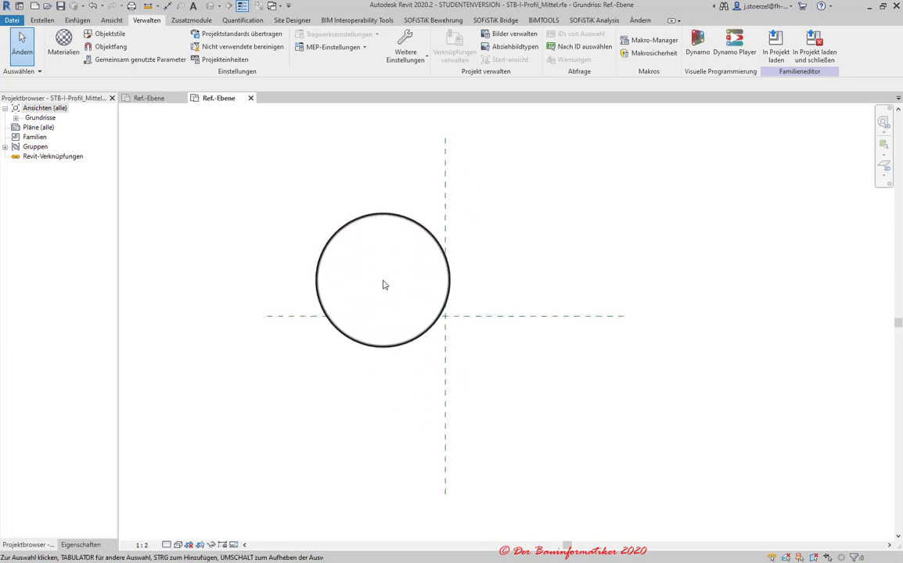
{"action": "middle_click_drag", "start_coordinate": [383, 284], "coordinate": [398, 266]}
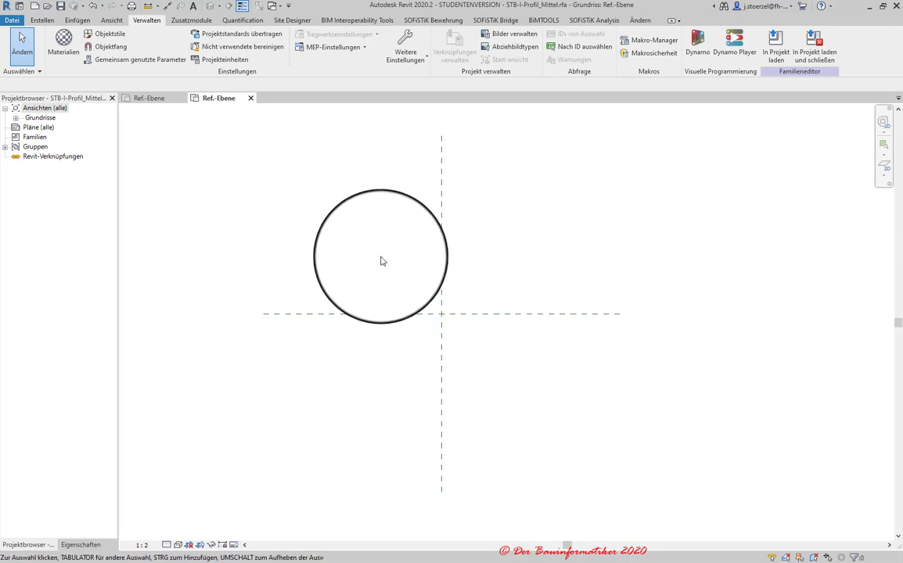
{"action": "mouse_move", "coordinate": [381, 261]}
{"action": "left_mouse_down"}
{"action": "mouse_move", "coordinate": [296, 190]}
{"action": "mouse_move", "coordinate": [345, 187]}
{"action": "mouse_move", "coordinate": [375, 235]}
{"action": "mouse_move", "coordinate": [613, 427]}
{"action": "mouse_move", "coordinate": [383, 297]}
{"action": "left_mouse_up"}
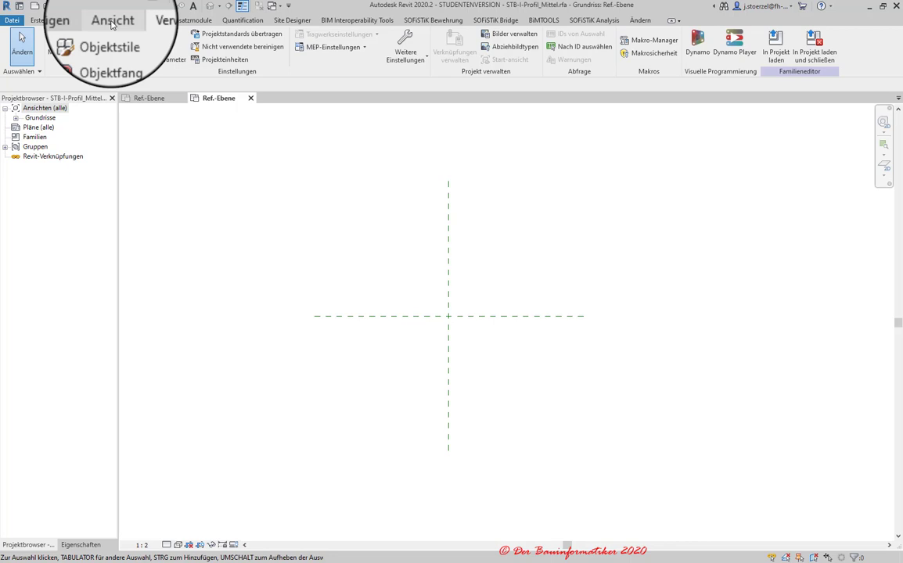
{"action": "left_click", "coordinate": [81, 21]}
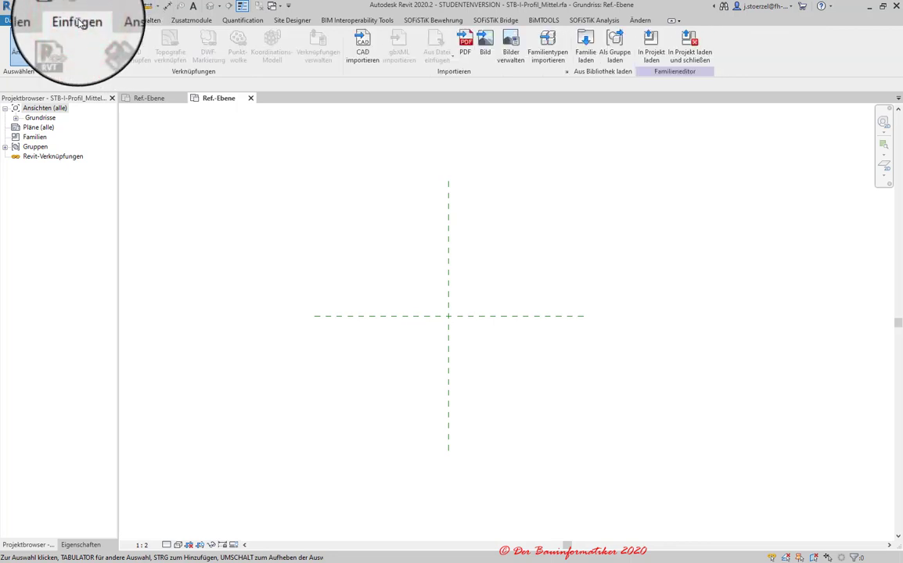
{"action": "left_click", "coordinate": [43, 20]}
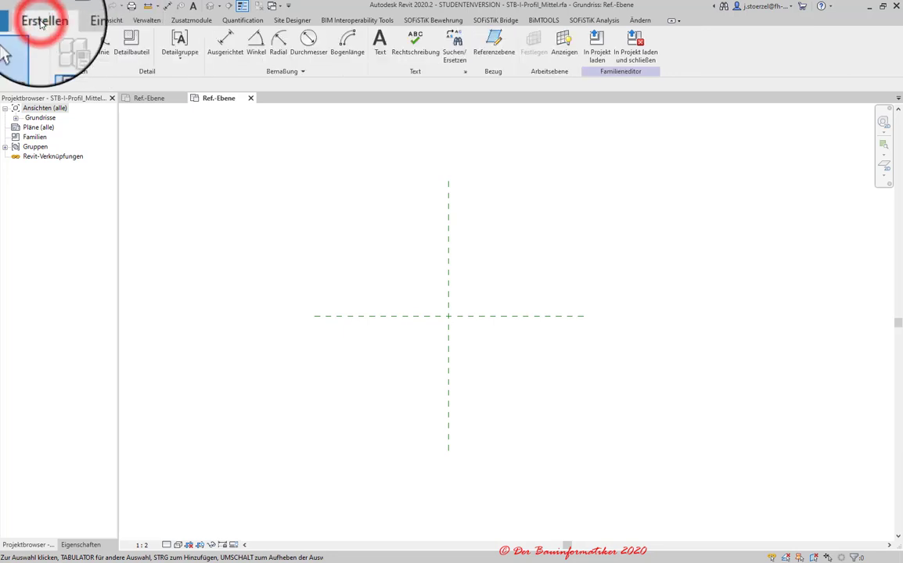
Draw four reference planes around the centre: top and bottom horizontal, right and left vertical
{"action": "left_click", "coordinate": [492, 53]}
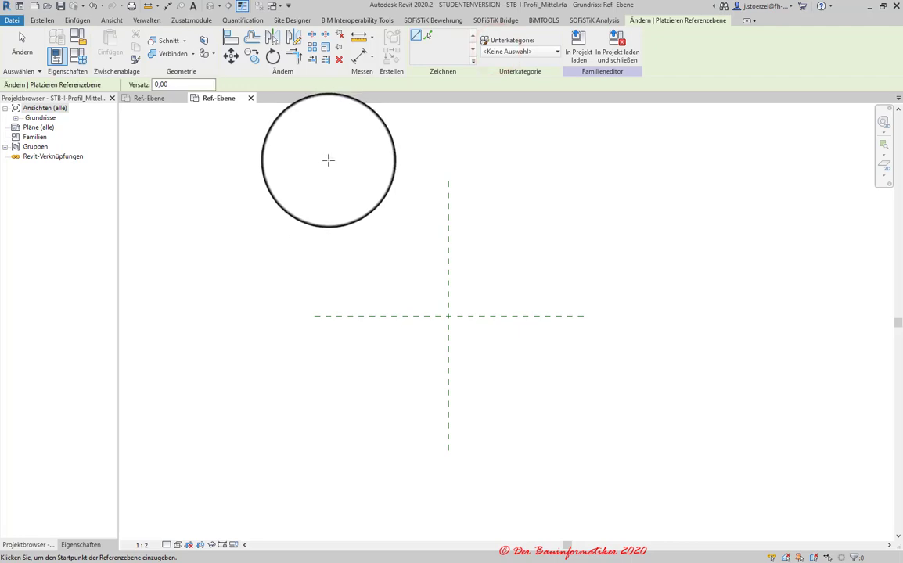
{"action": "left_click", "coordinate": [328, 161]}
{"action": "left_click", "coordinate": [679, 160]}
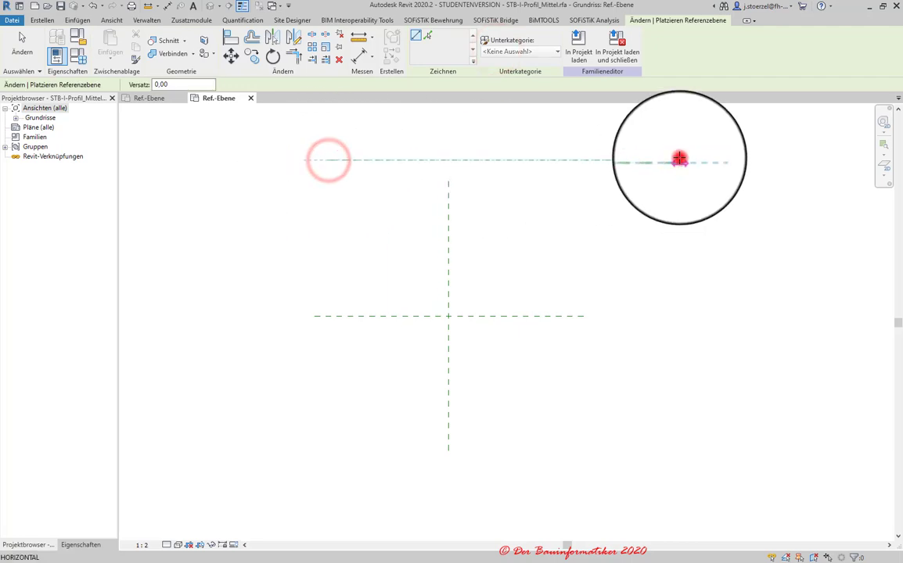
{"action": "left_click", "coordinate": [315, 470]}
{"action": "left_click", "coordinate": [622, 470]}
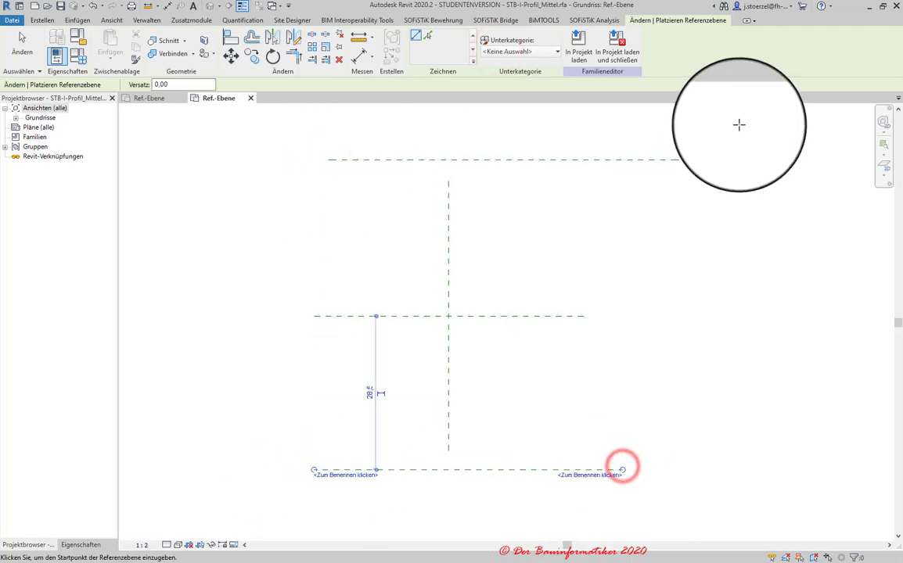
{"action": "left_click", "coordinate": [717, 178]}
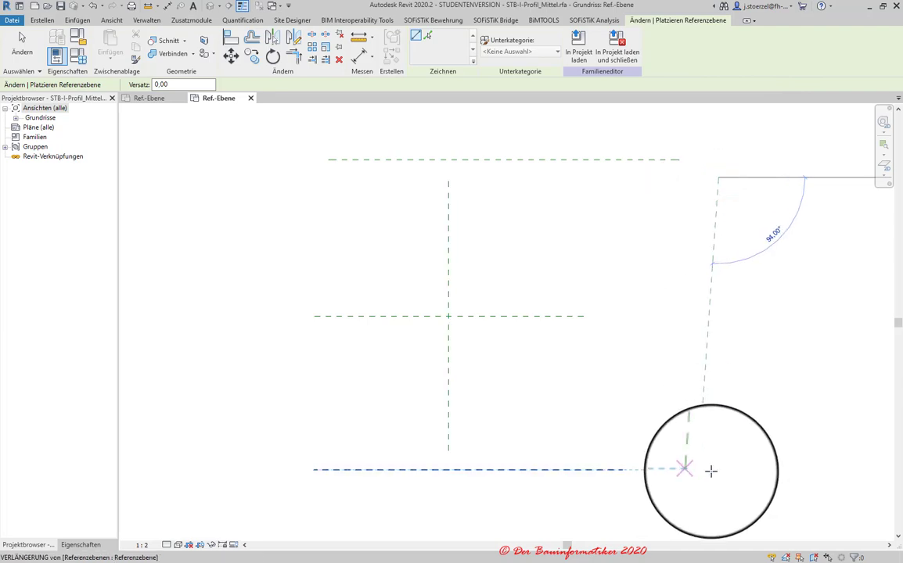
{"action": "left_click", "coordinate": [717, 469]}
{"action": "left_click", "coordinate": [276, 160]}
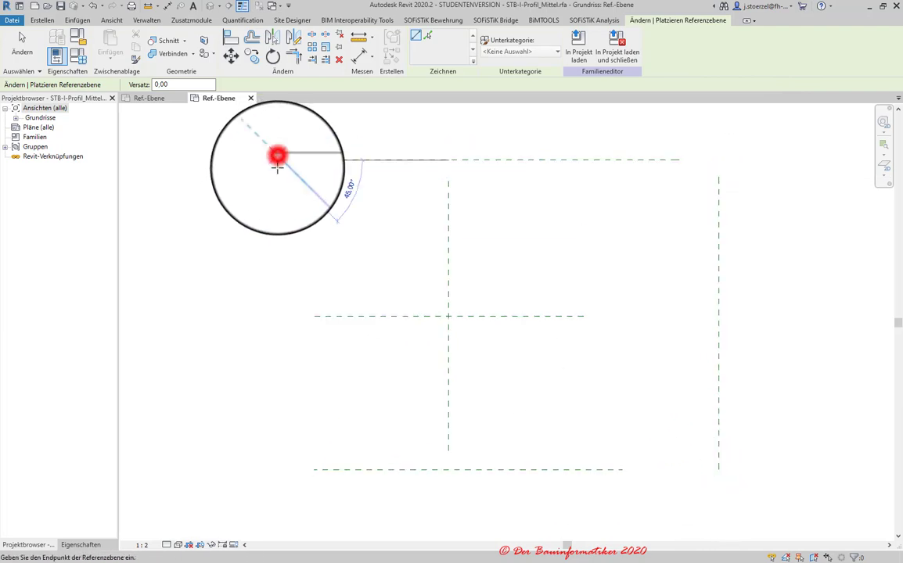
{"action": "left_click", "coordinate": [275, 459]}
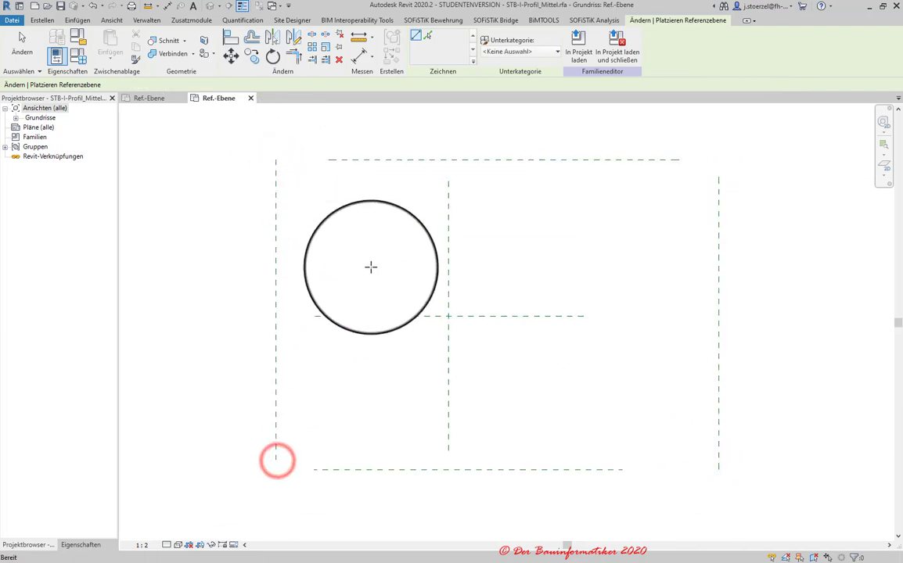
{"action": "key", "text": "Escape"}
{"action": "left_click", "coordinate": [376, 160]}
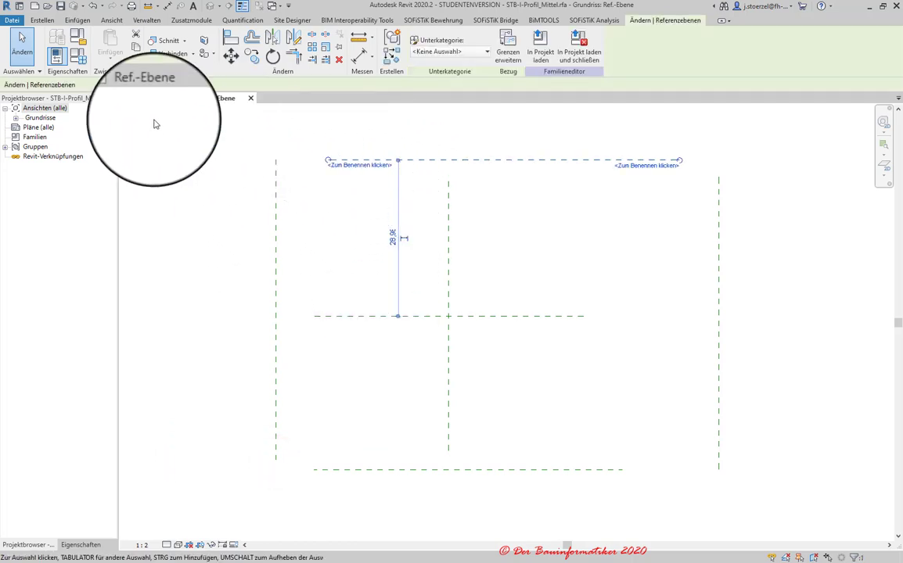
Inspect the centre planes Mitte (Vorne/Hinten) and Mitte (Links/rechts) in the Properties palette
{"action": "left_click", "coordinate": [81, 544]}
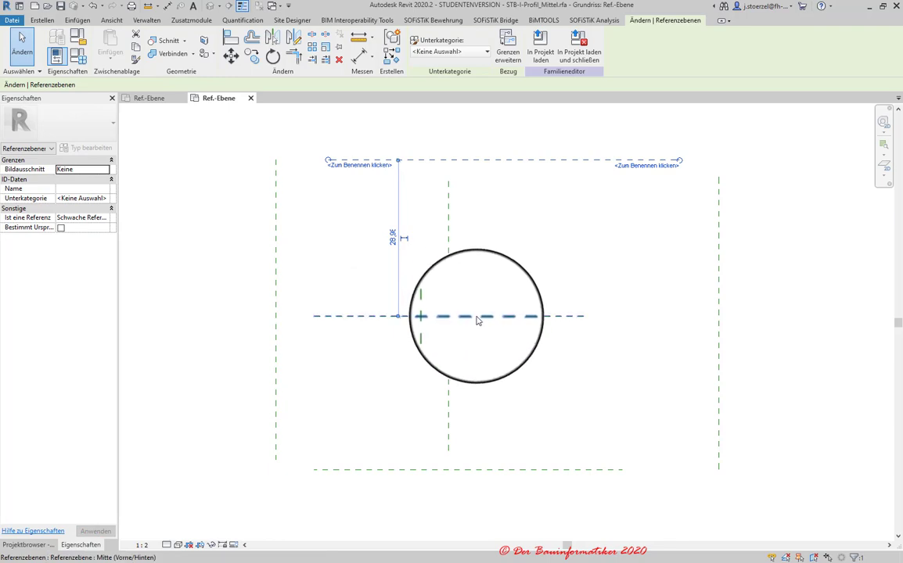
{"action": "left_click", "coordinate": [510, 354]}
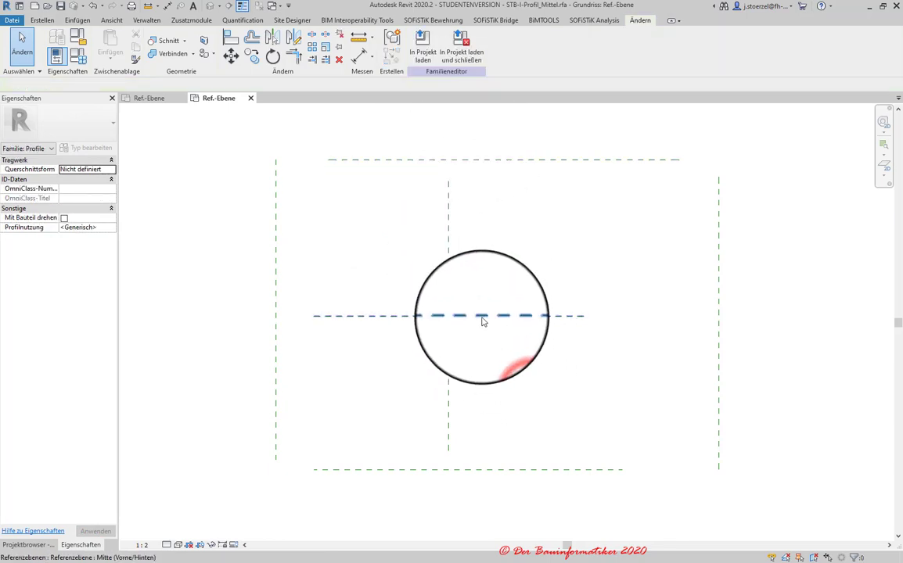
{"action": "left_click", "coordinate": [482, 317]}
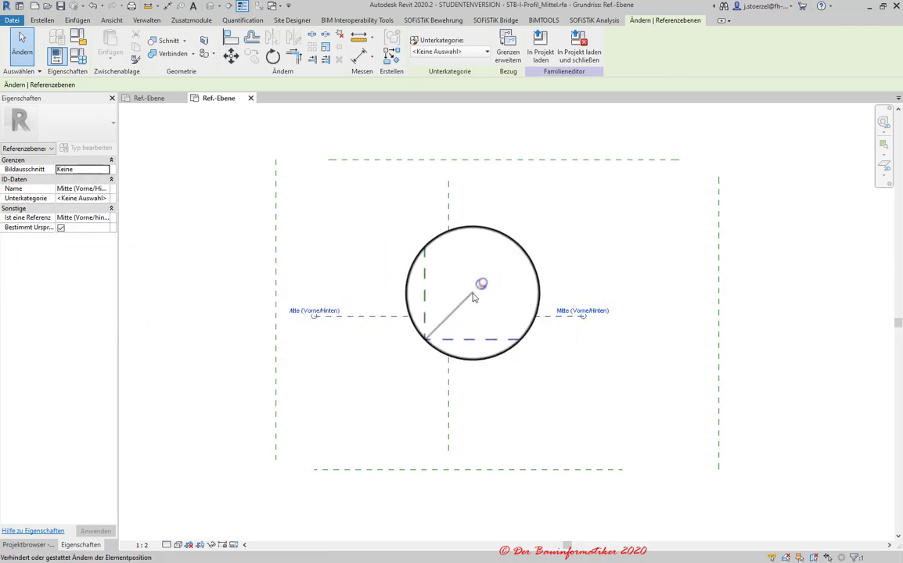
{"action": "left_click", "coordinate": [452, 252]}
{"action": "left_click_drag", "start_coordinate": [451, 252], "coordinate": [451, 275]}
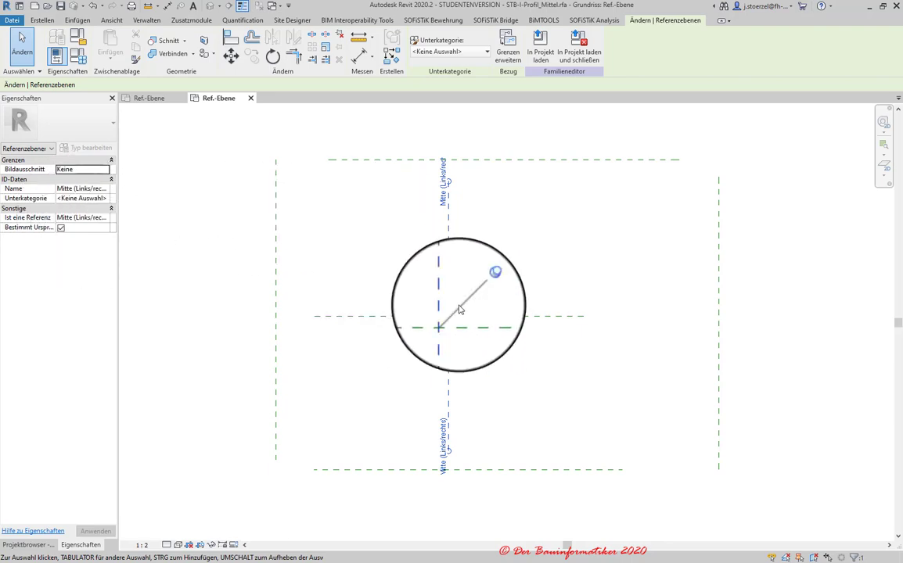
Name the right and left vertical planes Rechts and Links, with matching reference types
{"action": "left_click", "coordinate": [719, 247]}
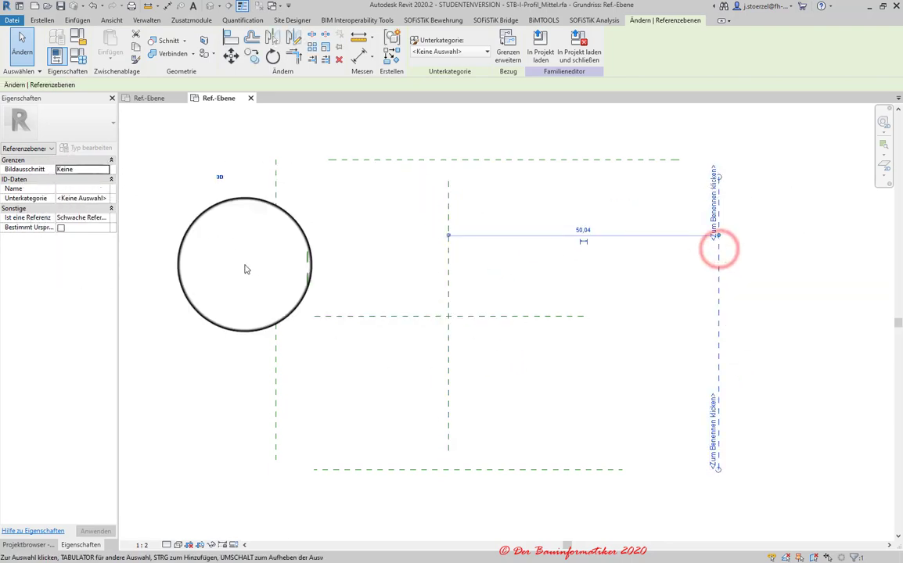
{"action": "left_click", "coordinate": [82, 217]}
{"action": "left_click", "coordinate": [109, 217]}
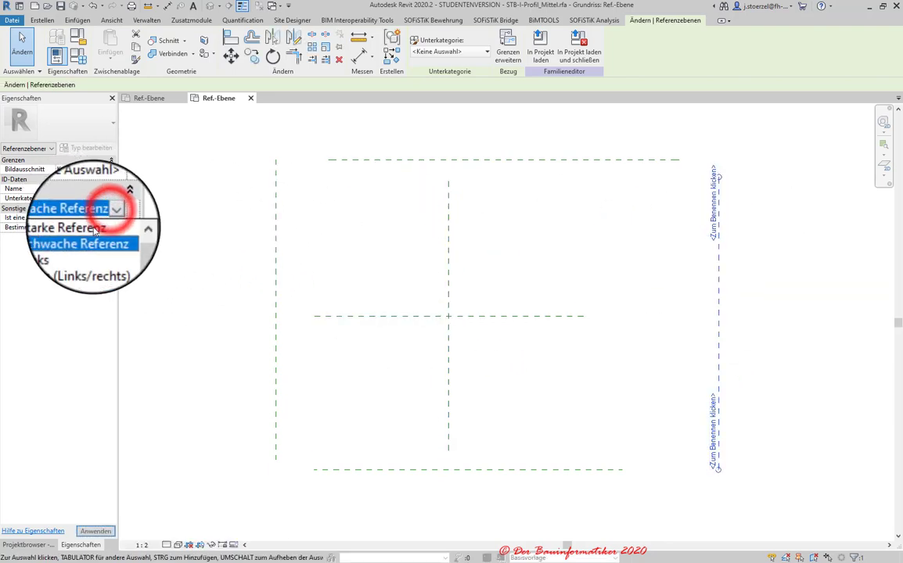
{"action": "left_click", "coordinate": [78, 265]}
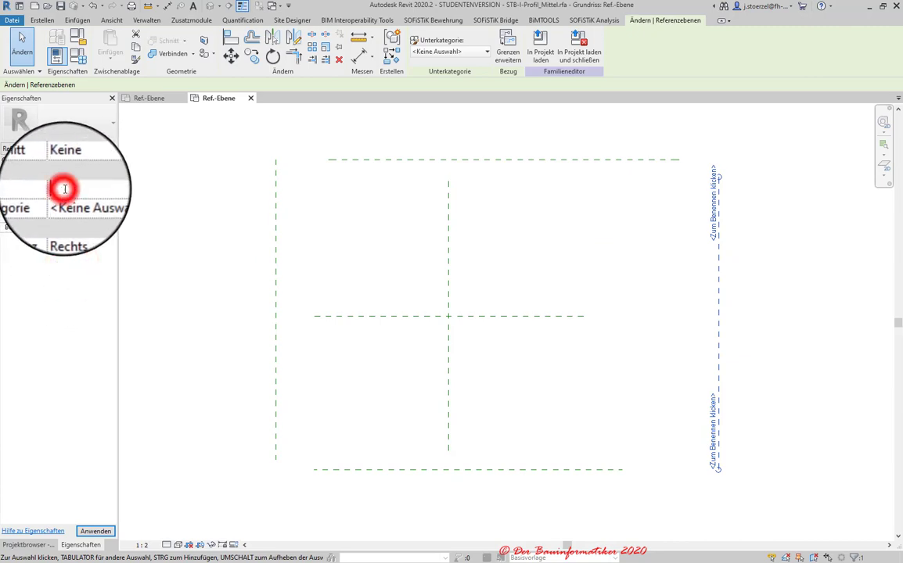
{"action": "left_click", "coordinate": [65, 189]}
{"action": "type", "text": "Rechts"}
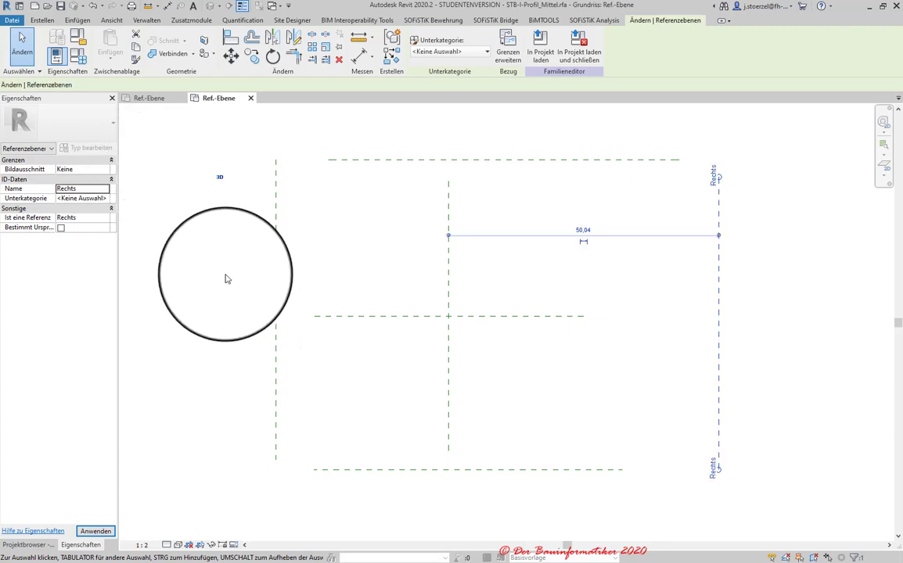
{"action": "left_click", "coordinate": [217, 280]}
{"action": "left_click", "coordinate": [277, 245]}
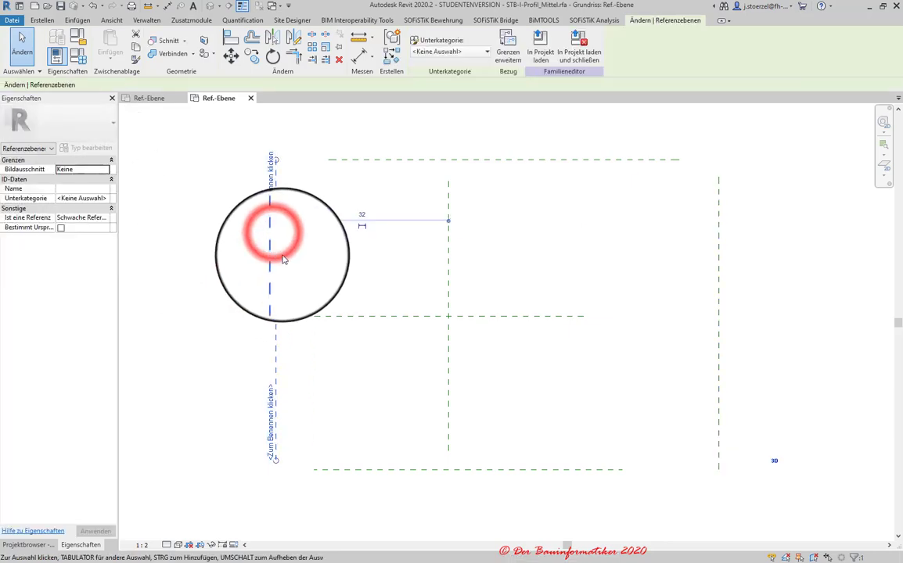
{"action": "left_click", "coordinate": [104, 221]}
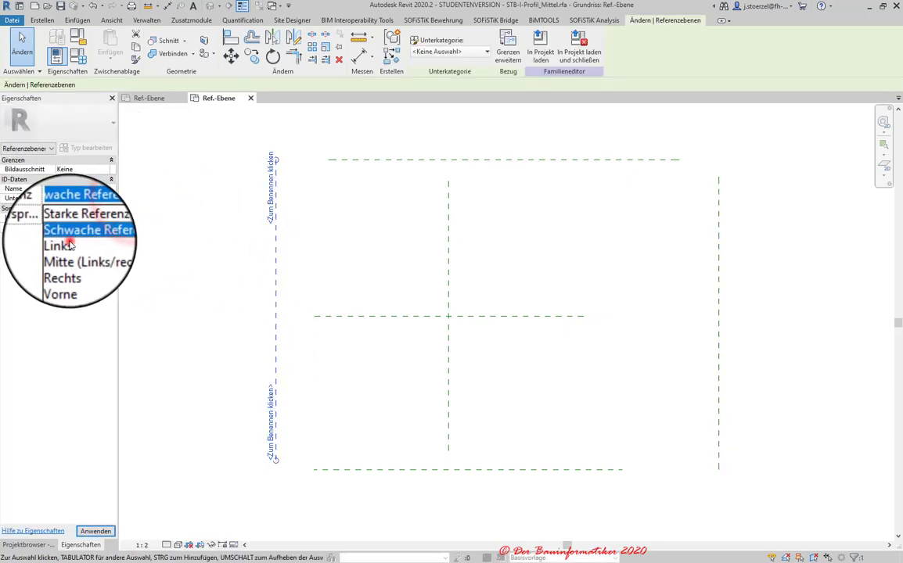
{"action": "left_click", "coordinate": [70, 253]}
{"action": "left_click", "coordinate": [67, 185]}
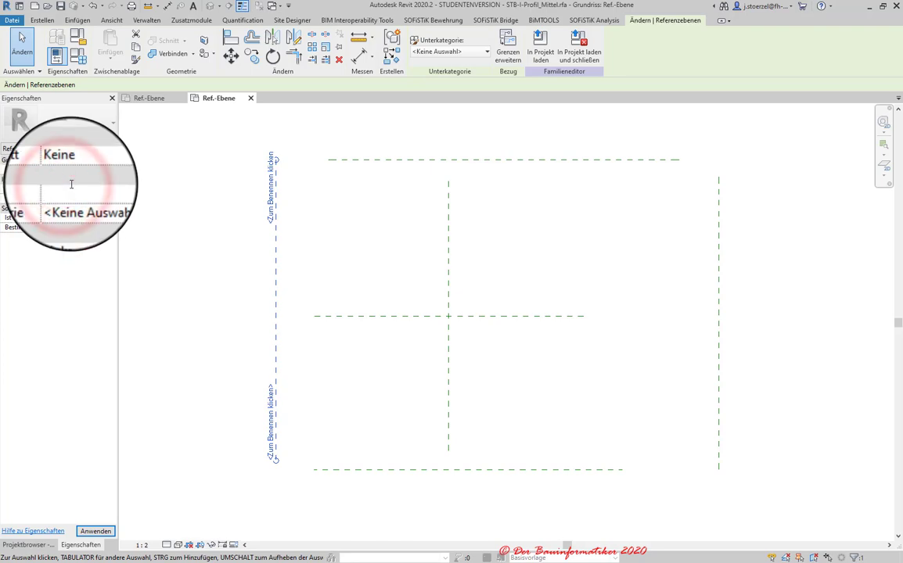
{"action": "type", "text": "Links"}
{"action": "key", "text": "Return"}
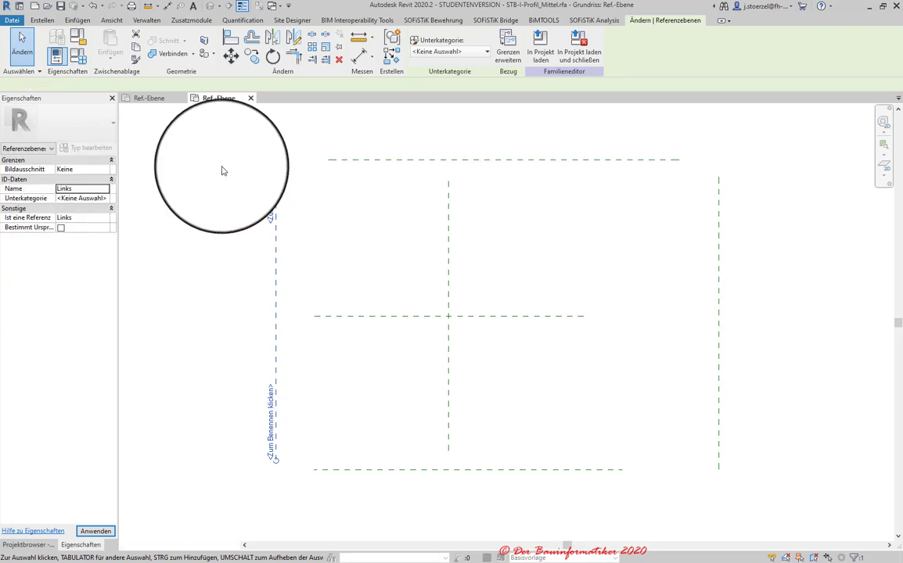
Set the top plane to Hinten and the bottom plane to Vorne, name and reference
{"action": "left_click", "coordinate": [374, 161]}
{"action": "left_click", "coordinate": [108, 217]}
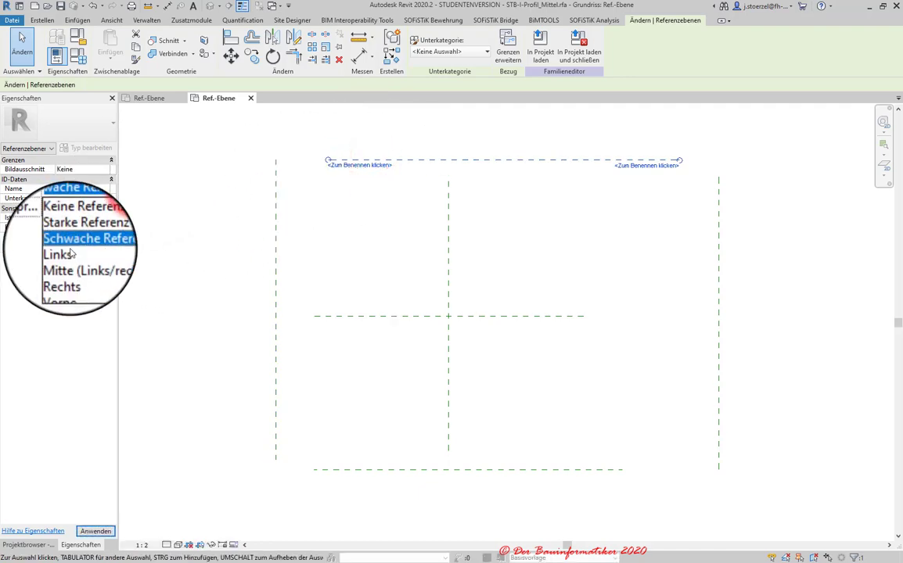
{"action": "scroll", "coordinate": [70, 252], "scroll_direction": "down", "scroll_amount": 2}
{"action": "left_click", "coordinate": [72, 244]}
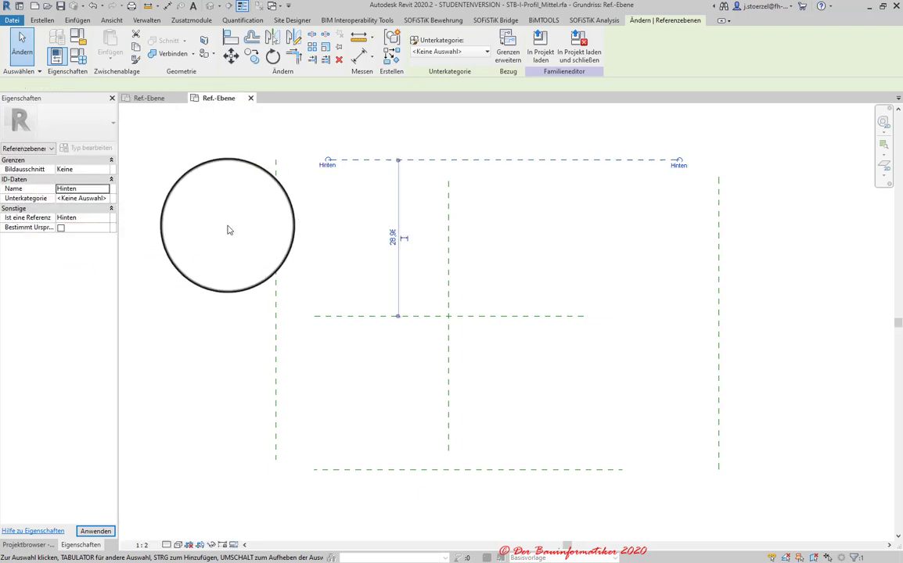
{"action": "left_click", "coordinate": [418, 469]}
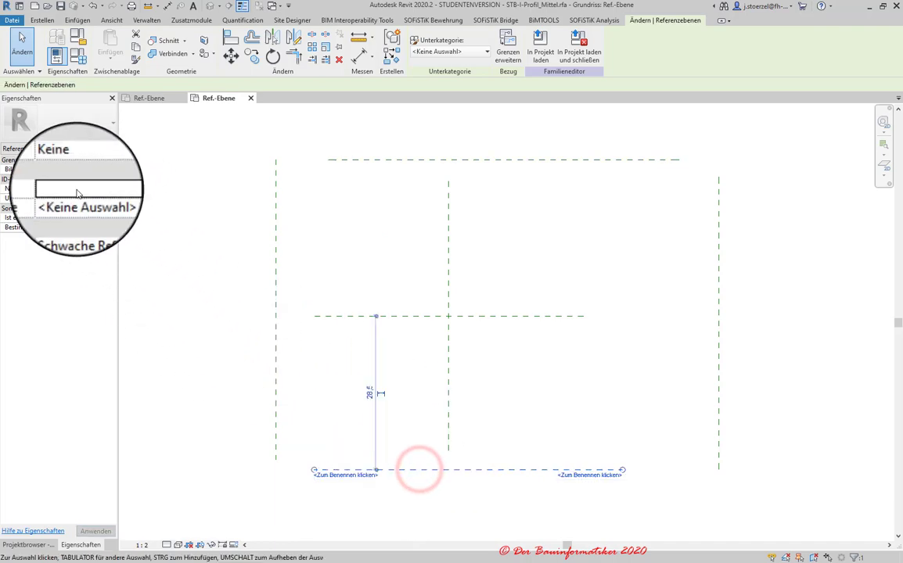
{"action": "left_click", "coordinate": [82, 189]}
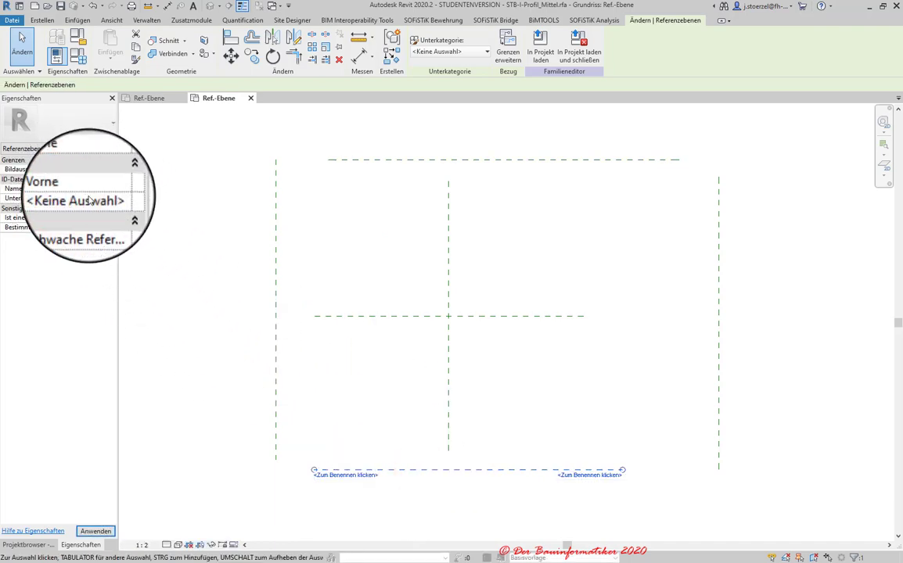
{"action": "left_click", "coordinate": [109, 218]}
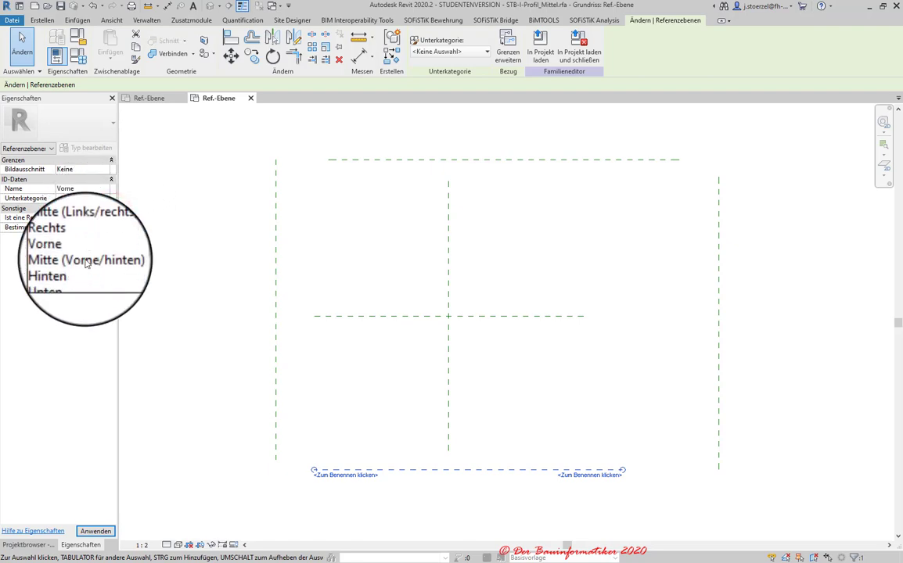
{"action": "scroll", "coordinate": [78, 243], "scroll_direction": "down", "scroll_amount": 1}
{"action": "left_click", "coordinate": [73, 231]}
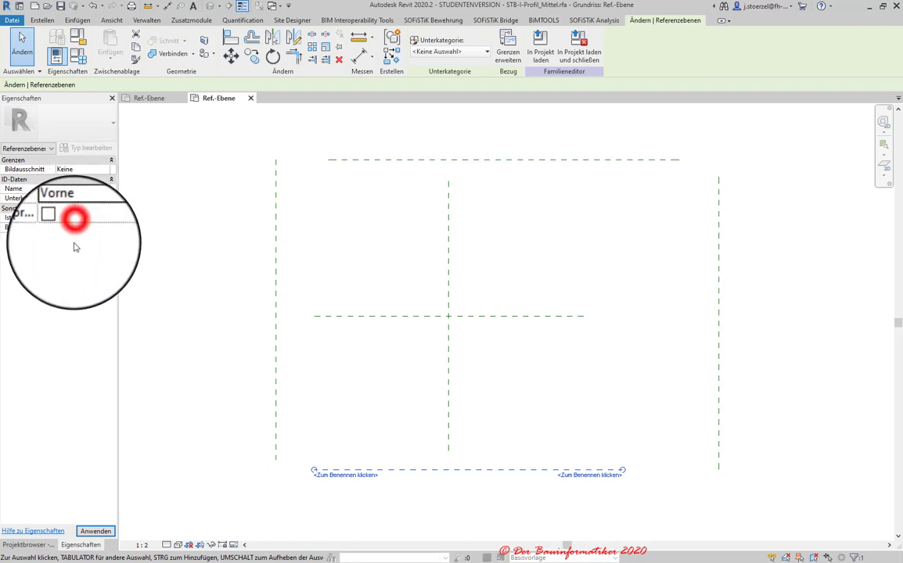
{"action": "left_click", "coordinate": [94, 531]}
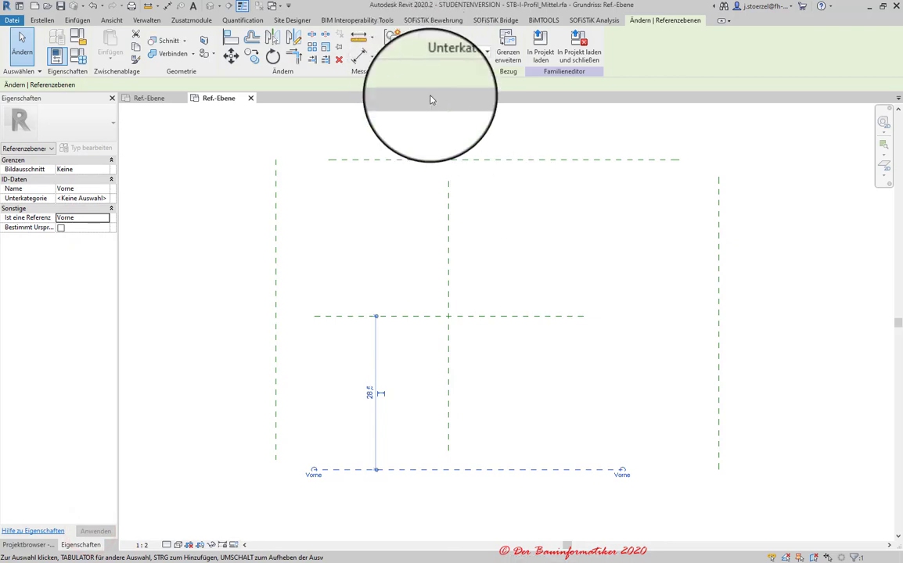
Select the Hinten and Links planes to verify their properties, then deselect
{"action": "left_click", "coordinate": [462, 161]}
{"action": "left_click", "coordinate": [562, 211]}
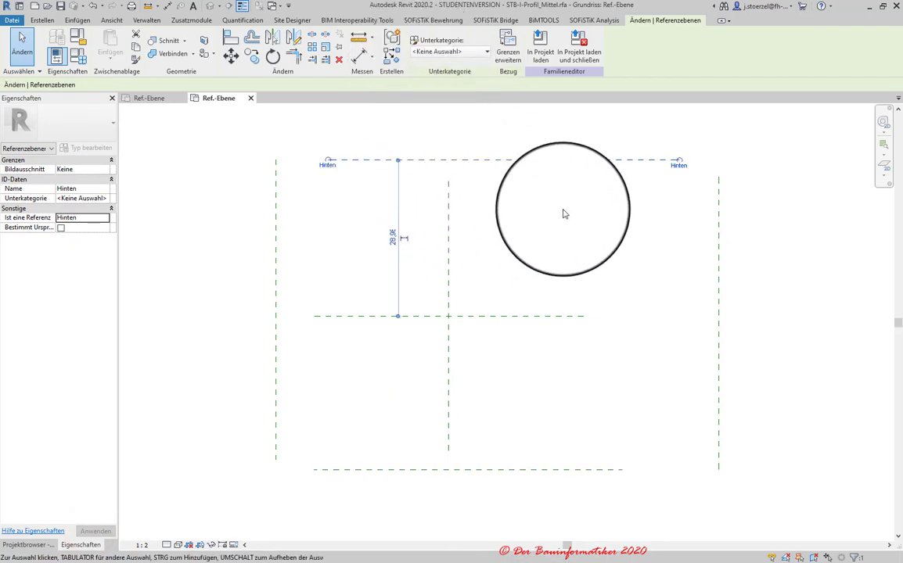
{"action": "left_click_drag", "start_coordinate": [364, 268], "coordinate": [279, 236]}
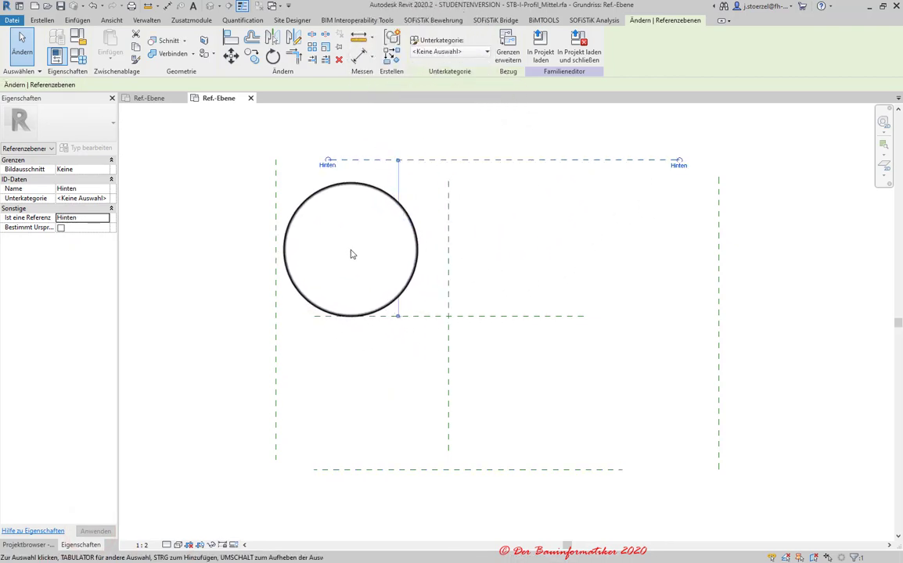
{"action": "left_click", "coordinate": [276, 230]}
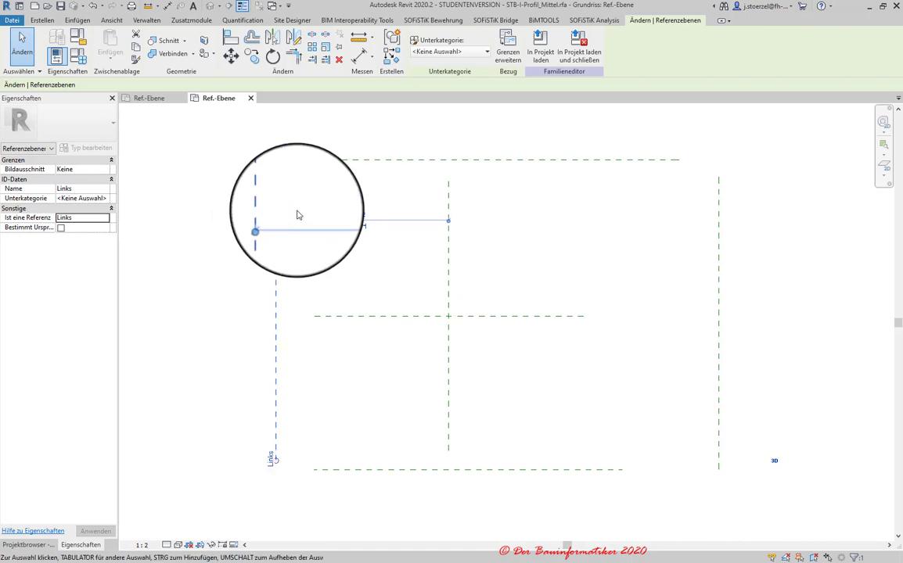
{"action": "key", "text": "Escape"}
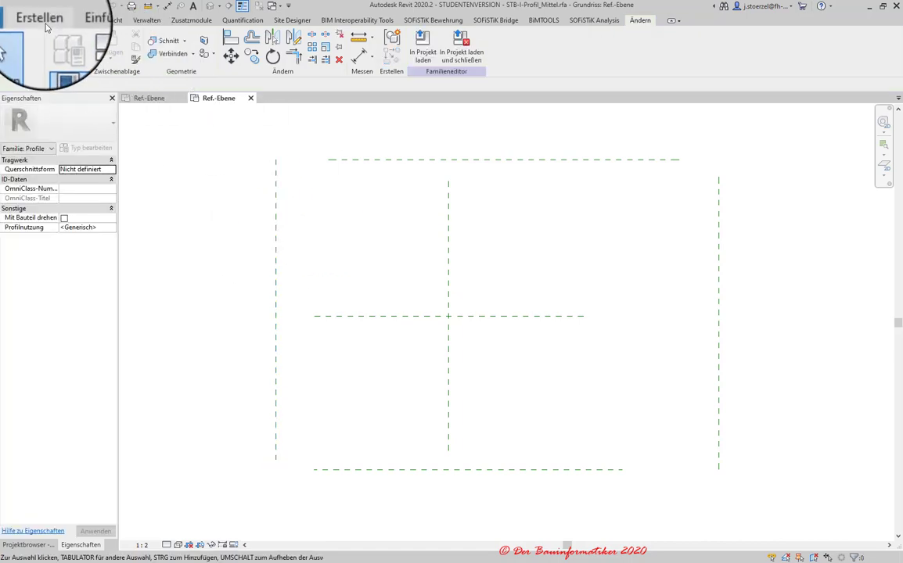
Open Familientypen, cancel a trial new type, and begin adding a new parameter
{"action": "left_click", "coordinate": [47, 21]}
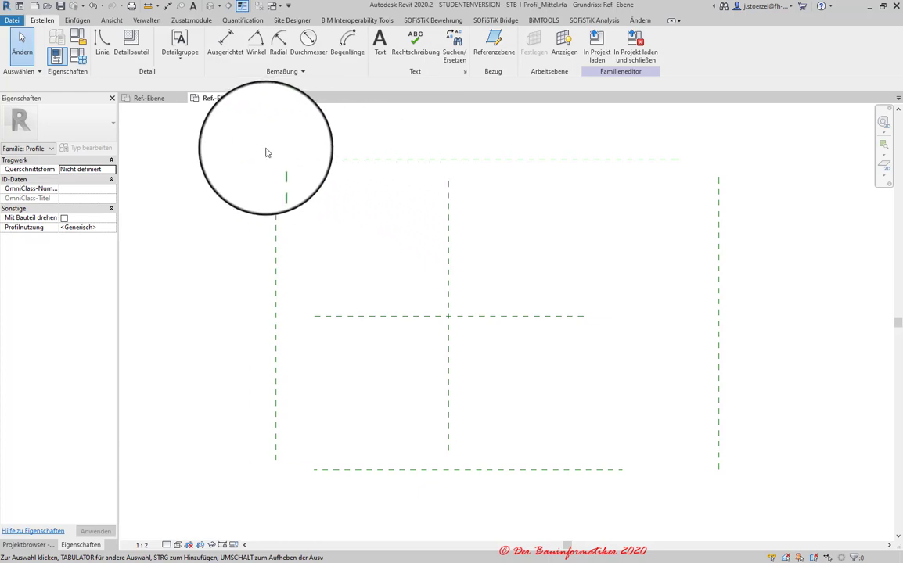
{"action": "left_click", "coordinate": [78, 56]}
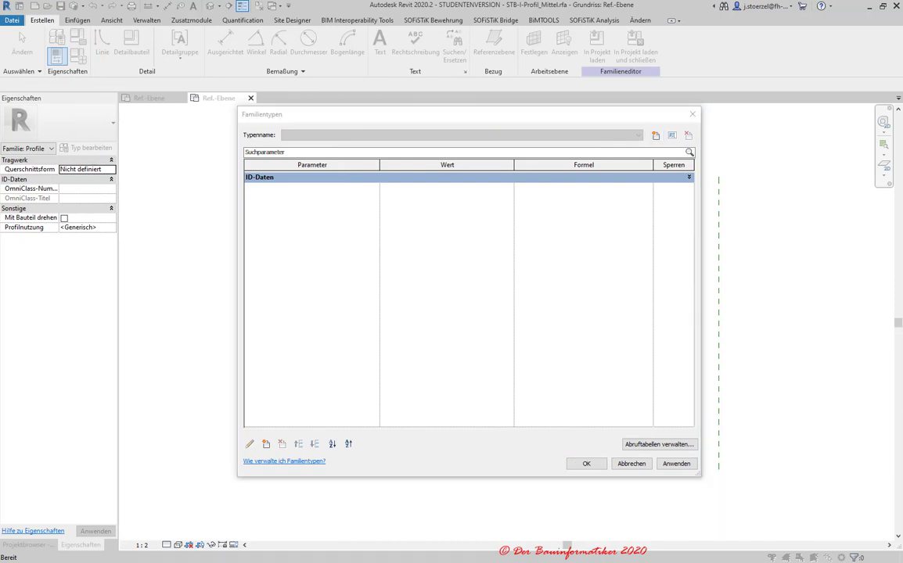
{"action": "left_click", "coordinate": [656, 135]}
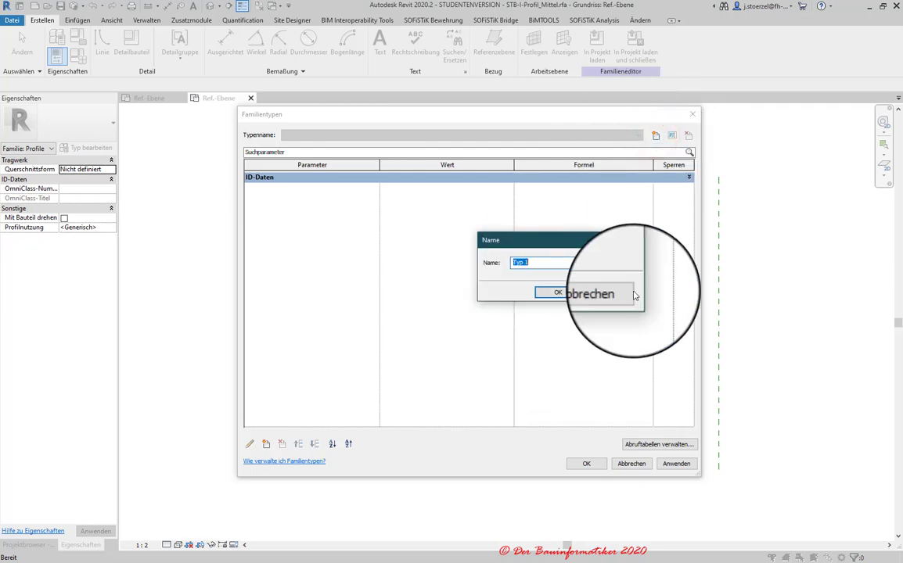
{"action": "left_click", "coordinate": [609, 292]}
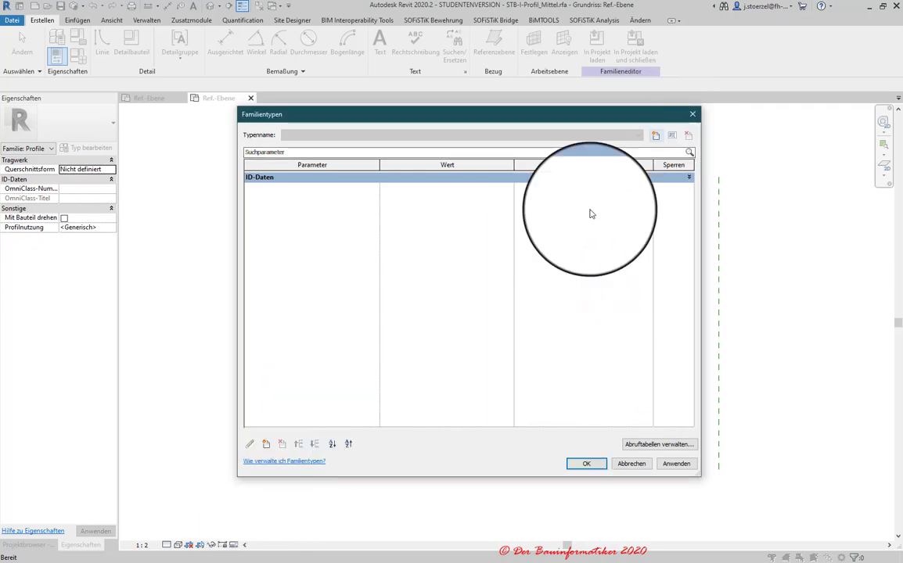
{"action": "left_click", "coordinate": [266, 443]}
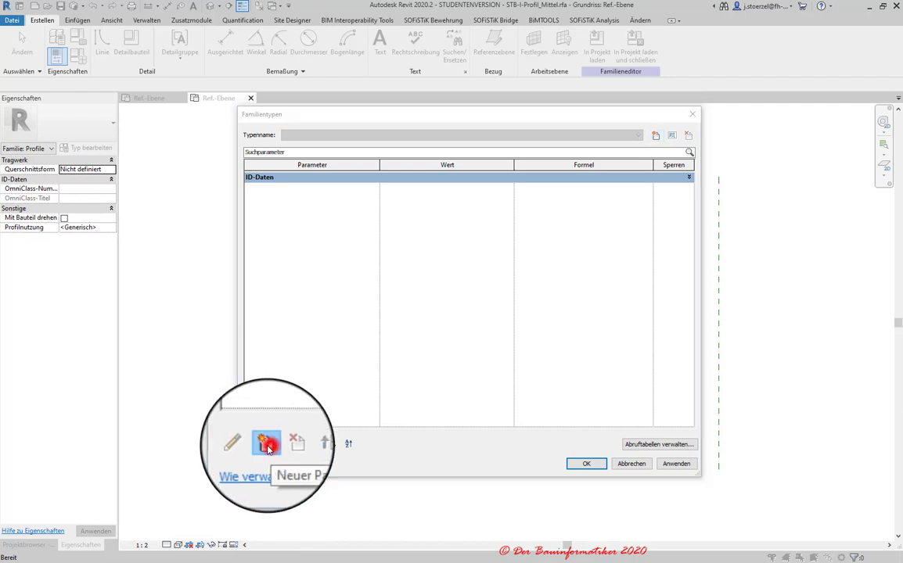
Add Flanschbreite and Hoehe as Length type parameters in the Abmessungen group
{"action": "left_click", "coordinate": [430, 311]}
{"action": "type", "text": "Flanschbreite"}
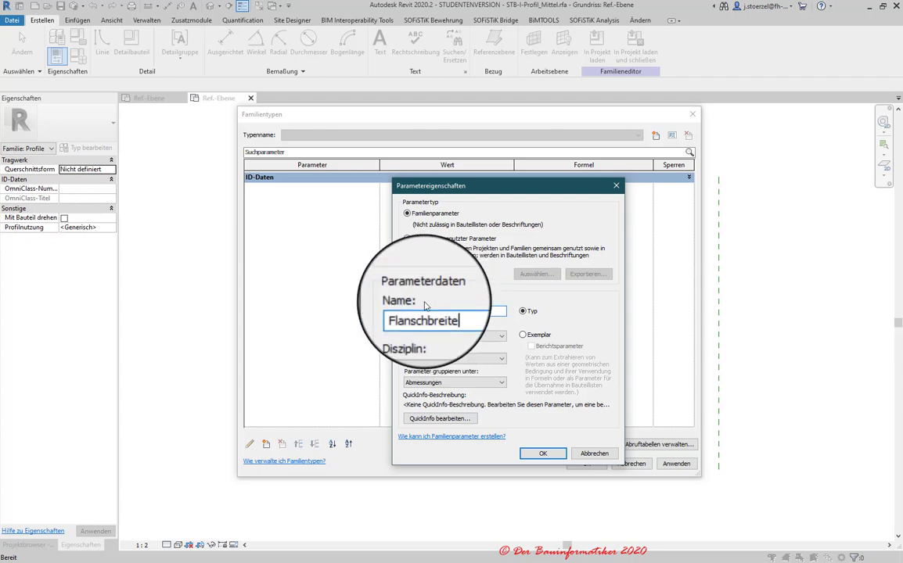
{"action": "left_click", "coordinate": [438, 418]}
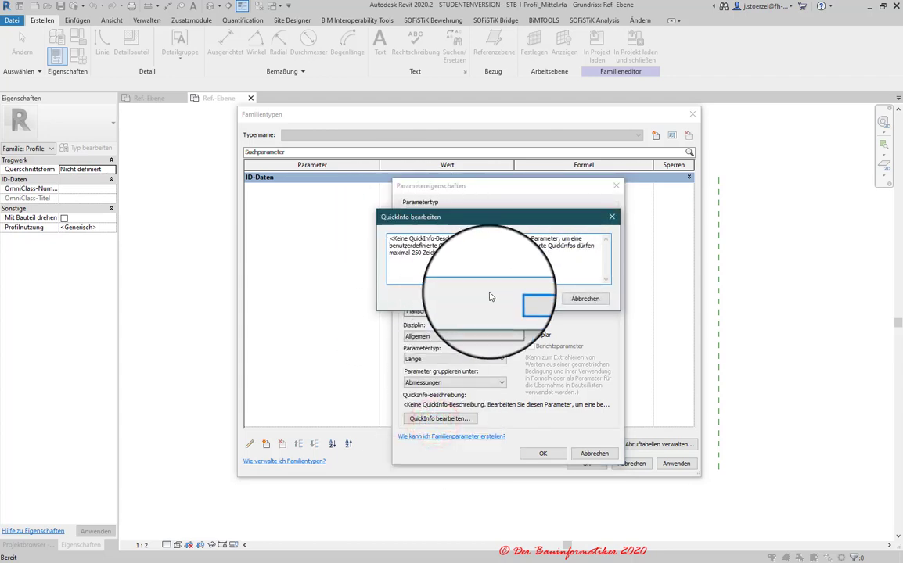
{"action": "left_click", "coordinate": [585, 298]}
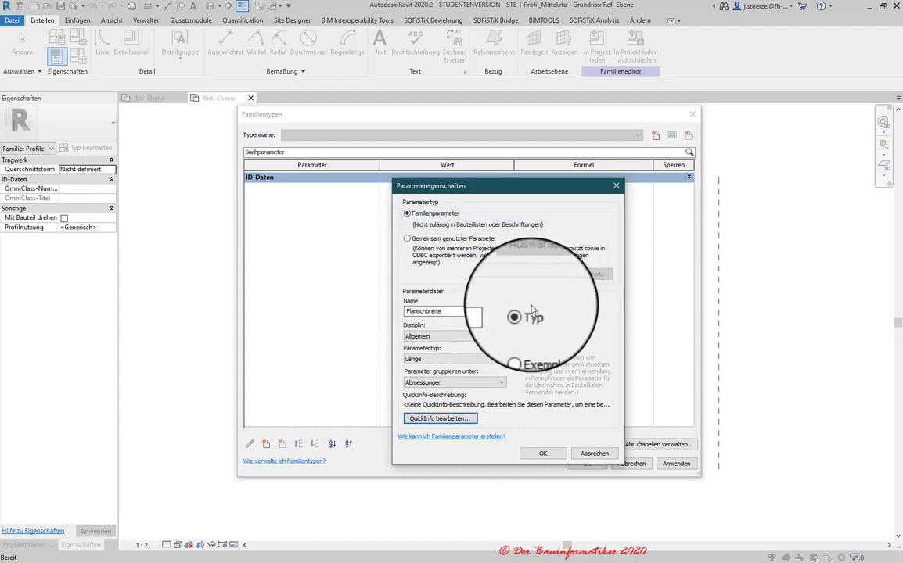
{"action": "left_click", "coordinate": [540, 455]}
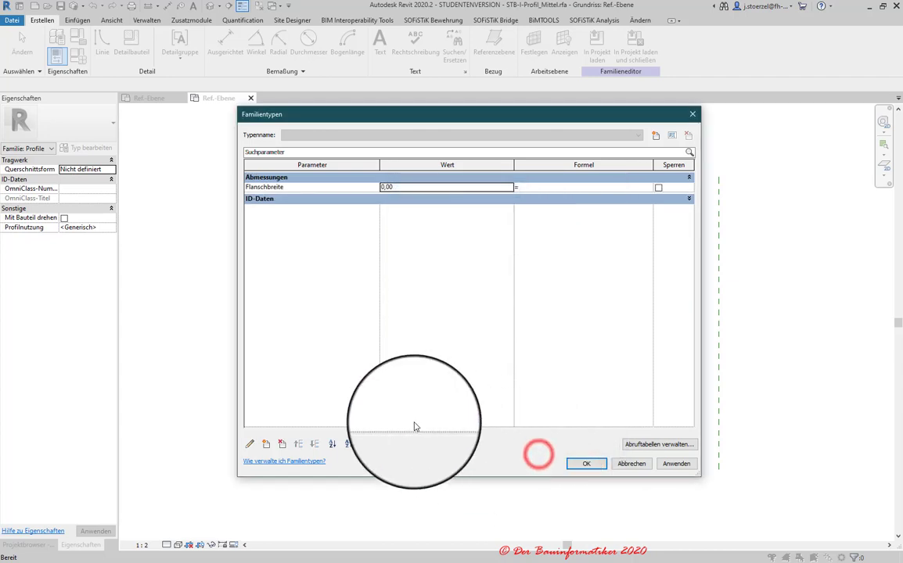
{"action": "left_click", "coordinate": [266, 444]}
{"action": "type", "text": "Hoehe"}
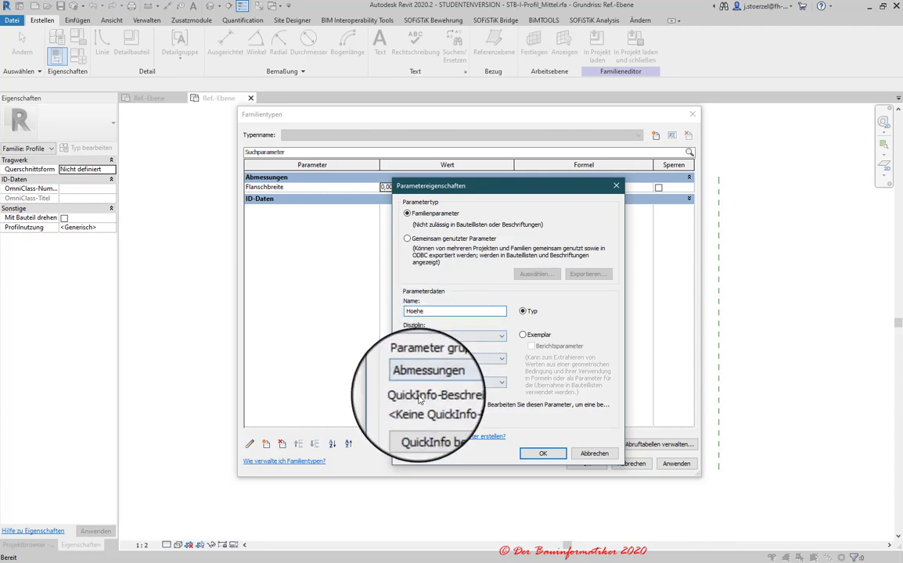
{"action": "left_click", "coordinate": [540, 453]}
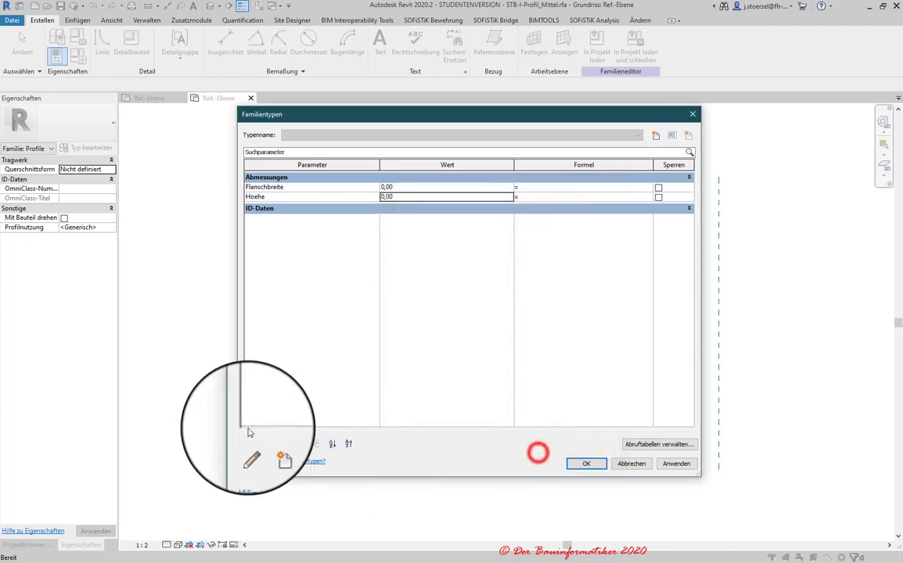
Add Stegbreite as a Common discipline Length type parameter
{"action": "left_click", "coordinate": [266, 444]}
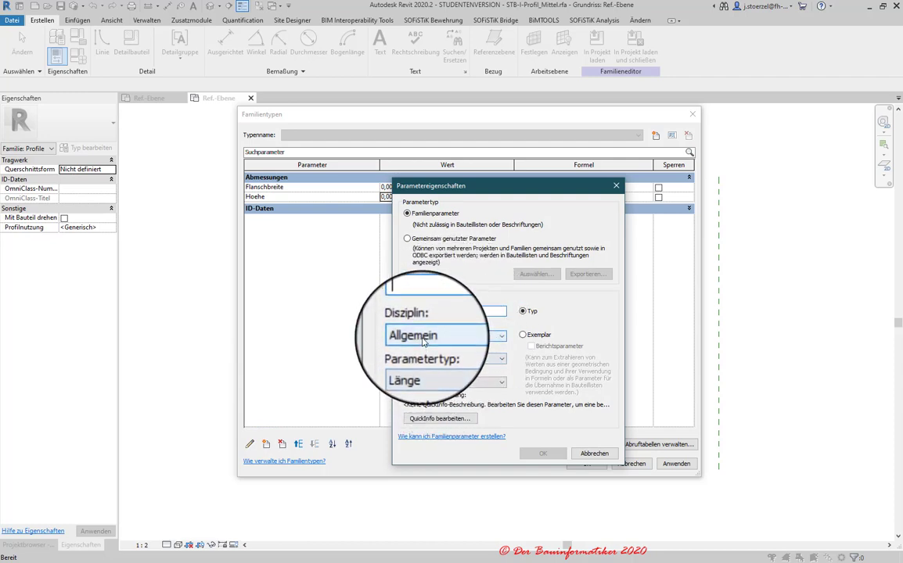
{"action": "left_click", "coordinate": [427, 337]}
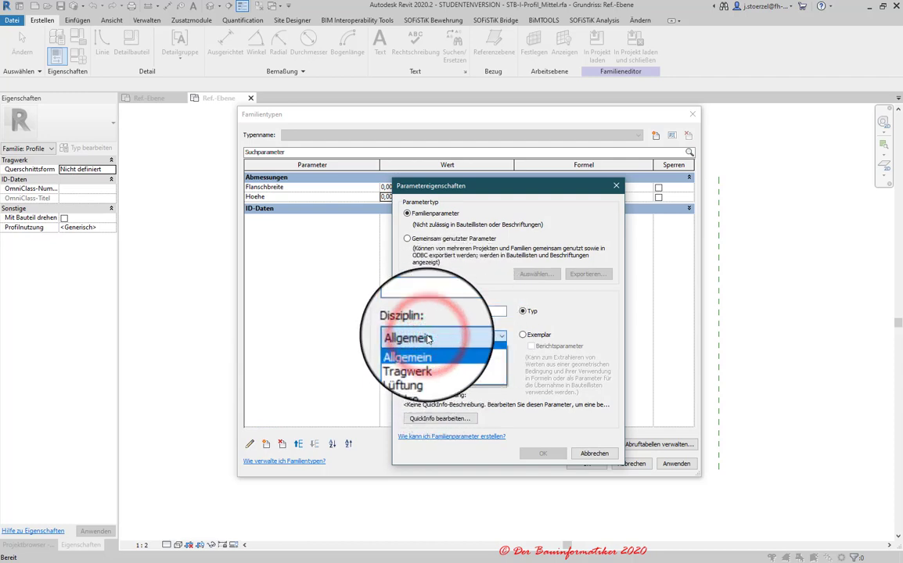
{"action": "left_click", "coordinate": [428, 344]}
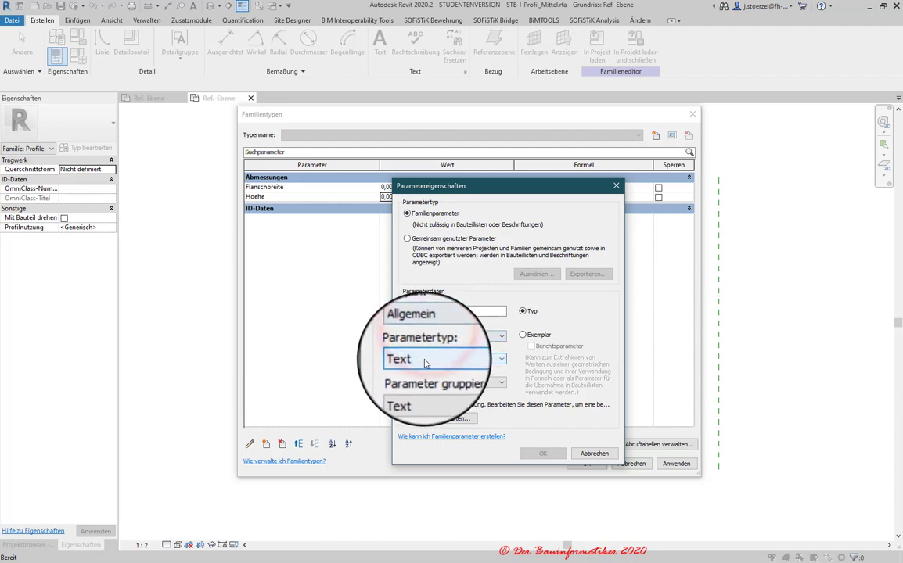
{"action": "left_click", "coordinate": [428, 359]}
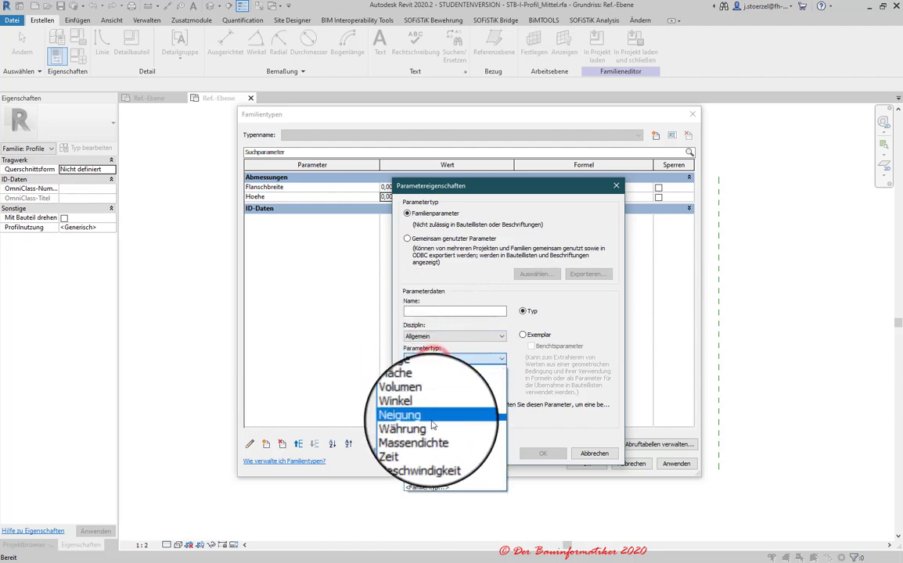
{"action": "scroll", "coordinate": [430, 411], "scroll_direction": "up", "scroll_amount": 2}
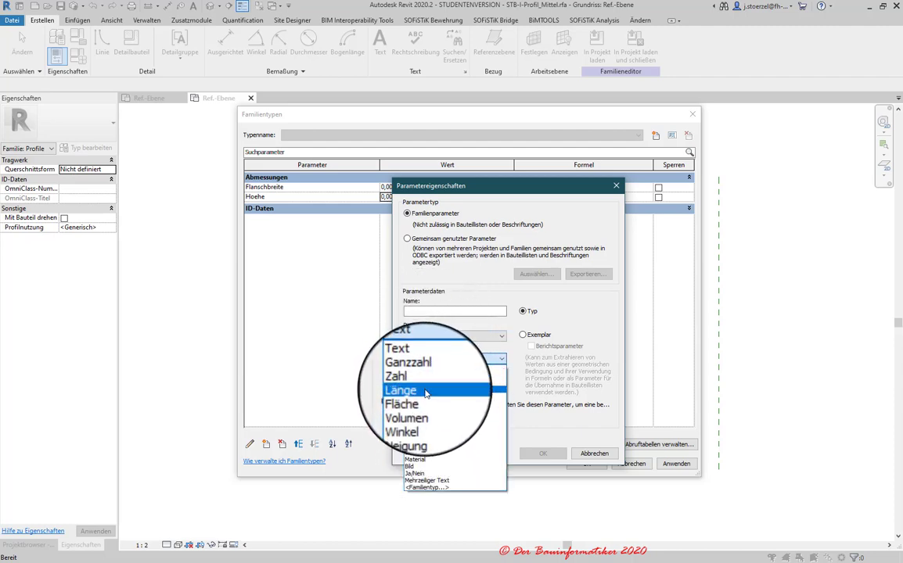
{"action": "left_click", "coordinate": [426, 392]}
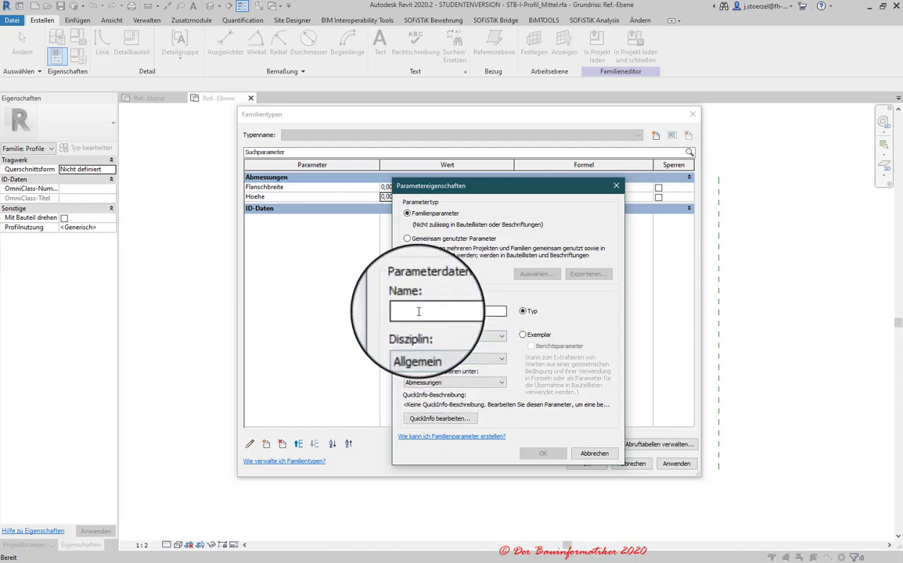
{"action": "left_click", "coordinate": [419, 311]}
{"action": "type", "text": "Stegbreite"}
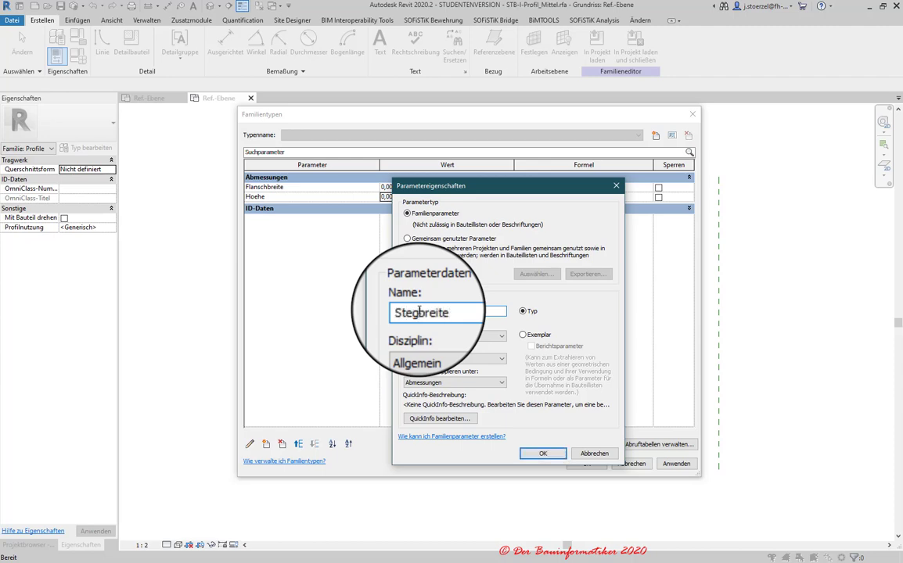
{"action": "left_click", "coordinate": [543, 454]}
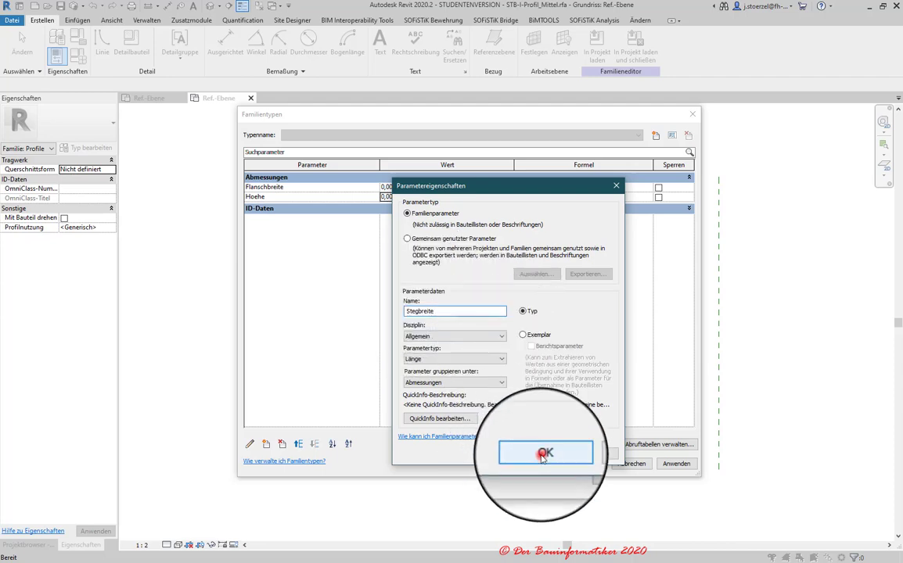
Review Stegbreite's properties unchanged, then add the Flanschhoehe Length type parameter under Abmessungen
{"action": "left_click", "coordinate": [292, 205]}
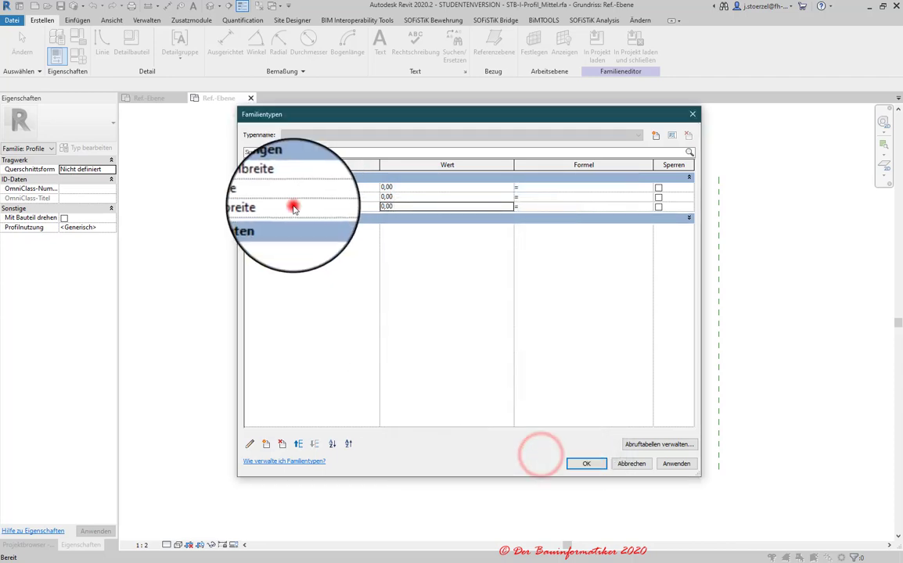
{"action": "left_click", "coordinate": [249, 443]}
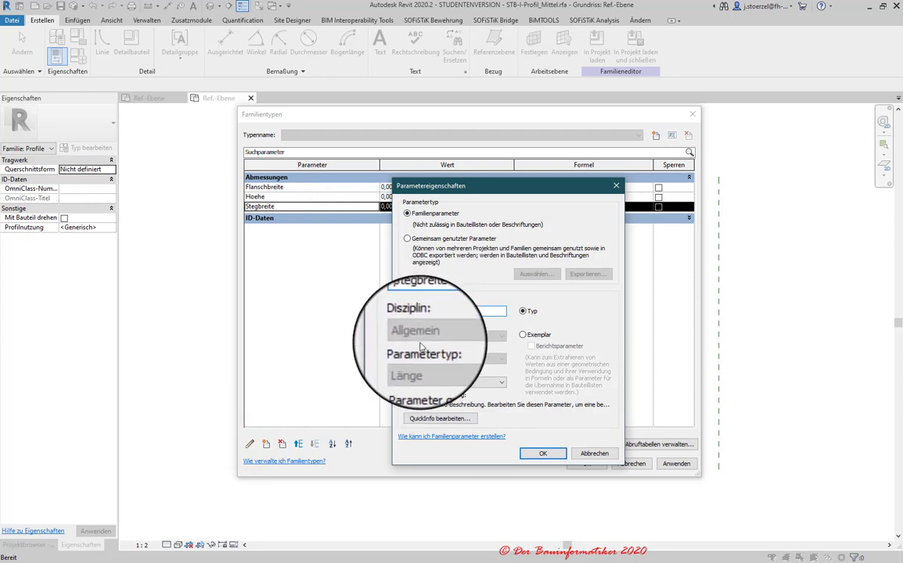
{"action": "left_click", "coordinate": [426, 308]}
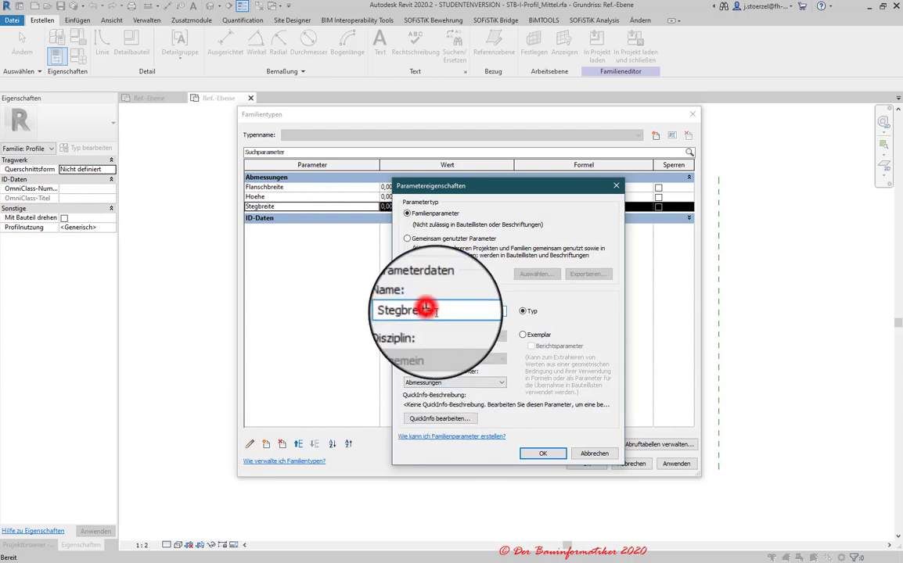
{"action": "left_click", "coordinate": [593, 455]}
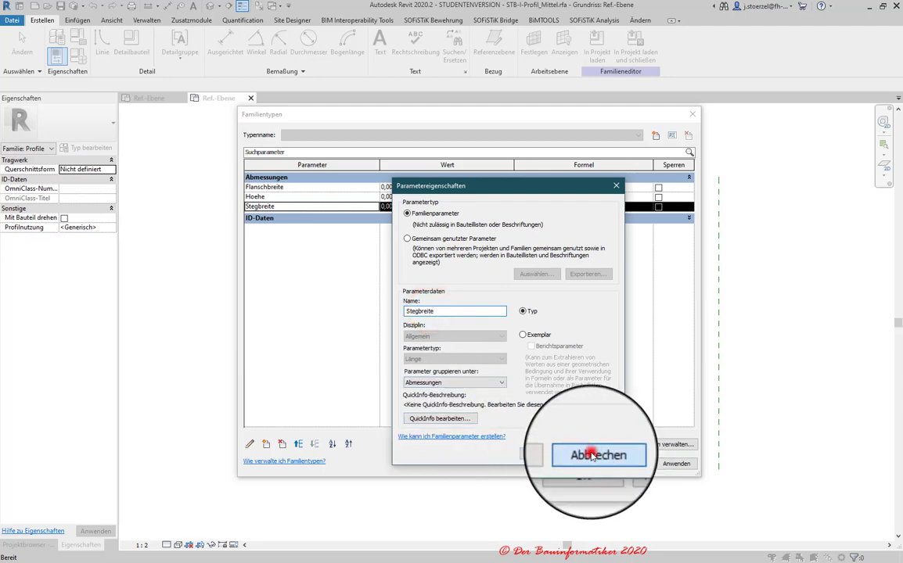
{"action": "left_click", "coordinate": [266, 445]}
{"action": "type", "text": "Flanschhoehe"}
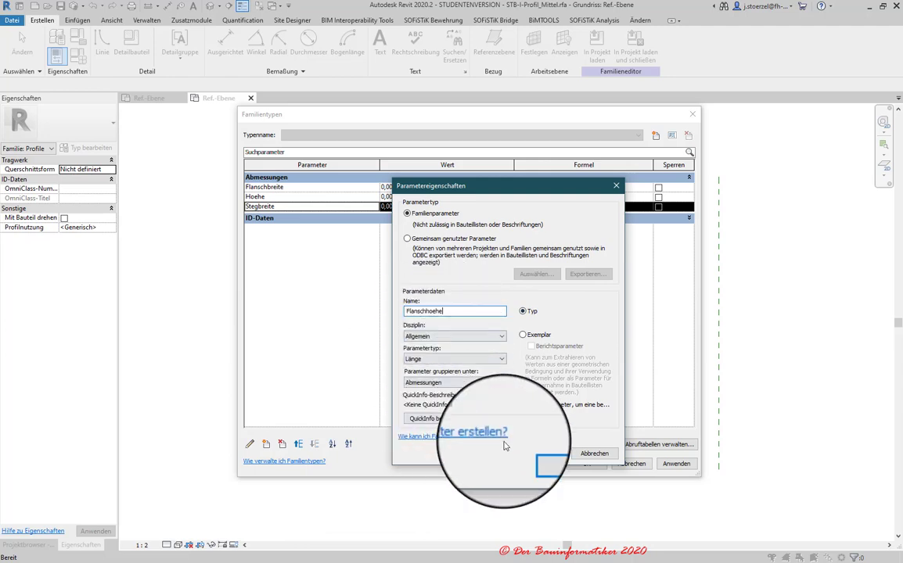
{"action": "left_click", "coordinate": [550, 454]}
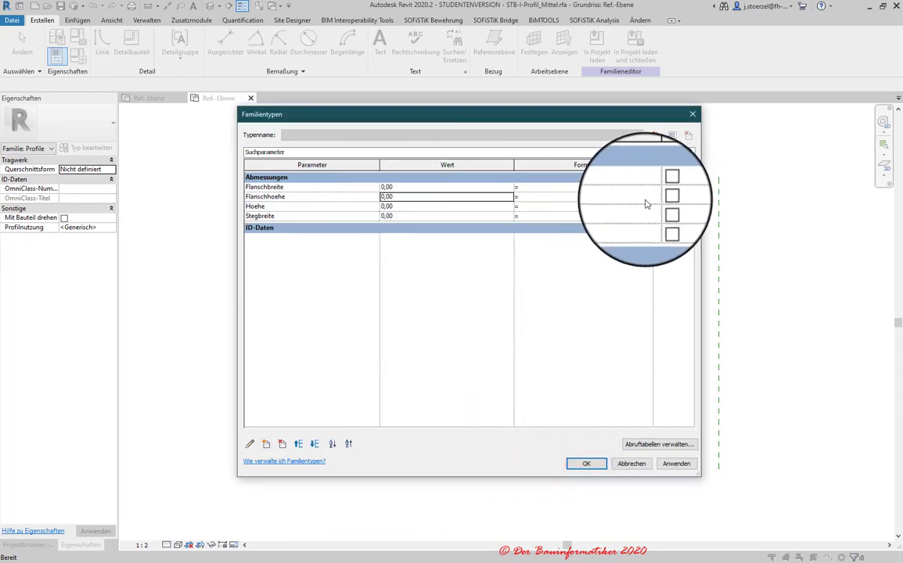
Create type 100x120 with Flanschbreite 100, Flanschhoehe 15, Hoehe 120, Stegbreite 22.5 and apply
{"action": "left_click", "coordinate": [656, 135]}
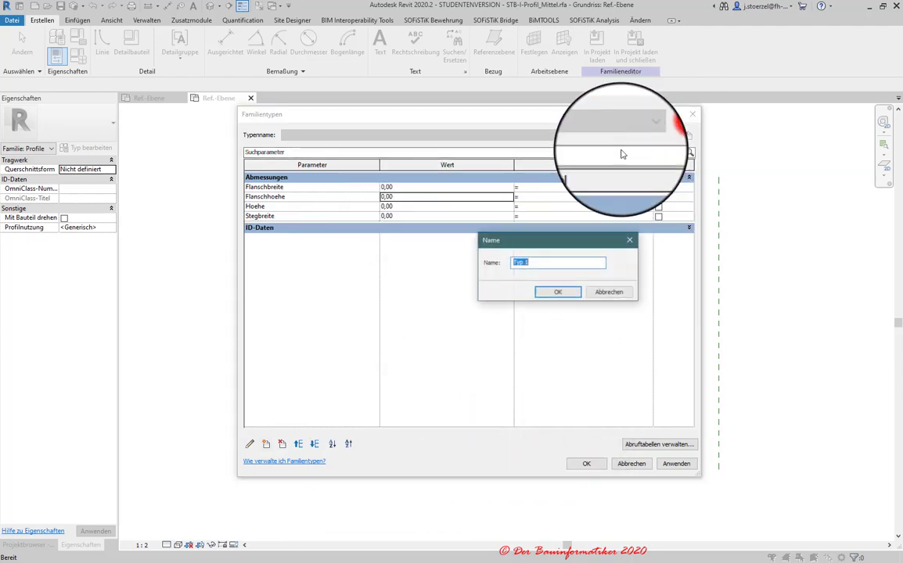
{"action": "double_click", "coordinate": [550, 265]}
{"action": "type", "text": "100x120"}
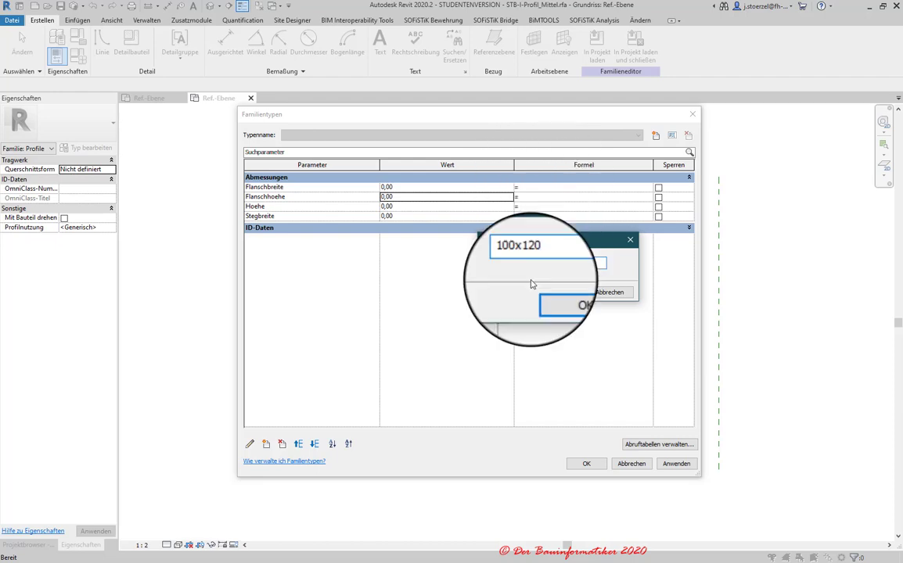
{"action": "left_click", "coordinate": [563, 293]}
{"action": "left_click", "coordinate": [422, 191]}
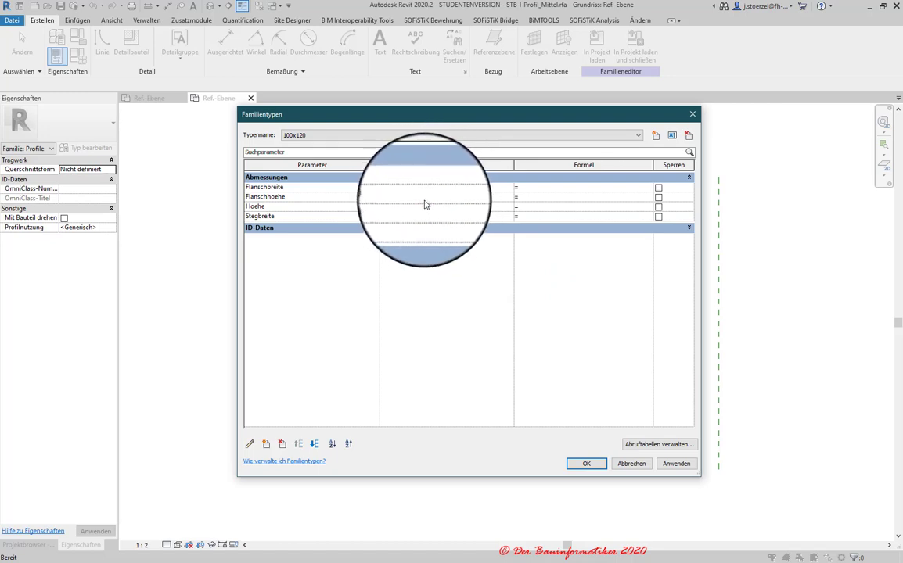
{"action": "left_click", "coordinate": [424, 197]}
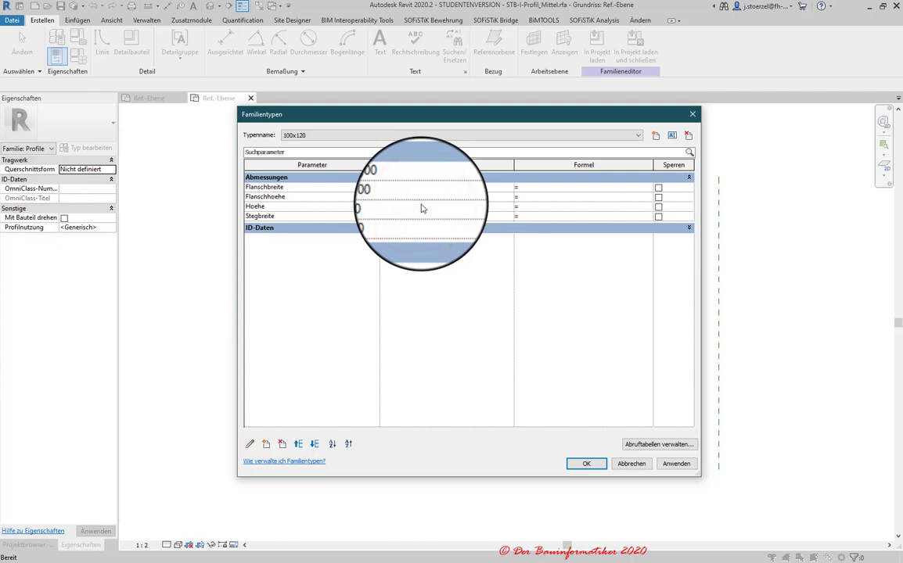
{"action": "left_click", "coordinate": [418, 218]}
{"action": "type", "text": "22,5"}
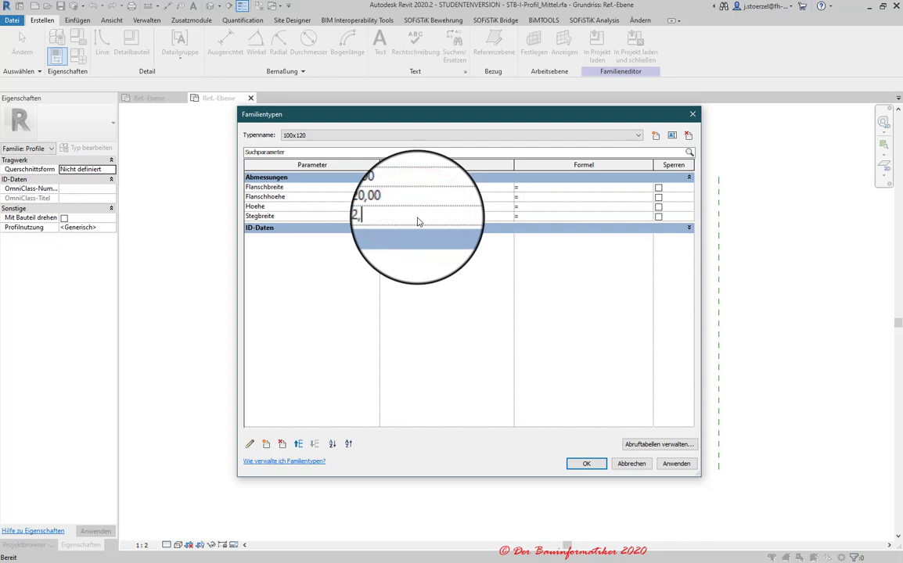
{"action": "left_click", "coordinate": [669, 463]}
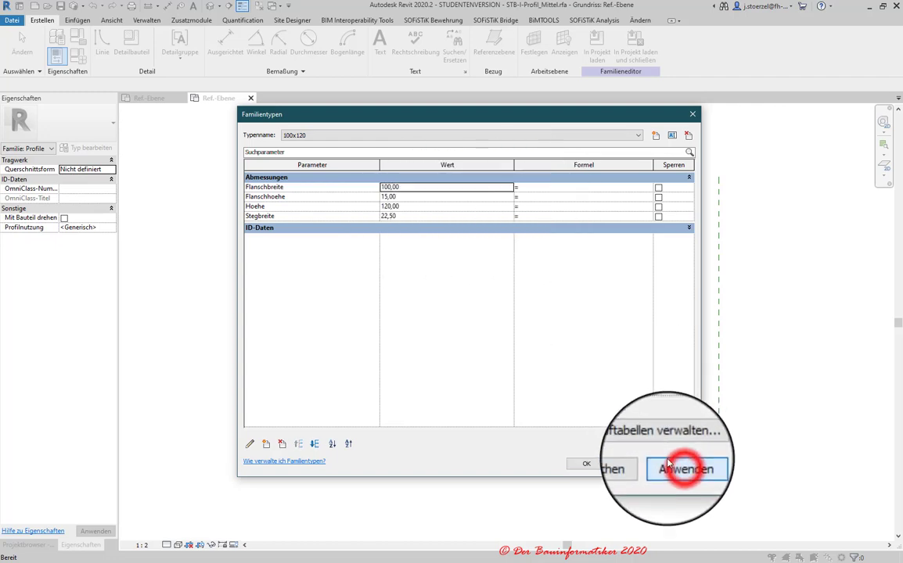
Create type 35x35 with Flanschbreite 35, Flanschhoehe 5.5, Hoehe 35, Stegbreite 8.5 and apply
{"action": "left_click", "coordinate": [655, 135]}
{"action": "type", "text": "35x35"}
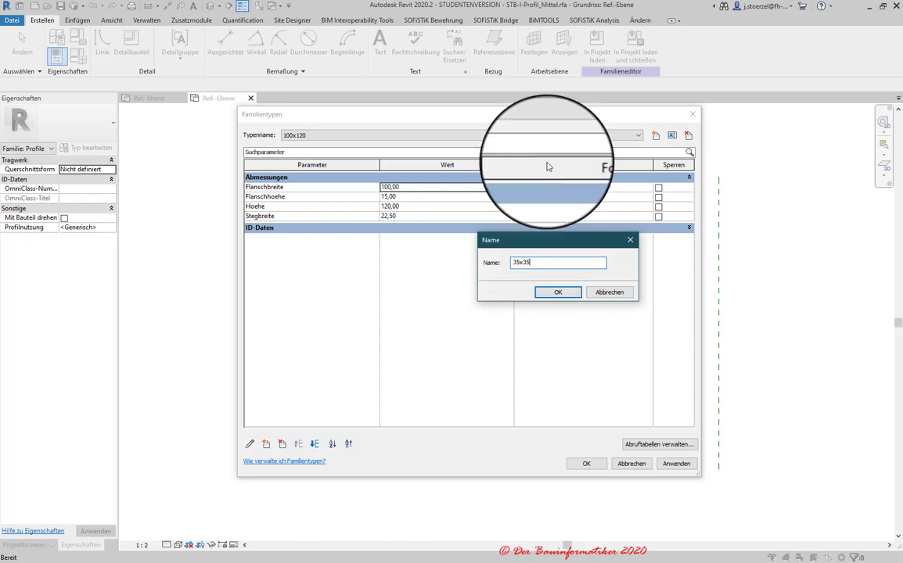
{"action": "left_click", "coordinate": [559, 291]}
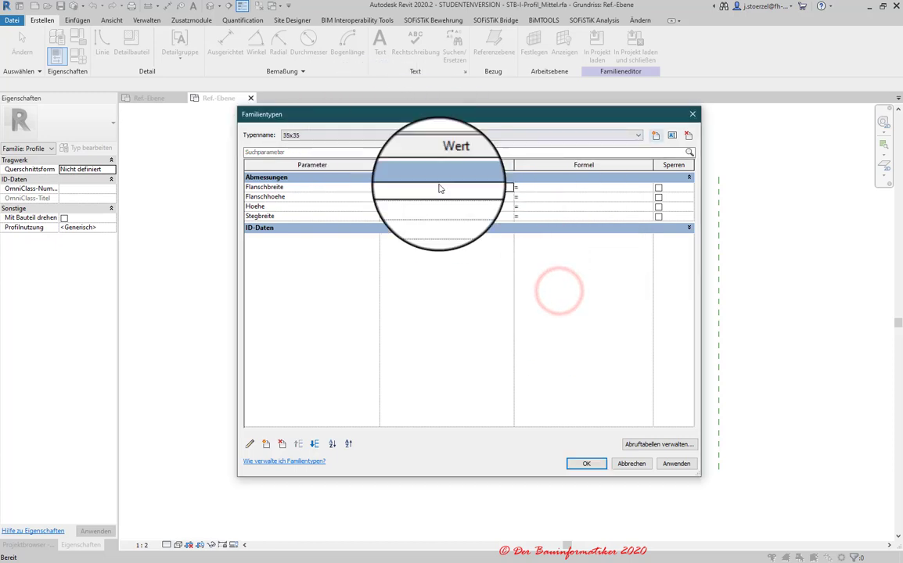
{"action": "left_click", "coordinate": [409, 189]}
{"action": "type", "text": "35"}
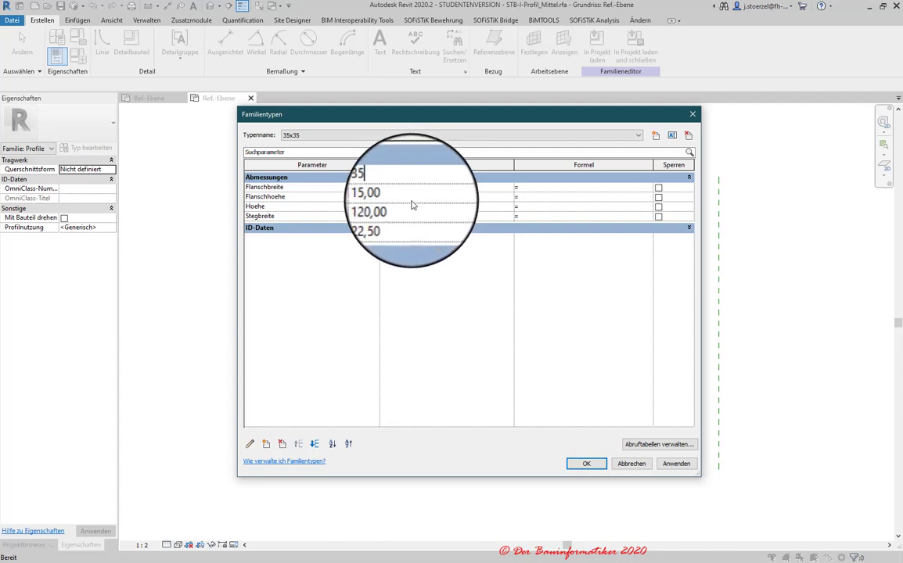
{"action": "left_click", "coordinate": [411, 198]}
{"action": "type", "text": "5,"}
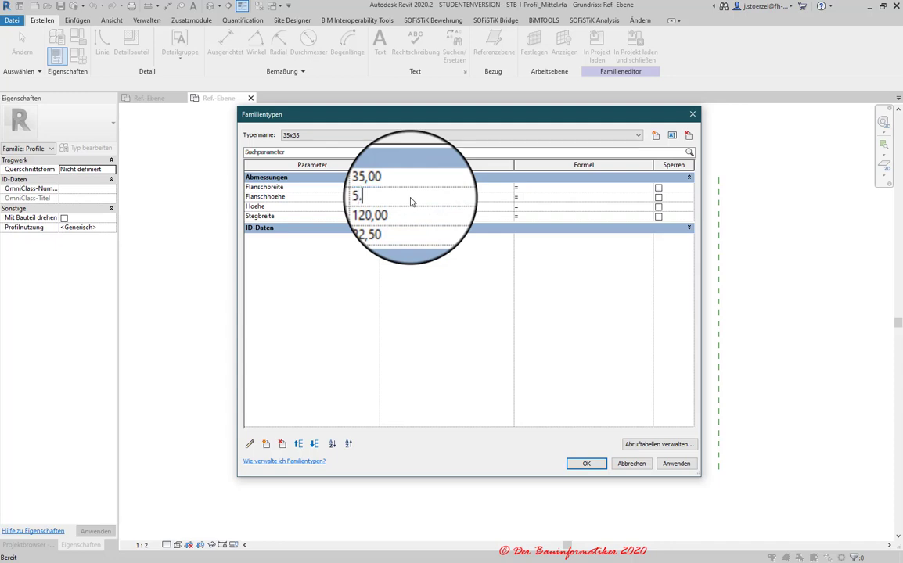
{"action": "left_click", "coordinate": [423, 212]}
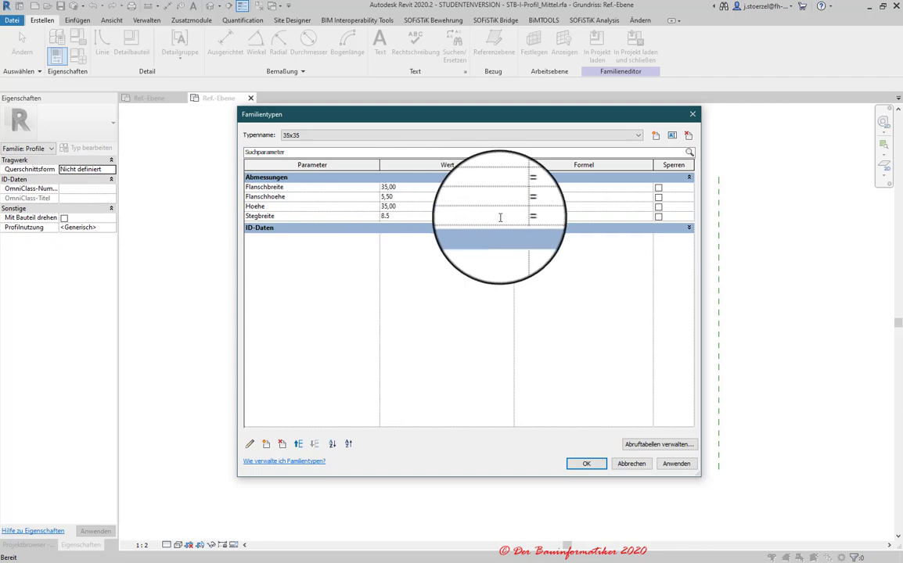
{"action": "left_click", "coordinate": [675, 464]}
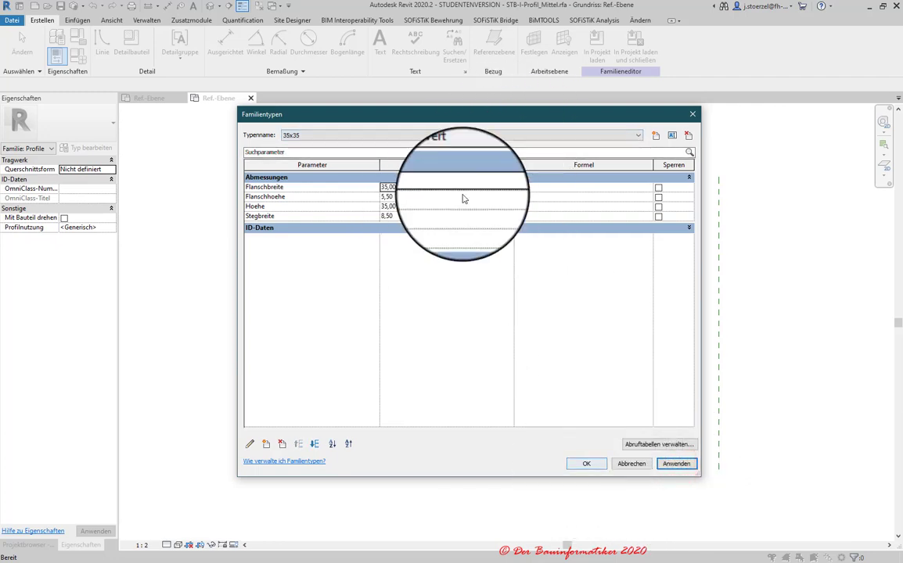
Switch back to type 100x120, apply, and close Family Types with OK
{"action": "left_click", "coordinate": [348, 134]}
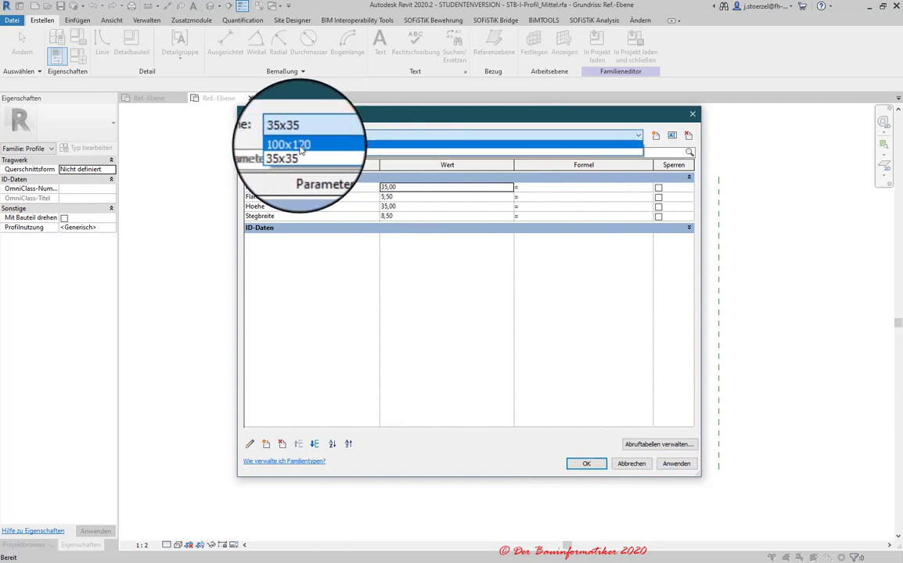
{"action": "left_click", "coordinate": [302, 144]}
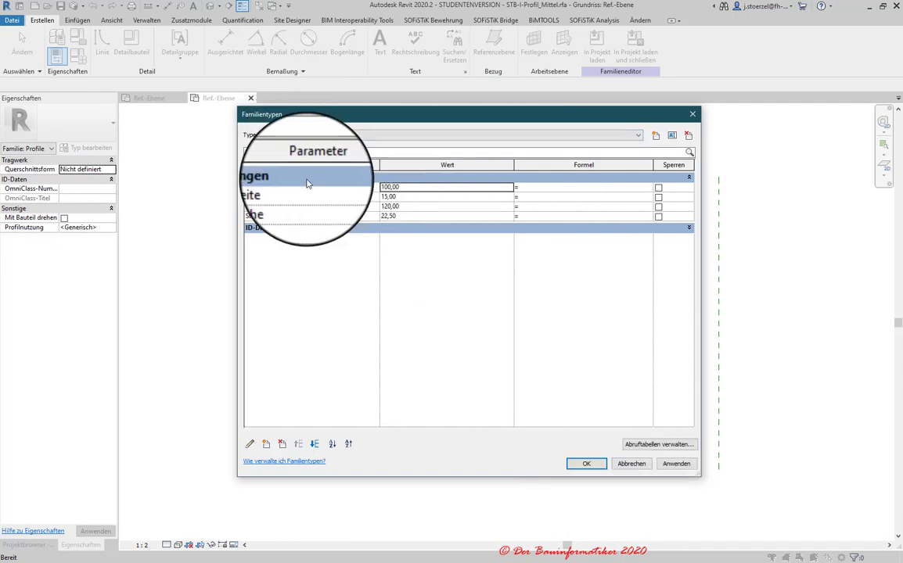
{"action": "left_click", "coordinate": [675, 463]}
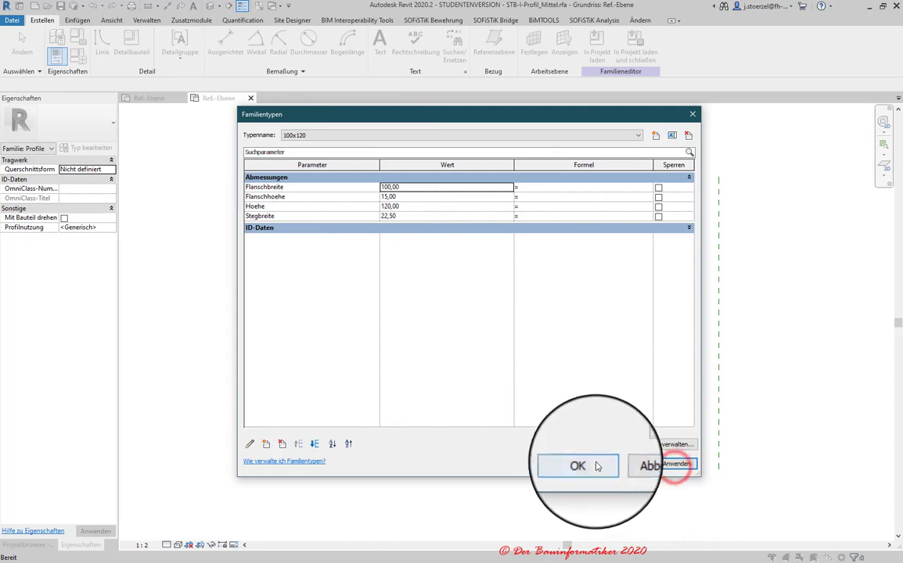
{"action": "left_click", "coordinate": [594, 465]}
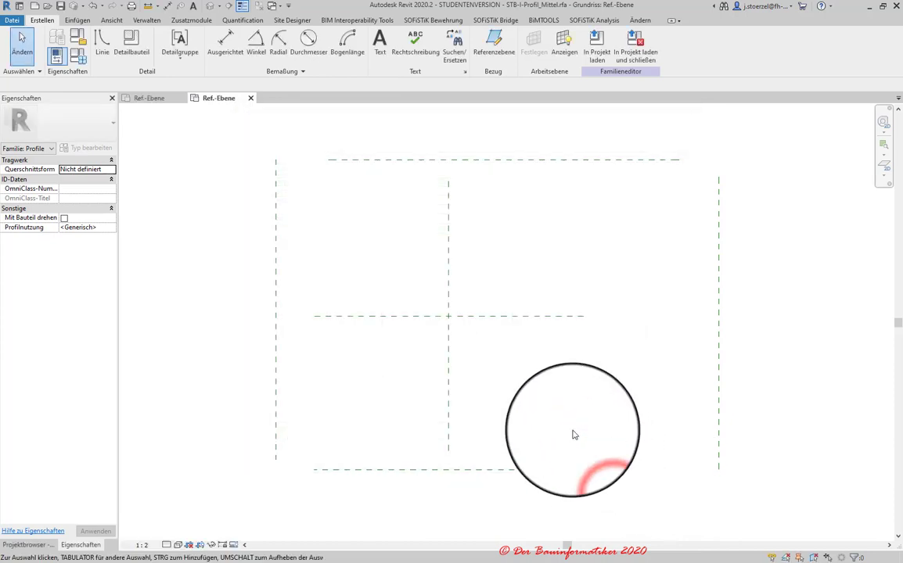
{"action": "mouse_move", "coordinate": [445, 258]}
{"action": "middle_mouse_down"}
{"action": "mouse_move", "coordinate": [511, 268]}
{"action": "mouse_move", "coordinate": [445, 274]}
{"action": "middle_mouse_up"}
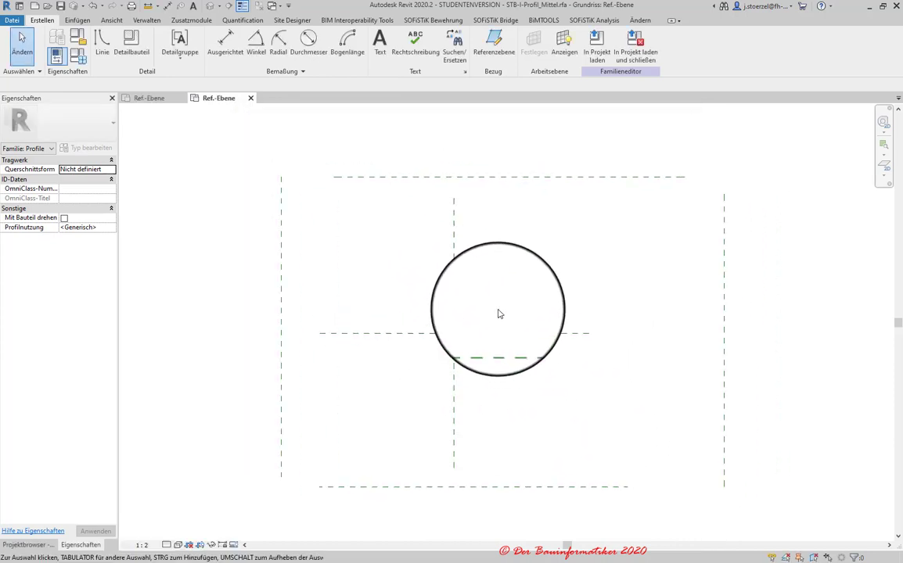
{"action": "middle_click_drag", "start_coordinate": [500, 312], "coordinate": [473, 302]}
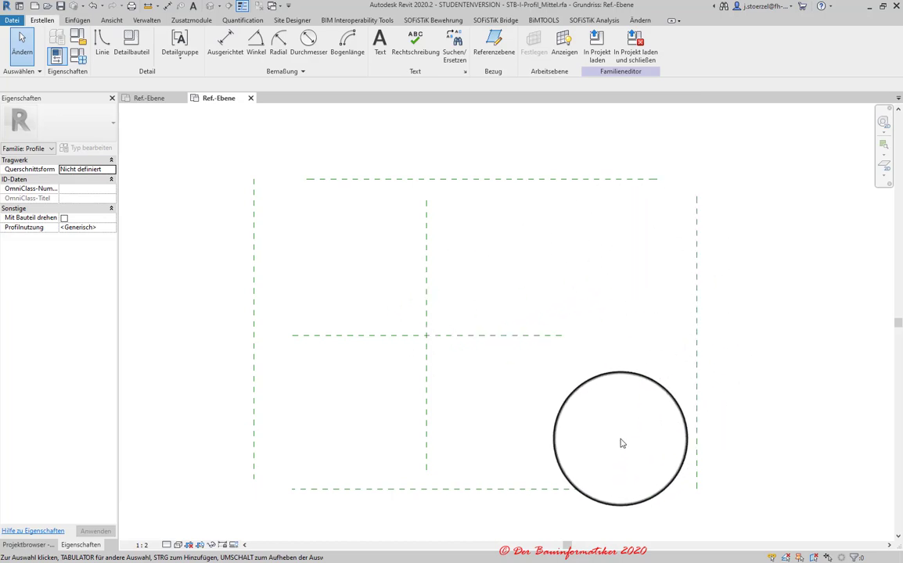
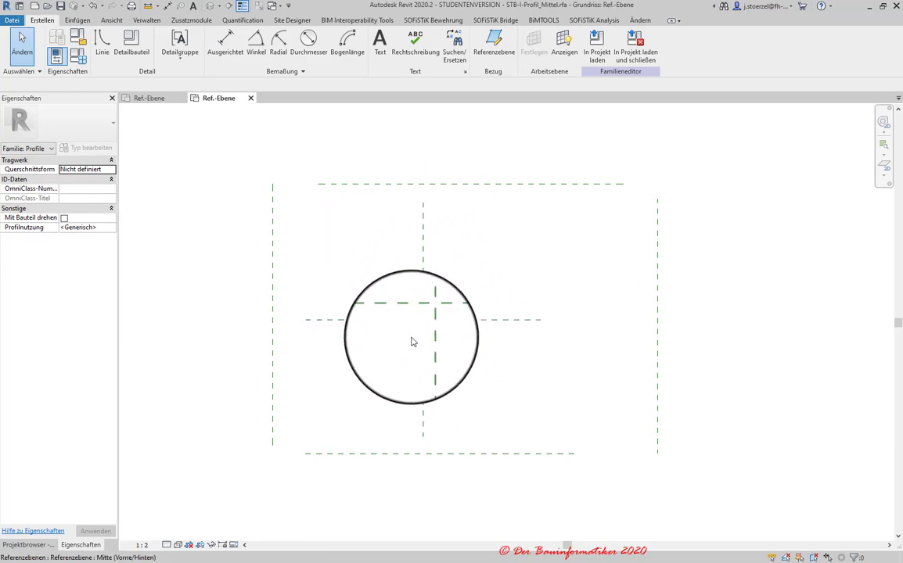
Chain an aligned dimension across the left, centre and right vertical planes and make it EQ
{"action": "left_click", "coordinate": [226, 43]}
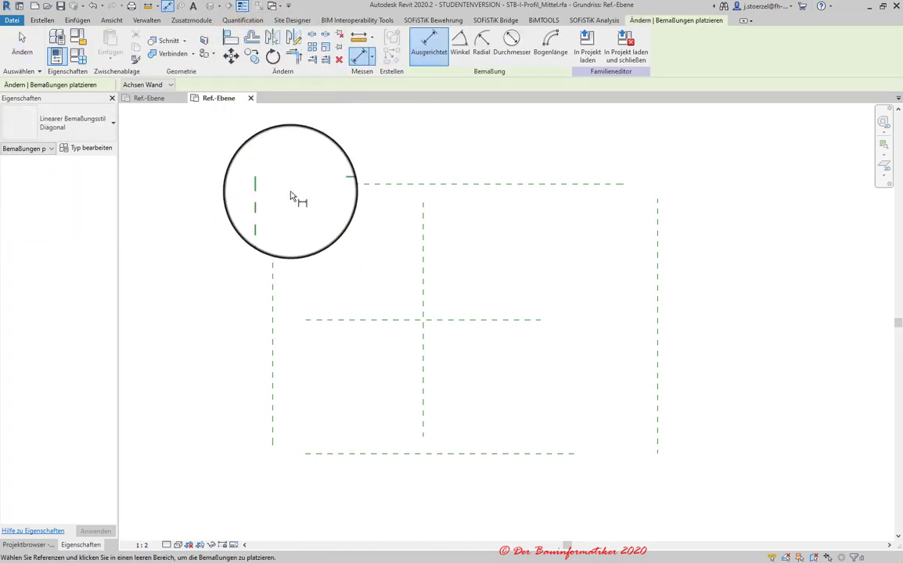
{"action": "left_click", "coordinate": [273, 216]}
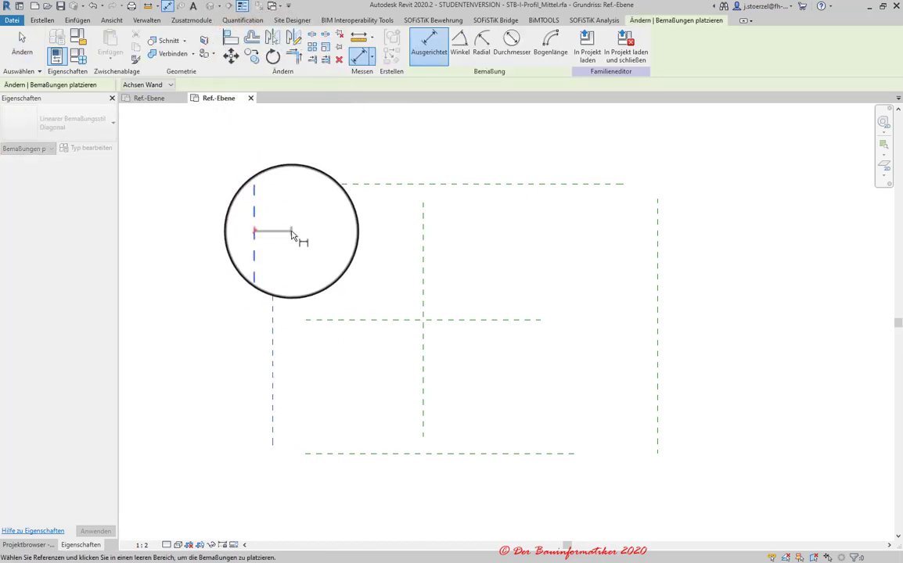
{"action": "left_click", "coordinate": [423, 249]}
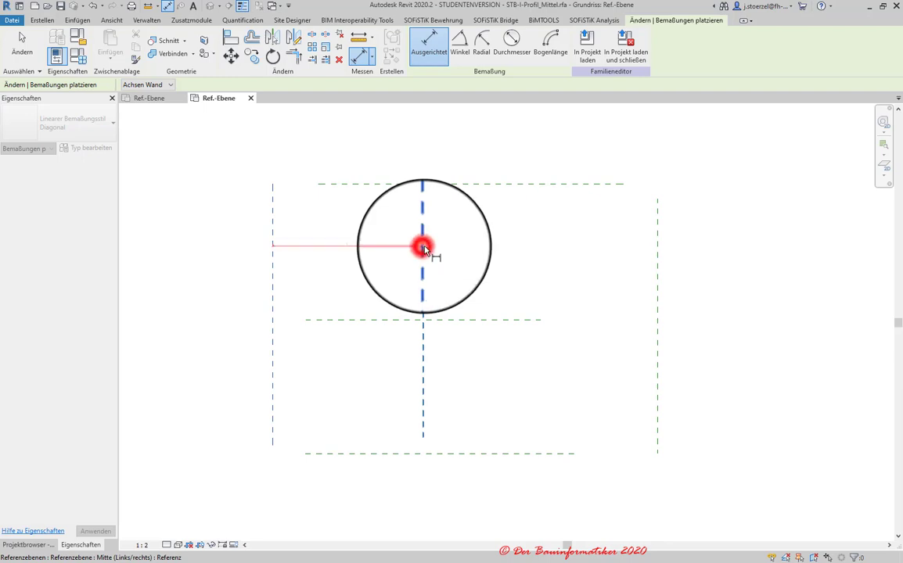
{"action": "left_click", "coordinate": [657, 254]}
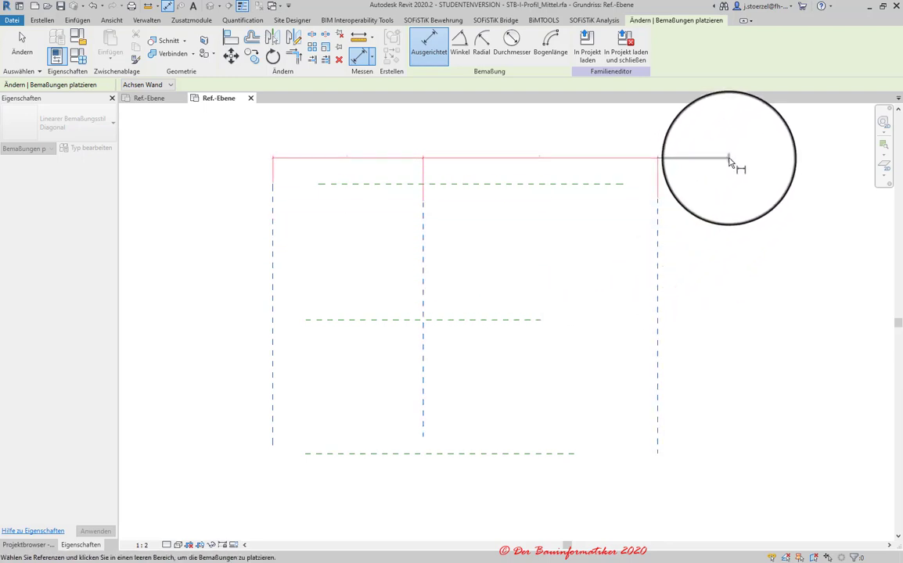
{"action": "middle_click_drag", "start_coordinate": [696, 128], "coordinate": [747, 178]}
{"action": "left_click", "coordinate": [747, 178]}
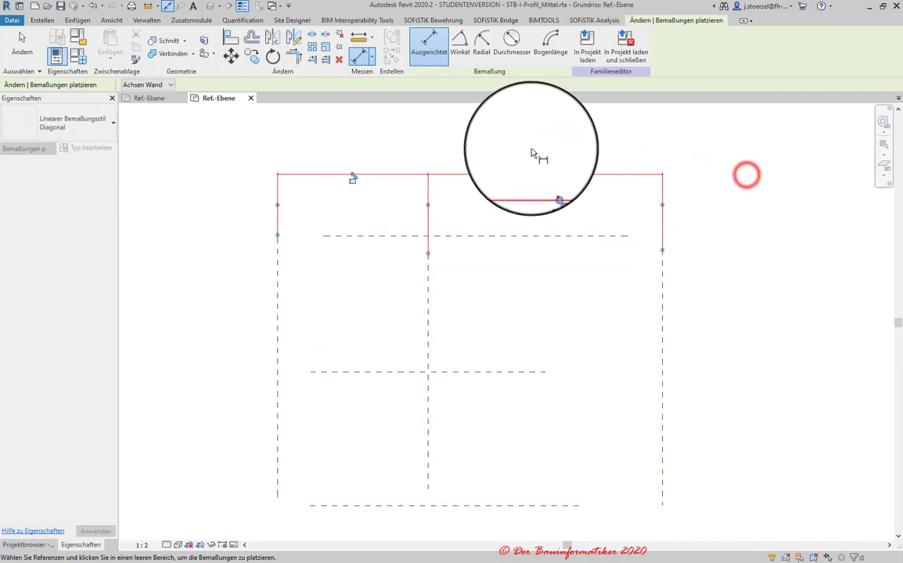
{"action": "left_click", "coordinate": [469, 159]}
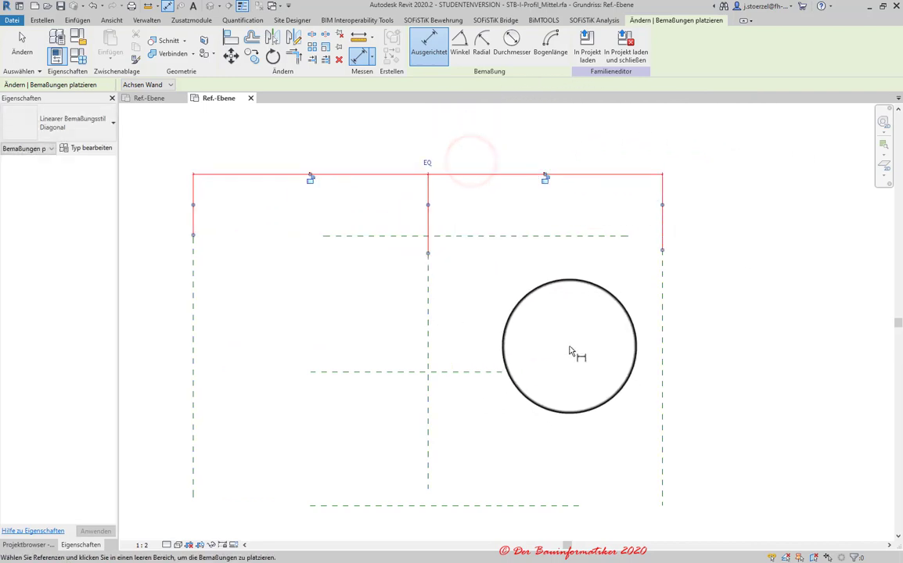
Chain the top, middle and bottom horizontal planes with an EQ dimension placed to the right
{"action": "scroll", "coordinate": [554, 332], "scroll_direction": "down", "scroll_amount": 2}
{"action": "left_click", "coordinate": [567, 269]}
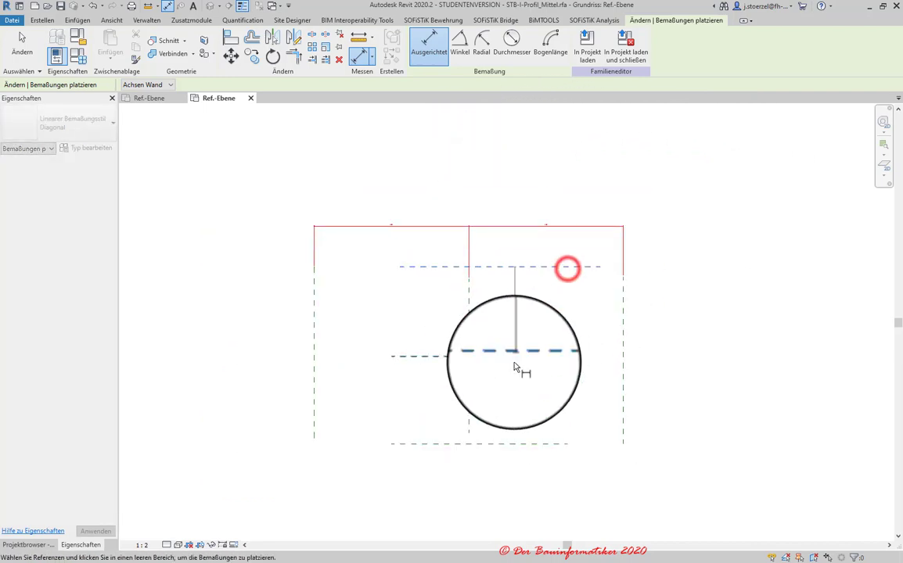
{"action": "left_click", "coordinate": [517, 357]}
{"action": "left_click", "coordinate": [529, 443]}
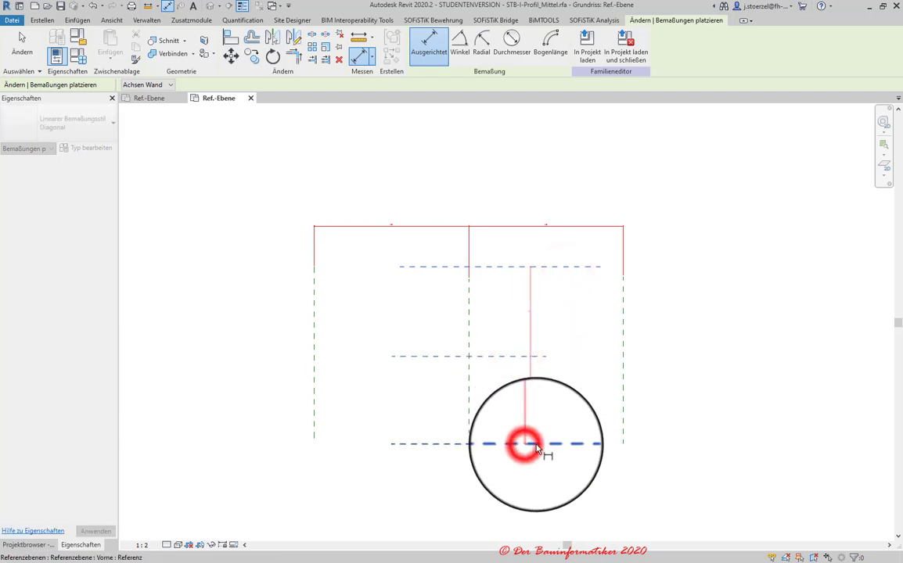
{"action": "left_click", "coordinate": [648, 467]}
{"action": "left_click", "coordinate": [660, 357]}
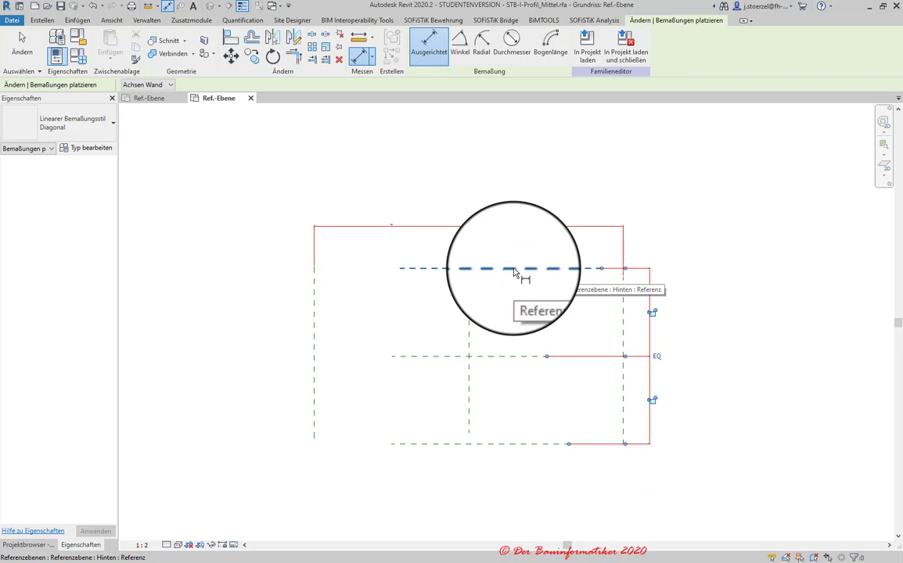
{"action": "key", "text": "Escape"}
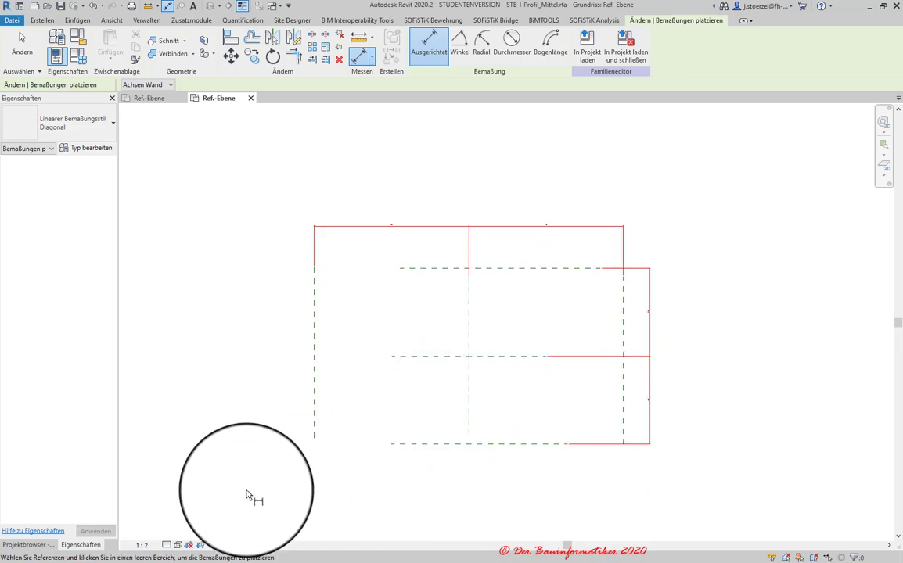
{"action": "key", "text": "Escape"}
Set the view scale to 1:25 and recentre the drawing
{"action": "left_click", "coordinate": [141, 544]}
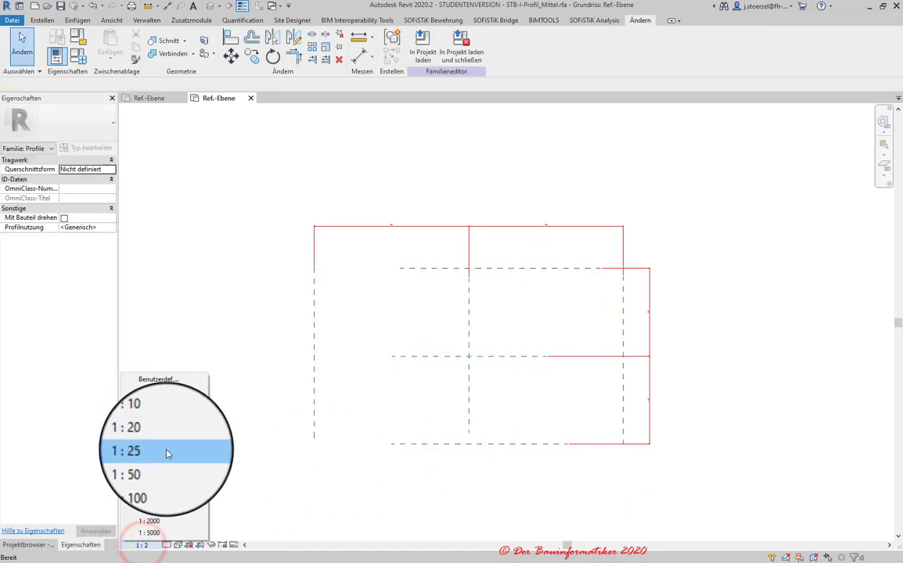
{"action": "left_click", "coordinate": [167, 452]}
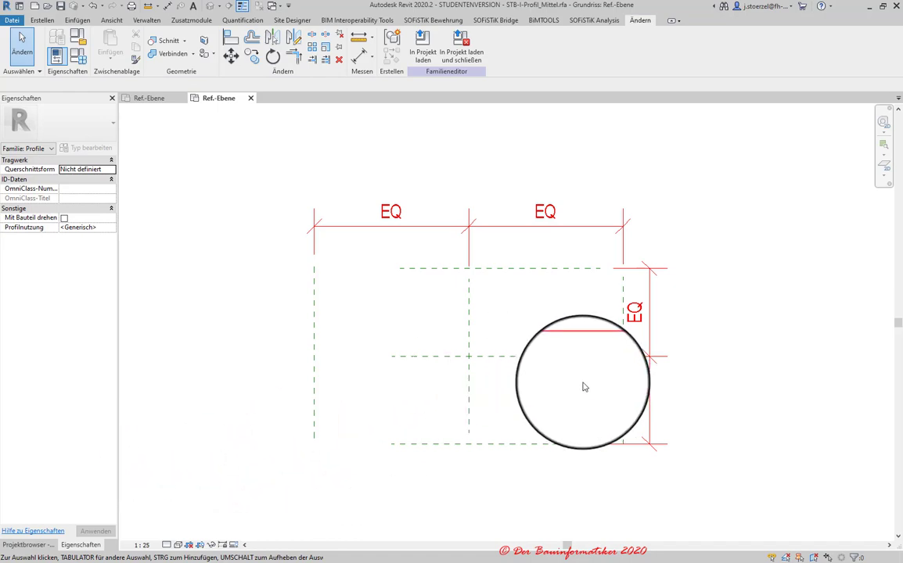
{"action": "scroll", "coordinate": [583, 386], "scroll_direction": "up", "scroll_amount": 1}
{"action": "mouse_move", "coordinate": [580, 389]}
{"action": "left_mouse_down"}
{"action": "mouse_move", "coordinate": [461, 406]}
{"action": "mouse_move", "coordinate": [641, 426]}
{"action": "mouse_move", "coordinate": [326, 417]}
{"action": "mouse_move", "coordinate": [643, 424]}
{"action": "left_mouse_up"}
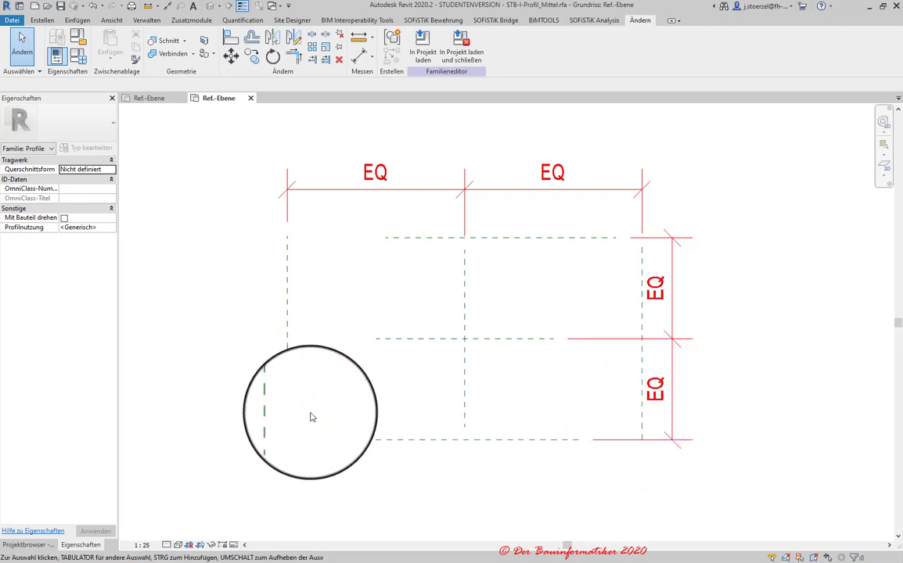
Dimension the outer left and right planes below the profile and label it Flanschbreite (100)
{"action": "left_click", "coordinate": [360, 57]}
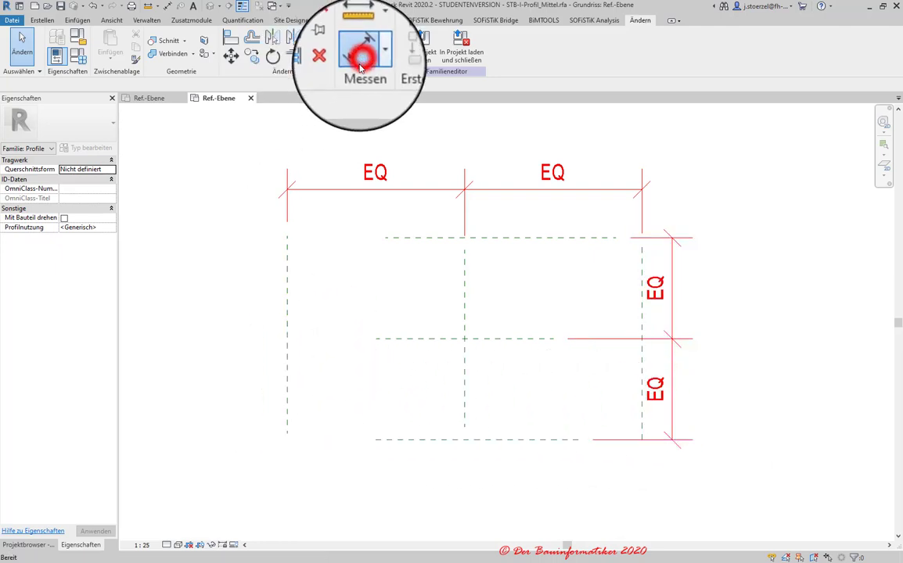
{"action": "left_click", "coordinate": [286, 405]}
{"action": "left_click", "coordinate": [642, 416]}
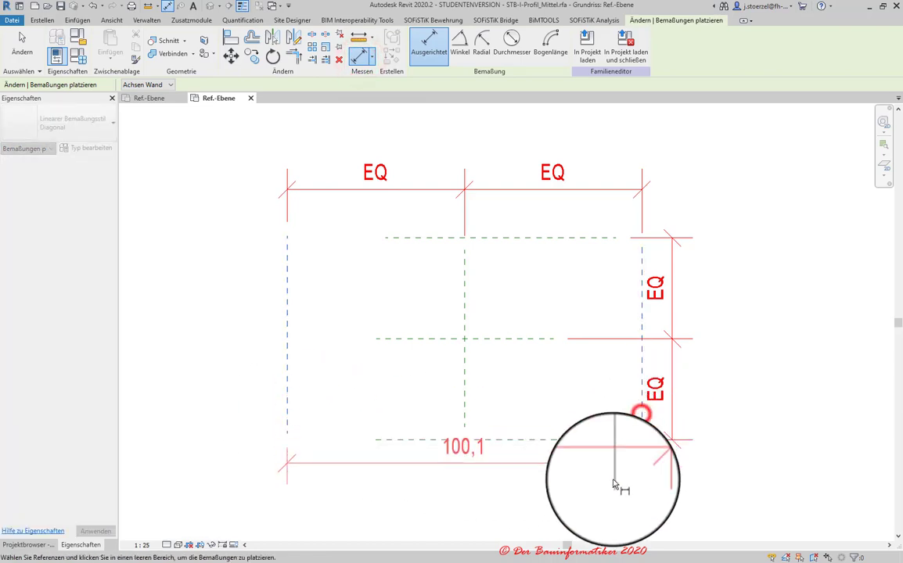
{"action": "left_click", "coordinate": [662, 504]}
{"action": "key", "text": "Escape"}
{"action": "left_click", "coordinate": [554, 500]}
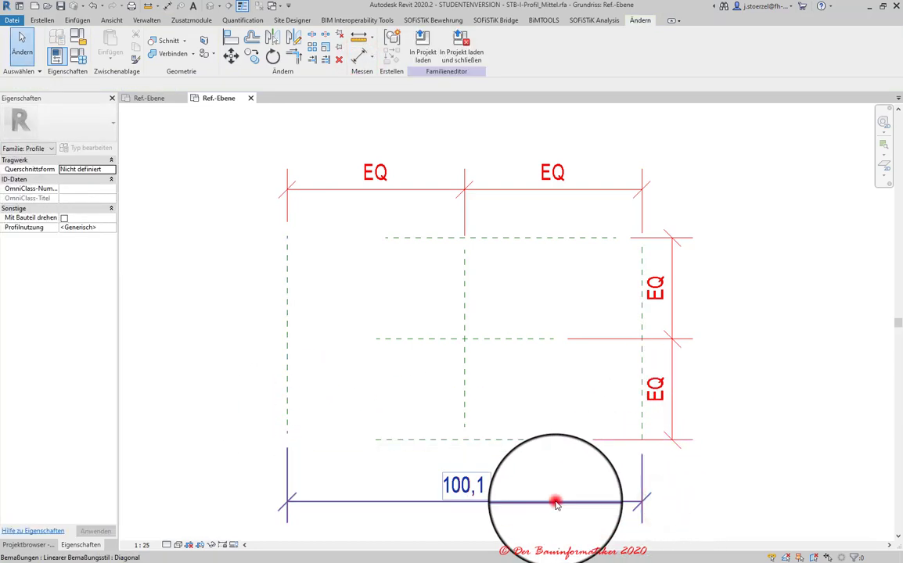
{"action": "left_click", "coordinate": [514, 44]}
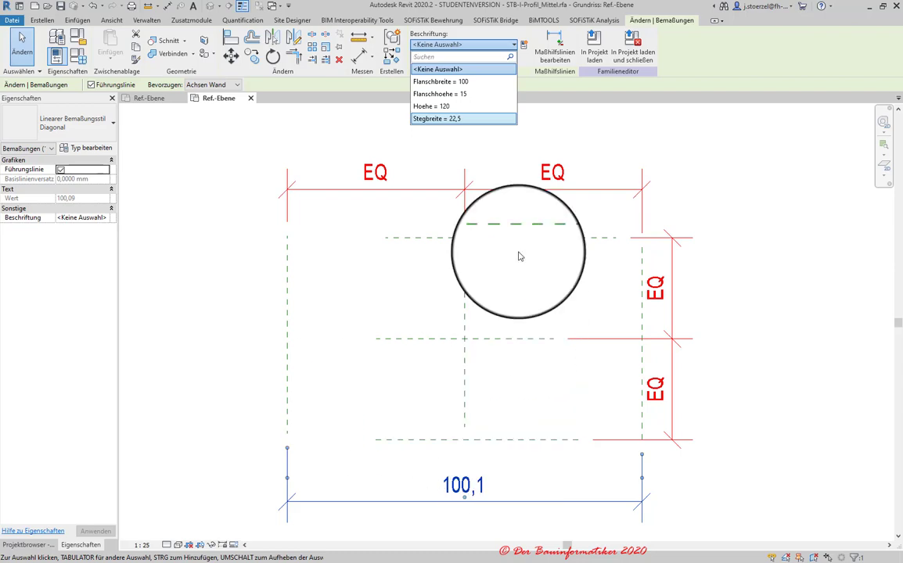
{"action": "left_click", "coordinate": [454, 82]}
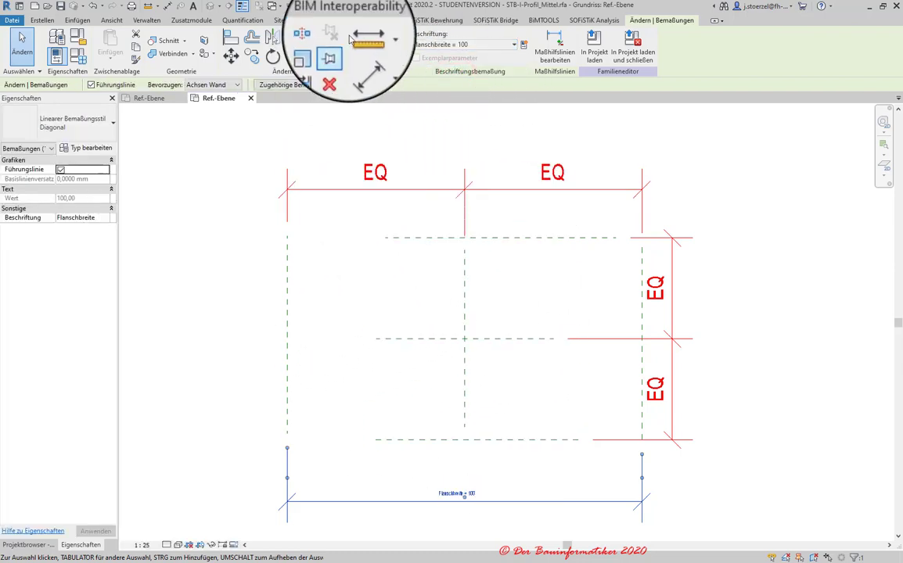
Dimension the bottom and top planes on the left and label it Hoehe, giving Hoehe = 120
{"action": "left_click", "coordinate": [360, 57]}
{"action": "left_click", "coordinate": [414, 439]}
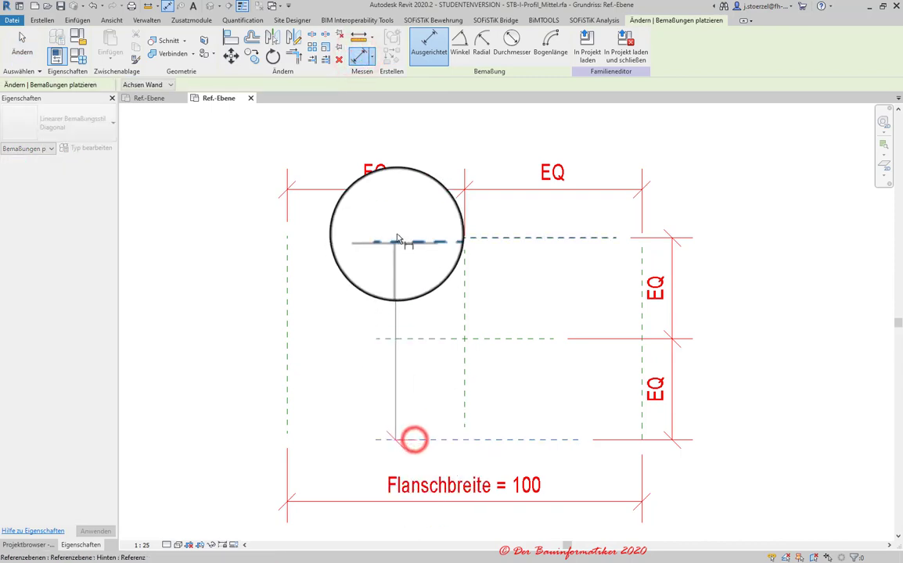
{"action": "left_click", "coordinate": [397, 238]}
{"action": "left_click", "coordinate": [223, 219]}
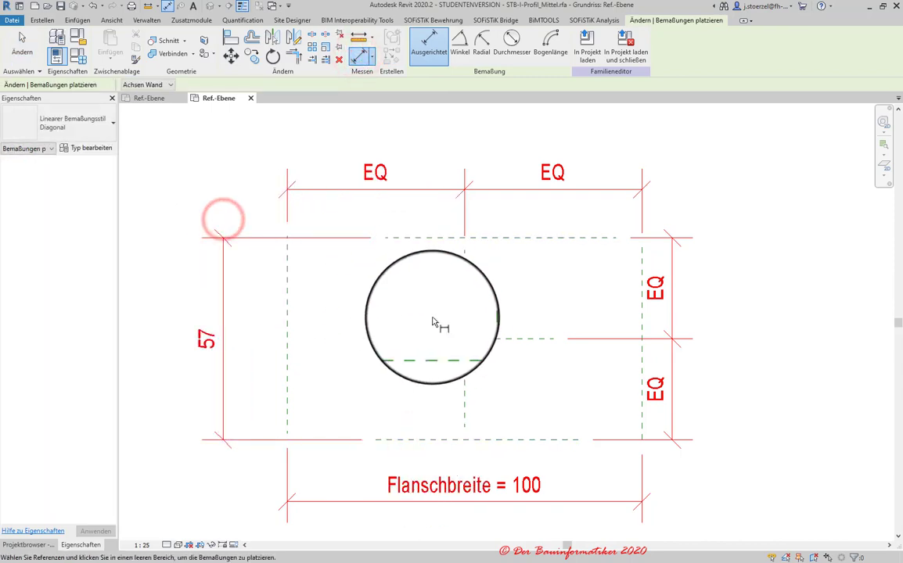
{"action": "key", "text": "Escape"}
{"action": "left_click", "coordinate": [221, 293]}
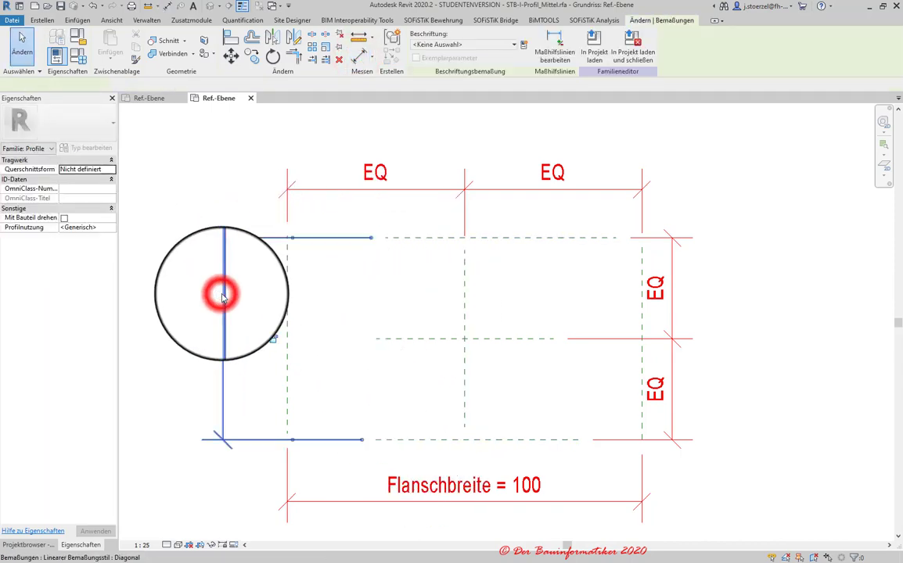
{"action": "left_click", "coordinate": [461, 44]}
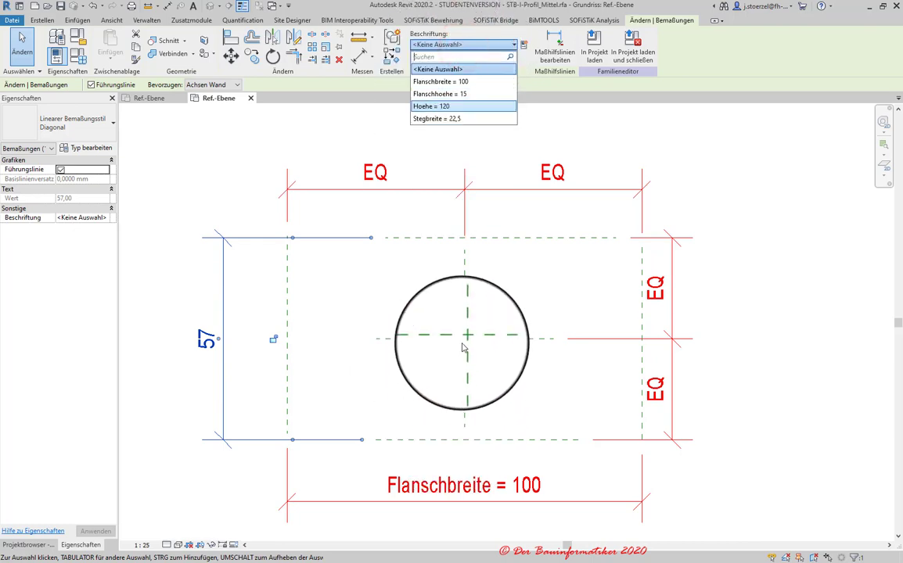
{"action": "left_click_drag", "start_coordinate": [465, 343], "coordinate": [468, 245]}
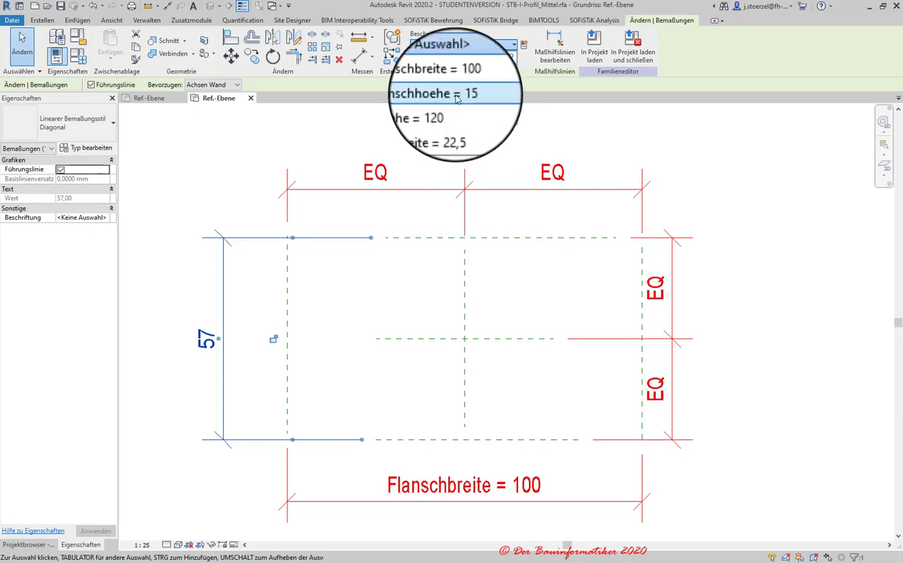
{"action": "left_click", "coordinate": [452, 110]}
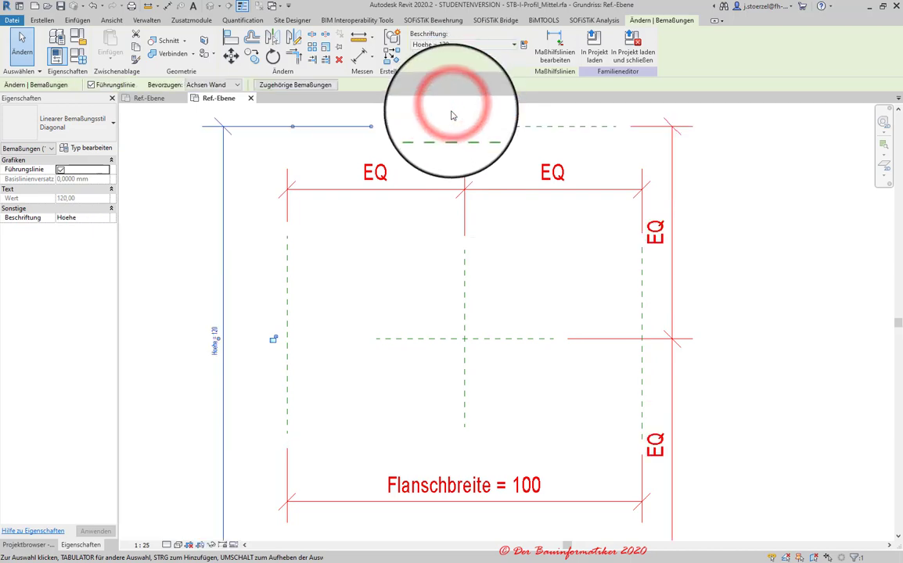
{"action": "left_click_drag", "start_coordinate": [470, 364], "coordinate": [479, 336]}
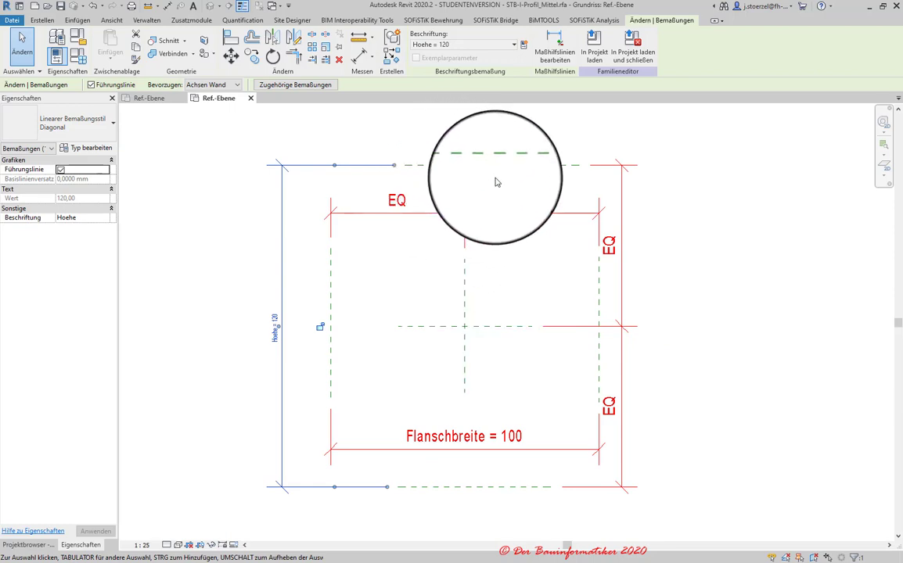
{"action": "left_click", "coordinate": [460, 136]}
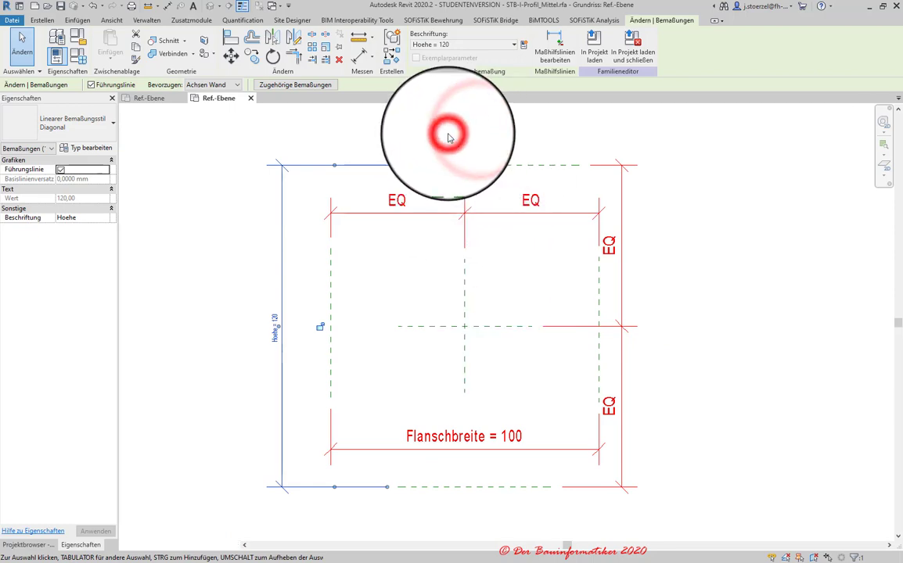
{"action": "left_click", "coordinate": [446, 141]}
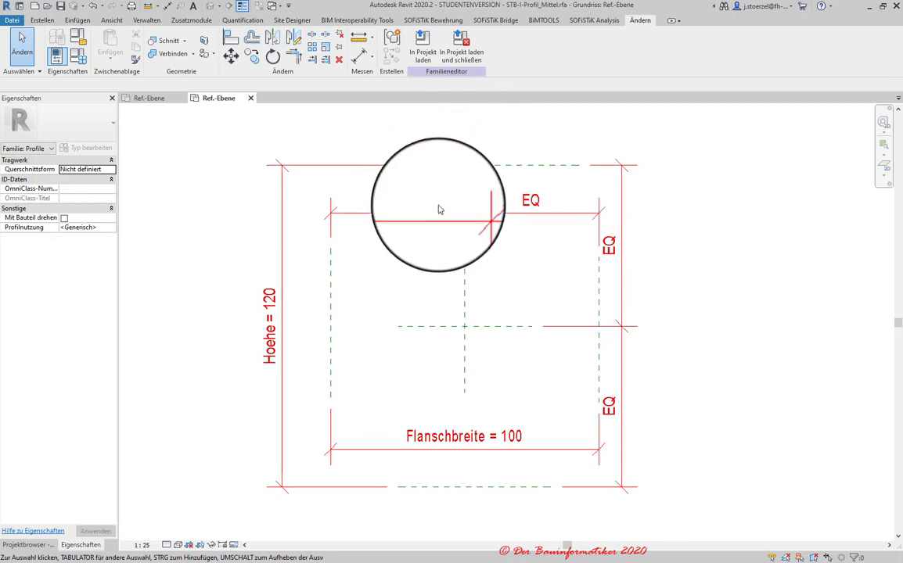
Raise the top EQ dimension and extend the Links reference plane's top end upward
{"action": "left_click_drag", "start_coordinate": [434, 213], "coordinate": [439, 112]}
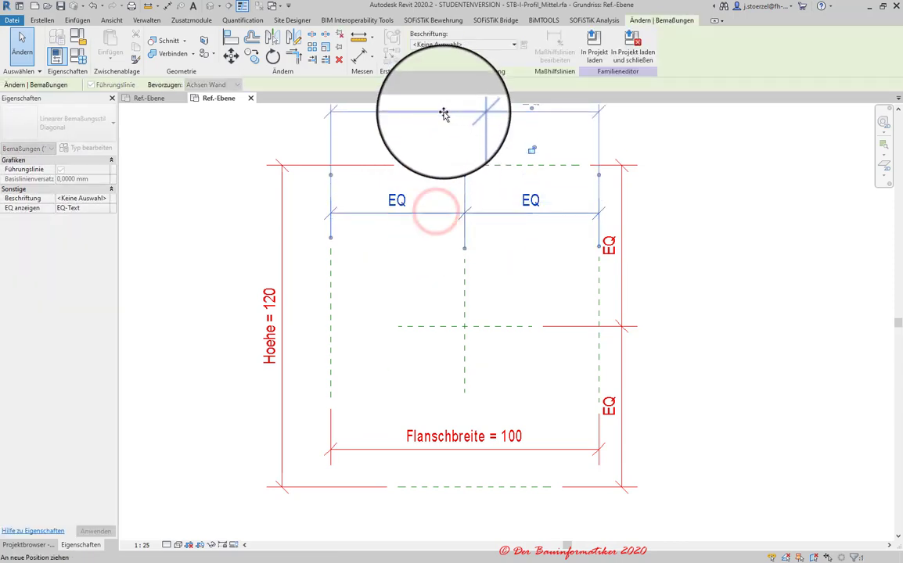
{"action": "scroll", "coordinate": [436, 257], "scroll_direction": "down", "scroll_amount": 1}
{"action": "left_click", "coordinate": [460, 274]}
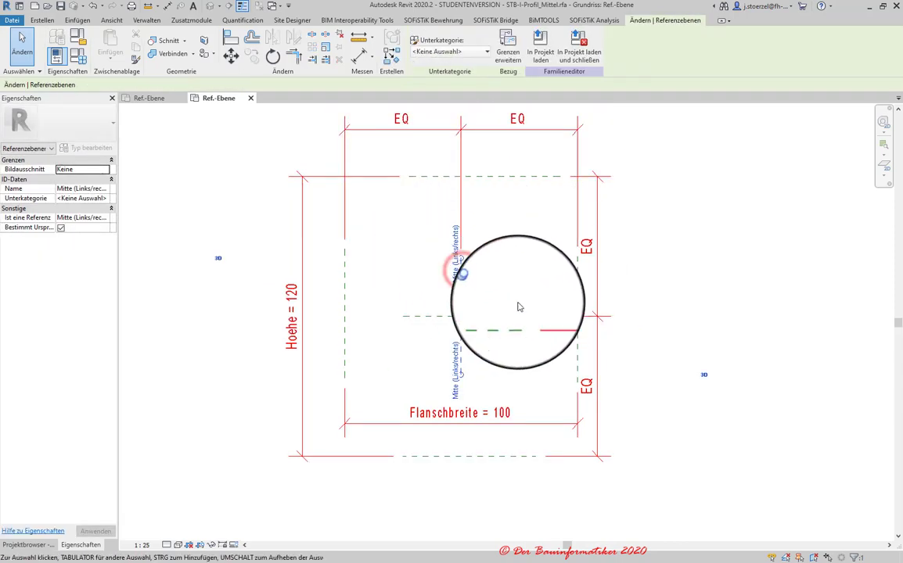
{"action": "left_click", "coordinate": [344, 278]}
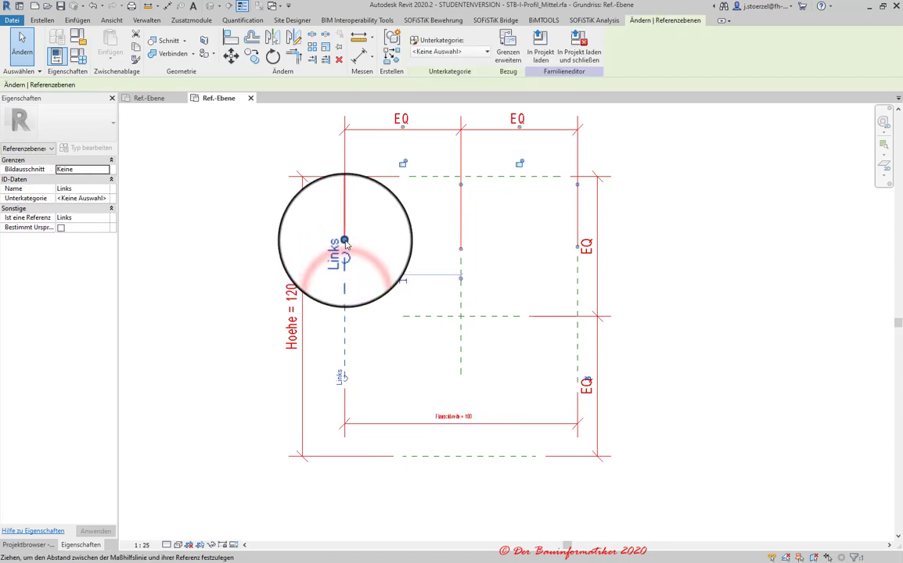
{"action": "left_click_drag", "start_coordinate": [345, 241], "coordinate": [344, 155]}
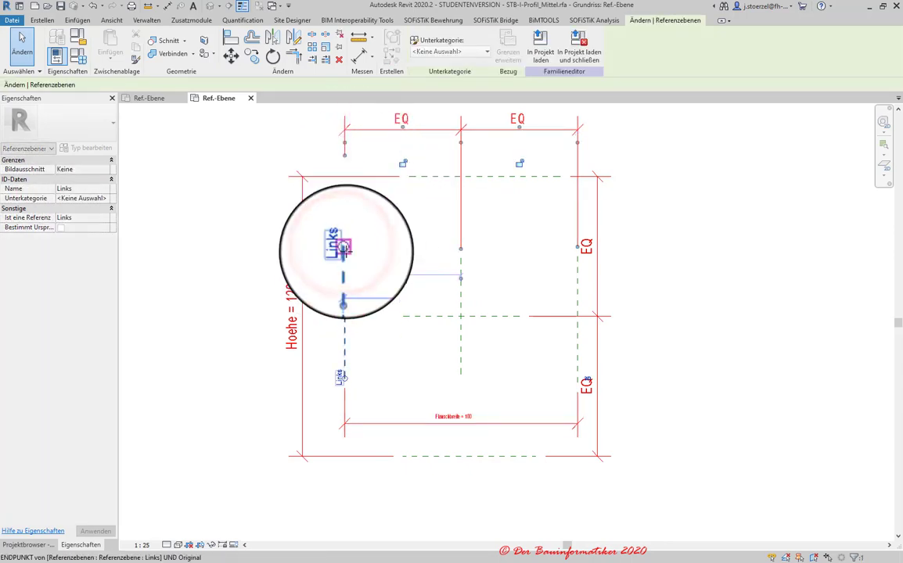
{"action": "left_click", "coordinate": [371, 225]}
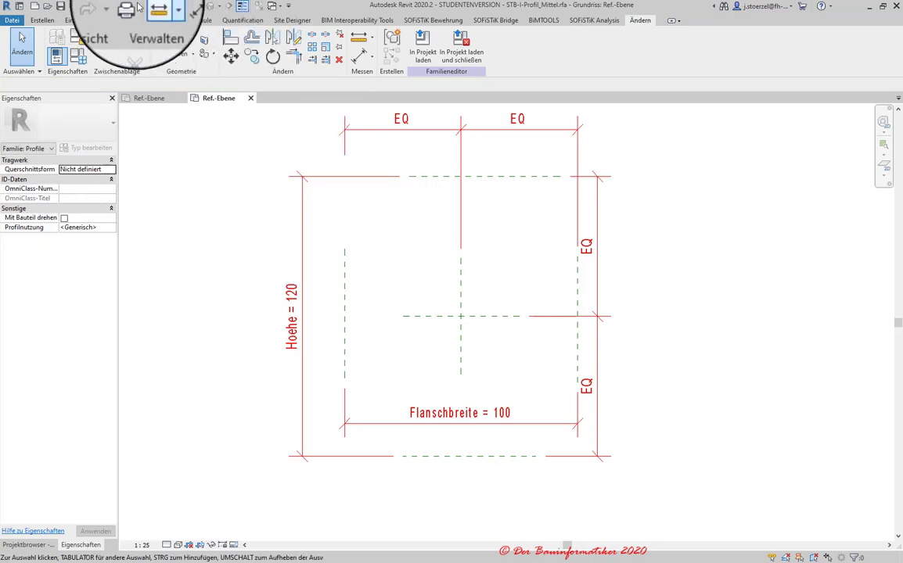
{"action": "left_click", "coordinate": [93, 7]}
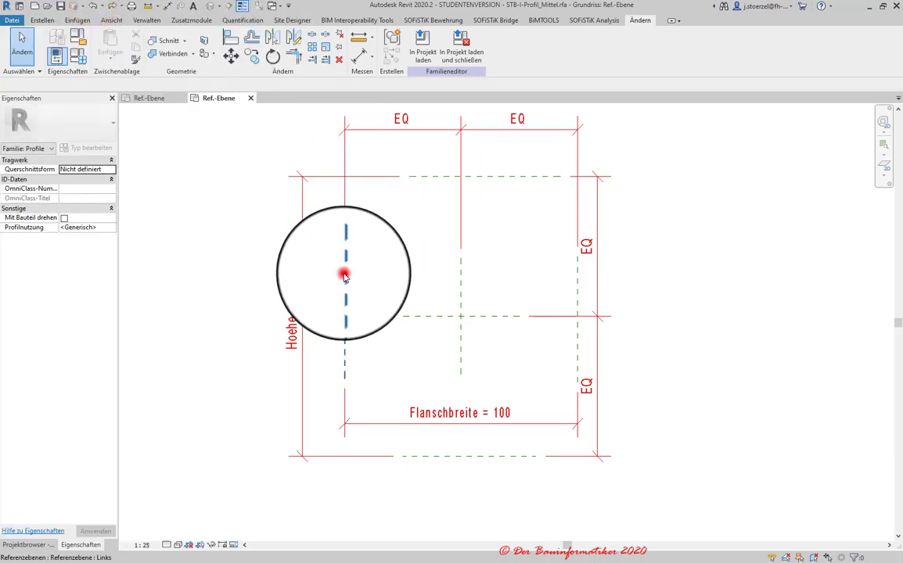
{"action": "left_click", "coordinate": [344, 275]}
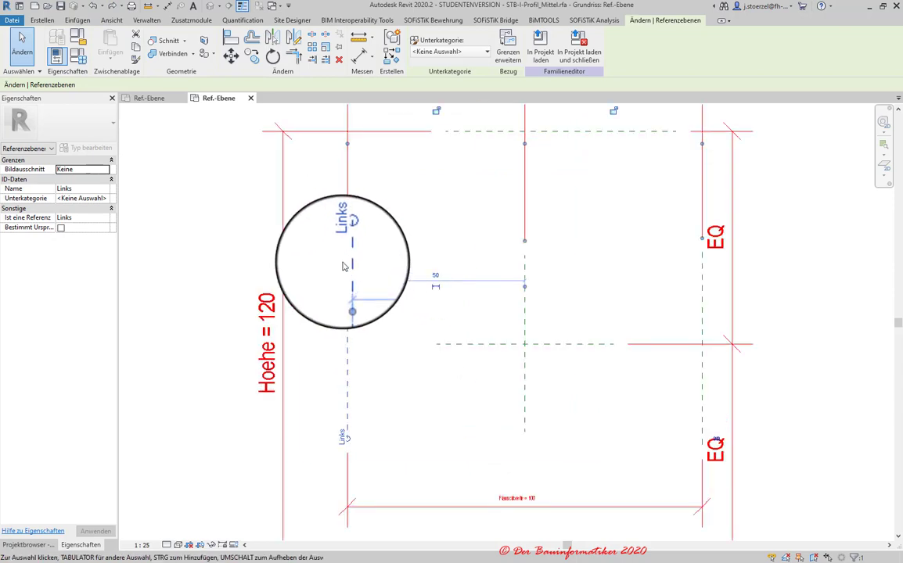
{"action": "left_click", "coordinate": [349, 242]}
{"action": "scroll", "coordinate": [375, 188], "scroll_direction": "down", "scroll_amount": 2}
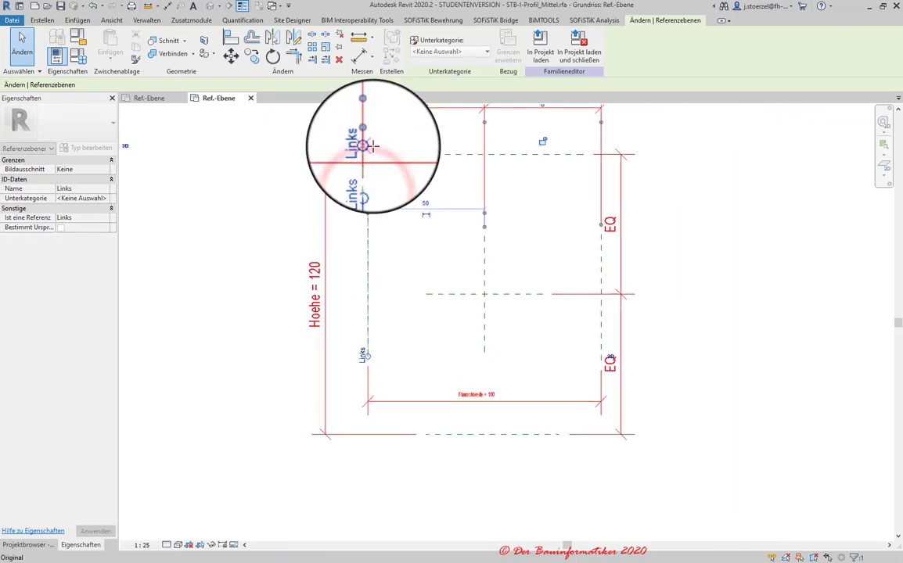
{"action": "left_click_drag", "start_coordinate": [369, 172], "coordinate": [367, 122]}
{"action": "left_click", "coordinate": [605, 252]}
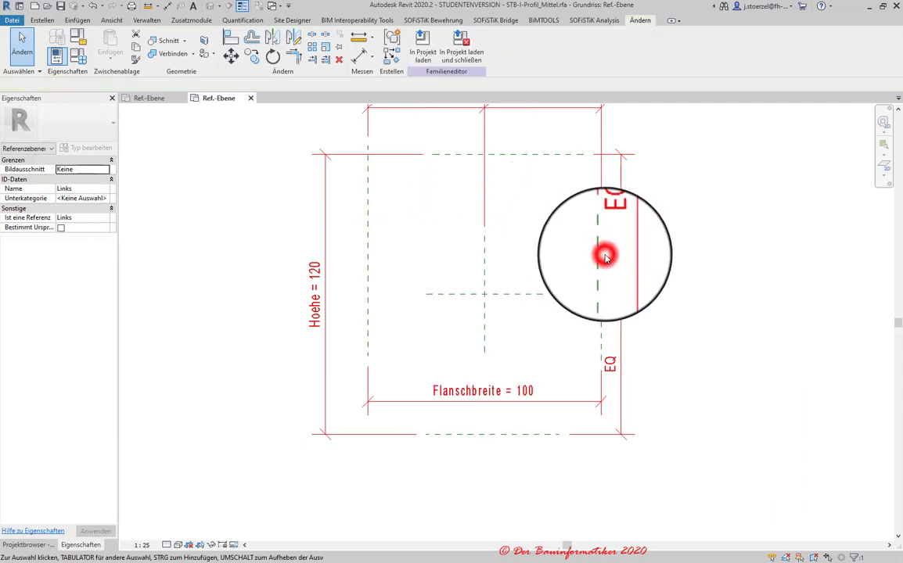
Extend the Rechts reference plane's top end to match the Links plane
{"action": "left_click", "coordinate": [601, 247]}
{"action": "left_click", "coordinate": [605, 235]}
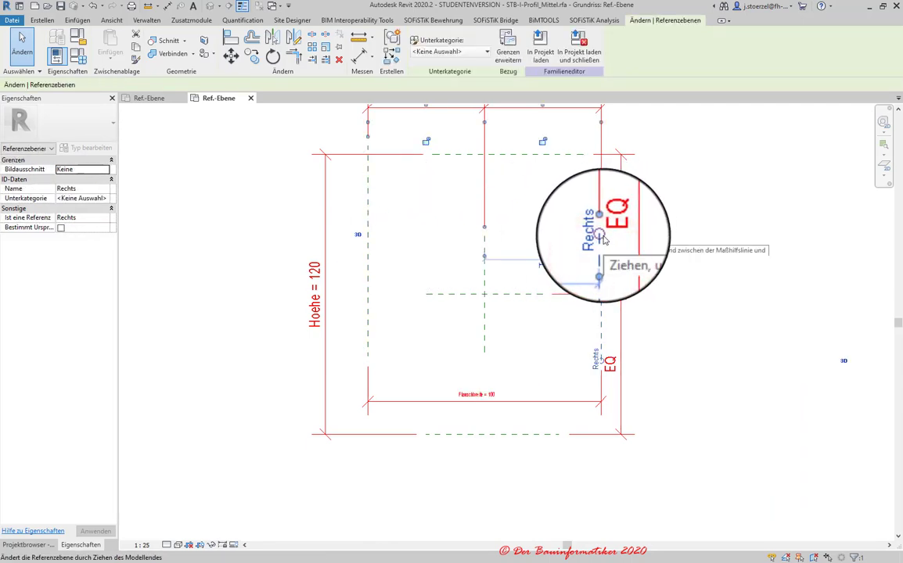
{"action": "scroll", "coordinate": [602, 237], "scroll_direction": "up", "scroll_amount": 2}
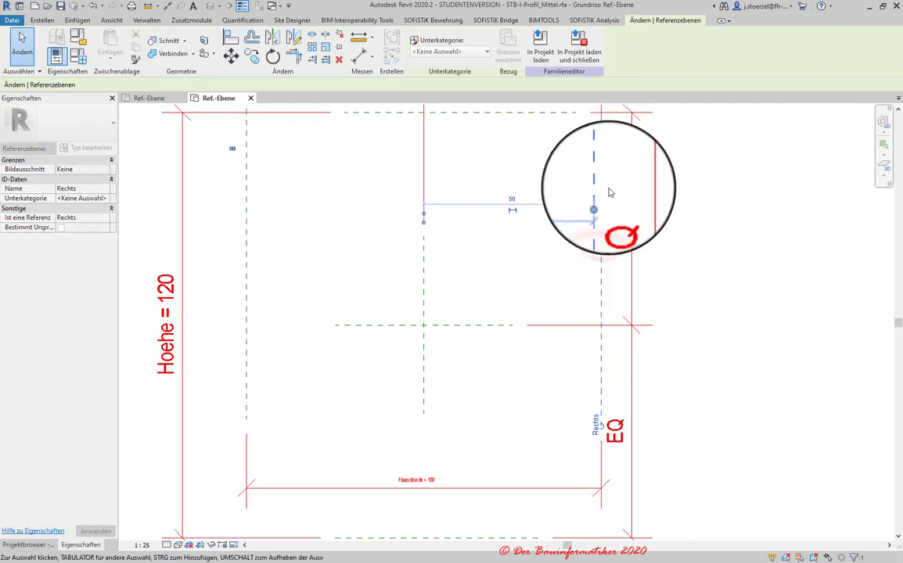
{"action": "scroll", "coordinate": [603, 236], "scroll_direction": "up", "scroll_amount": 2}
{"action": "scroll", "coordinate": [609, 233], "scroll_direction": "down", "scroll_amount": 3}
{"action": "scroll", "coordinate": [610, 233], "scroll_direction": "down", "scroll_amount": 2}
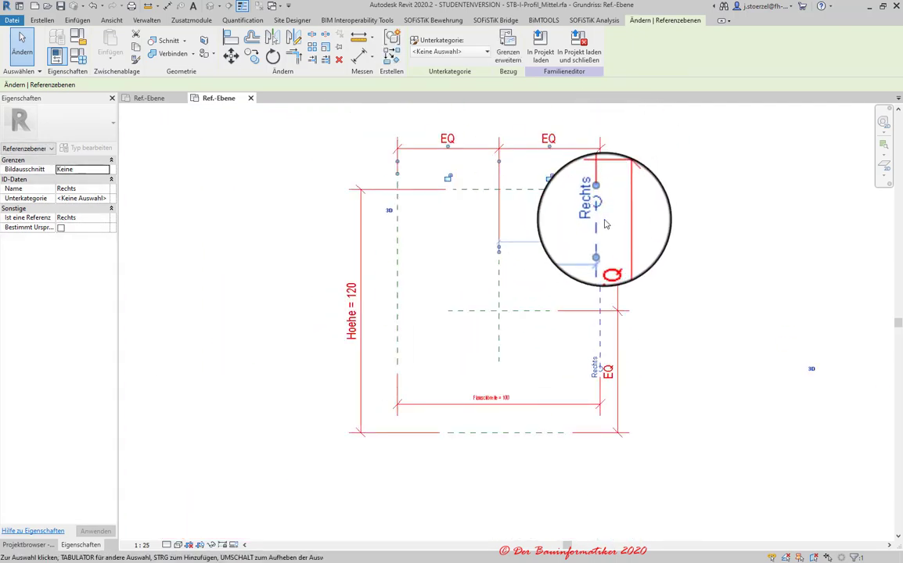
{"action": "left_click", "coordinate": [598, 223]}
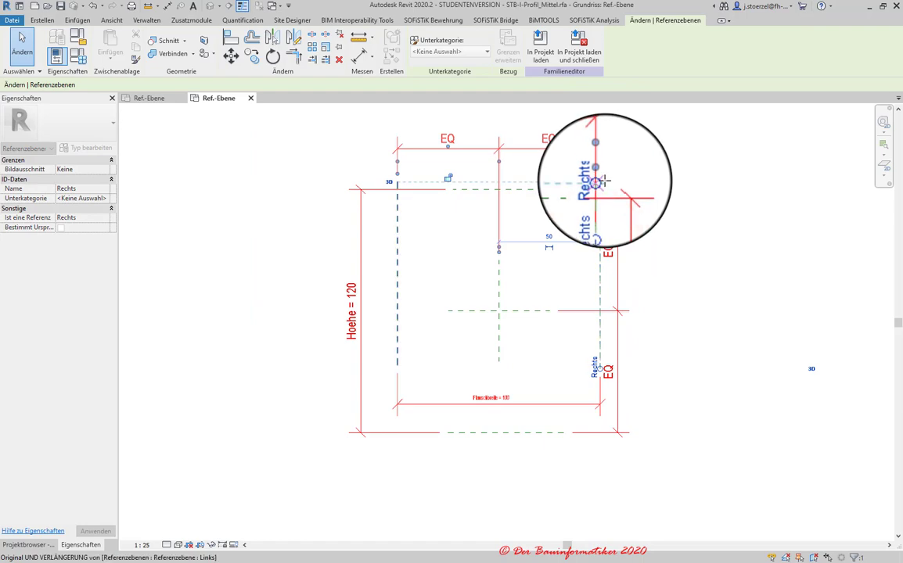
{"action": "scroll", "coordinate": [505, 262], "scroll_direction": "up", "scroll_amount": 2}
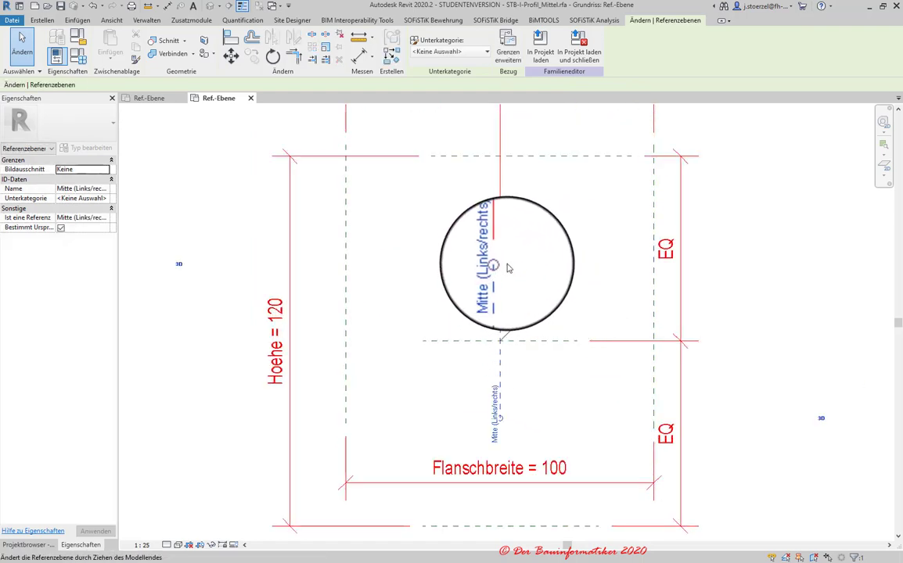
{"action": "key", "text": "Escape"}
{"action": "scroll", "coordinate": [530, 327], "scroll_direction": "down", "scroll_amount": 2}
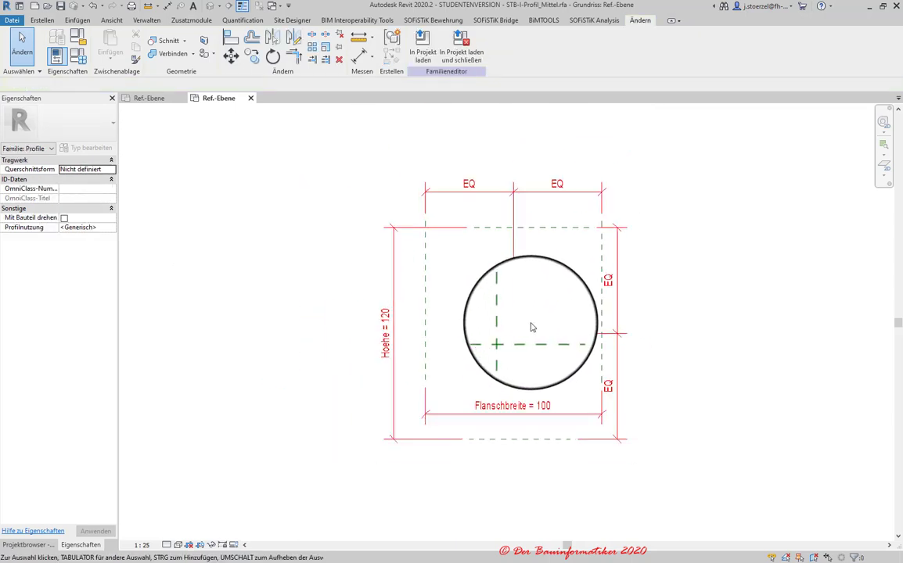
{"action": "left_click", "coordinate": [604, 363]}
{"action": "left_click", "coordinate": [601, 381]}
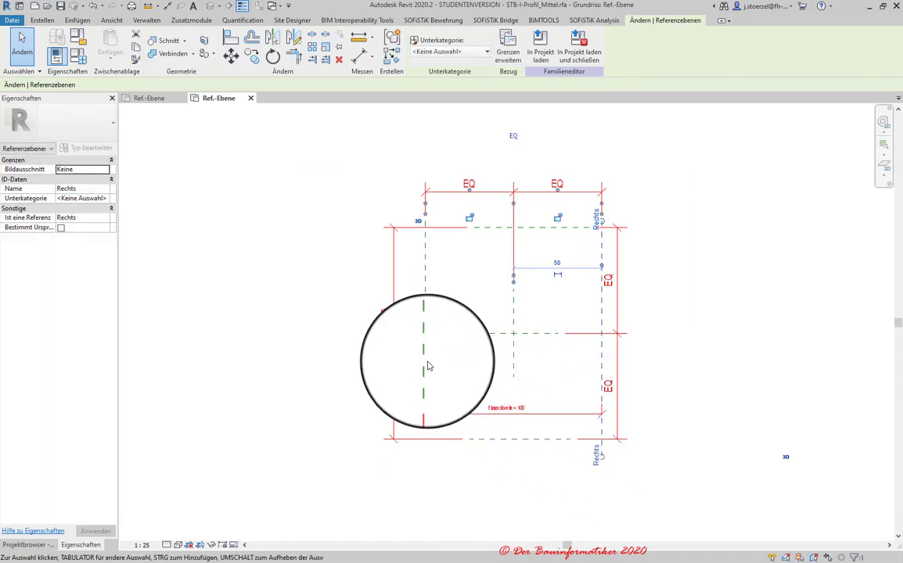
{"action": "left_click", "coordinate": [425, 360]}
{"action": "left_click", "coordinate": [425, 377]}
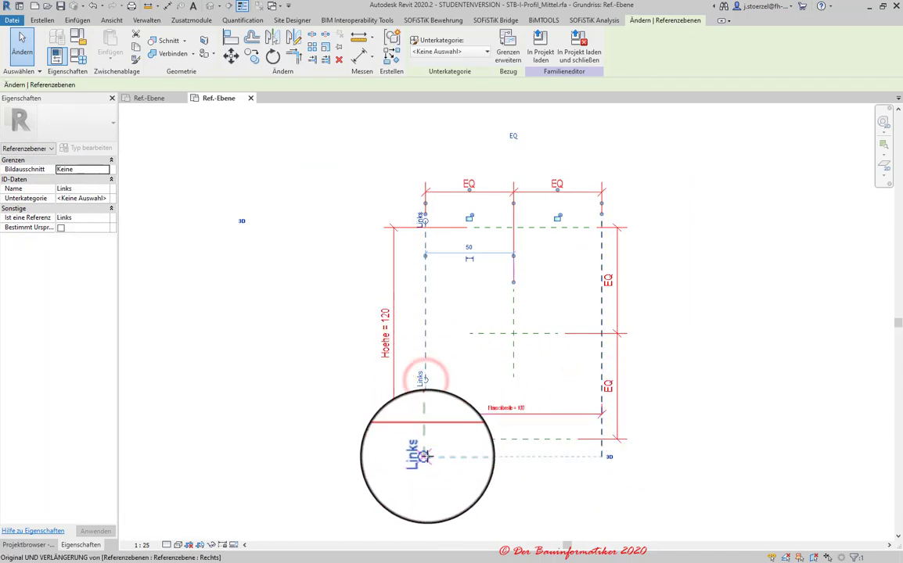
Move the Flanschbreite dimension further below the profile
{"action": "left_click", "coordinate": [469, 413]}
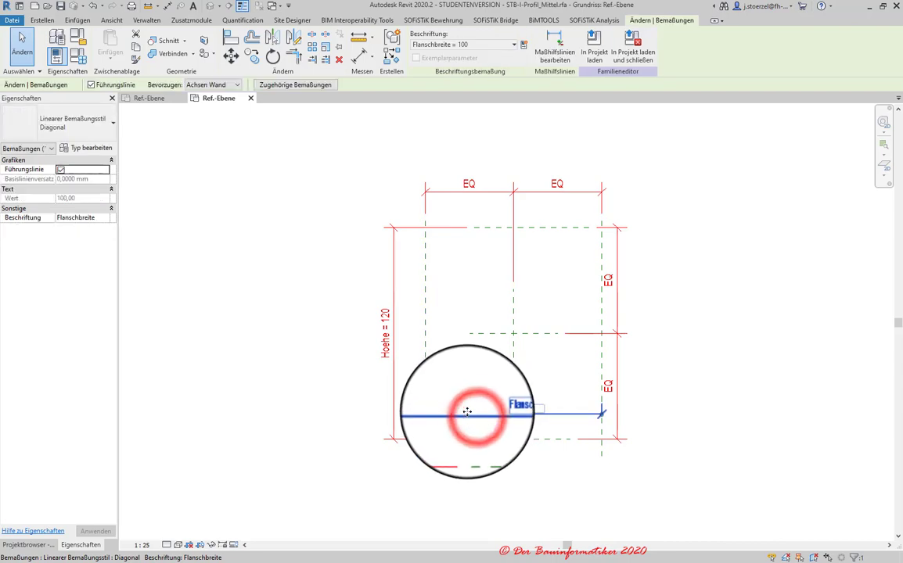
{"action": "left_click", "coordinate": [459, 413]}
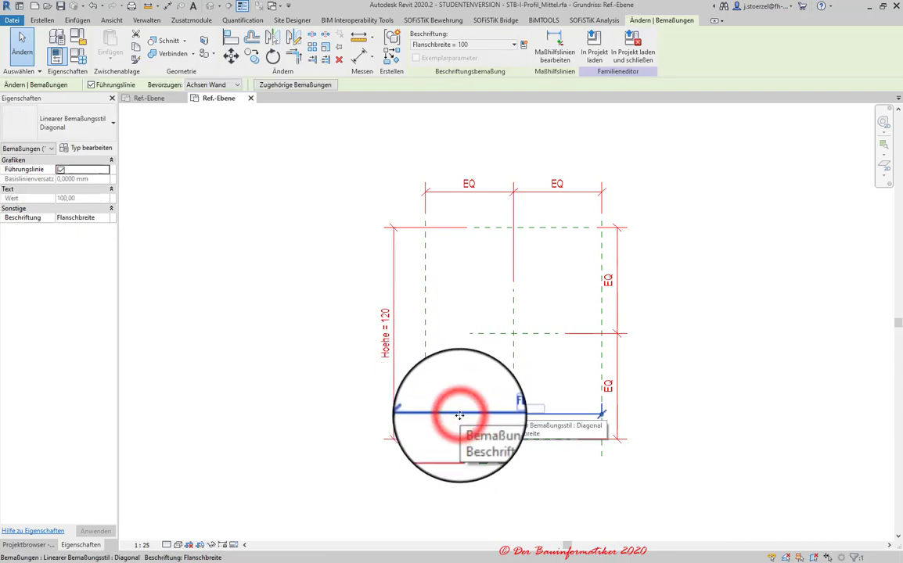
{"action": "left_click_drag", "start_coordinate": [459, 415], "coordinate": [462, 498]}
{"action": "left_click", "coordinate": [734, 510]}
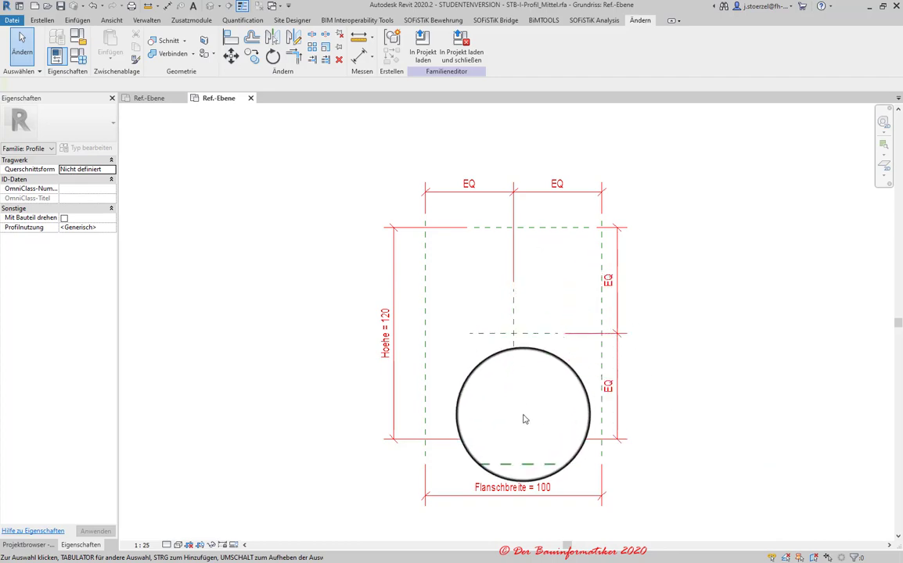
Adjust the ends of the Vorne and Hinten planes and push the vertical EQ dimension right
{"action": "left_click", "coordinate": [501, 440]}
{"action": "left_click", "coordinate": [478, 438]}
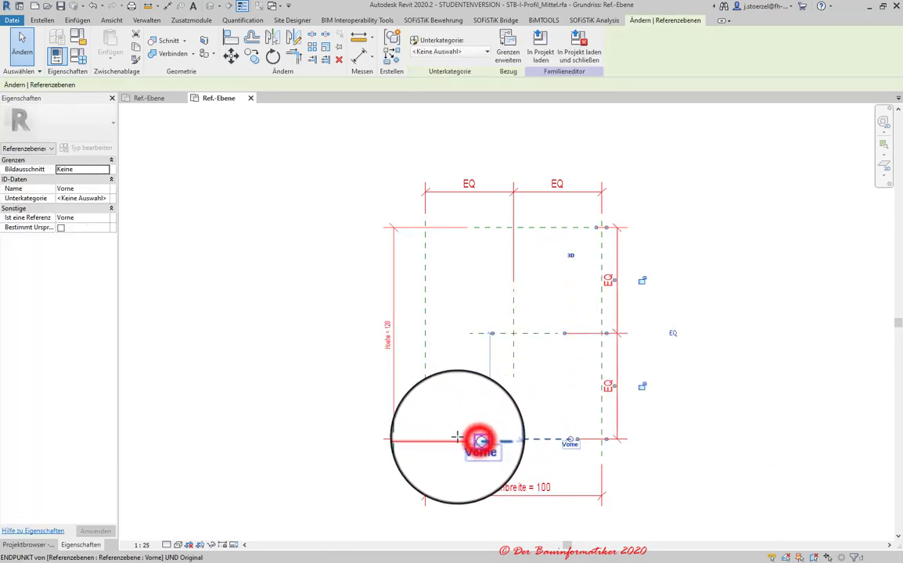
{"action": "left_click", "coordinate": [485, 228]}
{"action": "left_click_drag", "start_coordinate": [485, 227], "coordinate": [418, 228]}
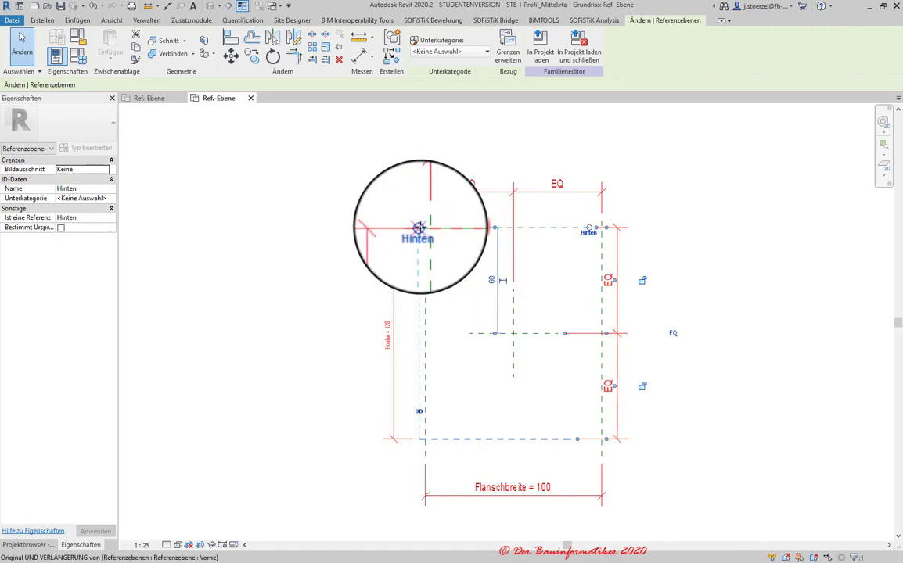
{"action": "left_click", "coordinate": [685, 221]}
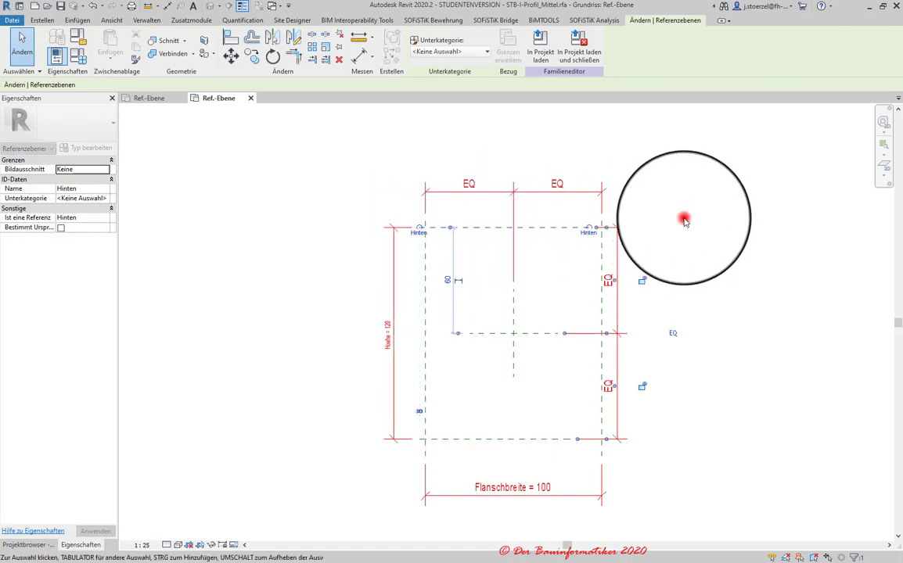
{"action": "left_click", "coordinate": [590, 228]}
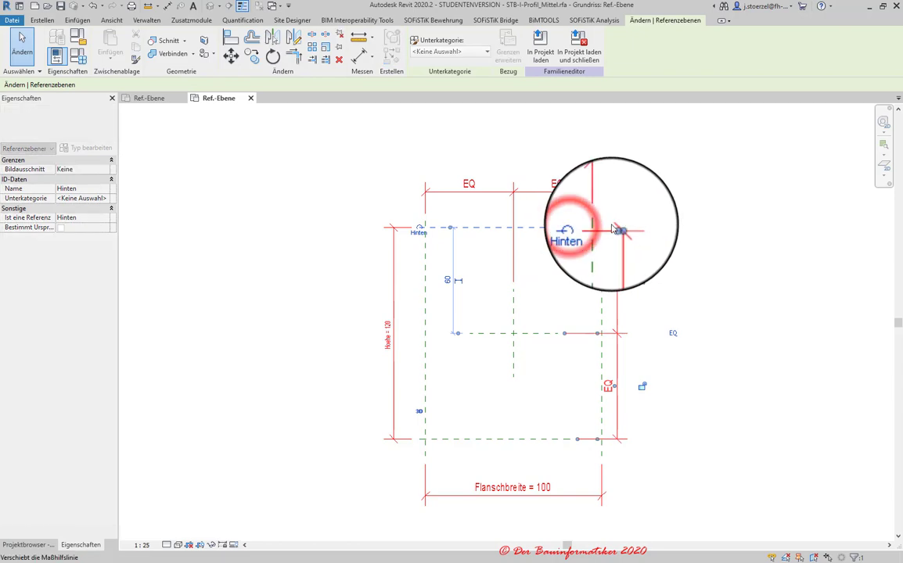
{"action": "left_click", "coordinate": [618, 305]}
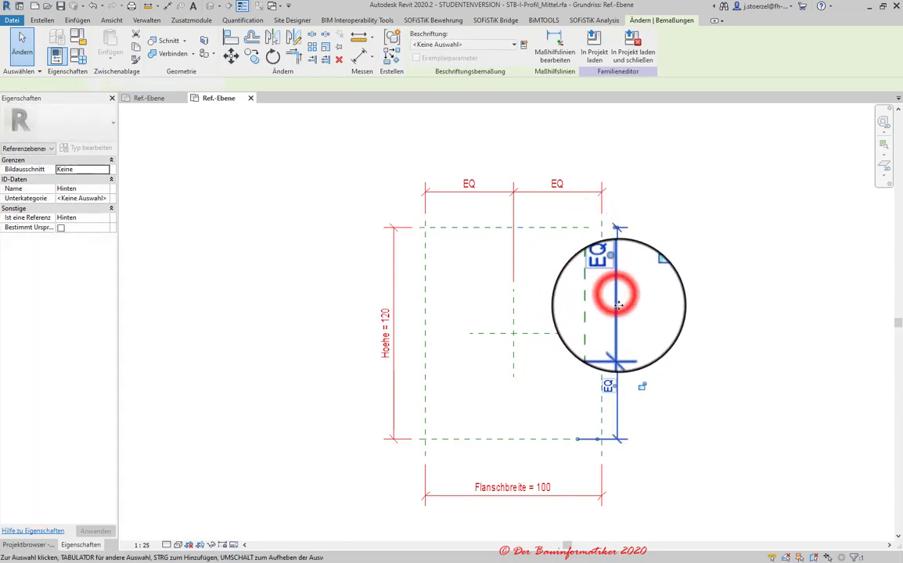
{"action": "left_click_drag", "start_coordinate": [618, 313], "coordinate": [649, 313]}
{"action": "left_click", "coordinate": [587, 228]}
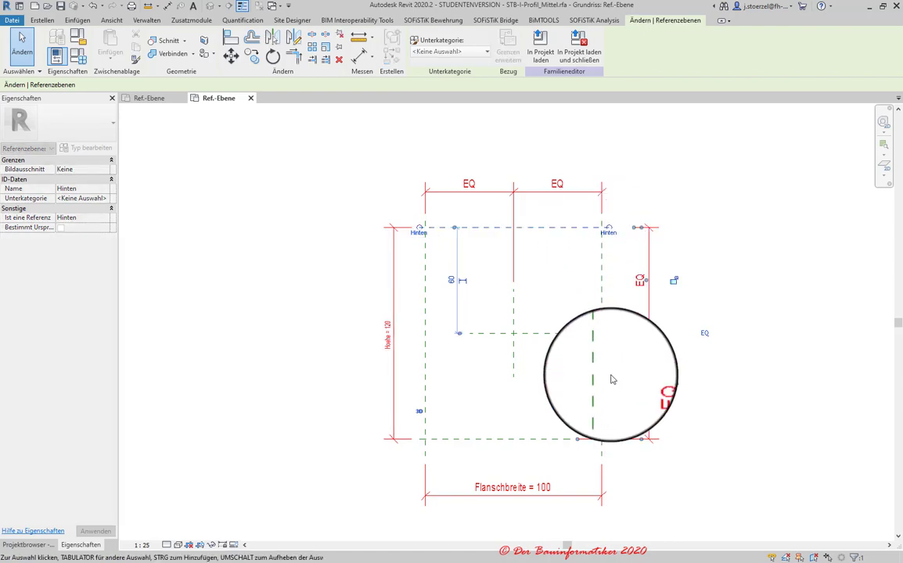
{"action": "left_click_drag", "start_coordinate": [609, 228], "coordinate": [581, 442]}
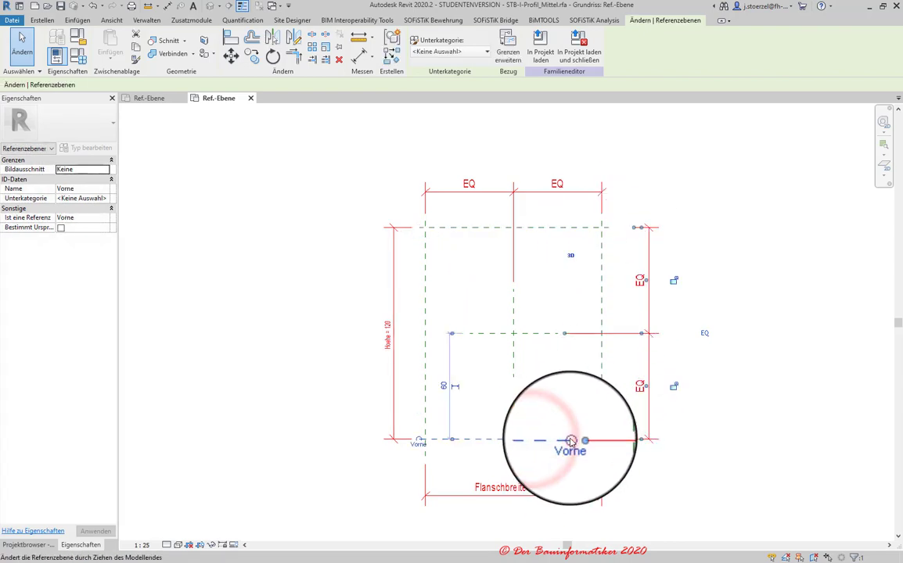
{"action": "left_click", "coordinate": [584, 439]}
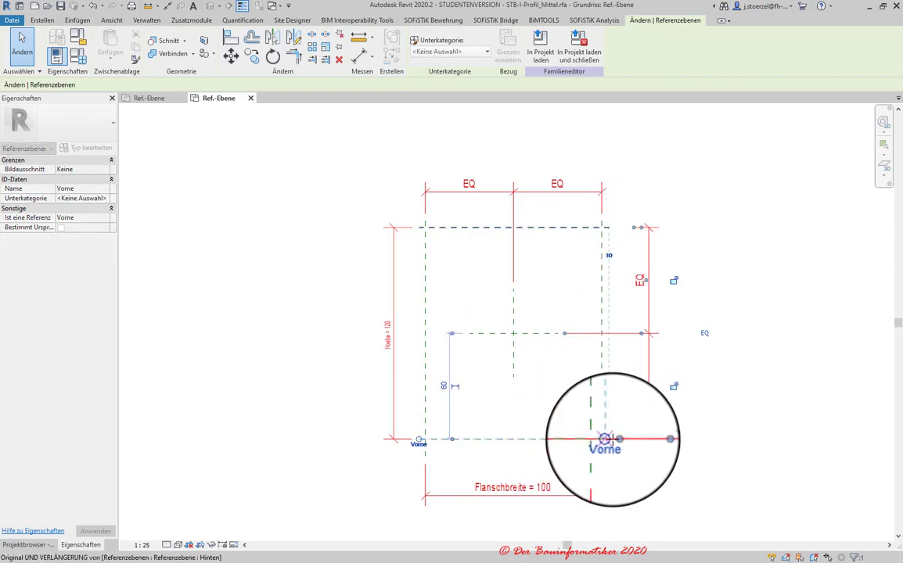
{"action": "left_click", "coordinate": [734, 451]}
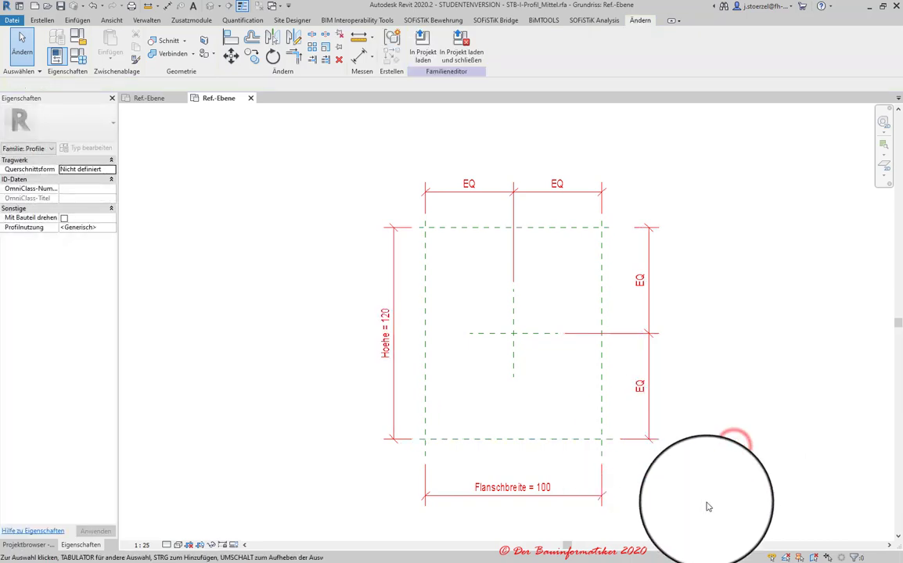
Move the Hoehe dimension out to the left of the profile
{"action": "left_click", "coordinate": [392, 269]}
{"action": "left_click_drag", "start_coordinate": [393, 269], "coordinate": [385, 270]}
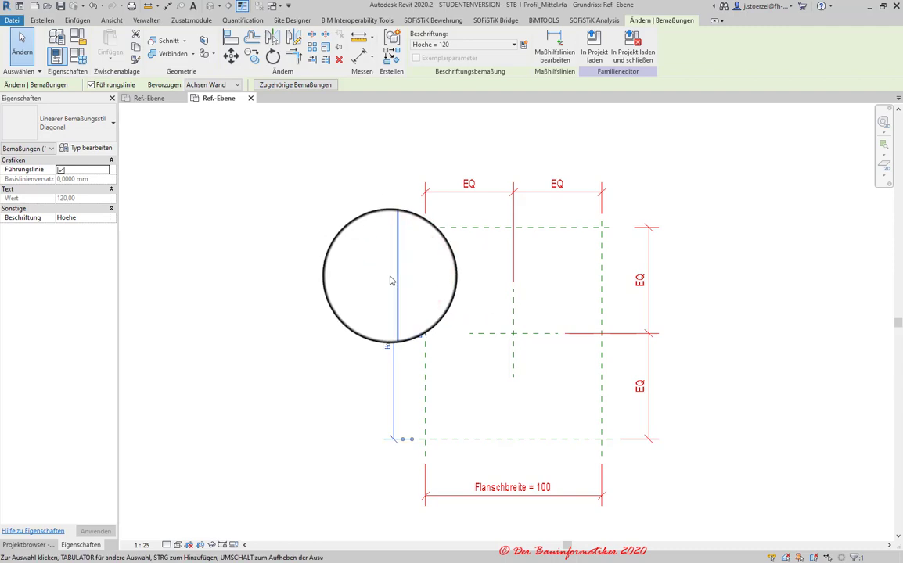
{"action": "left_click_drag", "start_coordinate": [392, 276], "coordinate": [389, 284]}
{"action": "left_click", "coordinate": [776, 302]}
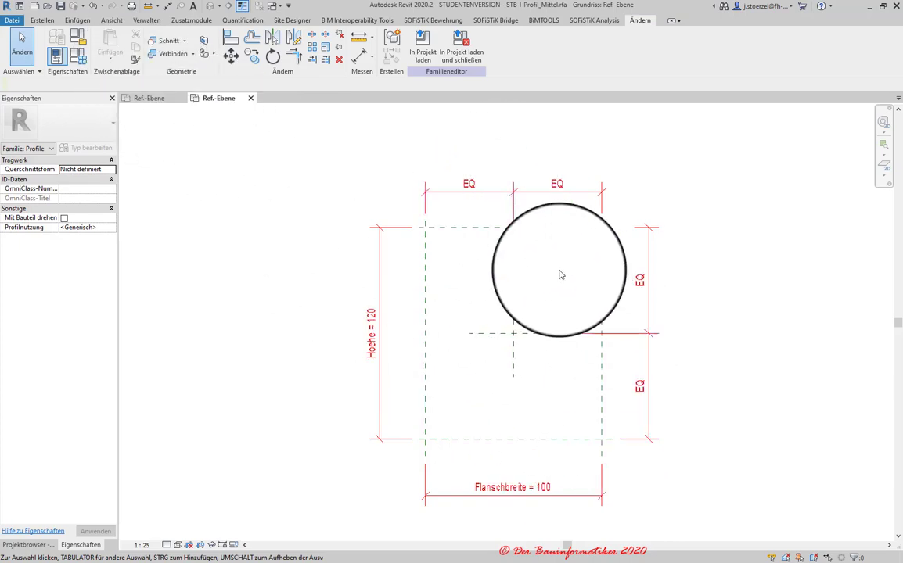
Flex the profile by applying the 35x35 family type
{"action": "left_click", "coordinate": [77, 55]}
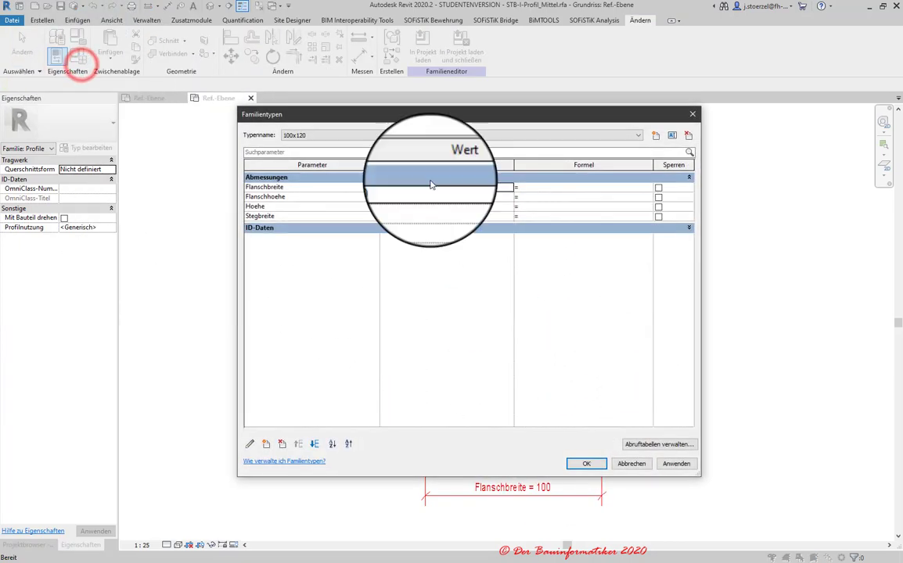
{"action": "left_click", "coordinate": [364, 135]}
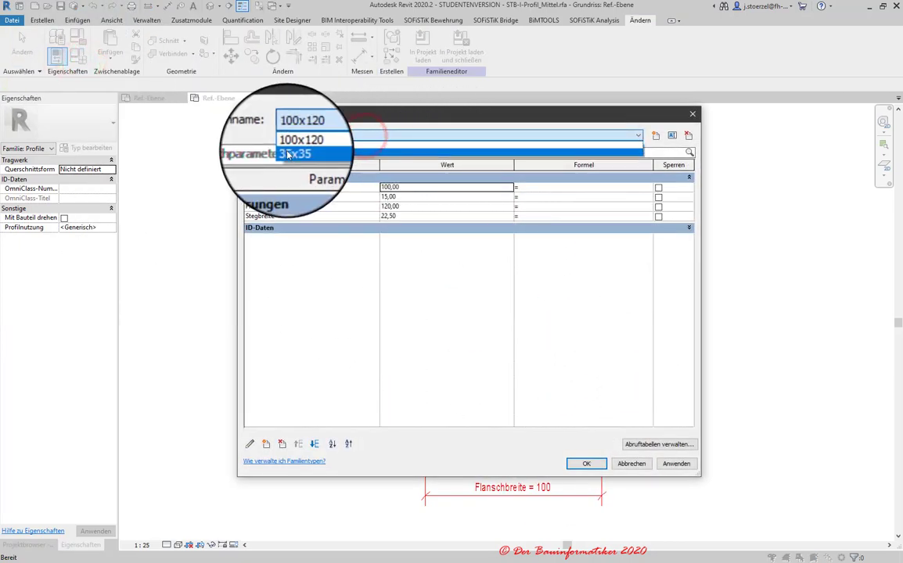
{"action": "left_click", "coordinate": [360, 152]}
{"action": "left_click_drag", "start_coordinate": [357, 110], "coordinate": [72, 42]}
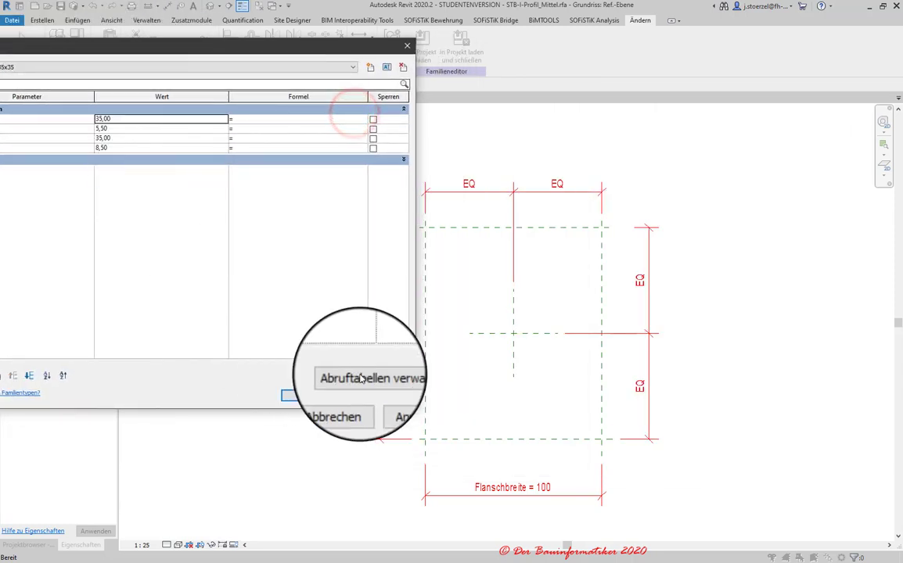
{"action": "left_click", "coordinate": [389, 396]}
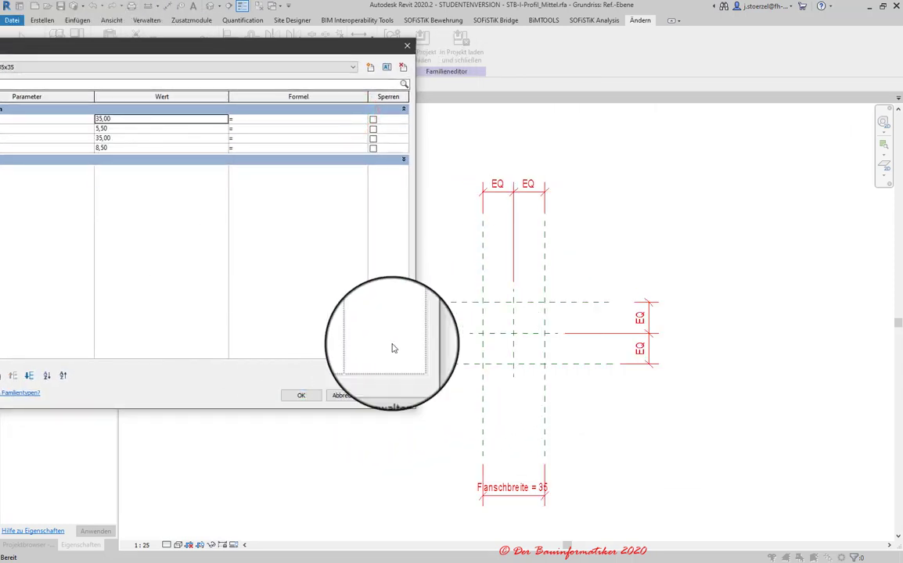
{"action": "left_click_drag", "start_coordinate": [110, 47], "coordinate": [205, 51]}
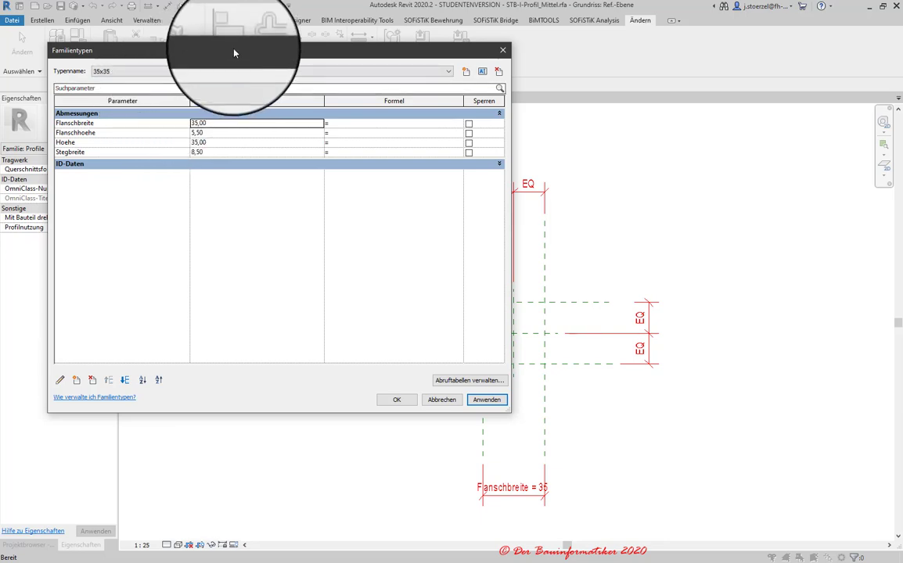
{"action": "left_click_drag", "start_coordinate": [229, 52], "coordinate": [182, 74]}
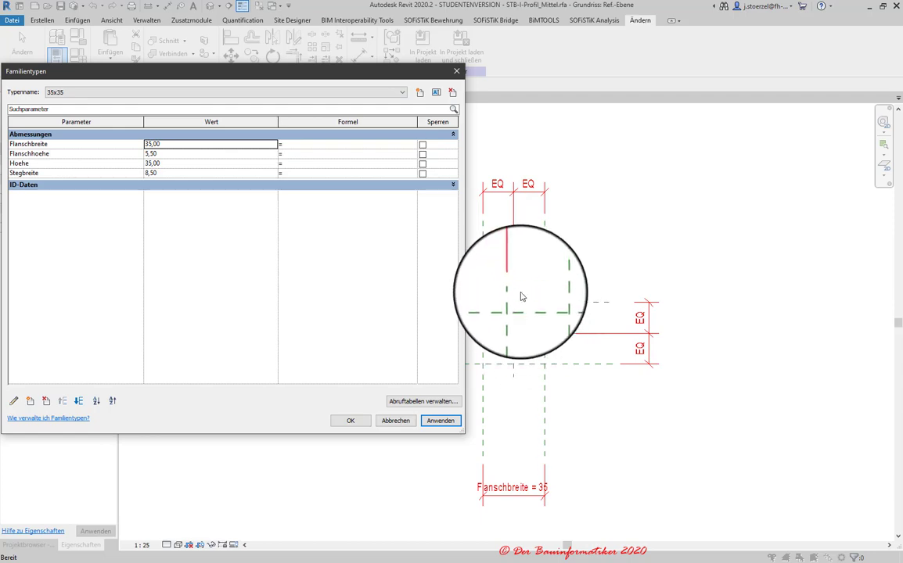
{"action": "left_click_drag", "start_coordinate": [207, 67], "coordinate": [226, 53]}
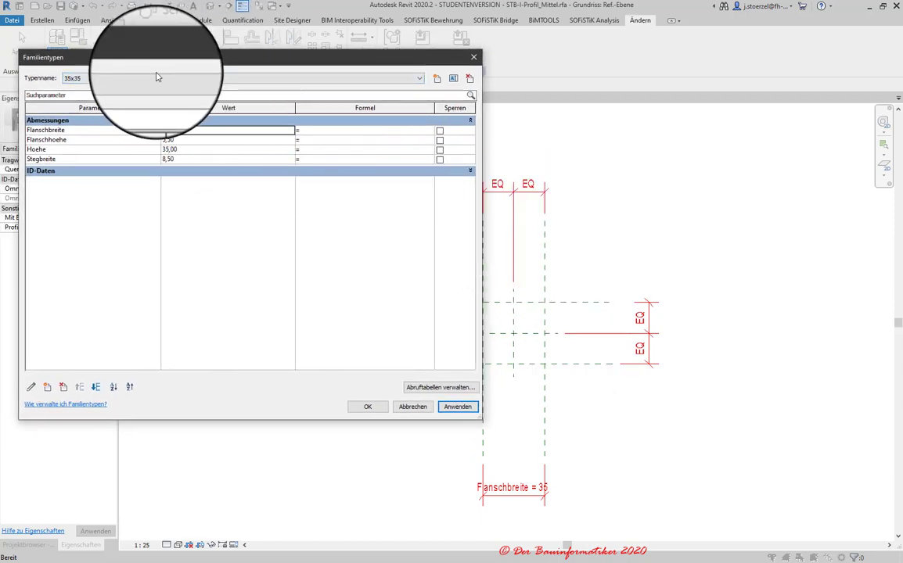
Switch back to the 100x120 type, apply it and close Familientypen
{"action": "left_click", "coordinate": [106, 83]}
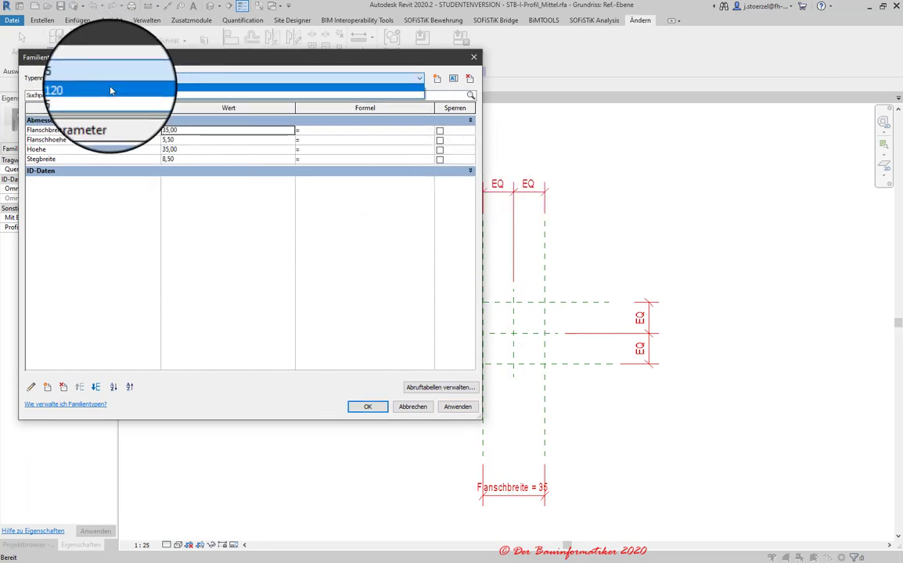
{"action": "left_click", "coordinate": [109, 86]}
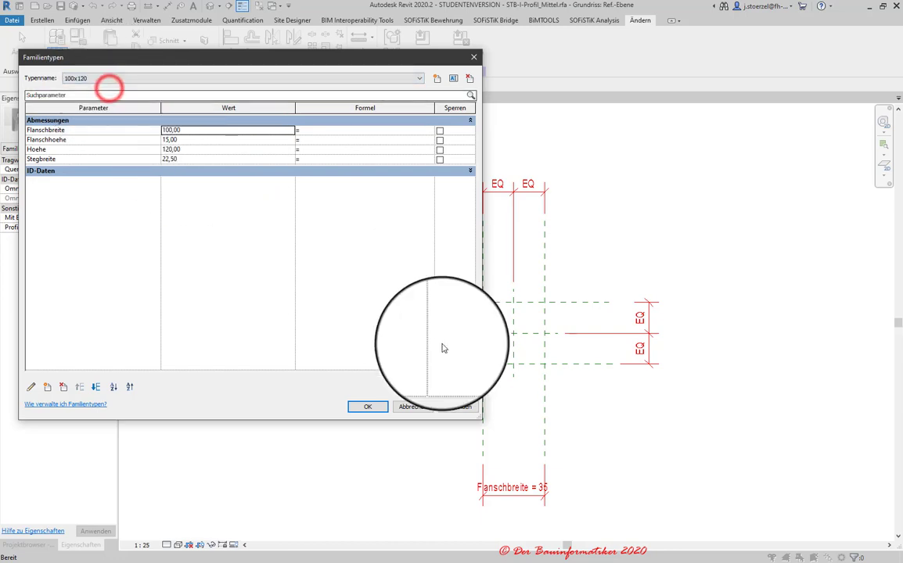
{"action": "left_click", "coordinate": [458, 407]}
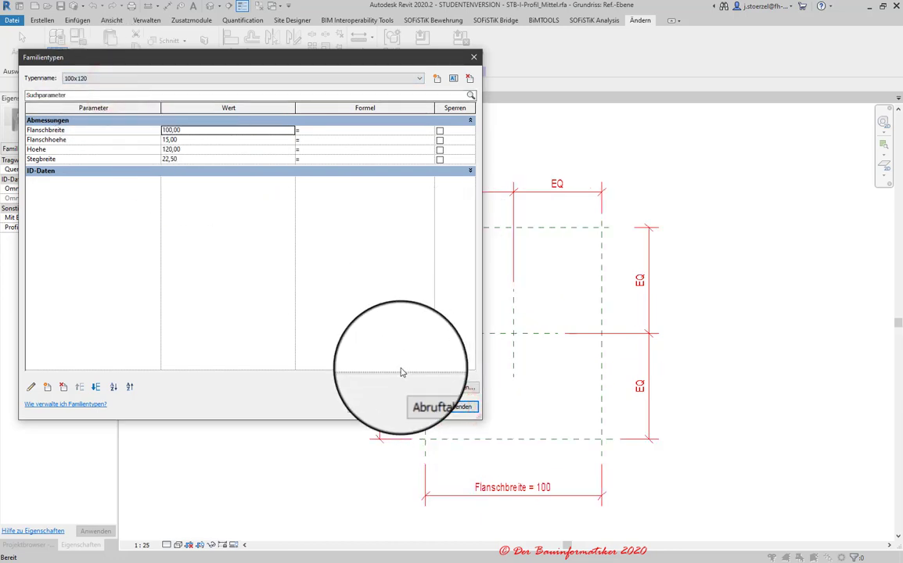
{"action": "left_click", "coordinate": [356, 407]}
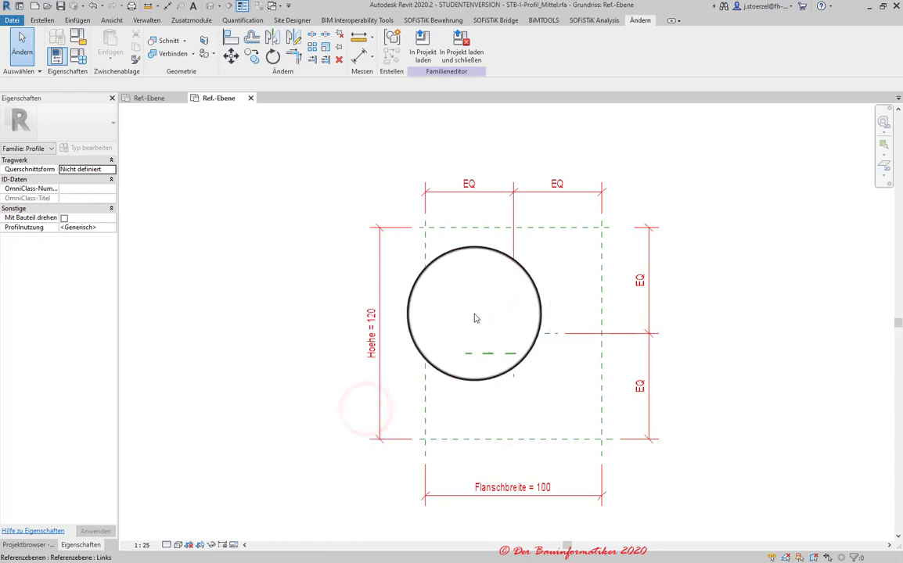
{"action": "middle_click_drag", "start_coordinate": [524, 367], "coordinate": [492, 368]}
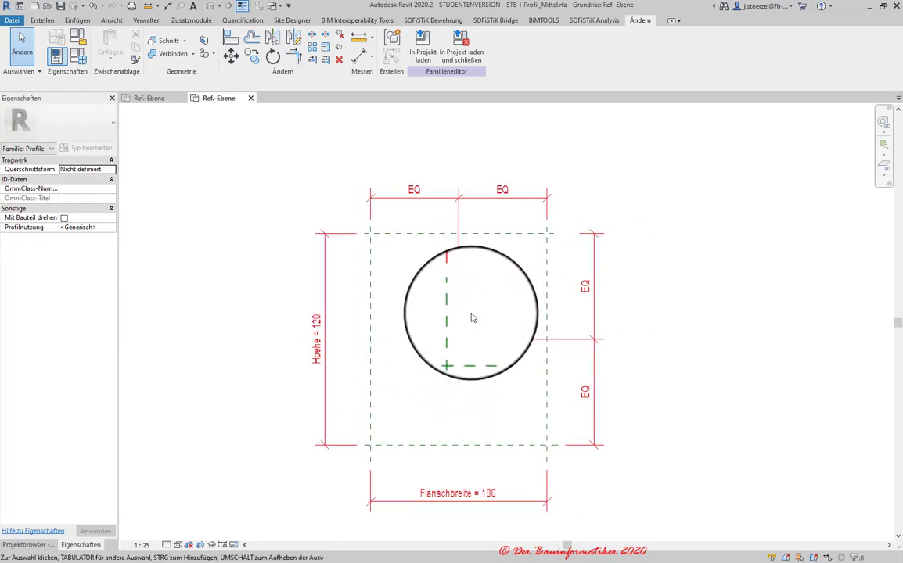
{"action": "scroll", "coordinate": [473, 316], "scroll_direction": "up", "scroll_amount": 1}
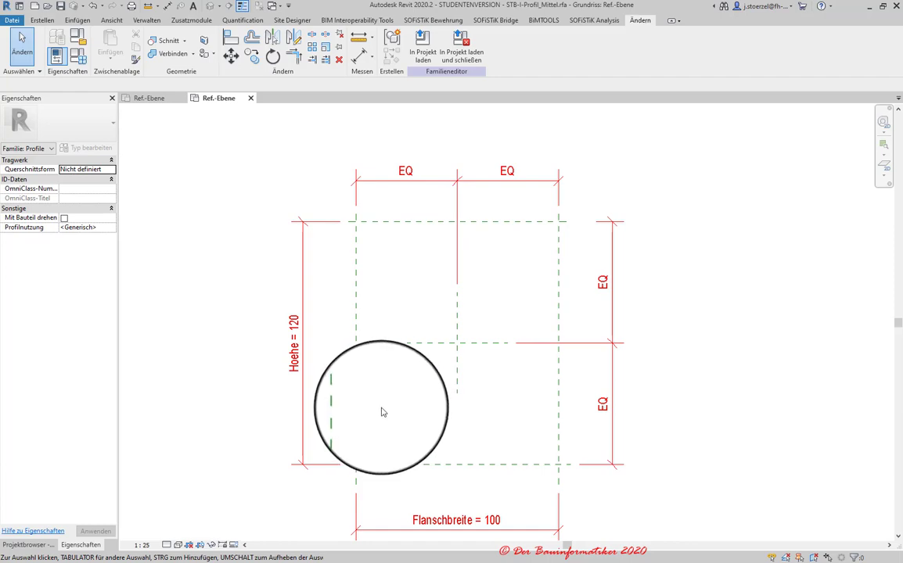
Create a new family type named 65x70
{"action": "left_click", "coordinate": [76, 55]}
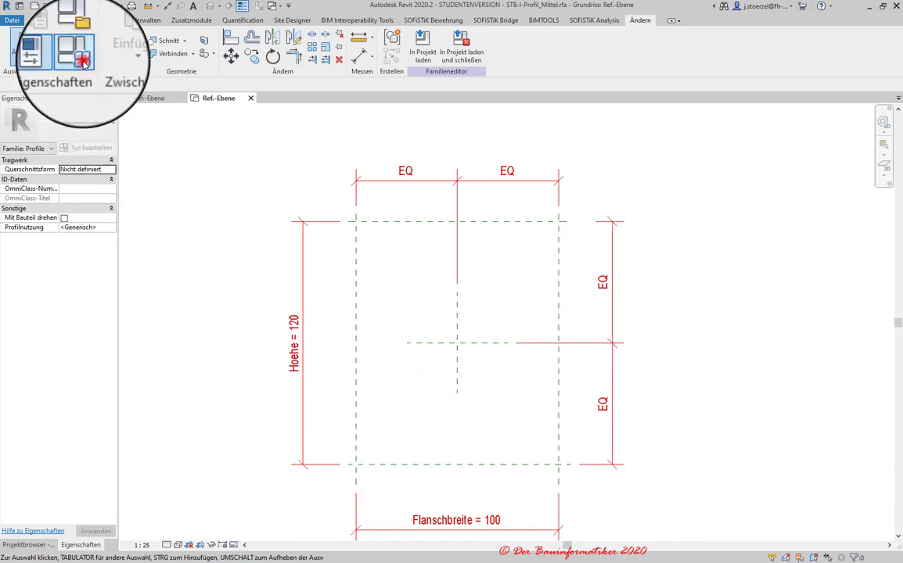
{"action": "left_click_drag", "start_coordinate": [238, 58], "coordinate": [468, 129]}
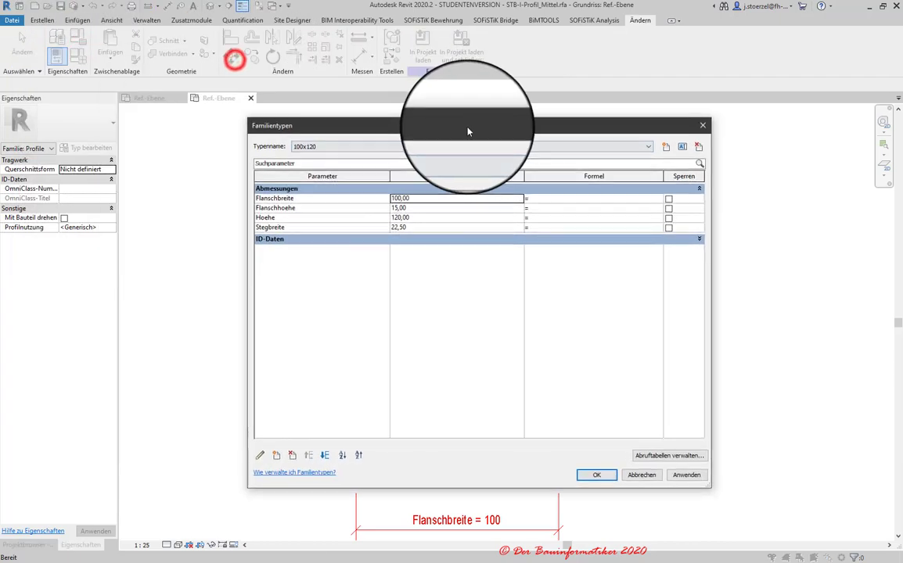
{"action": "left_click", "coordinate": [666, 147]}
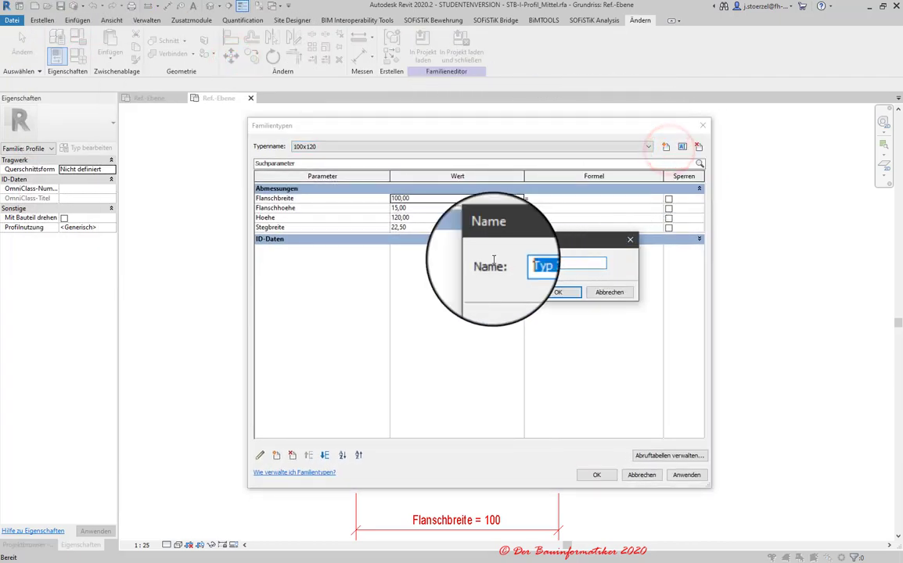
{"action": "left_click", "coordinate": [550, 263]}
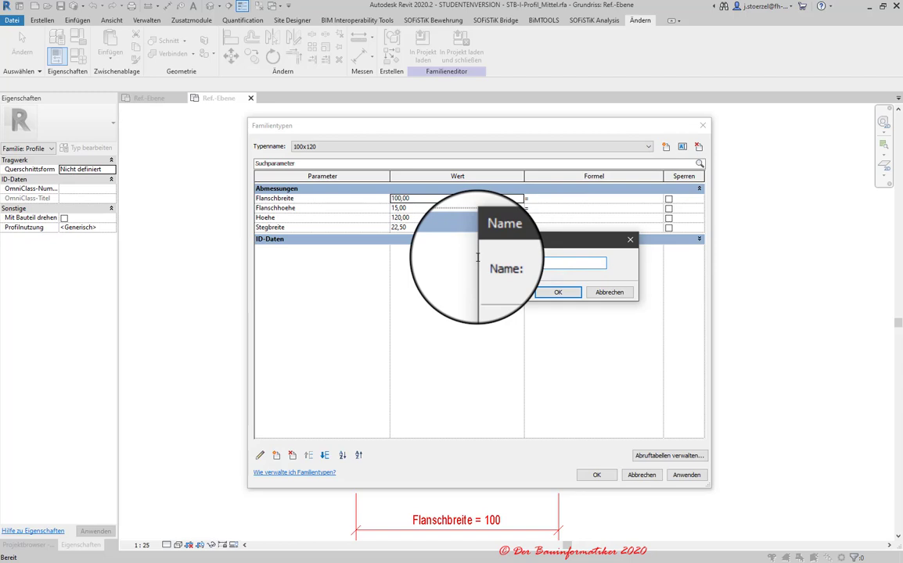
{"action": "type", "text": "65x70"}
{"action": "left_click", "coordinate": [559, 292]}
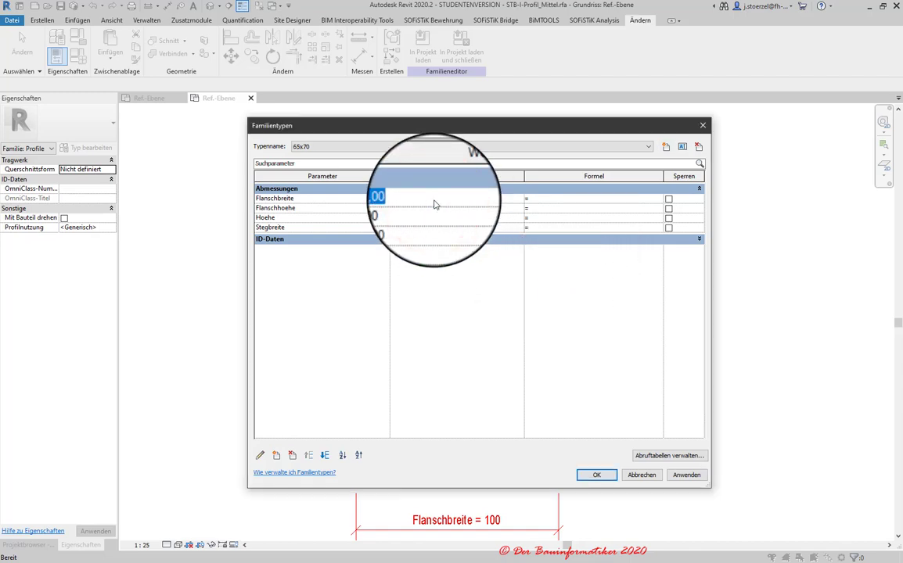
Give 65x70 Flanschbreite 65, Flanschhoehe 10, Hoehe 70, Stegbreite 15, then apply and close
{"action": "key", "text": "BackSpace"}
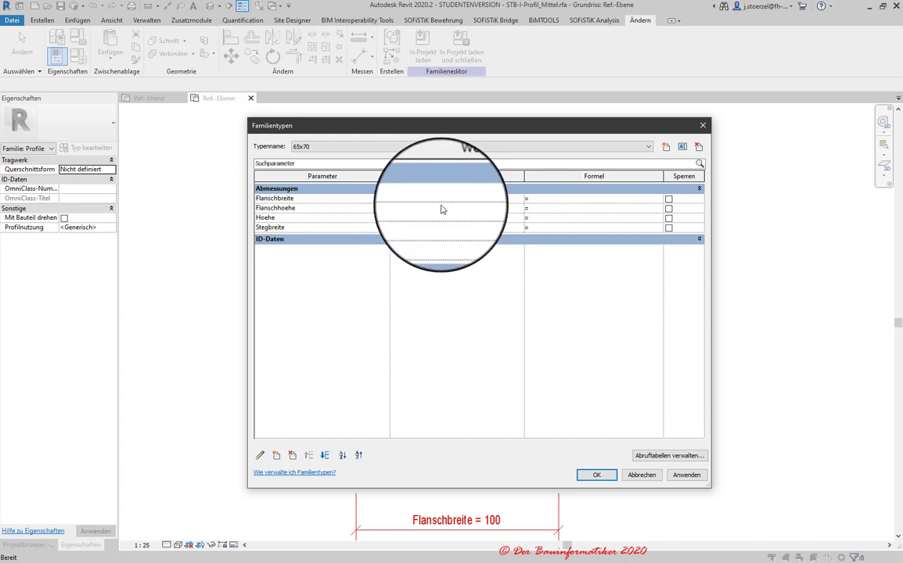
{"action": "left_click", "coordinate": [425, 208]}
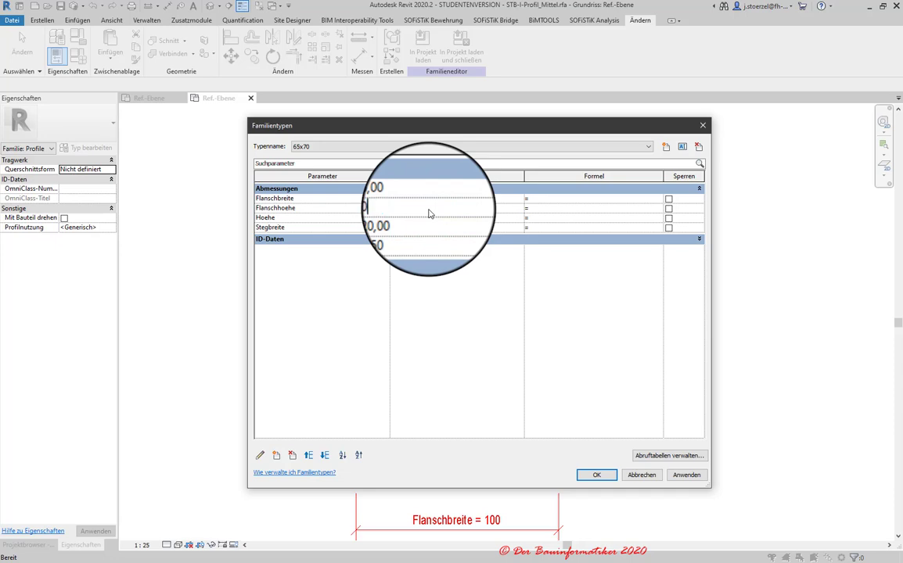
{"action": "left_click", "coordinate": [428, 218]}
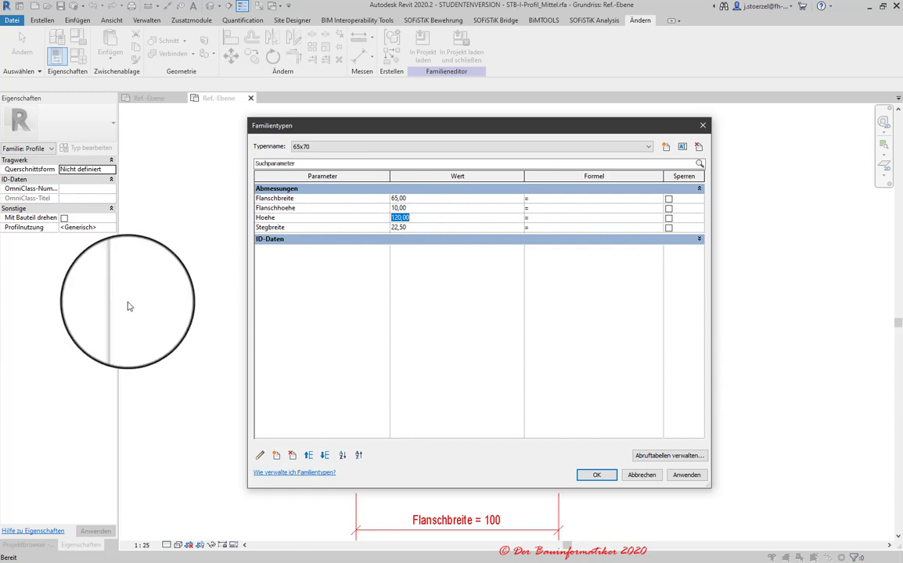
{"action": "type", "text": "70"}
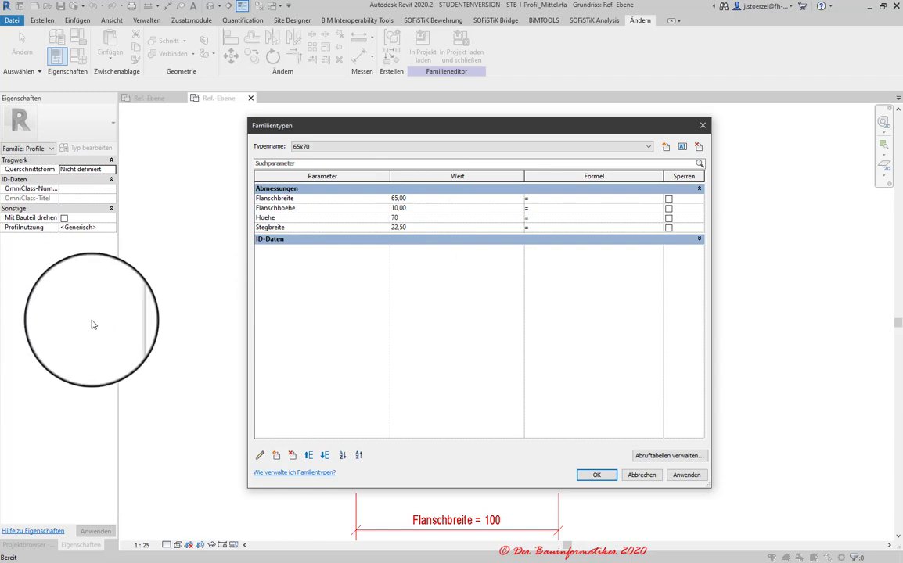
{"action": "left_click", "coordinate": [407, 228]}
{"action": "double_click", "coordinate": [407, 228]}
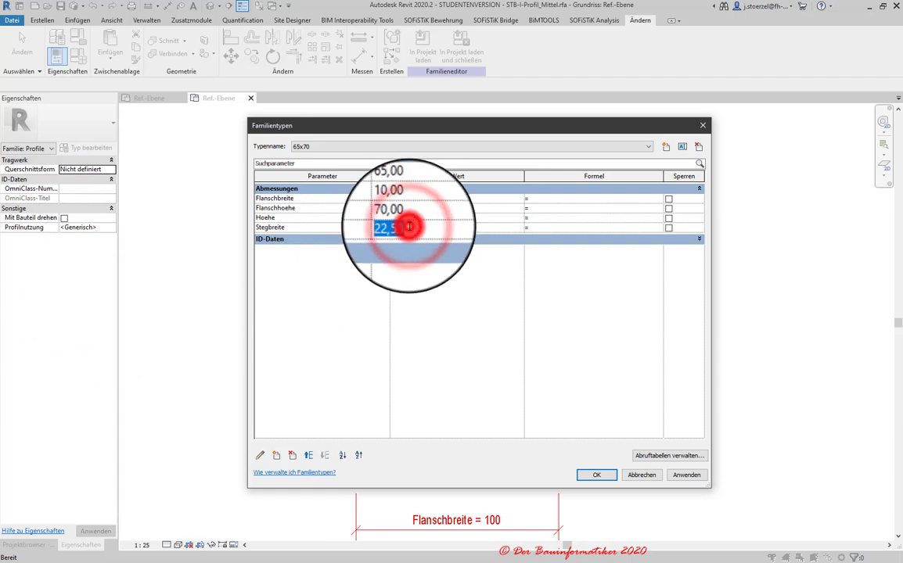
{"action": "type", "text": "15"}
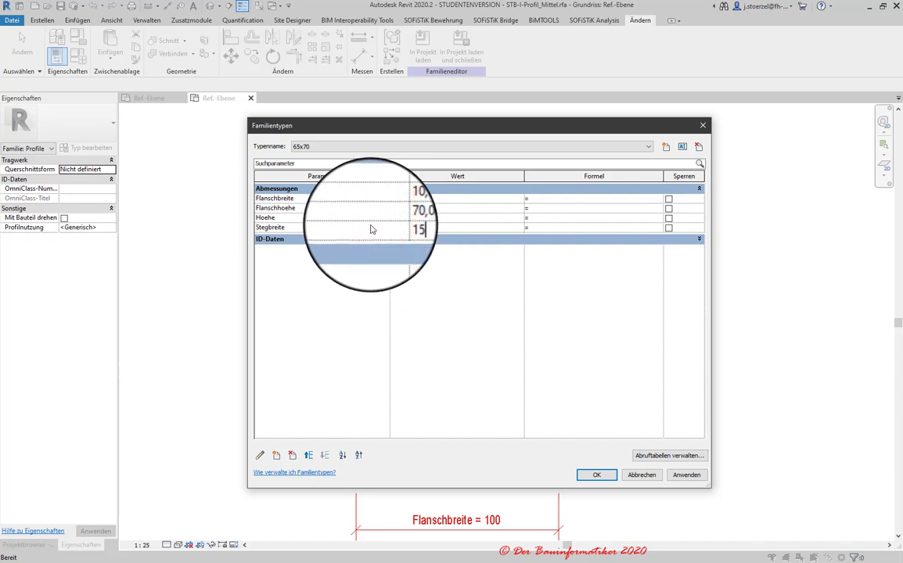
{"action": "left_click", "coordinate": [686, 475]}
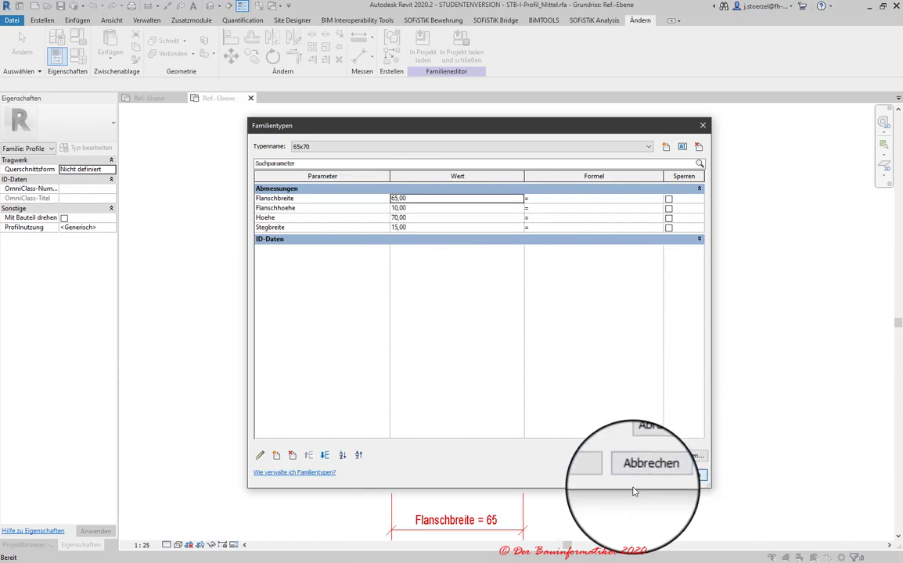
{"action": "left_click", "coordinate": [598, 473]}
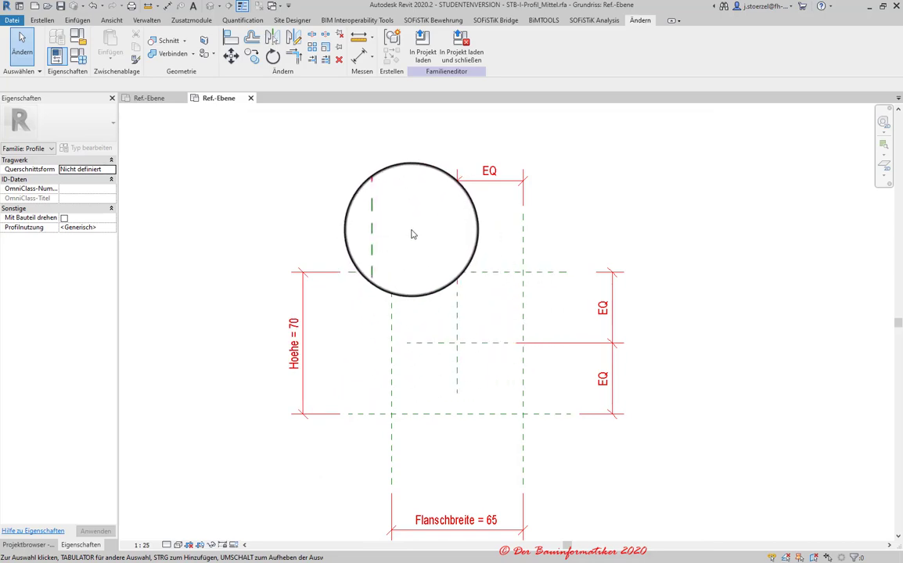
Nudge the drawing up slightly and bring up the Einfügen ribbon tools
{"action": "middle_click_drag", "start_coordinate": [356, 311], "coordinate": [365, 281]}
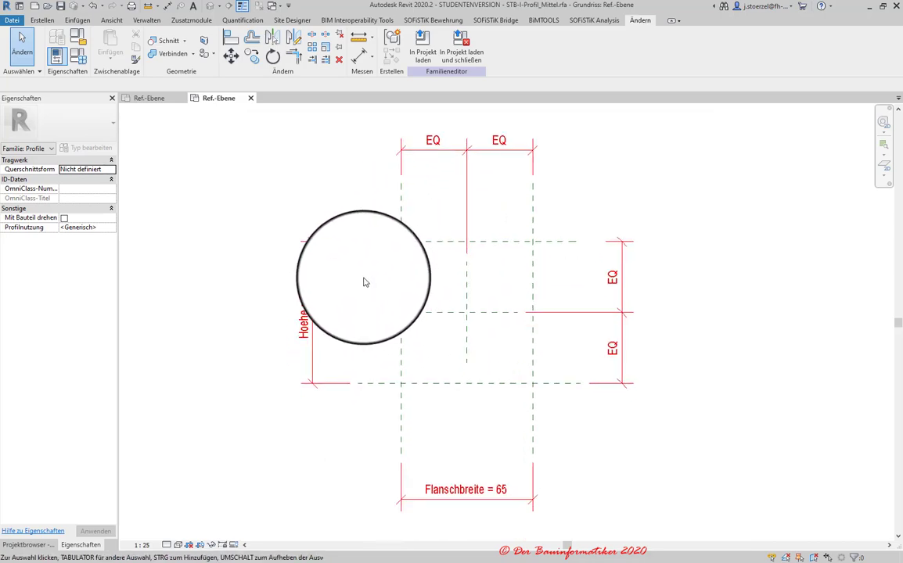
{"action": "left_click", "coordinate": [82, 21]}
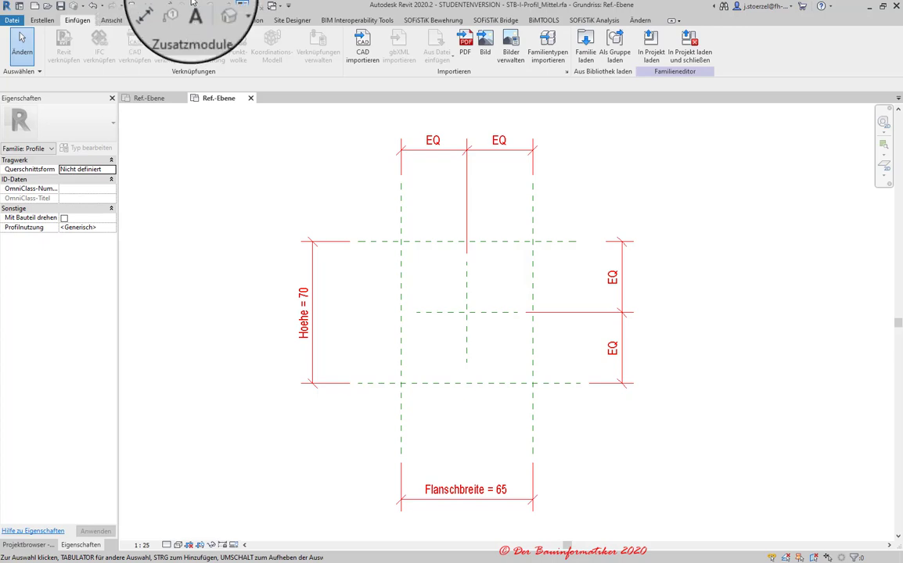
Start a CAD import and pick Querschnitt_Mittel.dwg from the AutoCAD folder
{"action": "left_click", "coordinate": [358, 47]}
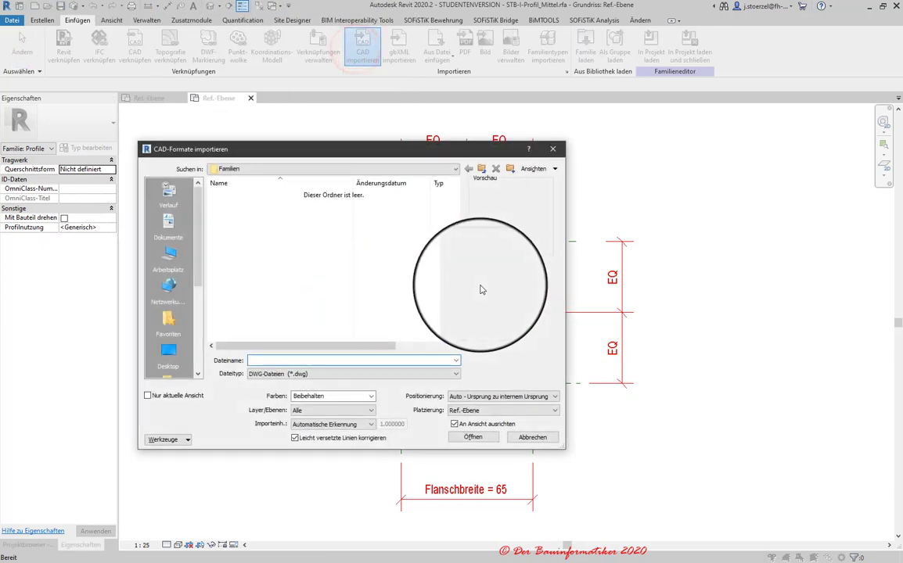
{"action": "left_click", "coordinate": [481, 169]}
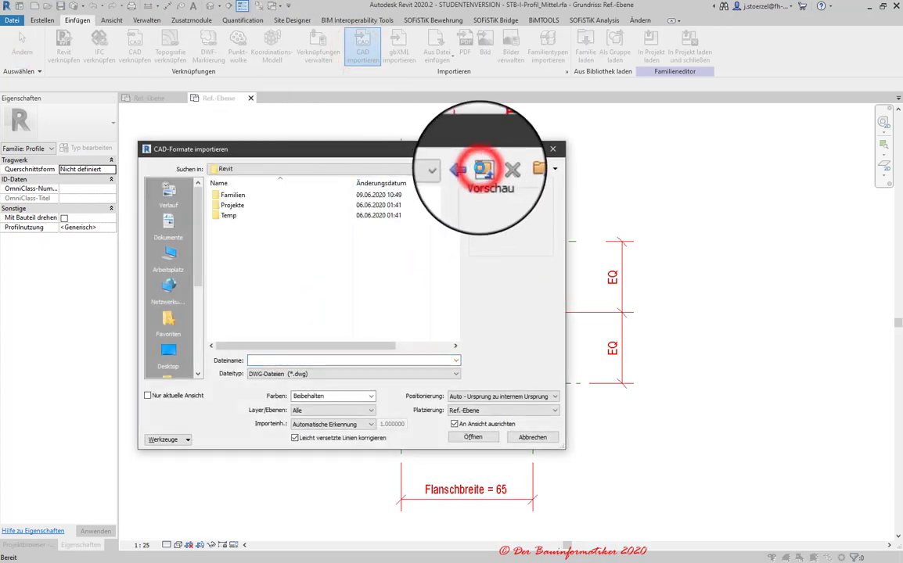
{"action": "left_click", "coordinate": [481, 169]}
{"action": "double_click", "coordinate": [263, 196]}
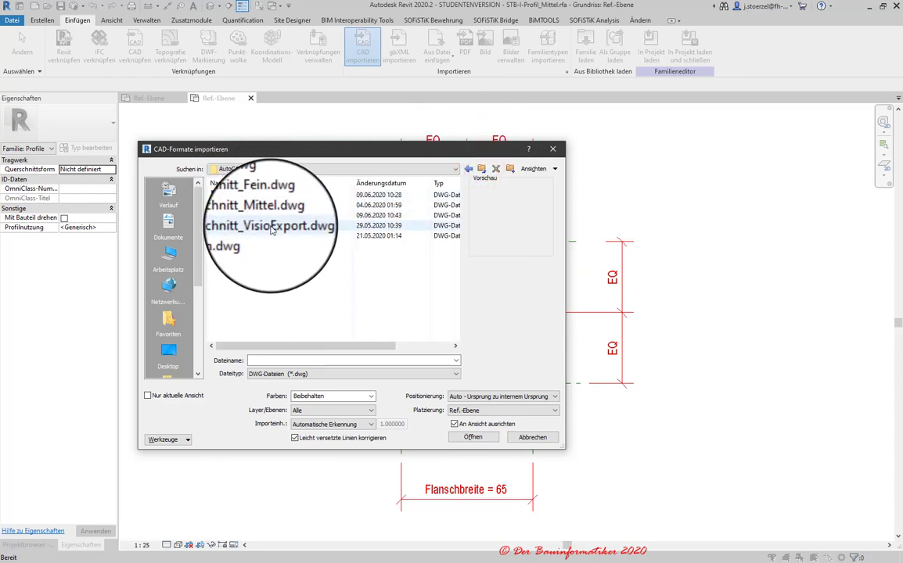
{"action": "left_click", "coordinate": [264, 216]}
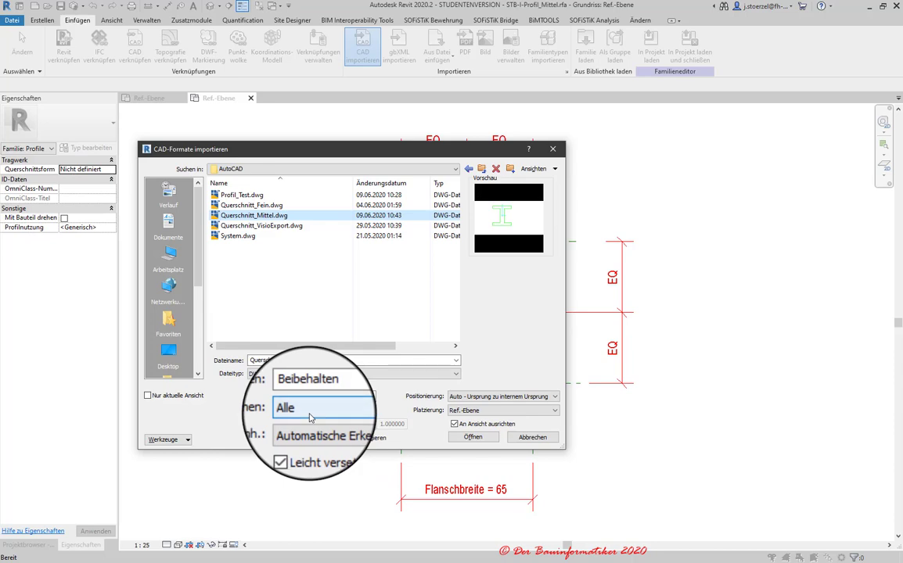
Set layers to Auswählen... and import units to Automatische Erkennung
{"action": "left_click", "coordinate": [310, 417]}
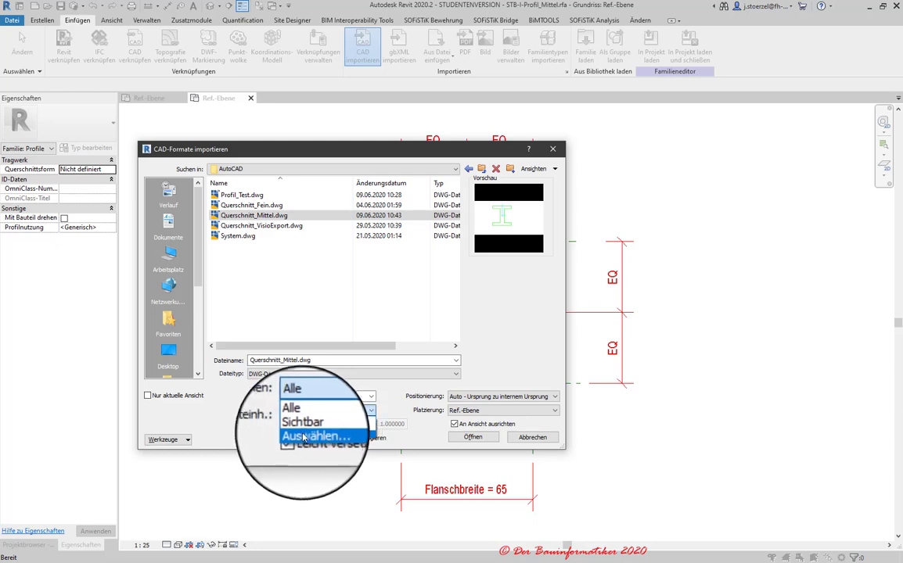
{"action": "left_click", "coordinate": [304, 438]}
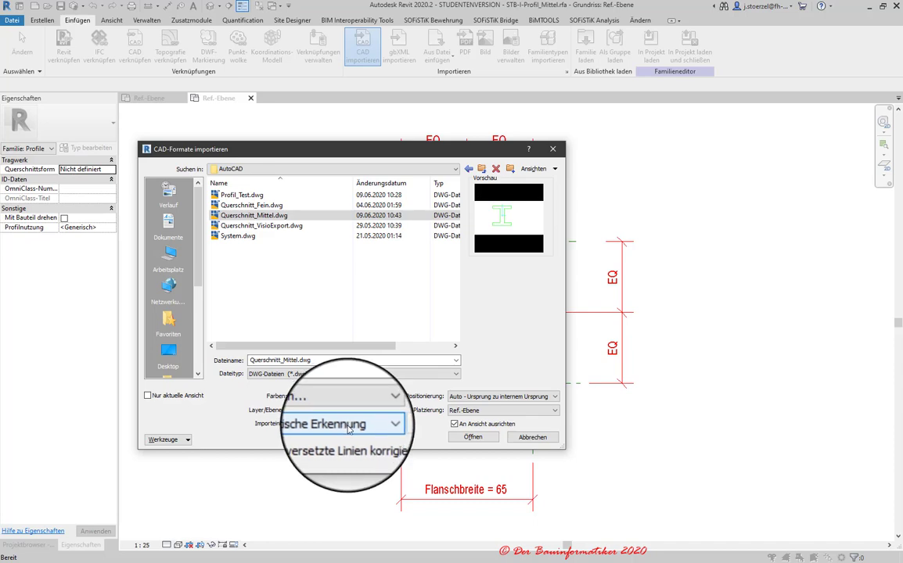
{"action": "left_click", "coordinate": [348, 425]}
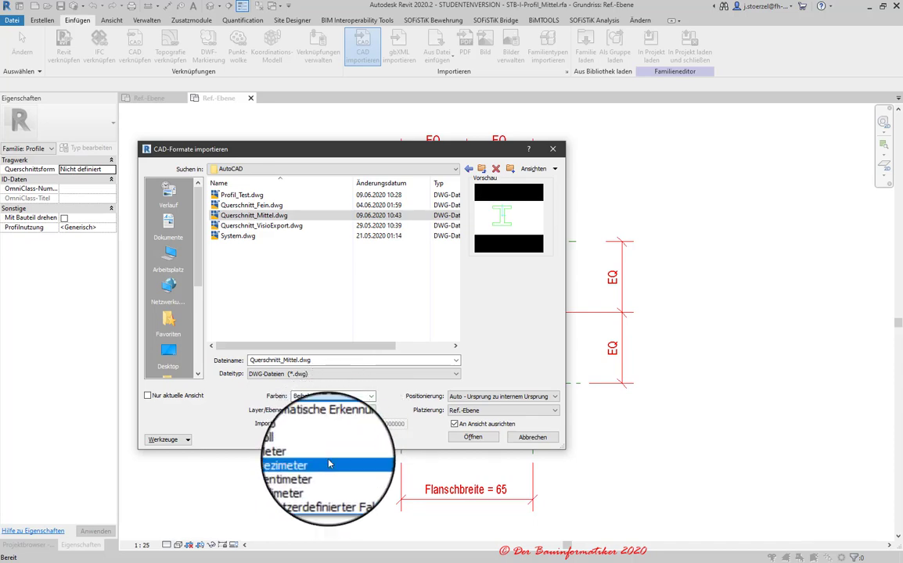
{"action": "scroll", "coordinate": [337, 430], "scroll_direction": "up", "scroll_amount": 3}
{"action": "left_click", "coordinate": [335, 428]}
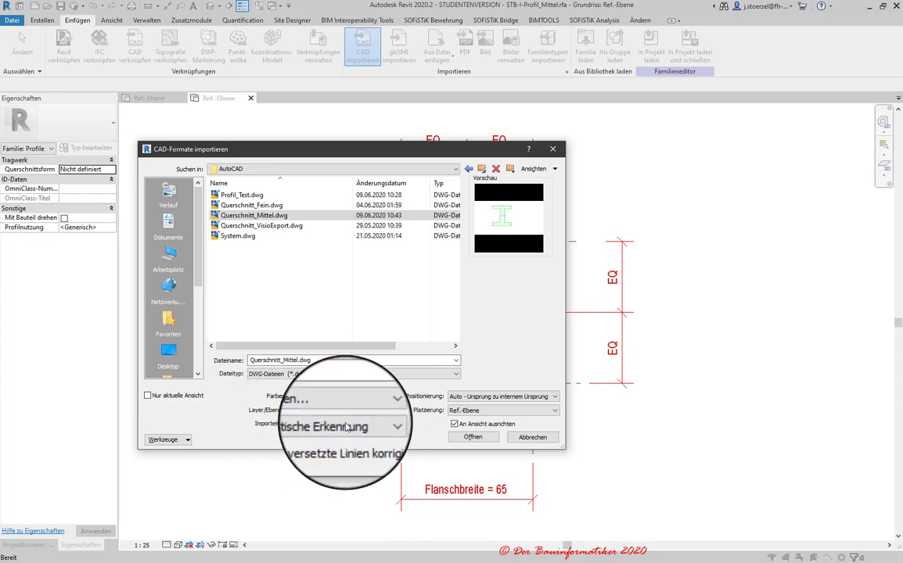
{"action": "left_click_drag", "start_coordinate": [388, 158], "coordinate": [393, 288]}
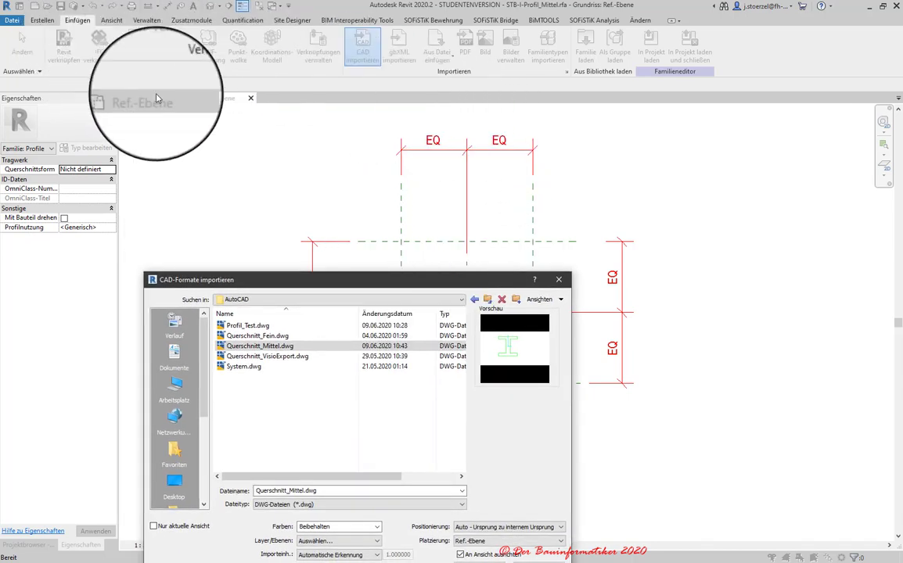
Move the import dialog aside to inspect the drawing, then return it to the centre
{"action": "left_click_drag", "start_coordinate": [416, 284], "coordinate": [409, 147]}
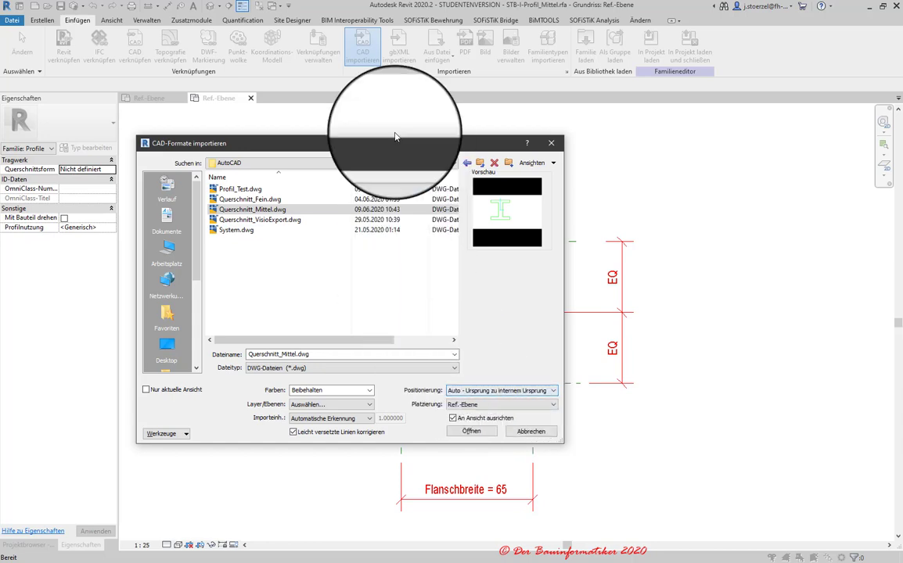
{"action": "left_click_drag", "start_coordinate": [387, 143], "coordinate": [82, 139]}
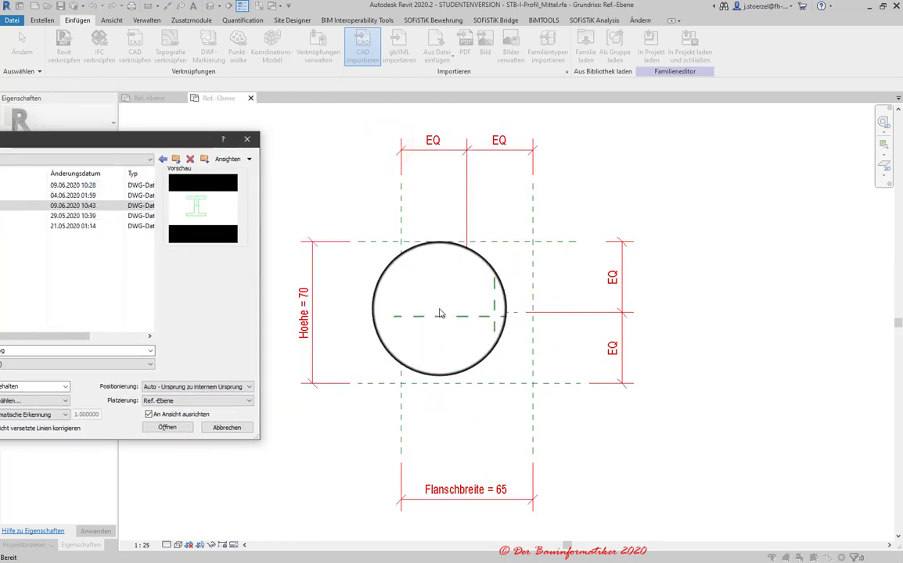
{"action": "left_click_drag", "start_coordinate": [109, 143], "coordinate": [352, 160]}
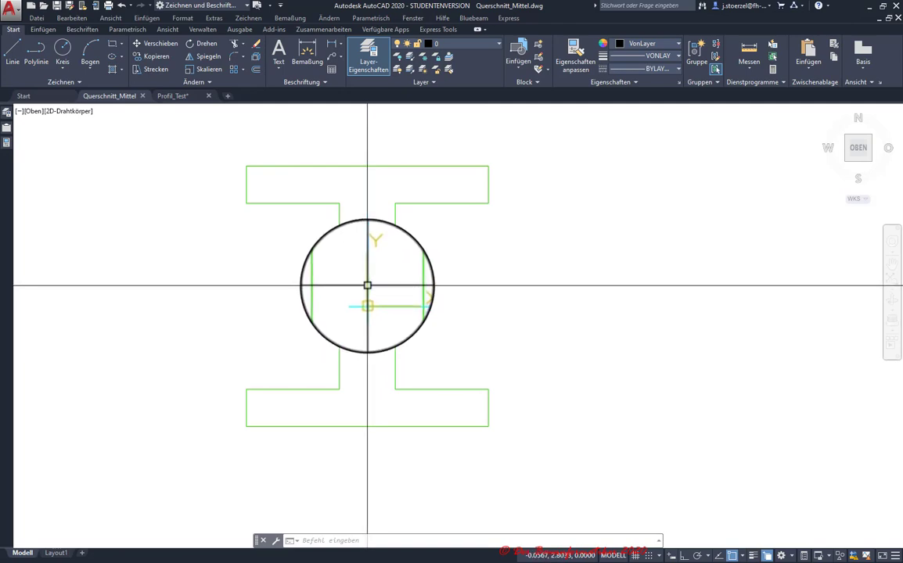
Show AutoCAD's UCS list under the ViewCube, with WKS current and Neues BKS listed
{"action": "left_click", "coordinate": [865, 200]}
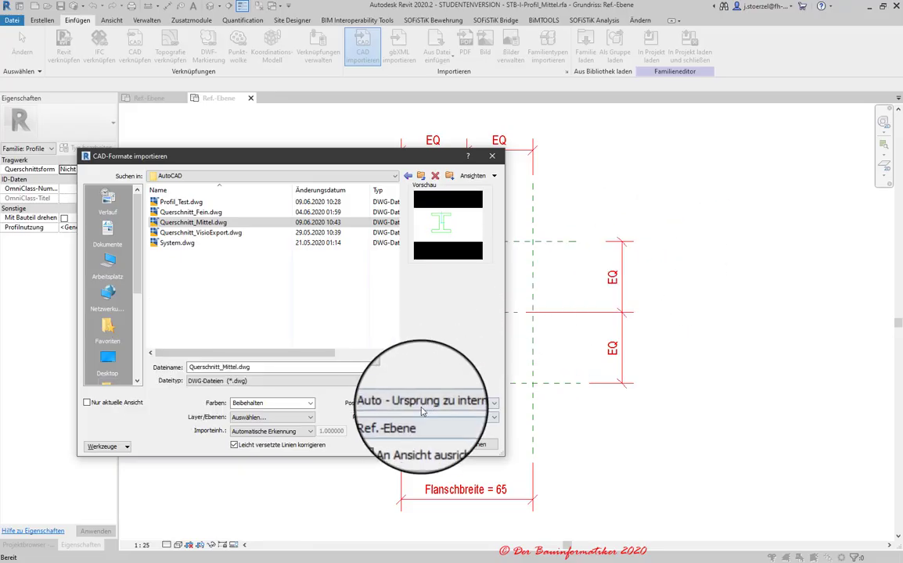
{"action": "left_click", "coordinate": [423, 403]}
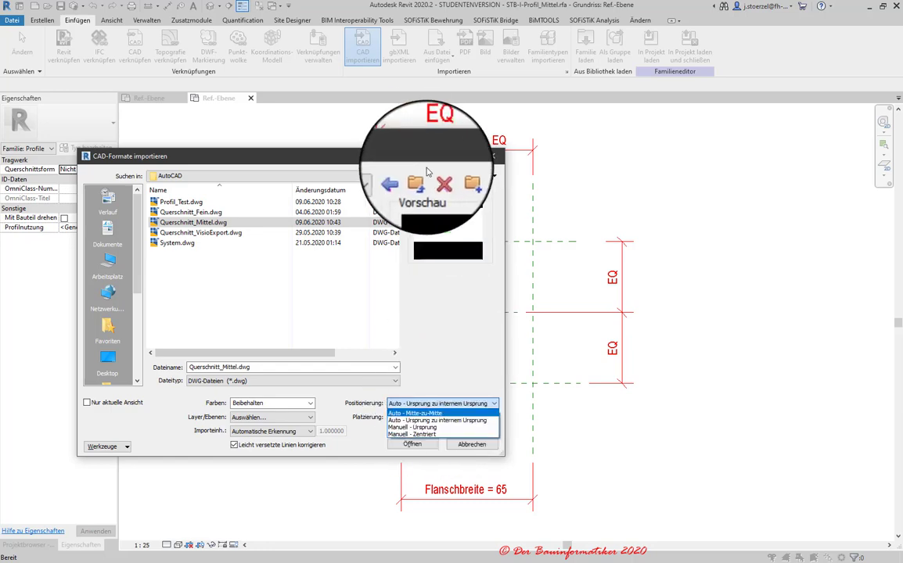
{"action": "left_click", "coordinate": [373, 163]}
{"action": "left_click_drag", "start_coordinate": [407, 156], "coordinate": [182, 145]}
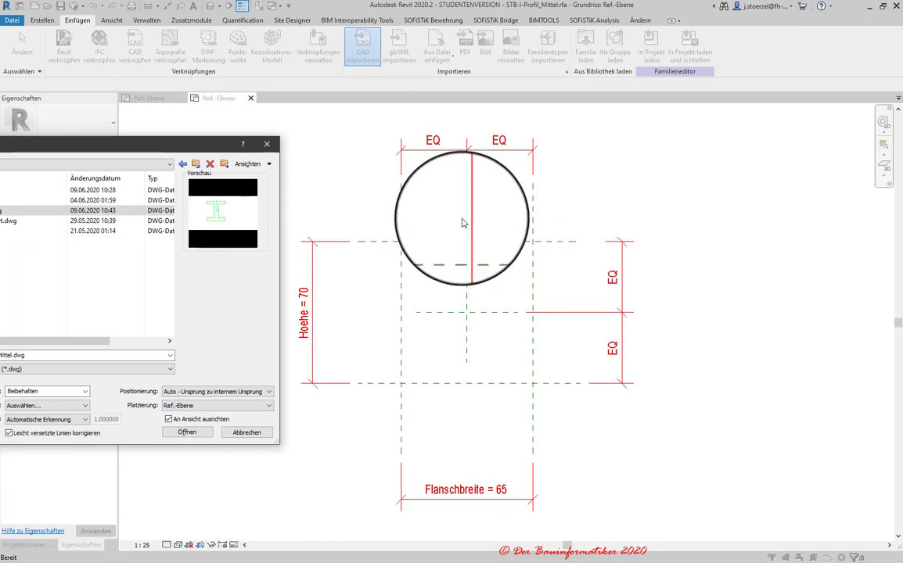
{"action": "left_click_drag", "start_coordinate": [178, 154], "coordinate": [507, 176]}
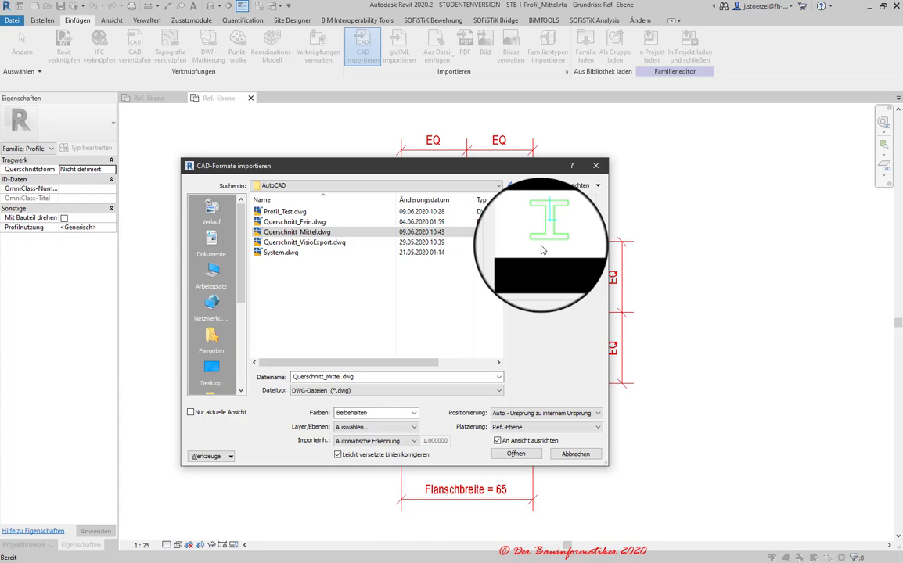
{"action": "left_click", "coordinate": [580, 413]}
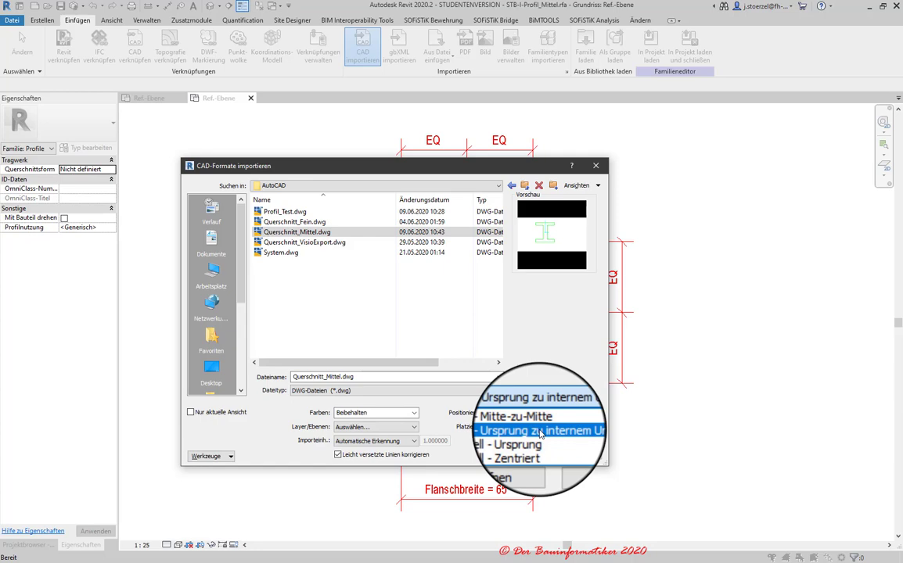
{"action": "left_click", "coordinate": [540, 432]}
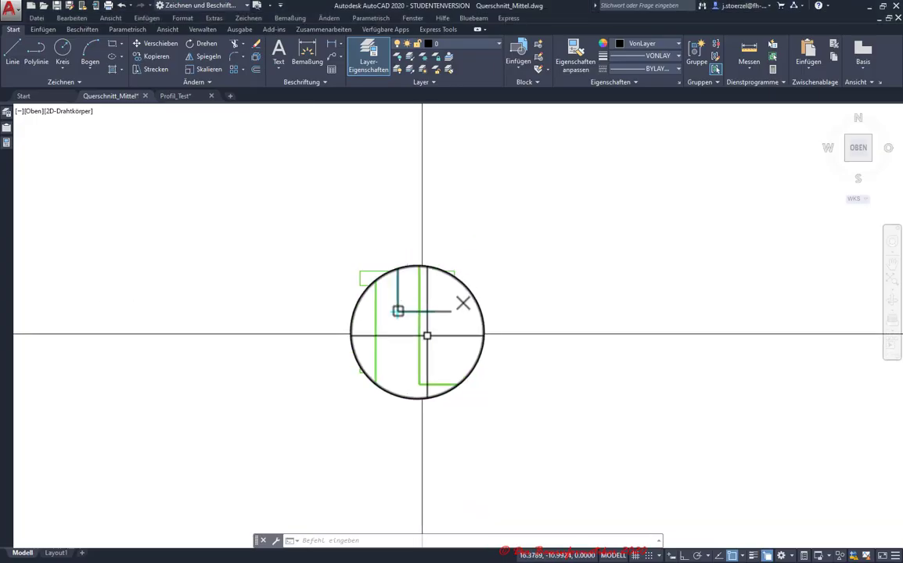
Relocate the coordinate system origin to the lower left of the drawing
{"action": "left_click", "coordinate": [402, 309]}
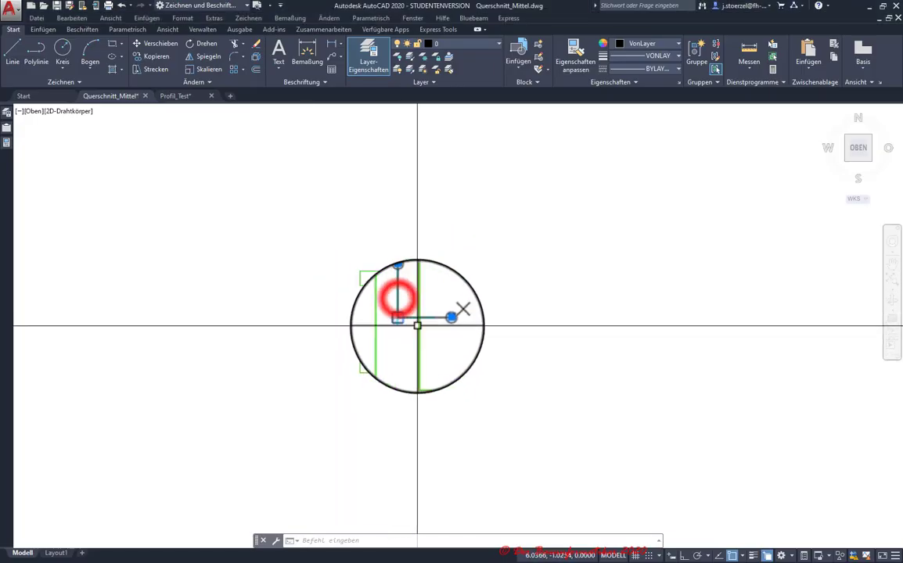
{"action": "left_click", "coordinate": [407, 322]}
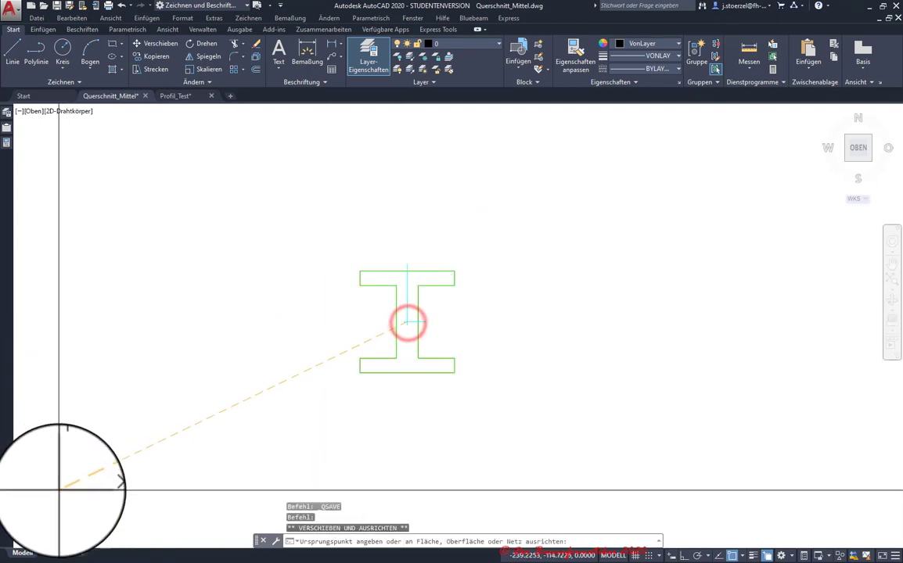
{"action": "left_click", "coordinate": [56, 512]}
Select the whole I-beam and move it from its bottom point to a spot at the top right
{"action": "left_click_drag", "start_coordinate": [363, 245], "coordinate": [232, 219]}
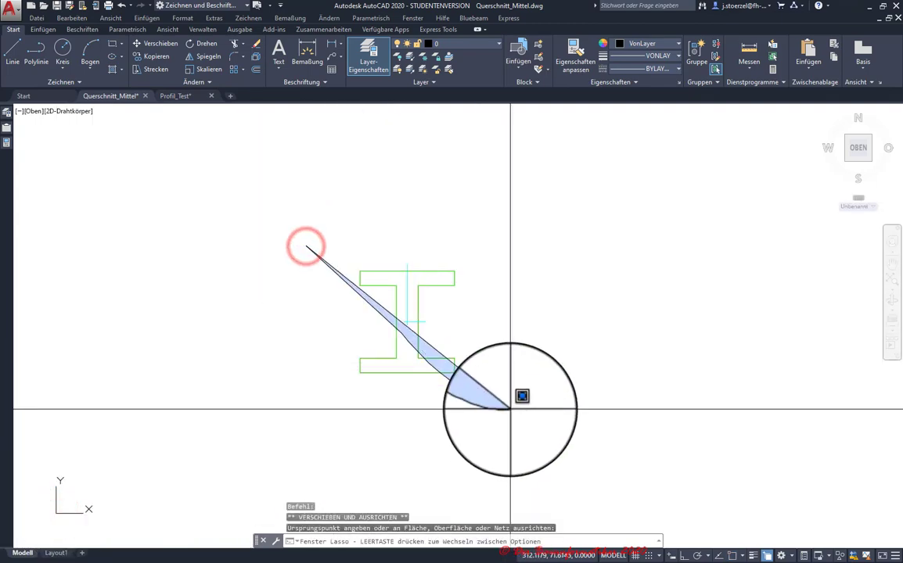
{"action": "left_click", "coordinate": [286, 223]}
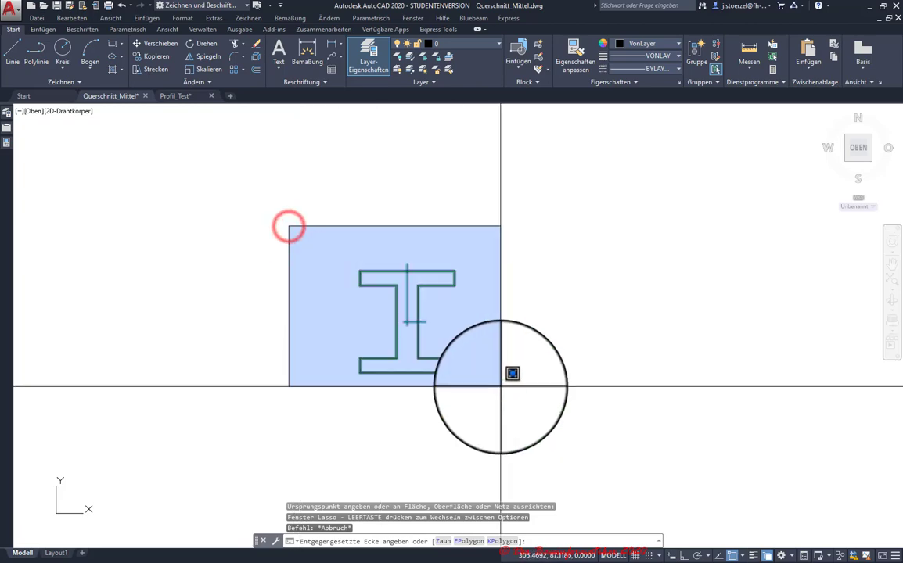
{"action": "left_click", "coordinate": [514, 385]}
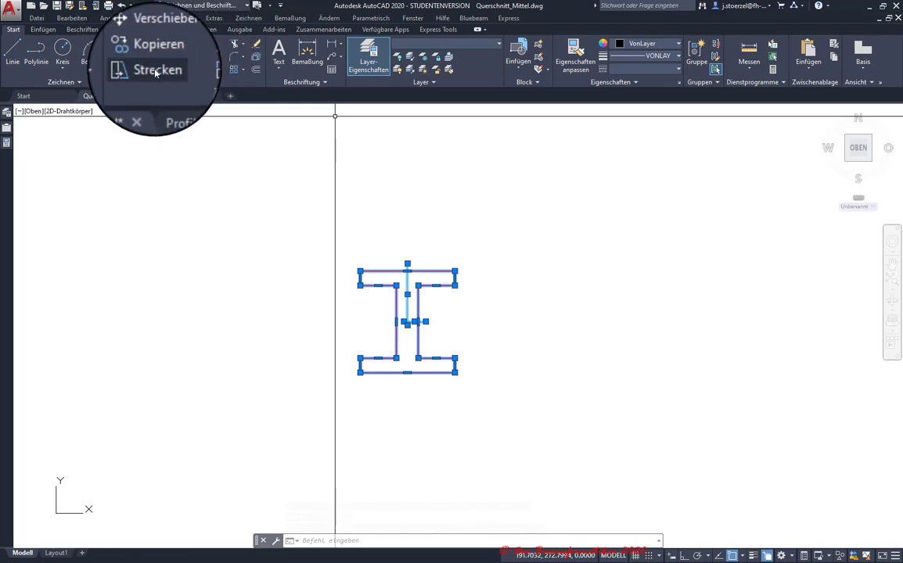
{"action": "left_click", "coordinate": [151, 43]}
{"action": "left_click", "coordinate": [363, 374]}
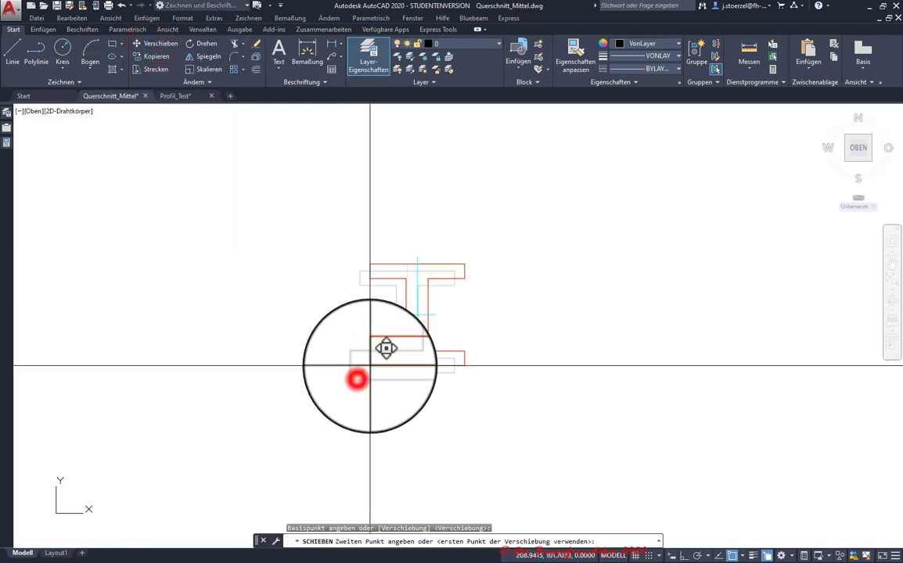
{"action": "middle_click_drag", "start_coordinate": [609, 220], "coordinate": [433, 234]}
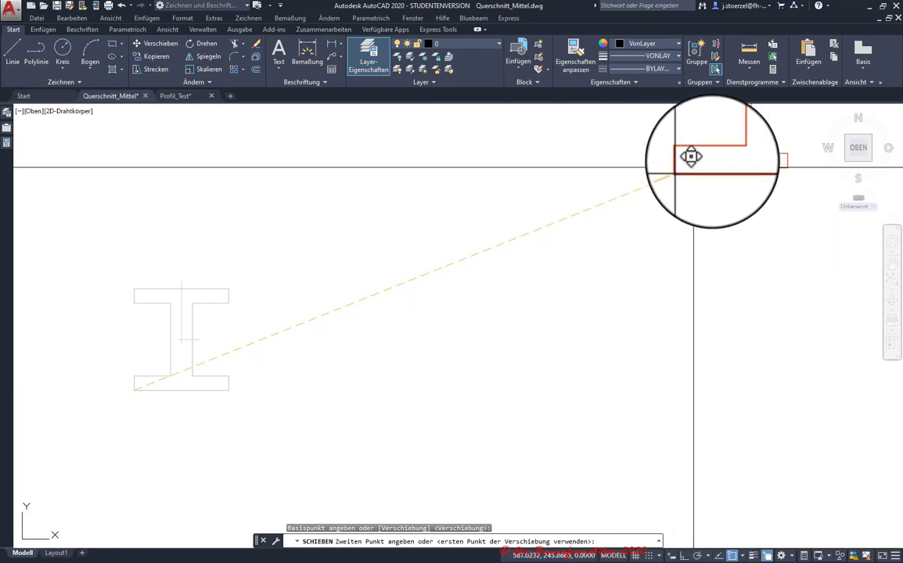
{"action": "left_click", "coordinate": [792, 139]}
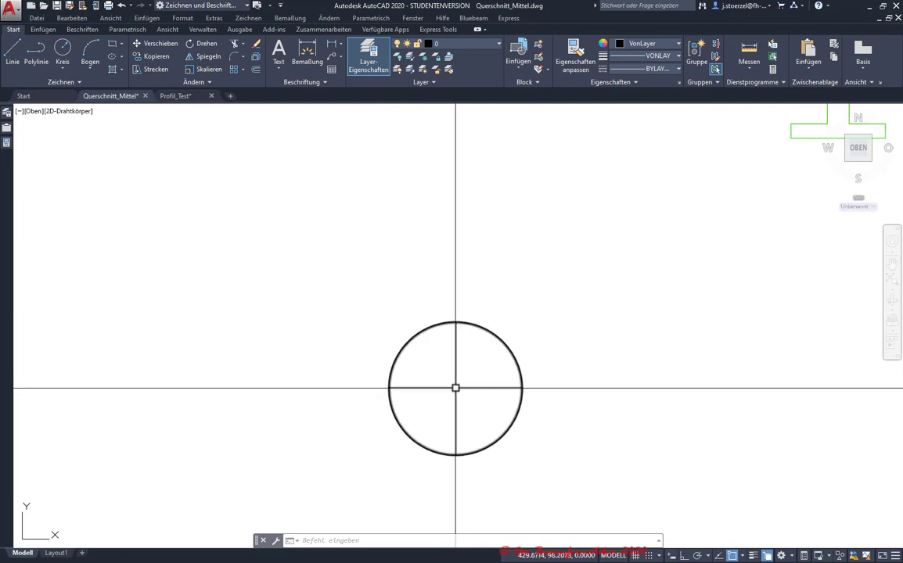
Undo the view change, the I-beam move and the origin relocation, then save Querschnitt_Mittel.dwg
{"action": "middle_click_drag", "start_coordinate": [455, 388], "coordinate": [590, 337]}
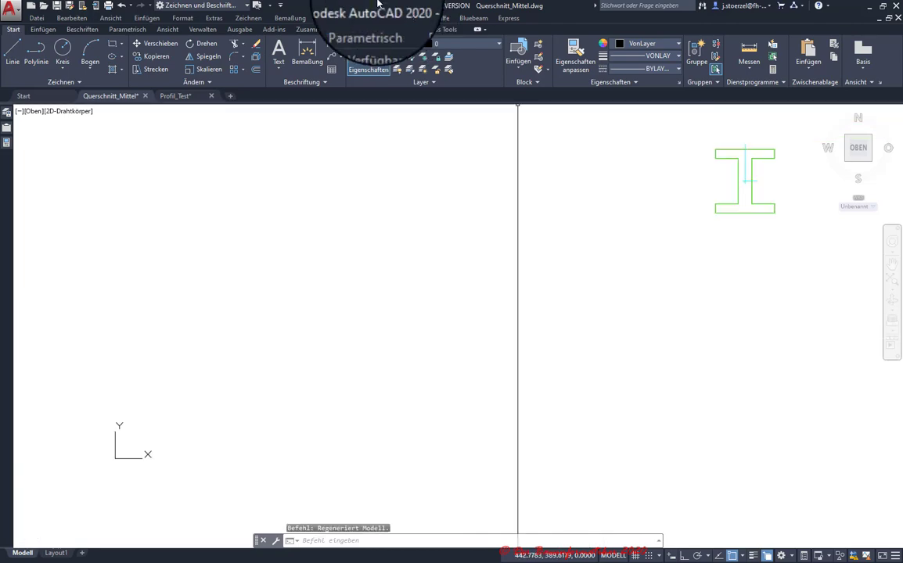
{"action": "left_click", "coordinate": [121, 6]}
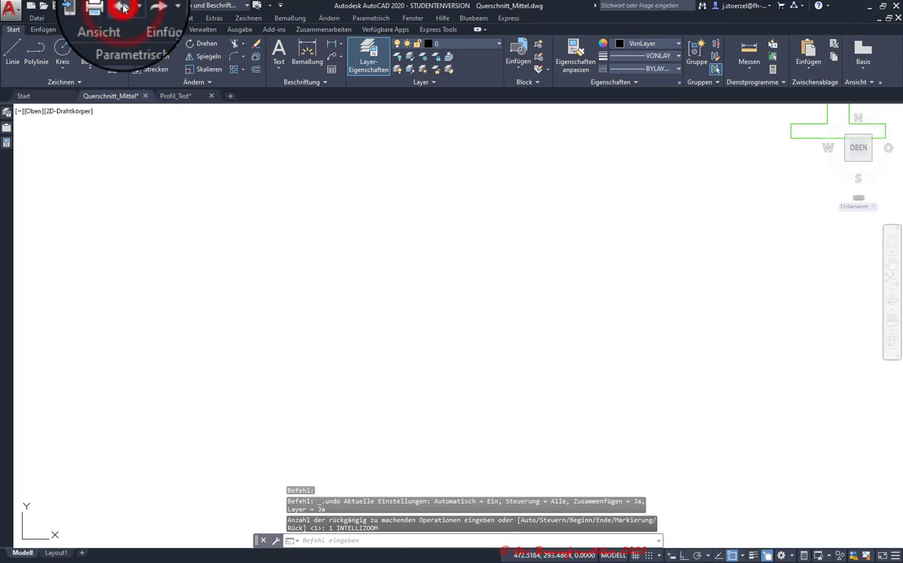
{"action": "left_click", "coordinate": [121, 6]}
{"action": "left_click", "coordinate": [122, 6]}
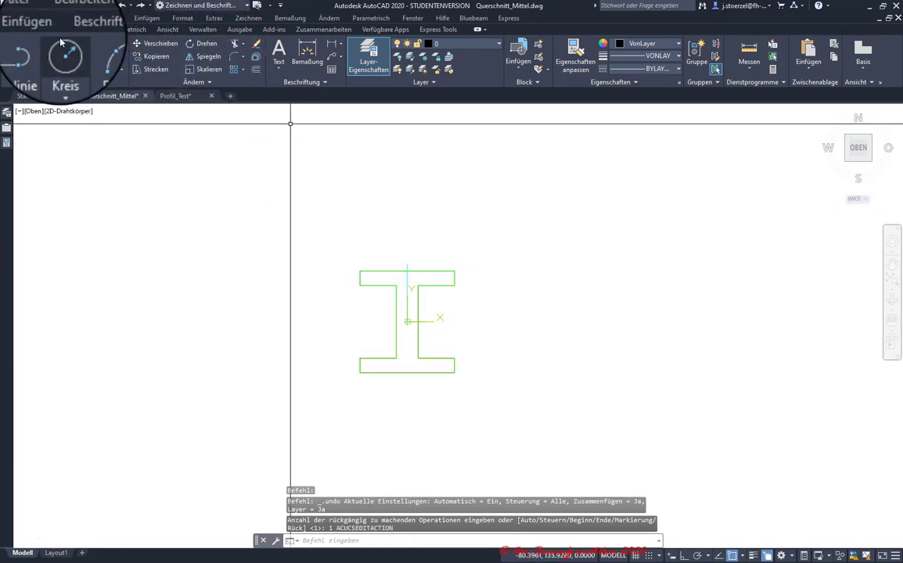
{"action": "left_click", "coordinate": [56, 6]}
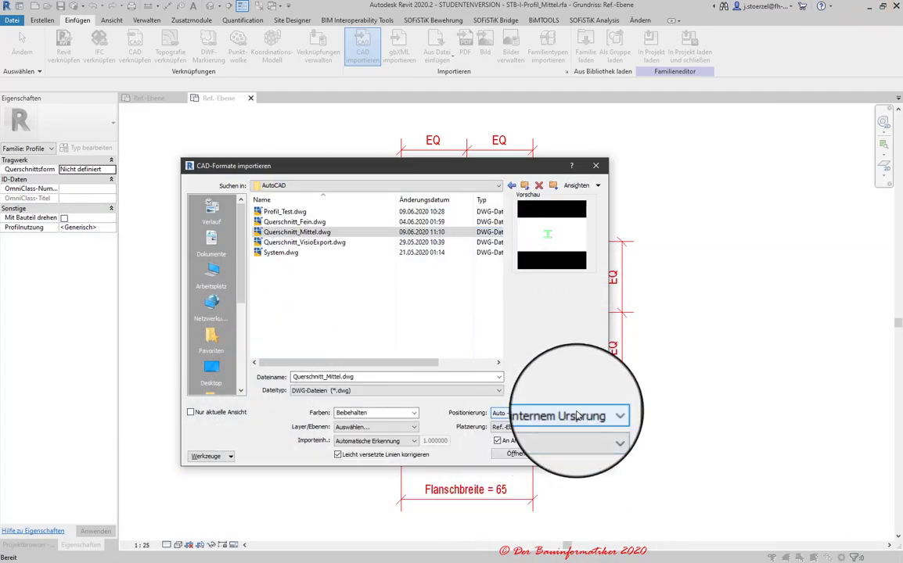
Keep the placement on Ref.-Ebene and start importing Querschnitt_Mittel.dwg
{"action": "left_click", "coordinate": [526, 430]}
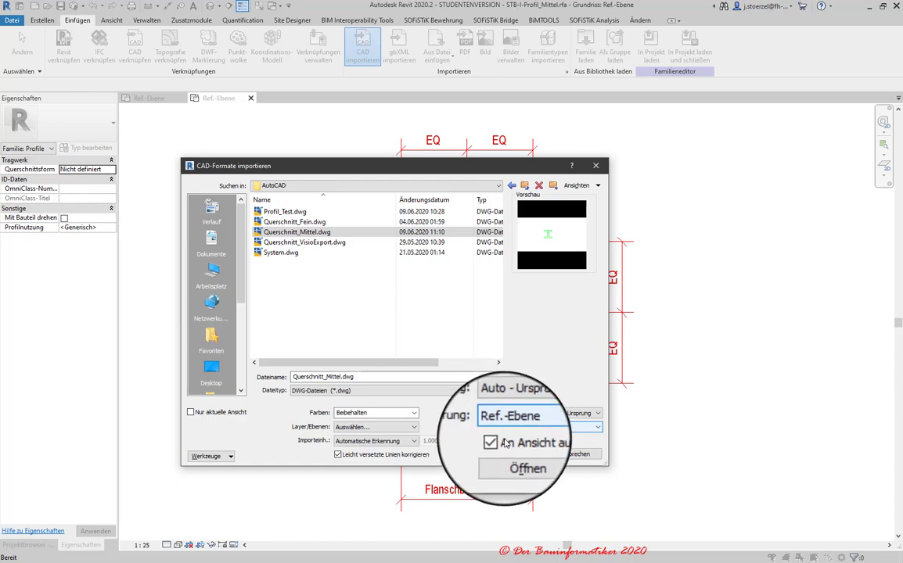
{"action": "left_click", "coordinate": [510, 456]}
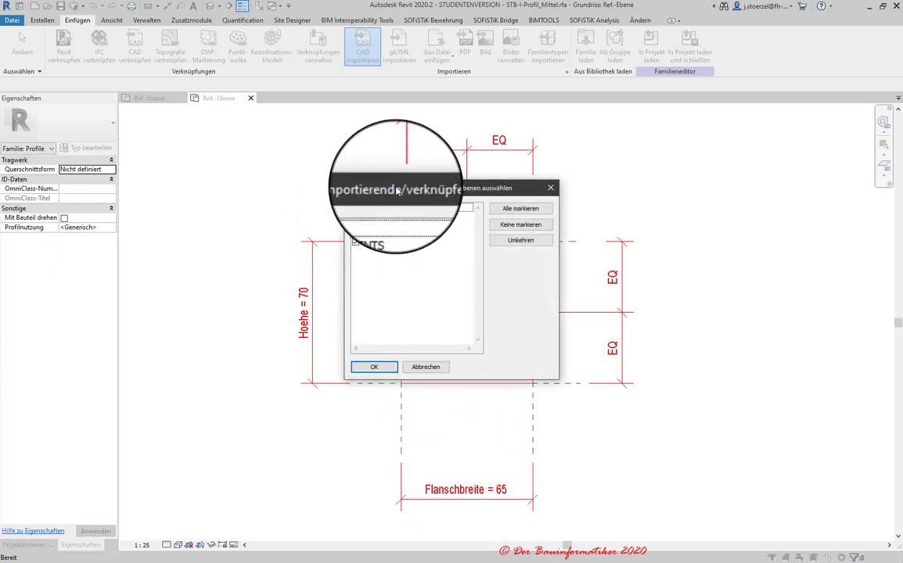
Import only the KOORDINATEN and Polylinie layers, leaving out DEFPOINTS and Region
{"action": "left_click_drag", "start_coordinate": [414, 188], "coordinate": [482, 177]}
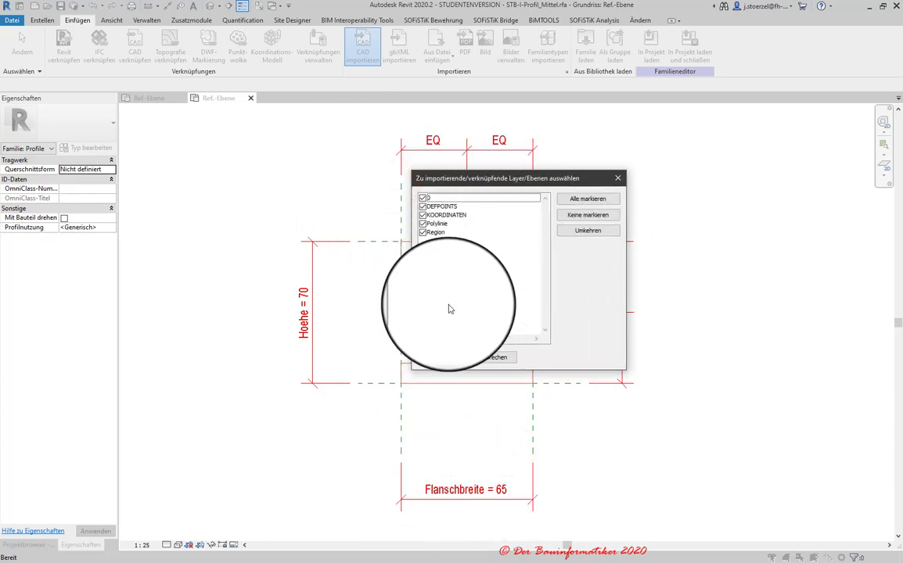
{"action": "left_click_drag", "start_coordinate": [464, 178], "coordinate": [671, 174]}
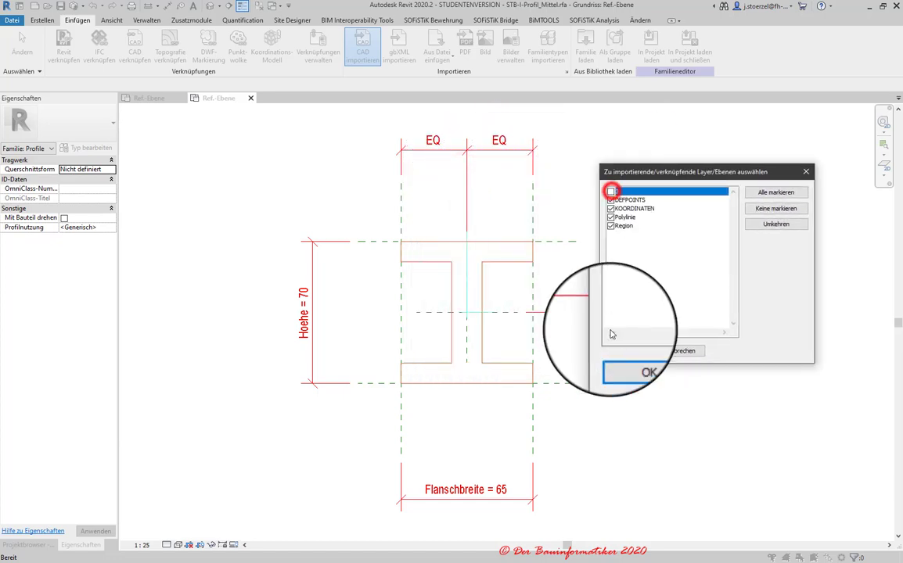
{"action": "left_click", "coordinate": [607, 192]}
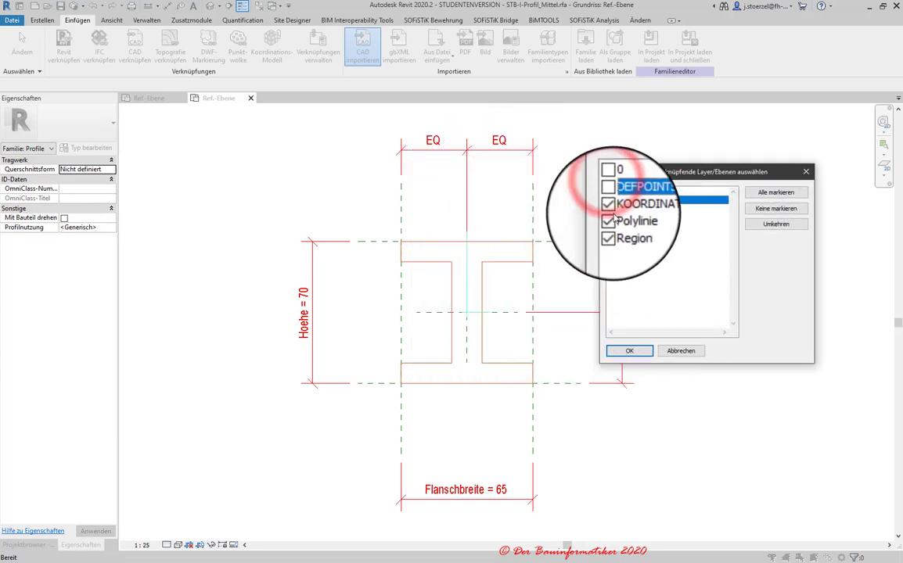
{"action": "left_click", "coordinate": [609, 225]}
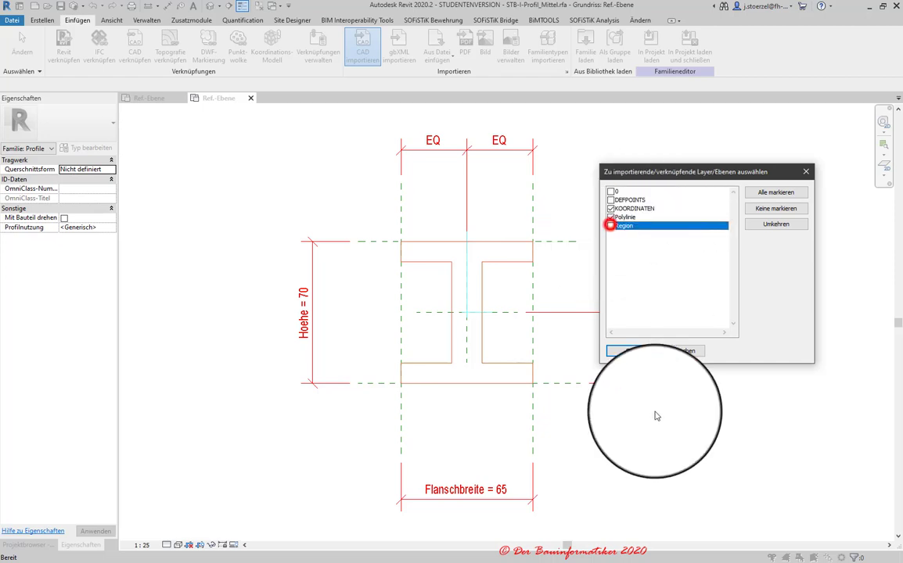
{"action": "left_click", "coordinate": [626, 358]}
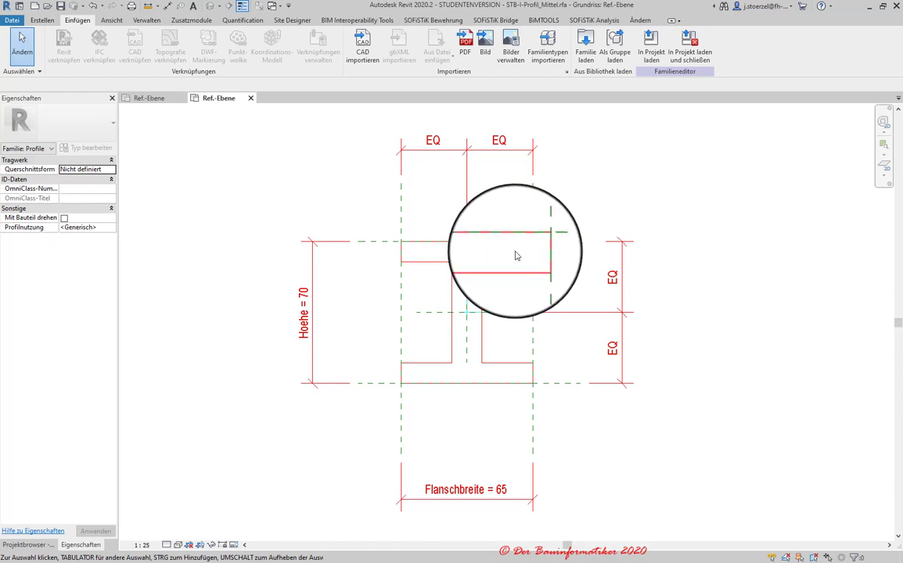
Switch the family to the 100x120 type, applying Hoehe 120 and Flanschbreite 100
{"action": "scroll", "coordinate": [464, 332], "scroll_direction": "up", "scroll_amount": 3}
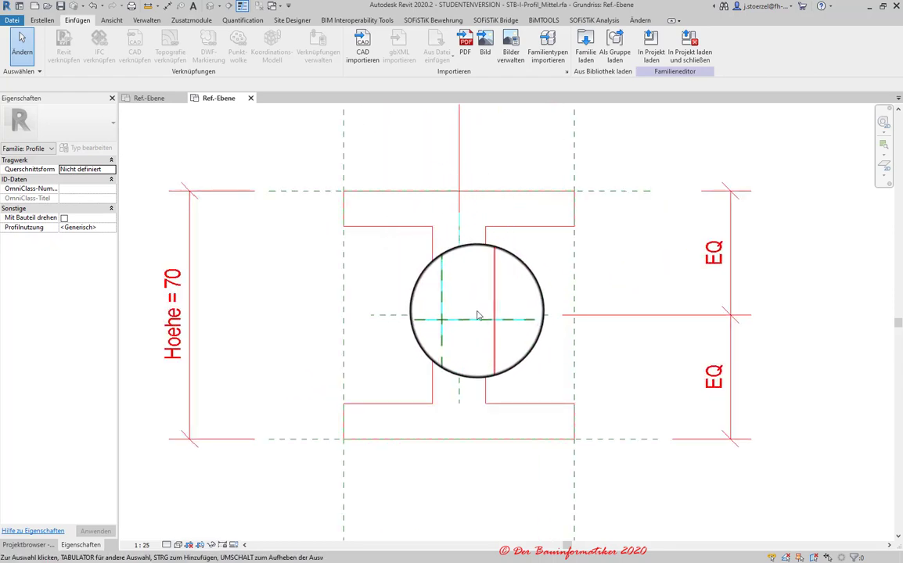
{"action": "scroll", "coordinate": [485, 301], "scroll_direction": "down", "scroll_amount": 1}
{"action": "scroll", "coordinate": [485, 301], "scroll_direction": "down", "scroll_amount": 1}
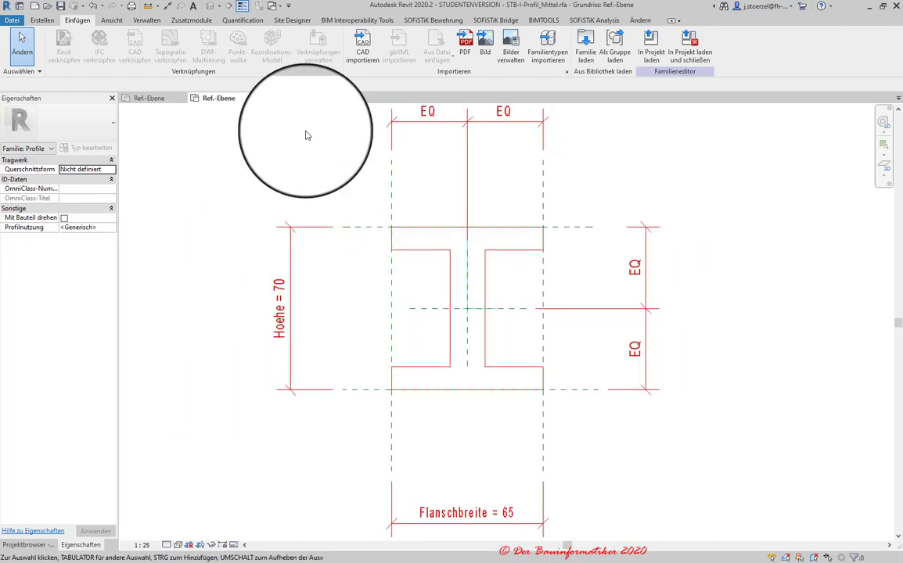
{"action": "left_click", "coordinate": [42, 20]}
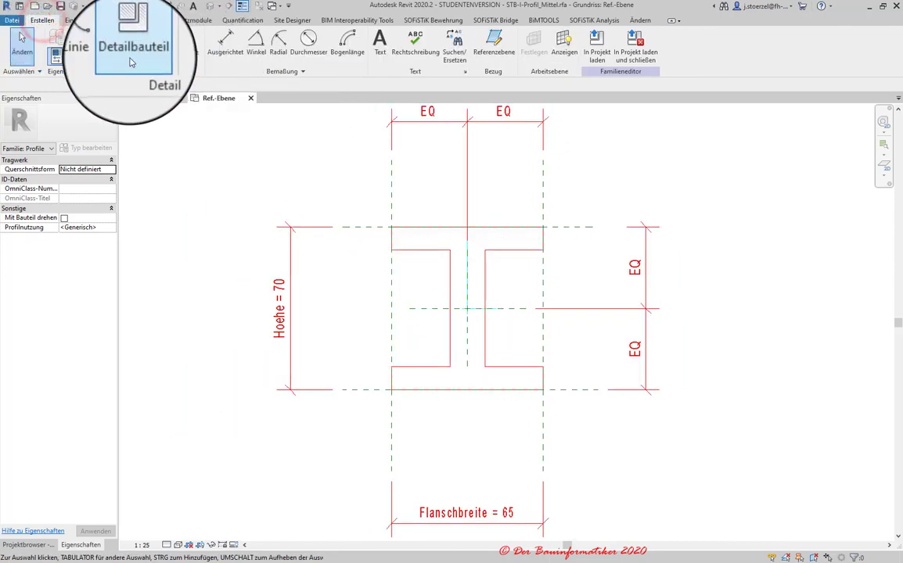
{"action": "left_click", "coordinate": [77, 55]}
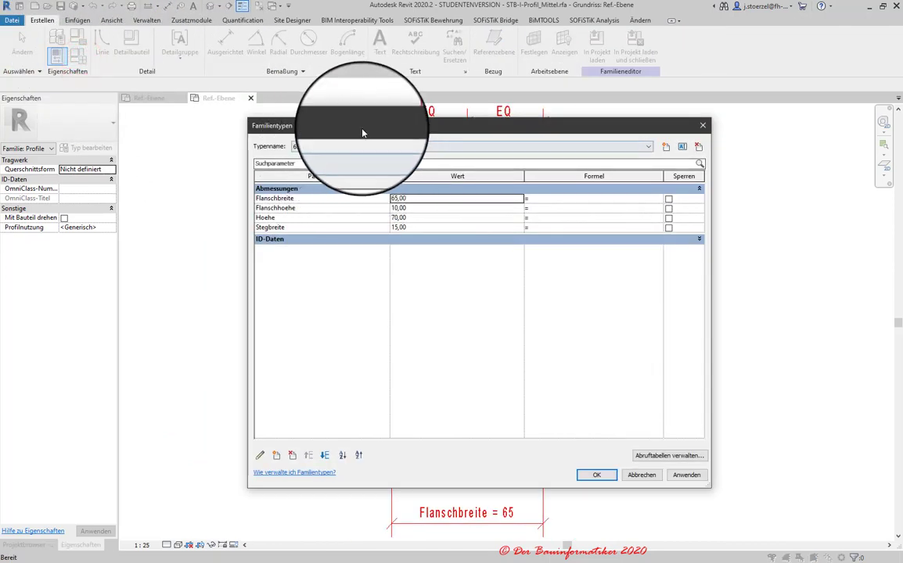
{"action": "left_click_drag", "start_coordinate": [360, 125], "coordinate": [131, 54]}
{"action": "left_click", "coordinate": [122, 73]}
{"action": "left_click", "coordinate": [101, 87]}
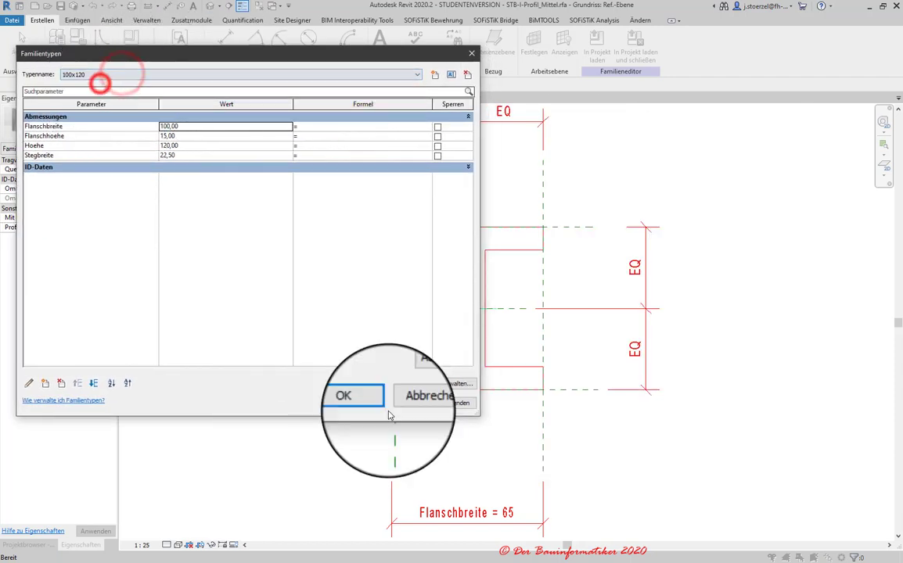
{"action": "left_click", "coordinate": [456, 402]}
{"action": "left_click", "coordinate": [374, 404]}
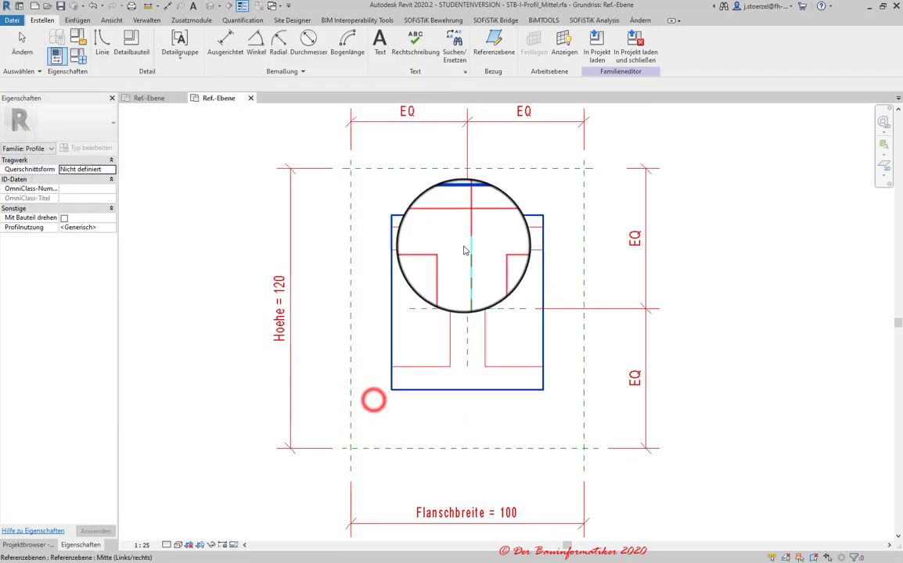
Select the imported Querschnitt_Mittel.dwg I-profile to check that it kept its original size
{"action": "left_click", "coordinate": [427, 265]}
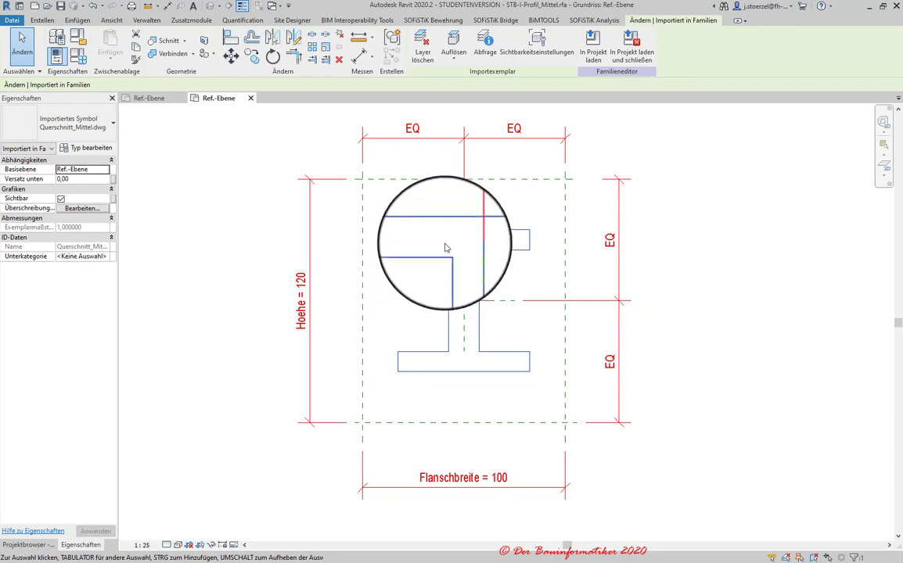
{"action": "left_click", "coordinate": [432, 250]}
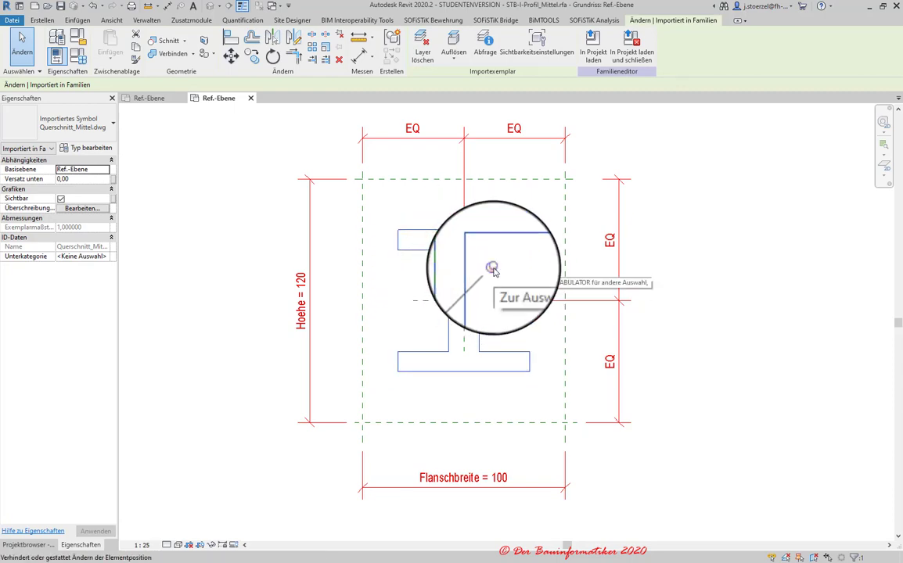
{"action": "scroll", "coordinate": [463, 302], "scroll_direction": "up", "scroll_amount": 5}
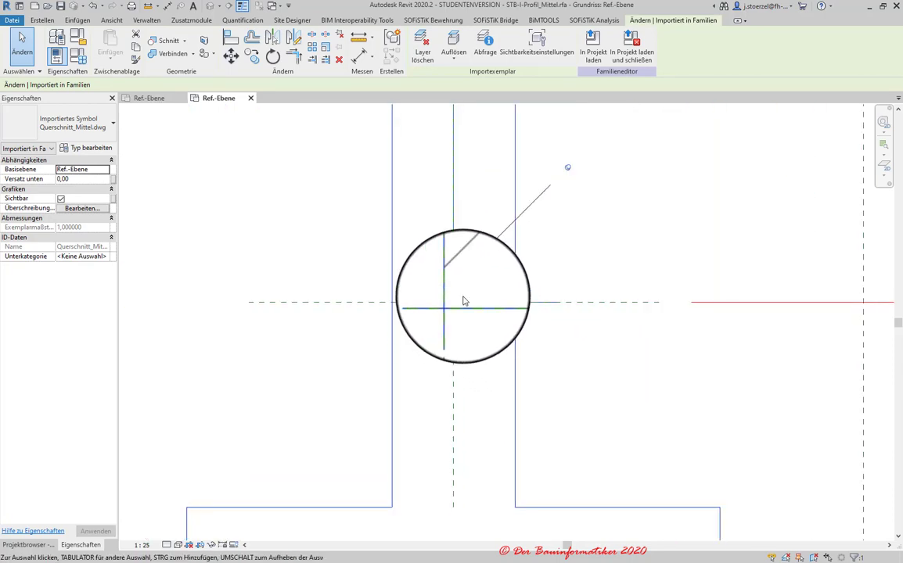
{"action": "scroll", "coordinate": [463, 302], "scroll_direction": "down", "scroll_amount": 3}
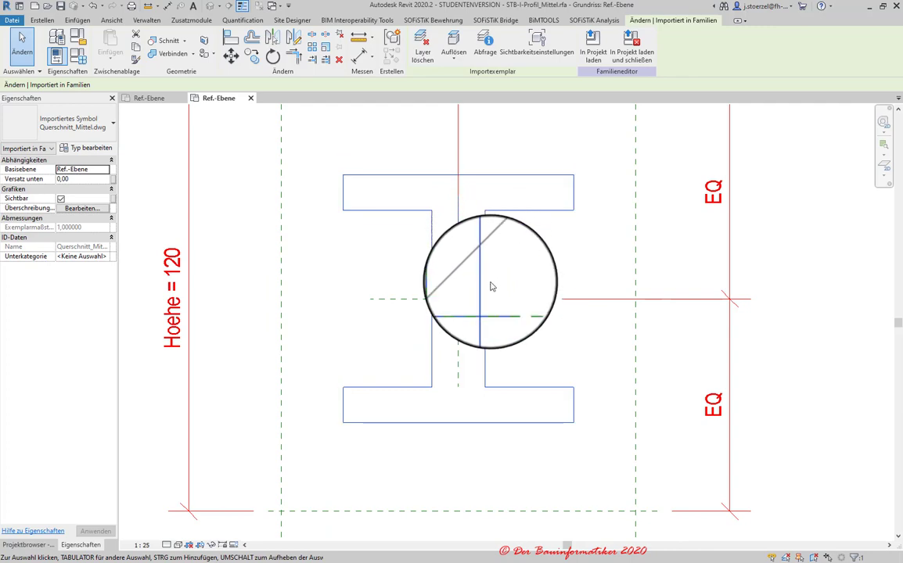
{"action": "scroll", "coordinate": [481, 283], "scroll_direction": "down", "scroll_amount": 2}
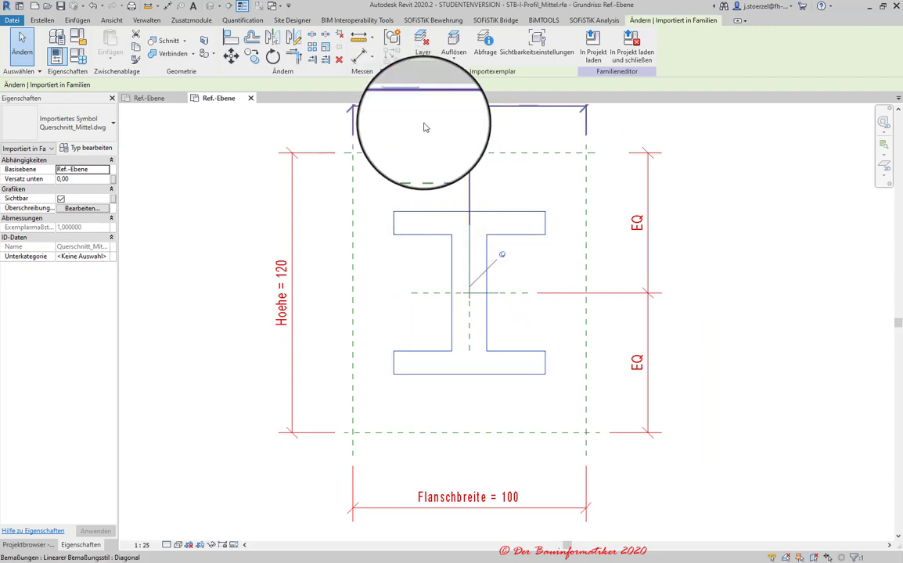
{"action": "left_click", "coordinate": [450, 234]}
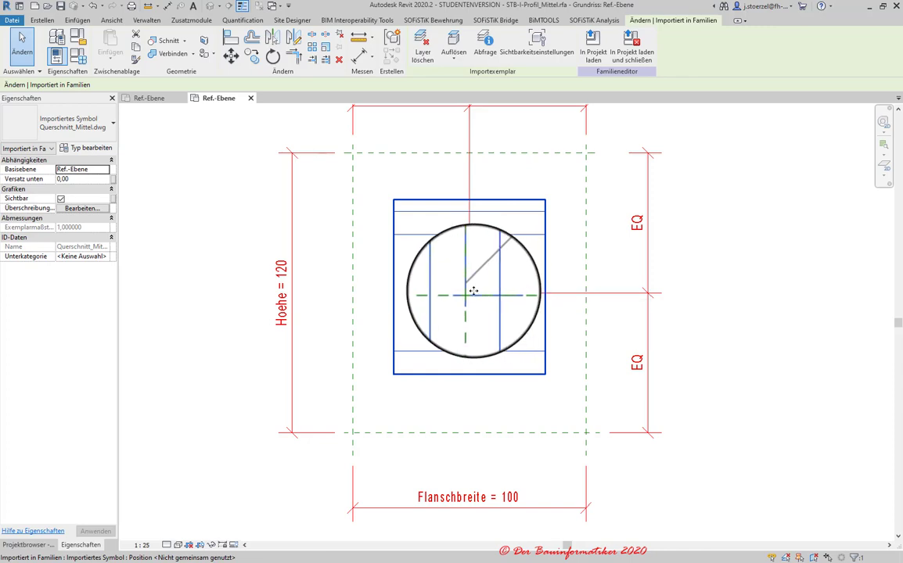
{"action": "scroll", "coordinate": [493, 289], "scroll_direction": "up", "scroll_amount": 1}
{"action": "scroll", "coordinate": [493, 289], "scroll_direction": "up", "scroll_amount": 1}
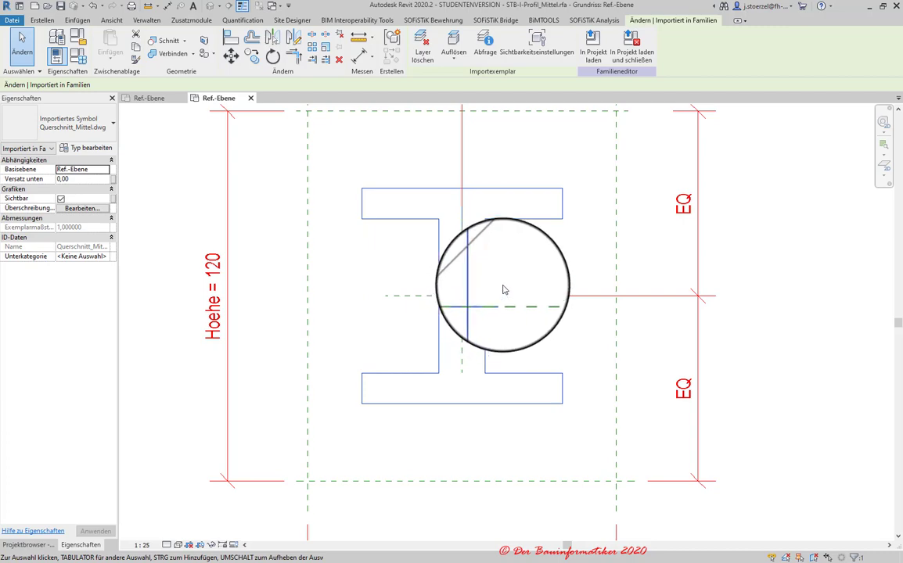
{"action": "left_click", "coordinate": [117, 23]}
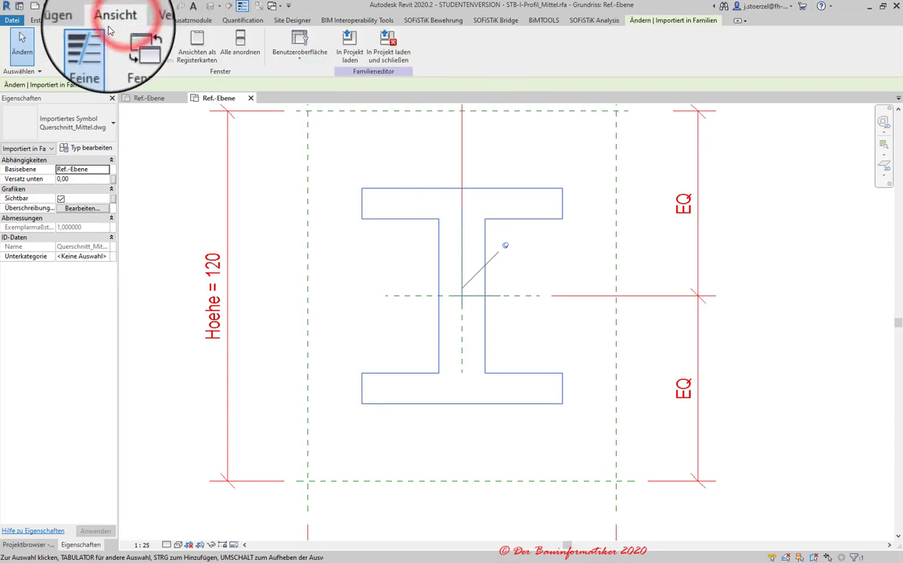
{"action": "left_click", "coordinate": [69, 52]}
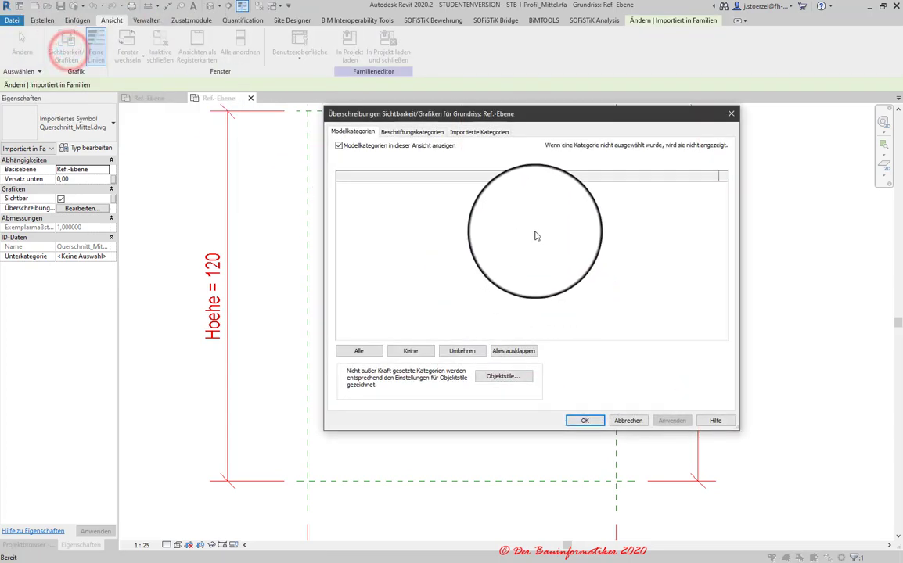
{"action": "left_click", "coordinate": [481, 133]}
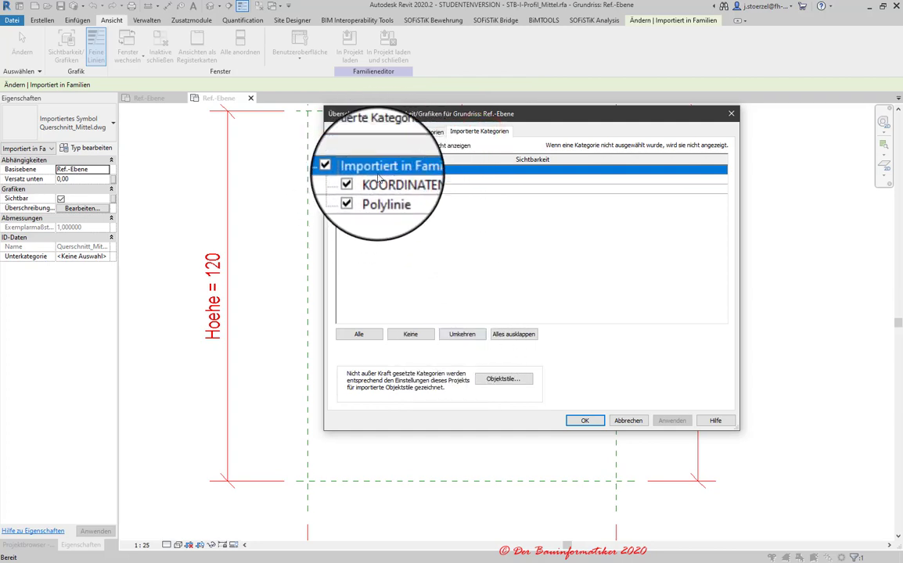
{"action": "left_click_drag", "start_coordinate": [436, 112], "coordinate": [628, 114]}
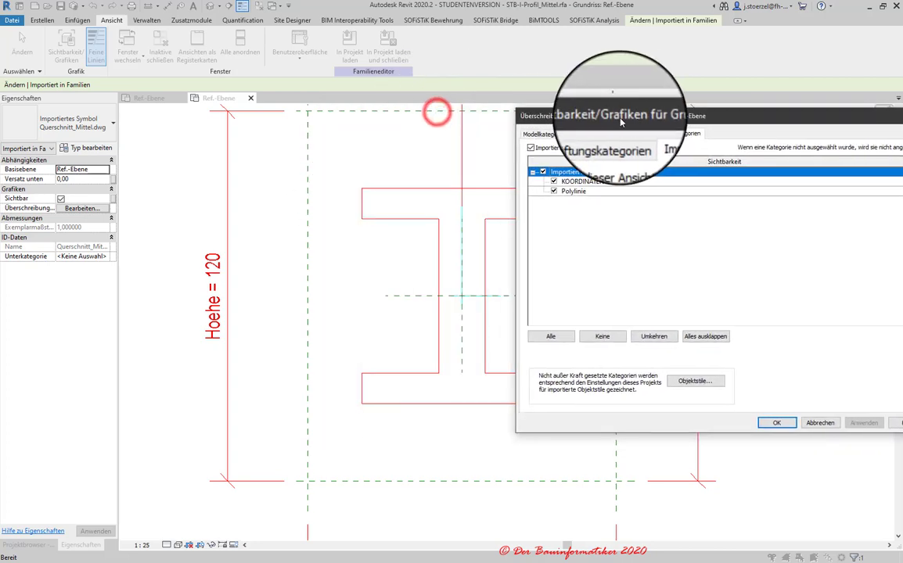
{"action": "left_click", "coordinate": [542, 172]}
{"action": "left_click", "coordinate": [859, 423]}
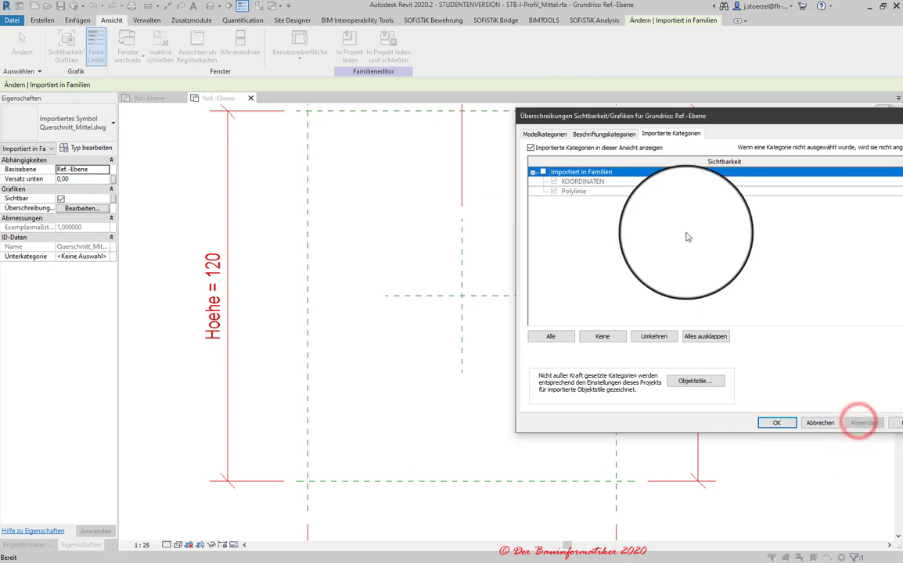
{"action": "left_click", "coordinate": [543, 171]}
{"action": "left_click", "coordinate": [553, 181]}
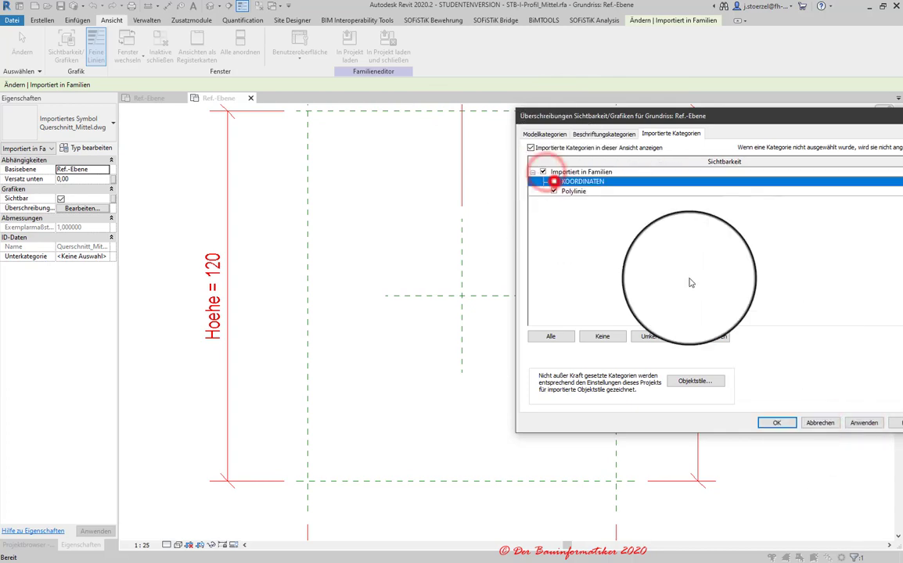
{"action": "left_click", "coordinate": [864, 423]}
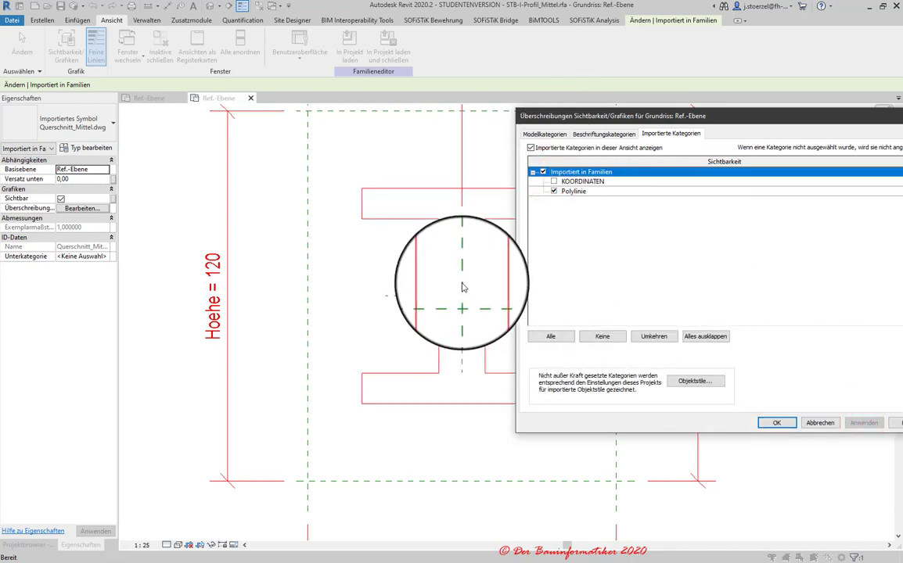
{"action": "left_click", "coordinate": [554, 191]}
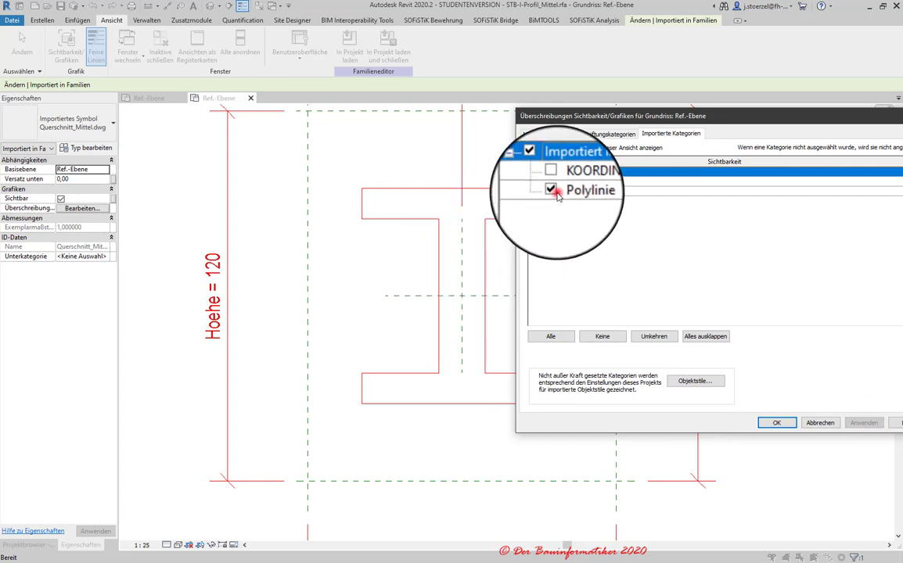
{"action": "left_click", "coordinate": [863, 423]}
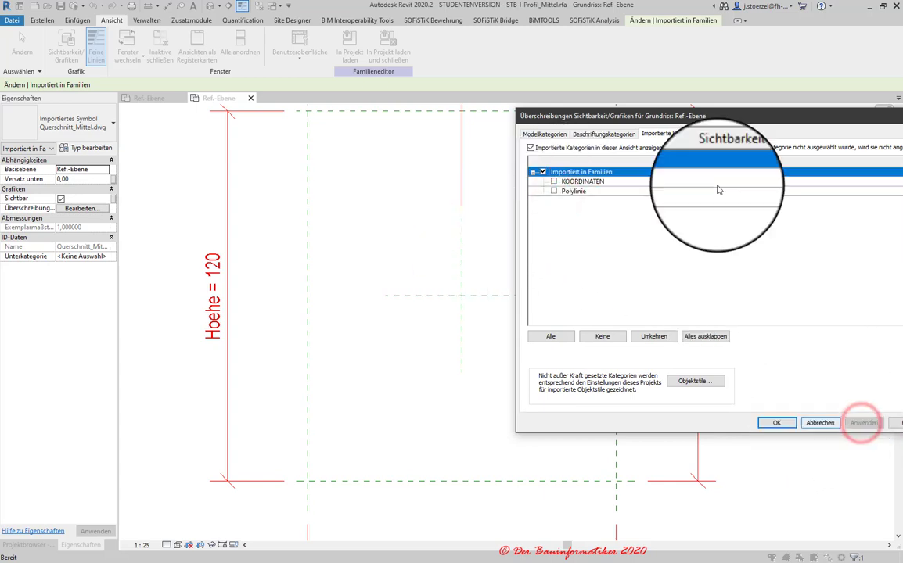
{"action": "left_click", "coordinate": [554, 191]}
{"action": "left_click", "coordinate": [554, 181]}
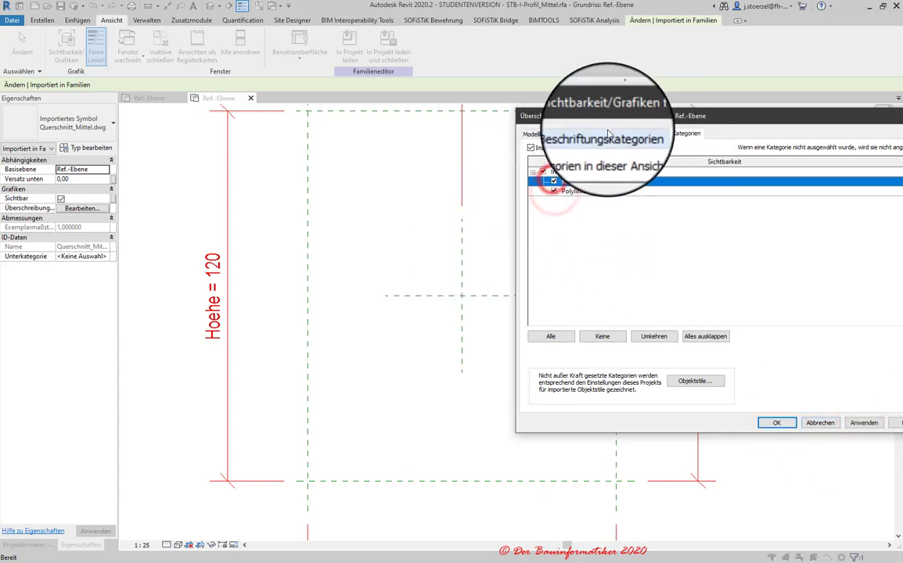
{"action": "left_click_drag", "start_coordinate": [679, 115], "coordinate": [366, 63]}
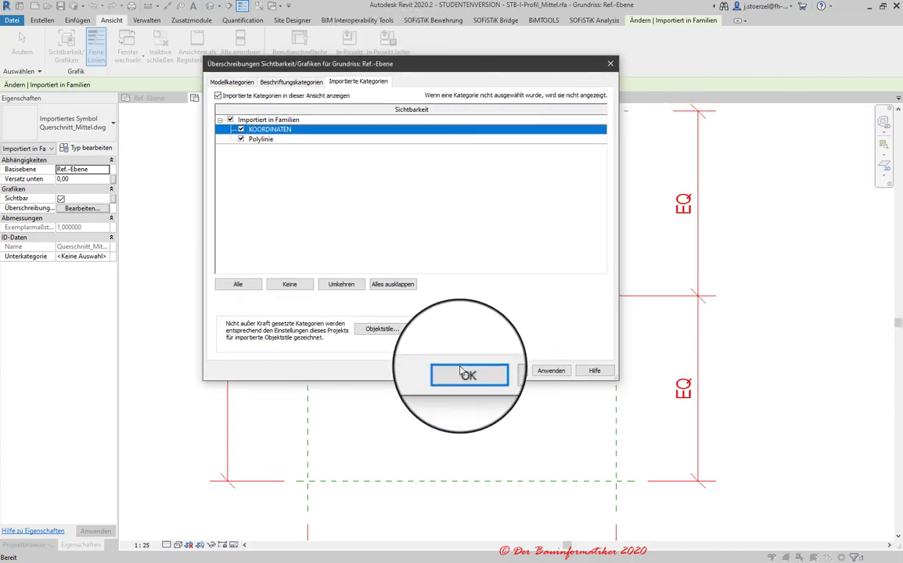
{"action": "left_click", "coordinate": [465, 373]}
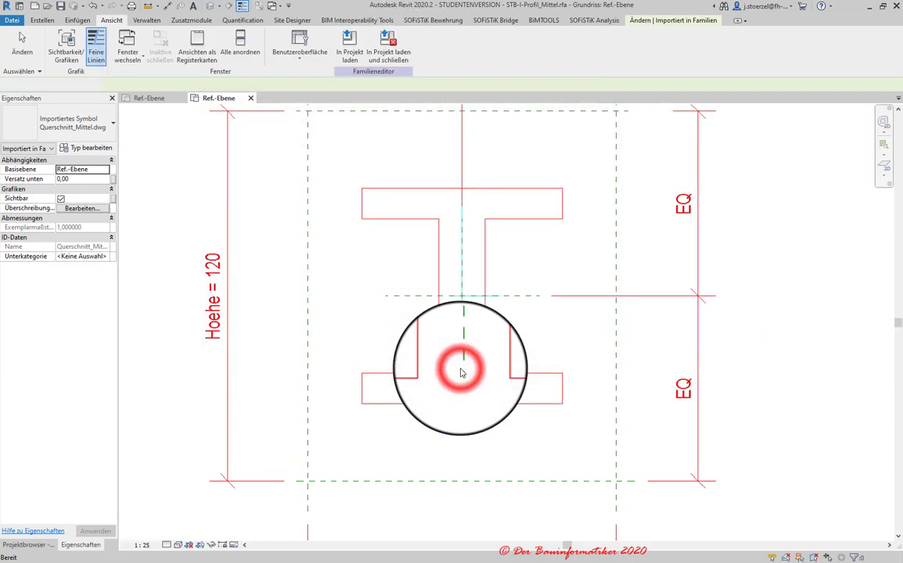
{"action": "left_click", "coordinate": [482, 288]}
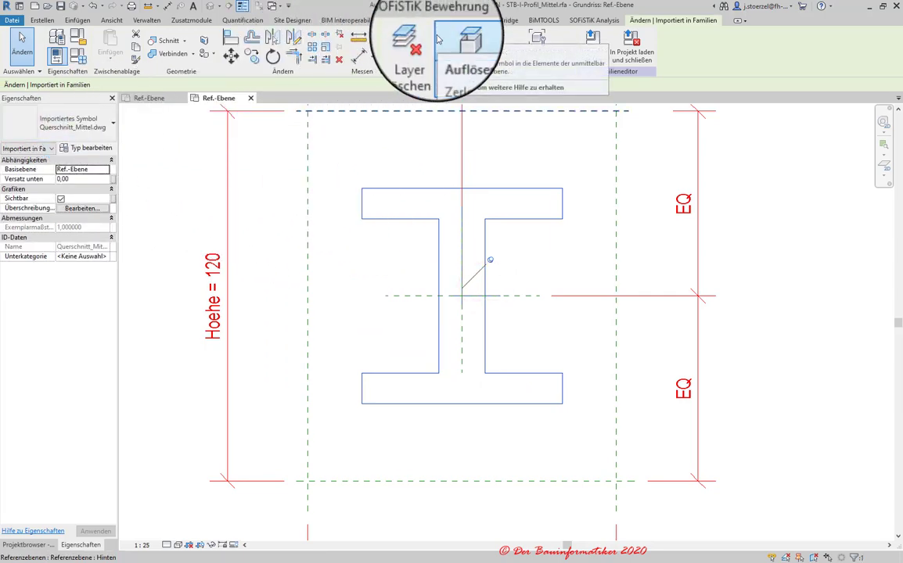
Select the imported Querschnitt_Mittel.dwg symbol and show its Ändern | Importiert in Familien tools
{"action": "left_click", "coordinate": [75, 20]}
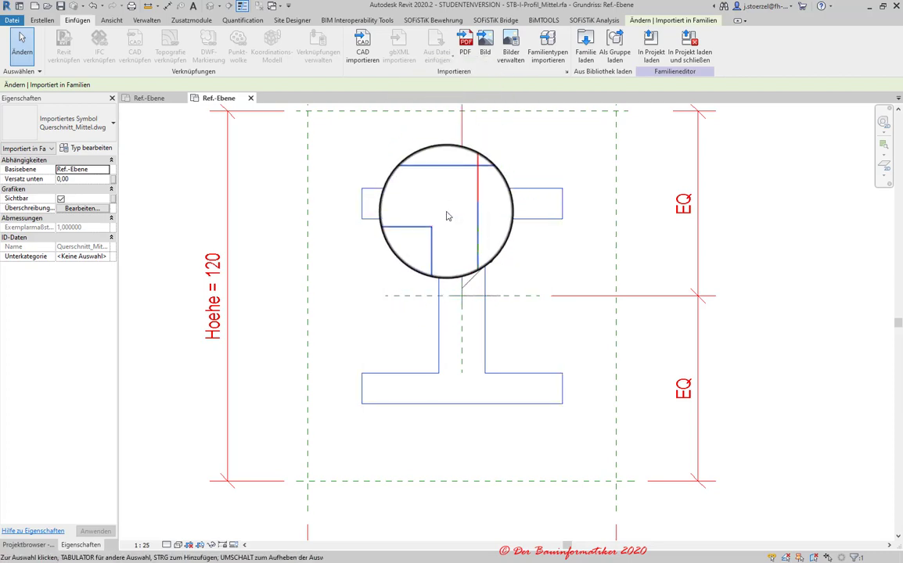
{"action": "left_click", "coordinate": [436, 219]}
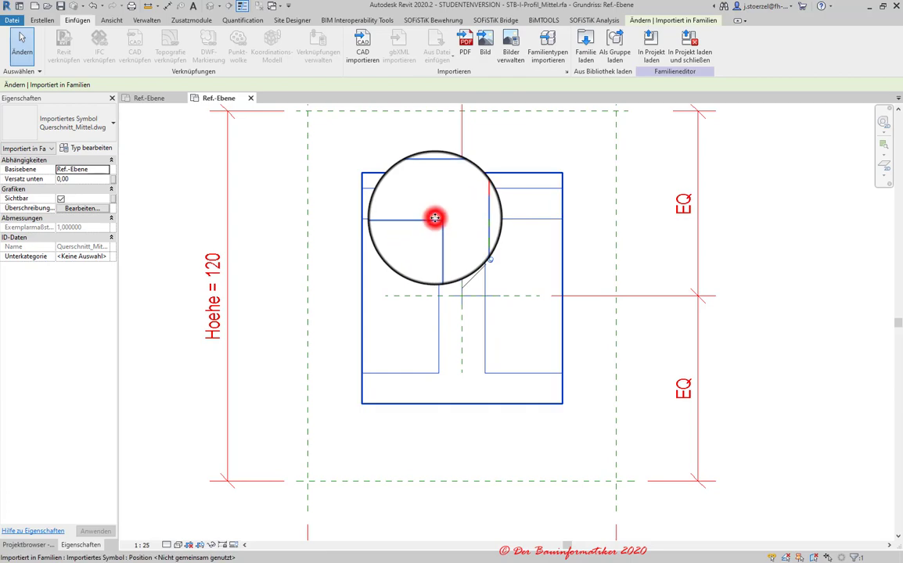
{"action": "left_click", "coordinate": [651, 23]}
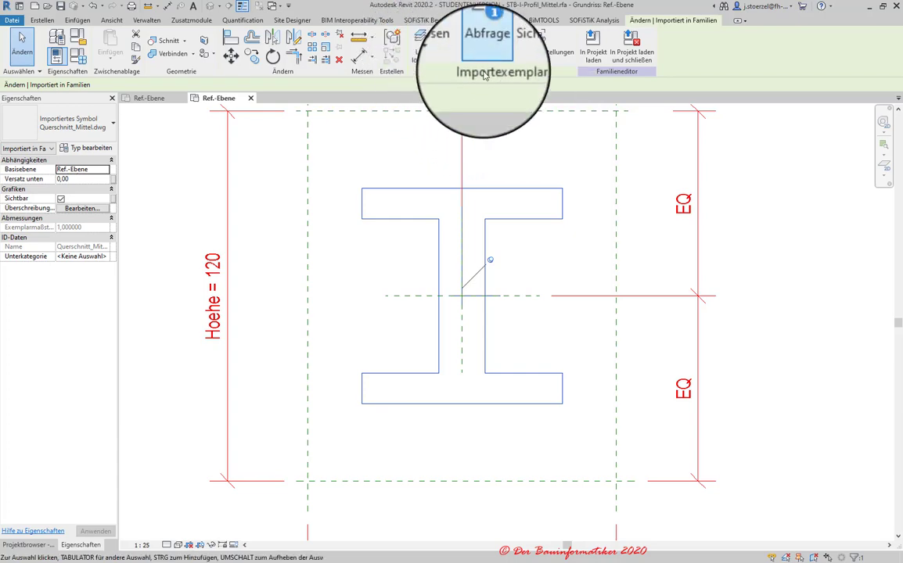
Delete the KOORDINATEN layer from the imported DWG symbol
{"action": "left_click", "coordinate": [454, 43]}
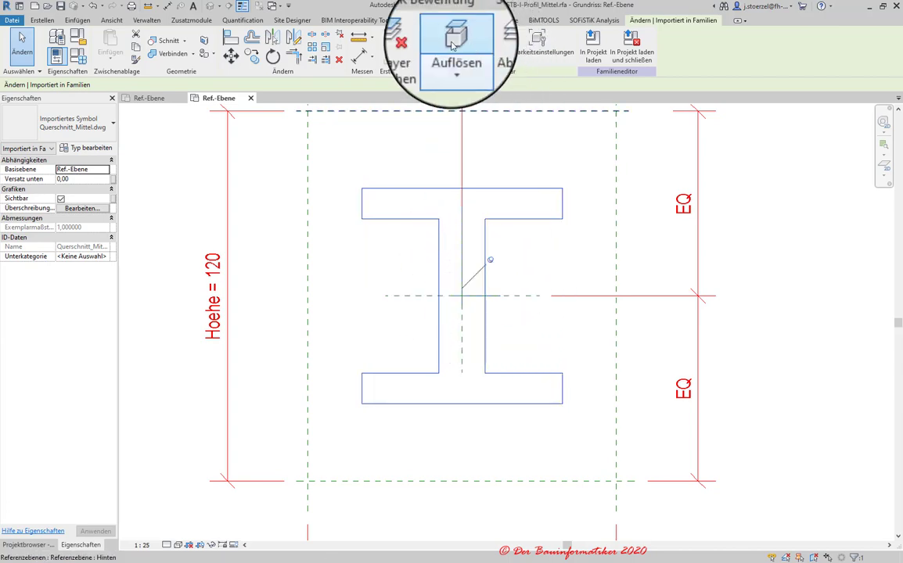
{"action": "left_click", "coordinate": [423, 52]}
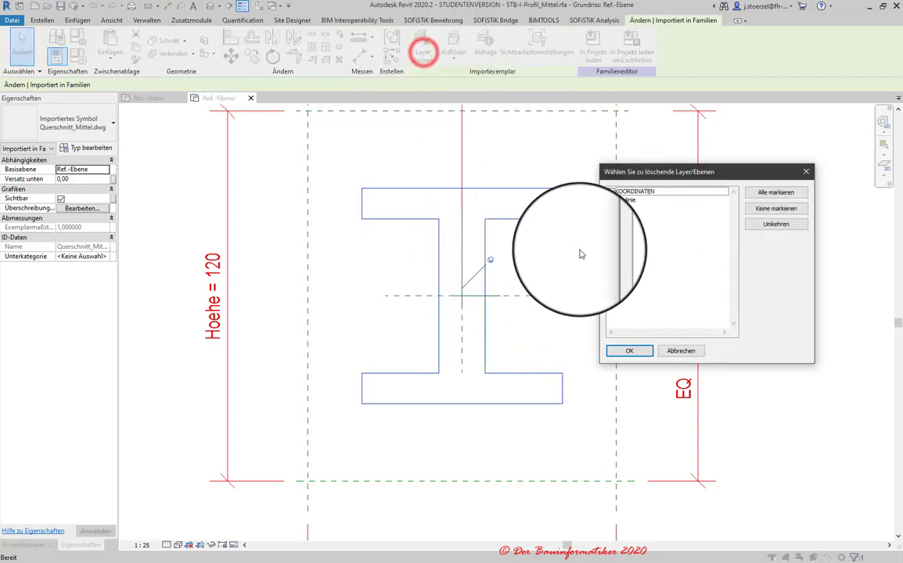
{"action": "left_click", "coordinate": [610, 190]}
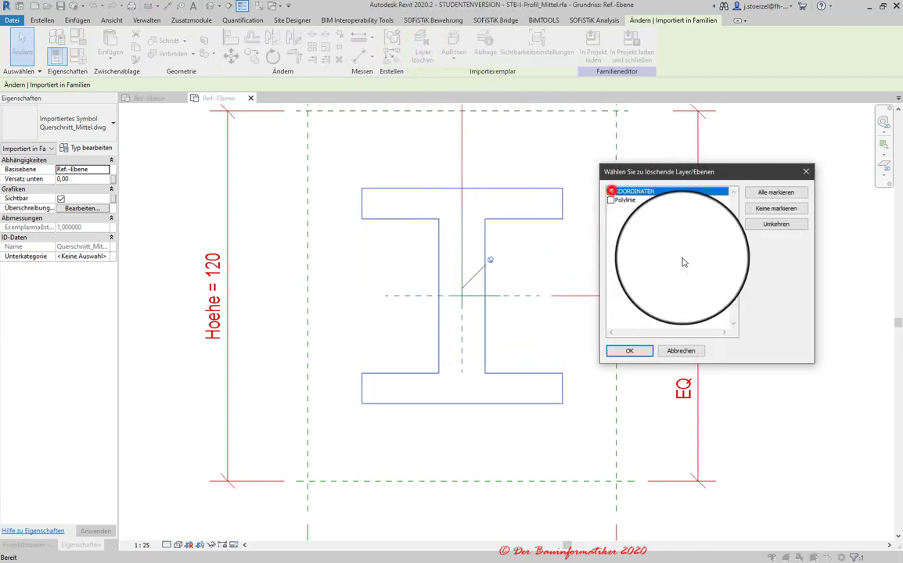
{"action": "left_click", "coordinate": [629, 350]}
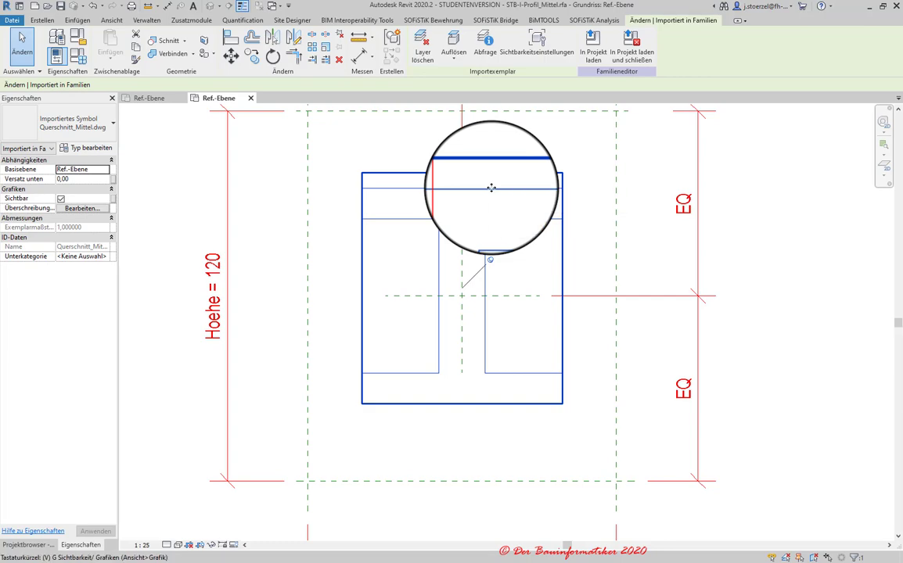
Check Importierte Kategorien in Visibility/Graphics without changes, then reselect the import
{"action": "key", "text": "v"}
{"action": "key", "text": "v"}
{"action": "left_click", "coordinate": [342, 84]}
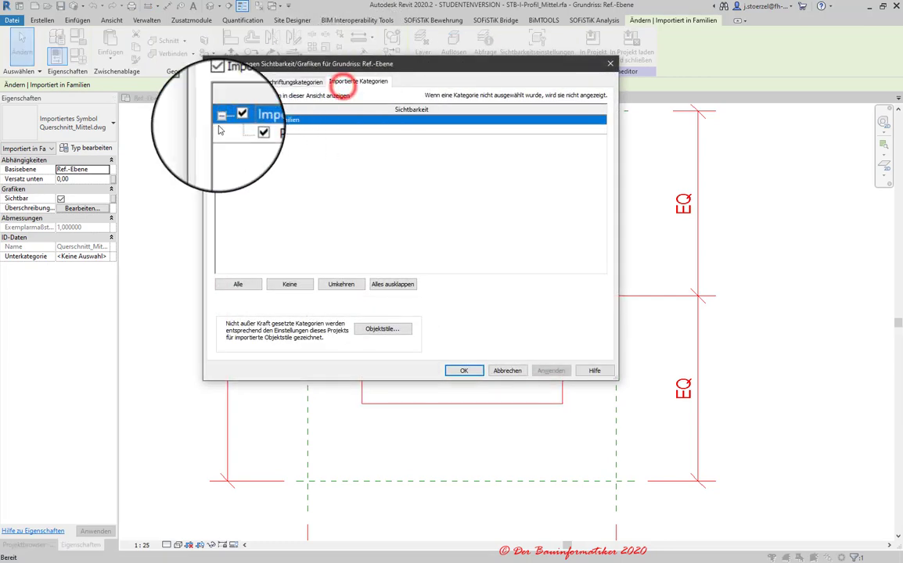
{"action": "left_click", "coordinate": [504, 374]}
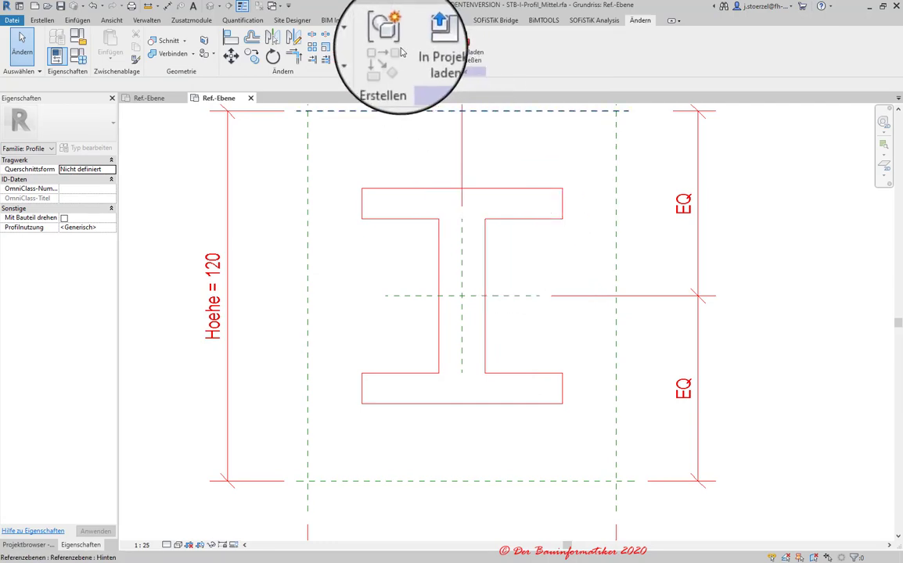
{"action": "left_click", "coordinate": [483, 221]}
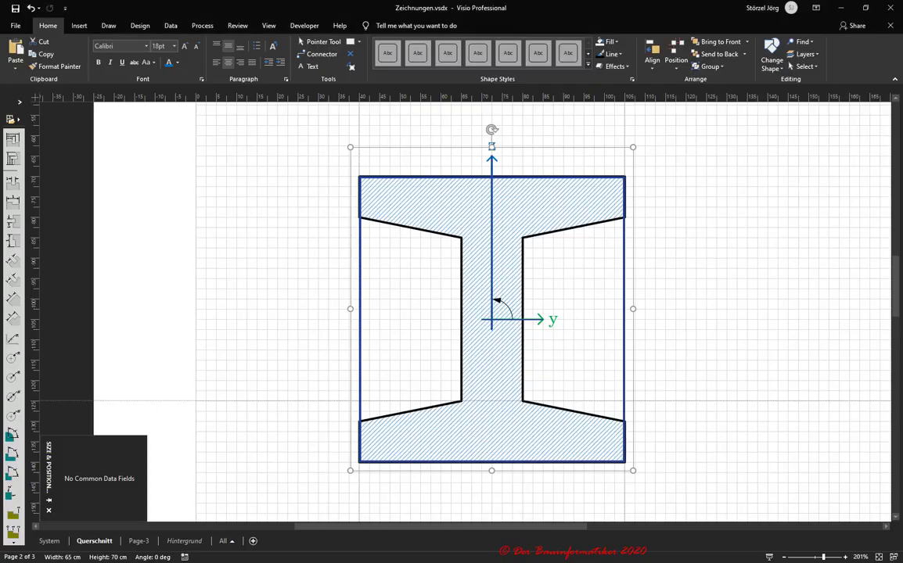
In Layer Properties, make the Abzugsflaechen, Anmerkungen, Bemaßungen, Bemaßungen V1 and V2 layers visible
{"action": "left_click", "coordinate": [303, 250]}
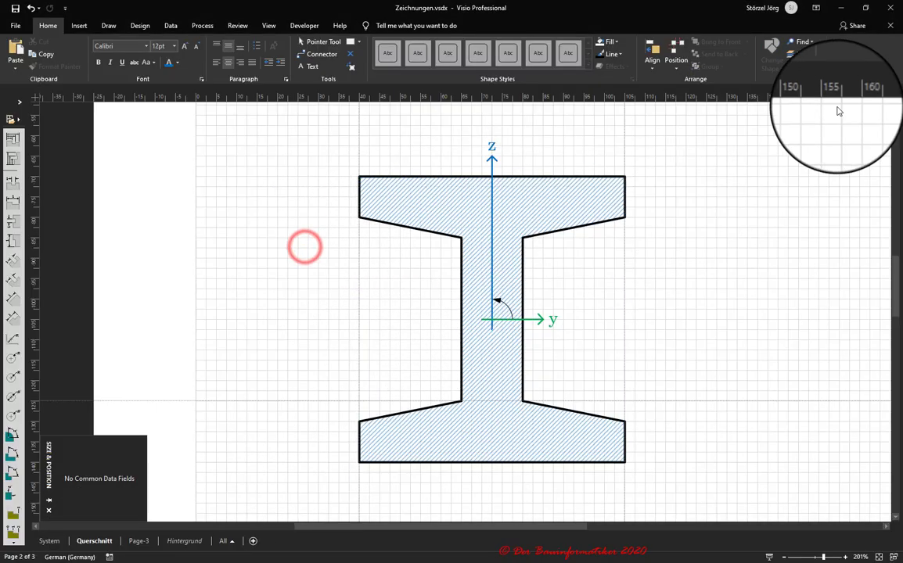
{"action": "left_click", "coordinate": [804, 54]}
{"action": "left_click", "coordinate": [813, 83]}
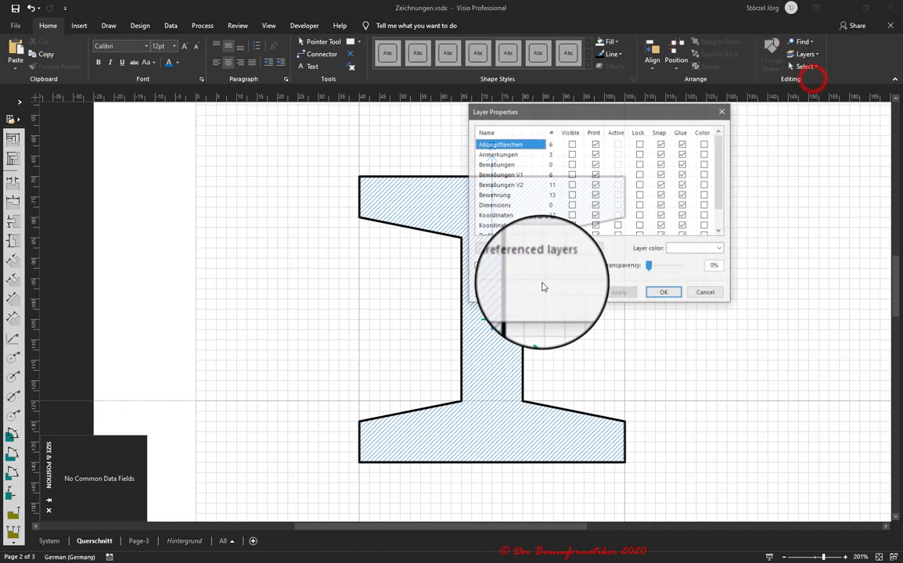
{"action": "left_click", "coordinate": [572, 144]}
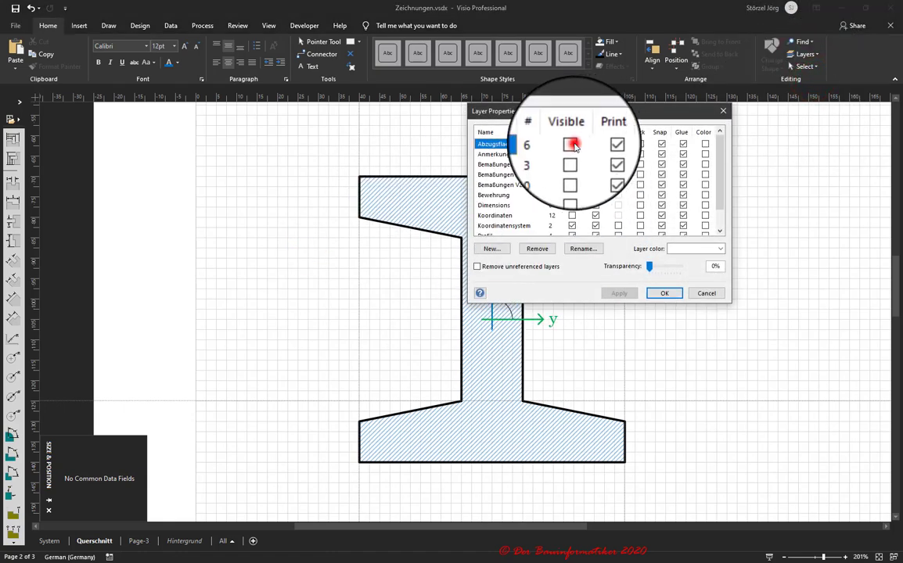
{"action": "left_click", "coordinate": [572, 154]}
{"action": "left_click", "coordinate": [572, 164]}
{"action": "left_click", "coordinate": [572, 174]}
{"action": "left_click", "coordinate": [572, 184]}
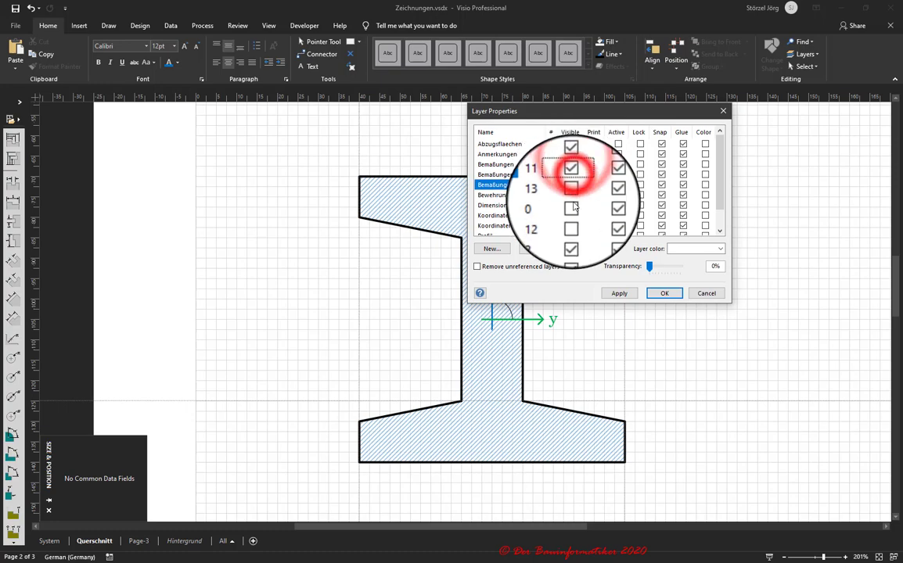
Make Bewehrung, Dimensions, Koordinaten, Profil and Teilflaechen visible too, apply, and minimize Visio
{"action": "left_click", "coordinate": [572, 195]}
{"action": "left_click", "coordinate": [572, 205]}
{"action": "left_click", "coordinate": [571, 215]}
{"action": "scroll", "coordinate": [577, 215], "scroll_direction": "down", "scroll_amount": 1}
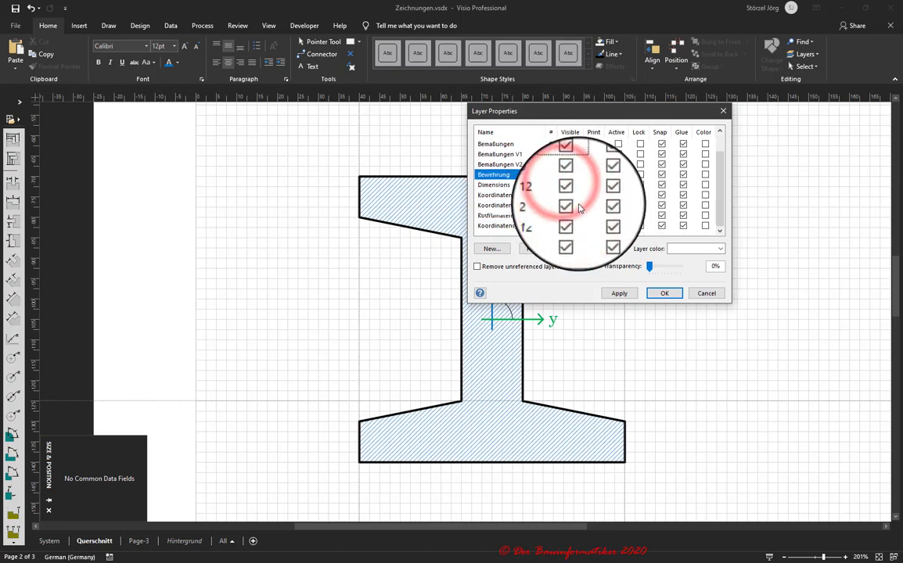
{"action": "left_click", "coordinate": [571, 215]}
{"action": "left_click", "coordinate": [572, 225]}
{"action": "left_click", "coordinate": [659, 296]}
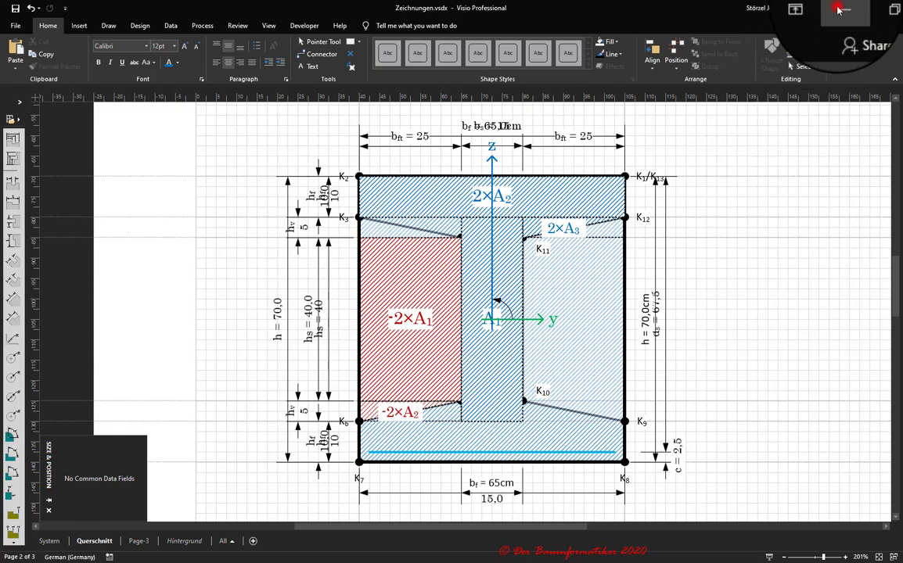
{"action": "left_click", "coordinate": [842, 9]}
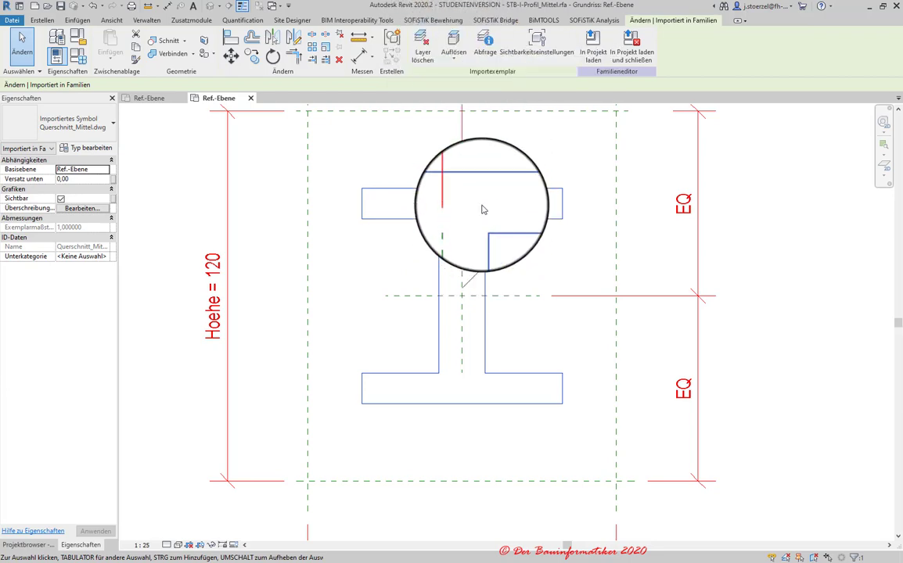
Choose Teilweise auflösen from the Auflösen menu for the imported symbol
{"action": "left_click", "coordinate": [456, 63]}
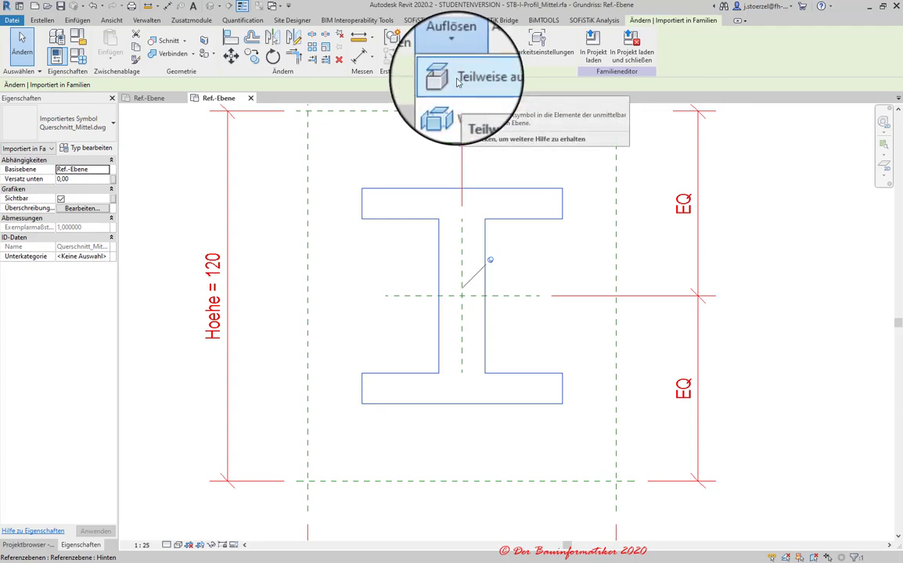
{"action": "left_click", "coordinate": [457, 81]}
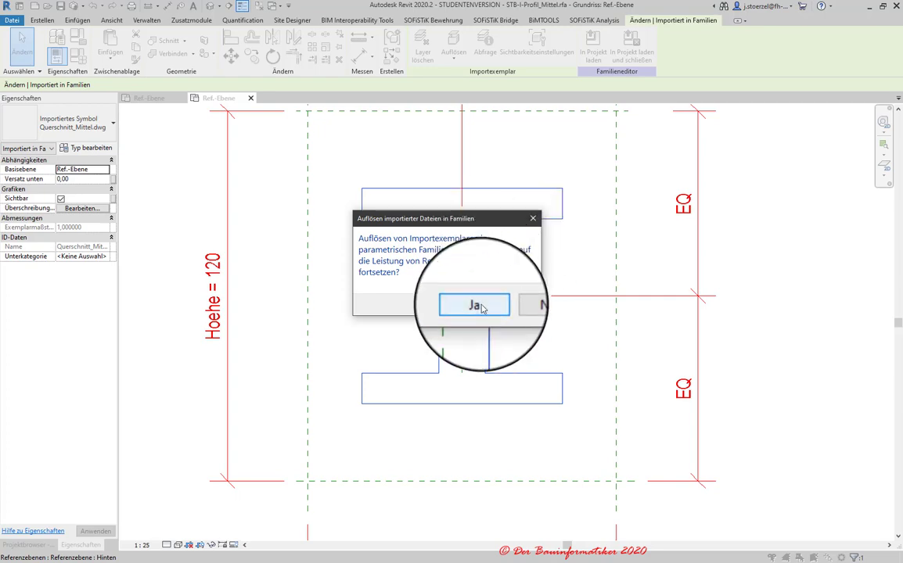
Confirm the explode, review the 3D-data warning, and zoom to inspect the resulting profile lines
{"action": "left_click", "coordinate": [476, 304]}
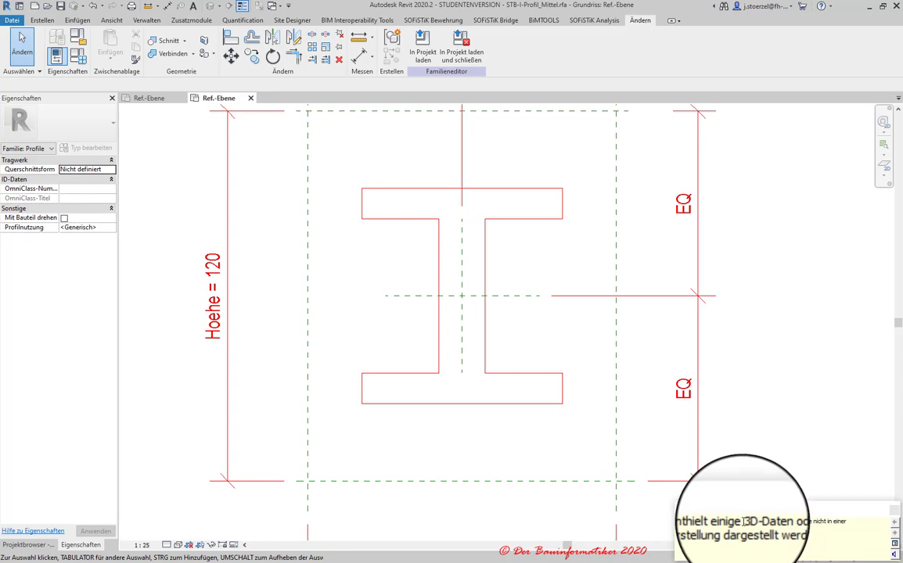
{"action": "left_click", "coordinate": [814, 529]}
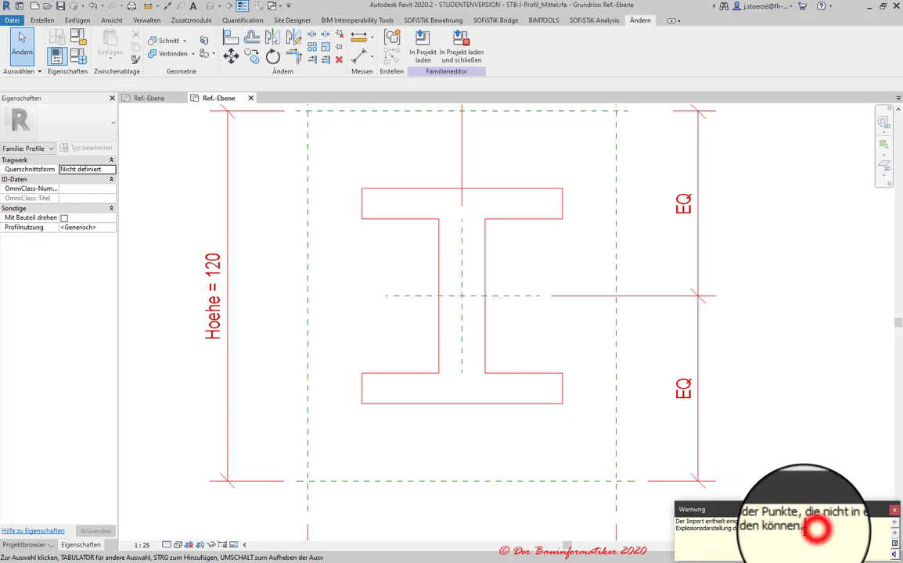
{"action": "left_click_drag", "start_coordinate": [676, 521], "coordinate": [814, 528]}
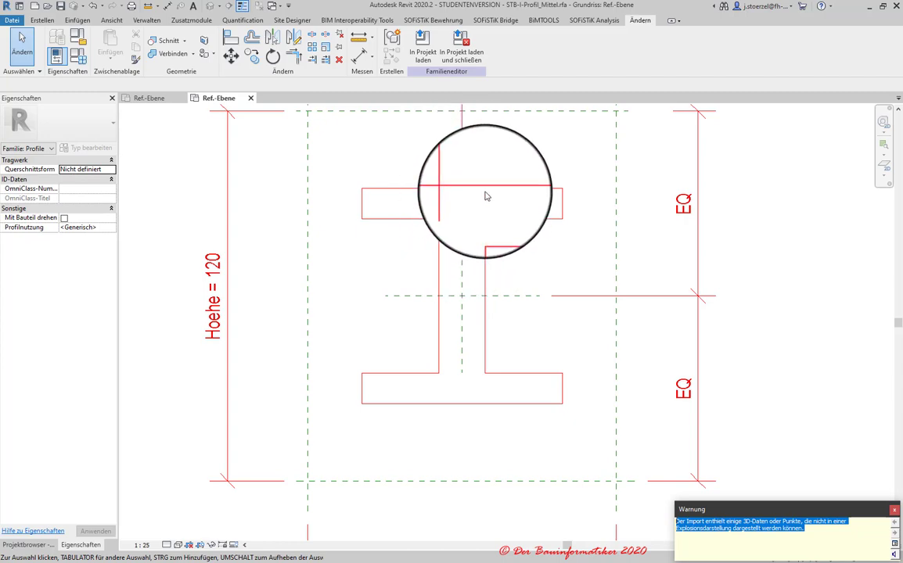
{"action": "scroll", "coordinate": [483, 198], "scroll_direction": "down", "scroll_amount": 3}
{"action": "scroll", "coordinate": [462, 226], "scroll_direction": "up", "scroll_amount": 1}
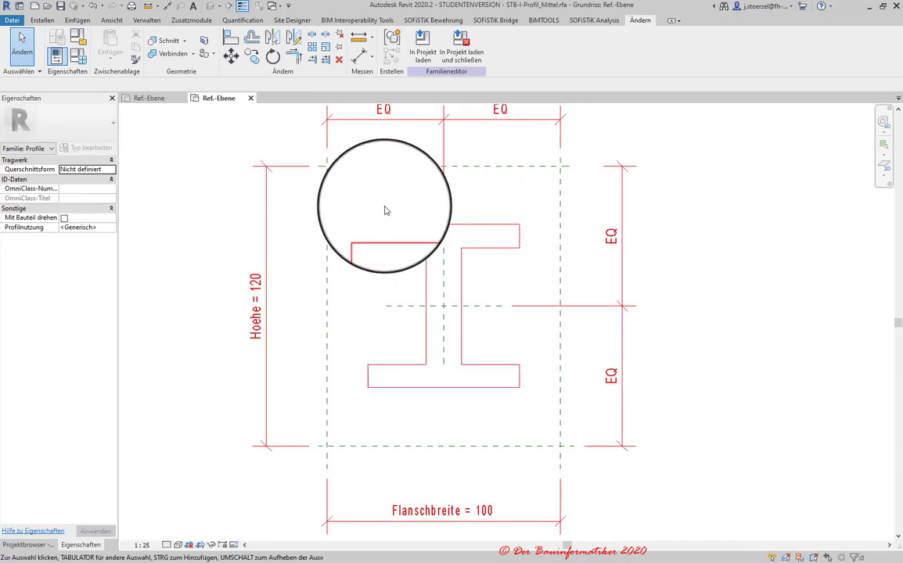
{"action": "scroll", "coordinate": [383, 211], "scroll_direction": "up", "scroll_amount": 1}
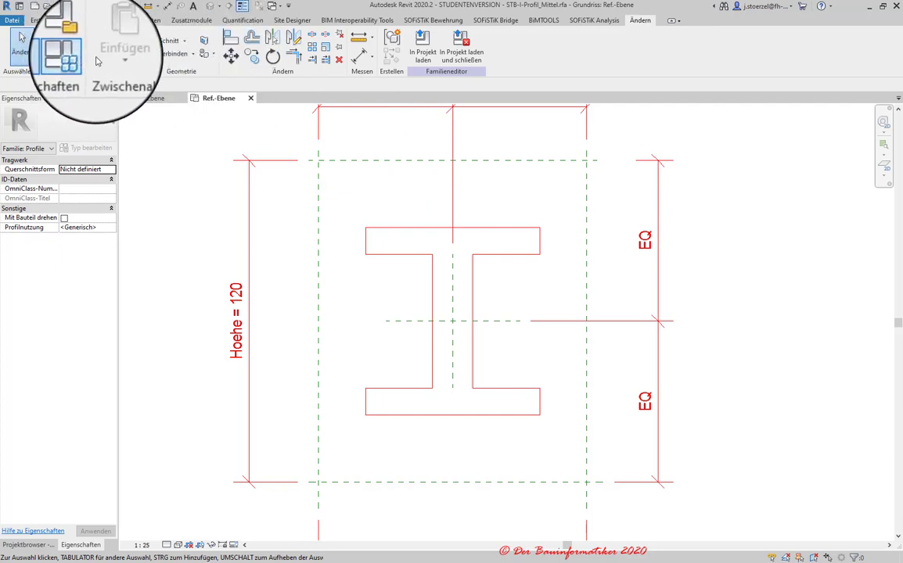
Switch the family to the 65x70 type and apply its values
{"action": "left_click", "coordinate": [76, 58]}
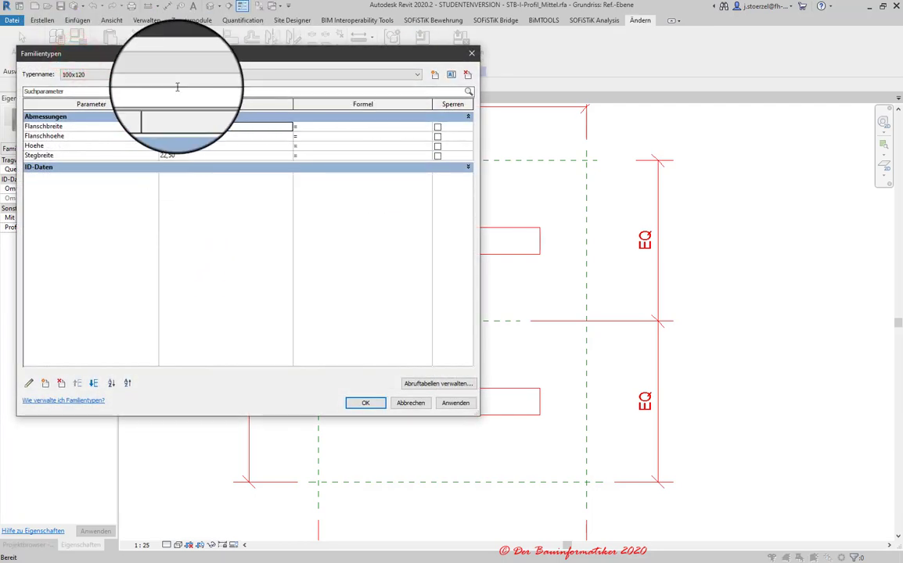
{"action": "left_click", "coordinate": [140, 81]}
{"action": "left_click", "coordinate": [90, 100]}
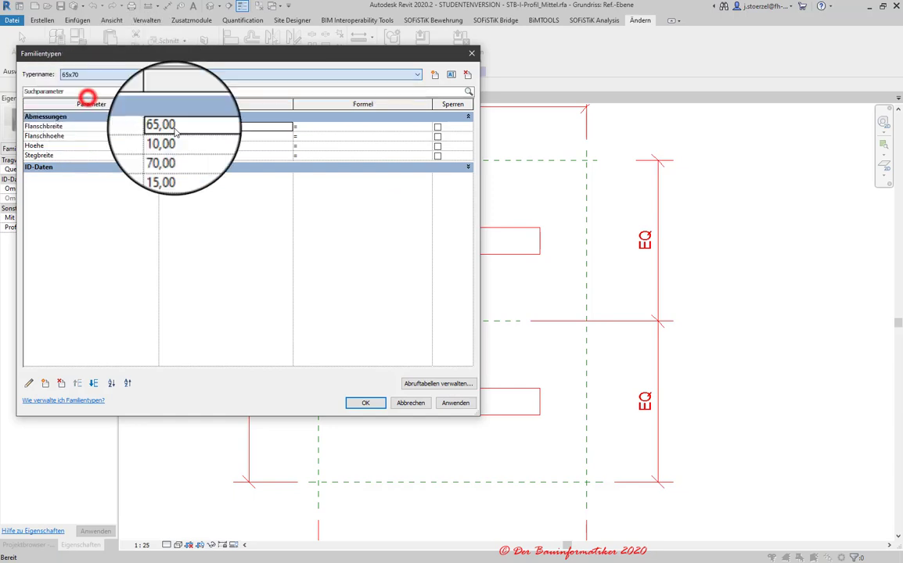
{"action": "left_click", "coordinate": [451, 405]}
{"action": "scroll", "coordinate": [423, 252], "scroll_direction": "up", "scroll_amount": 2}
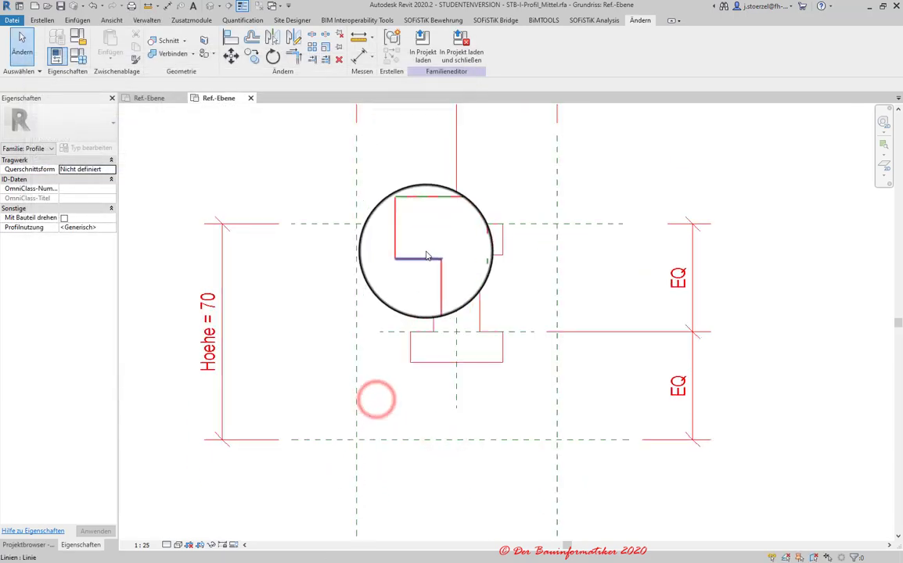
{"action": "scroll", "coordinate": [423, 227], "scroll_direction": "up", "scroll_amount": 1}
Align the top flange line to its reference plane, then reapply the 65x70 dimensions
{"action": "left_click", "coordinate": [231, 40]}
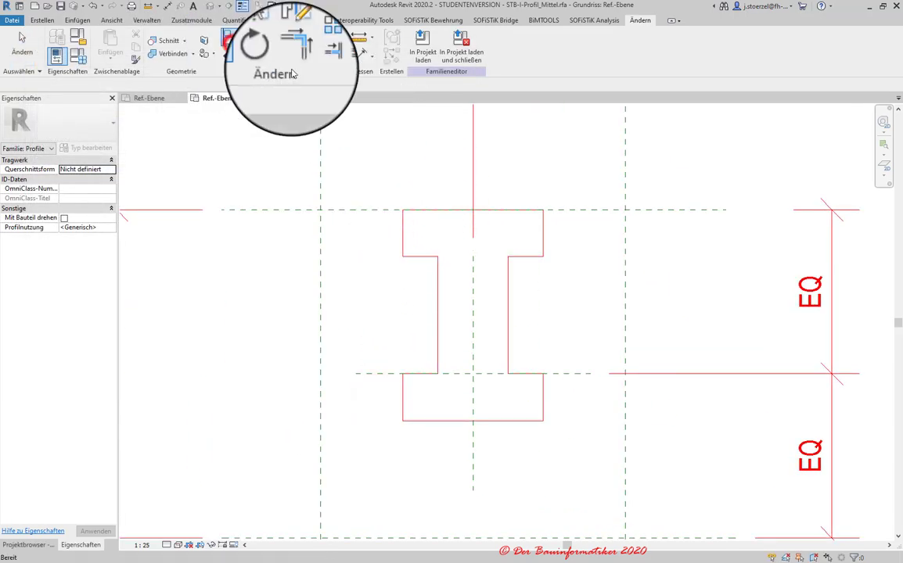
{"action": "left_click", "coordinate": [413, 210]}
{"action": "left_click", "coordinate": [473, 235]}
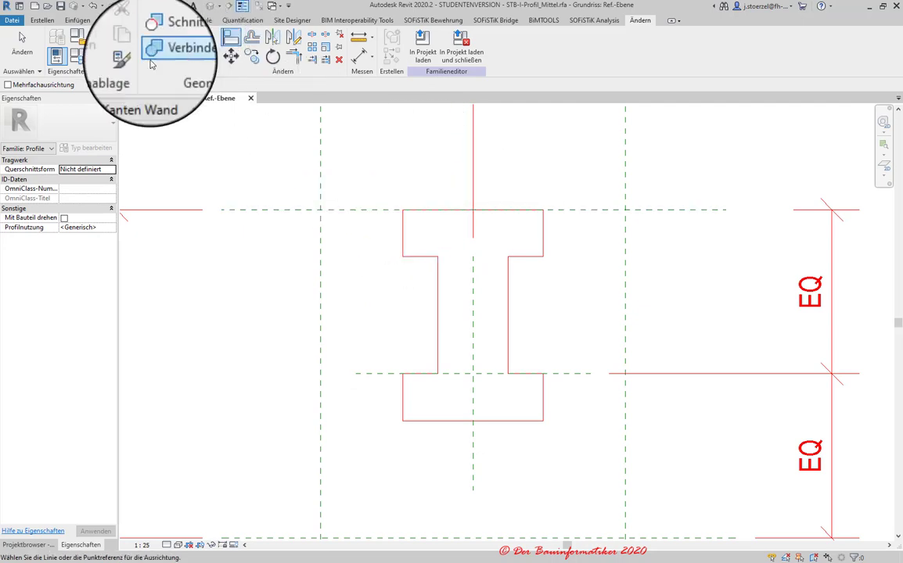
{"action": "key", "text": "Escape"}
{"action": "key", "text": "Escape"}
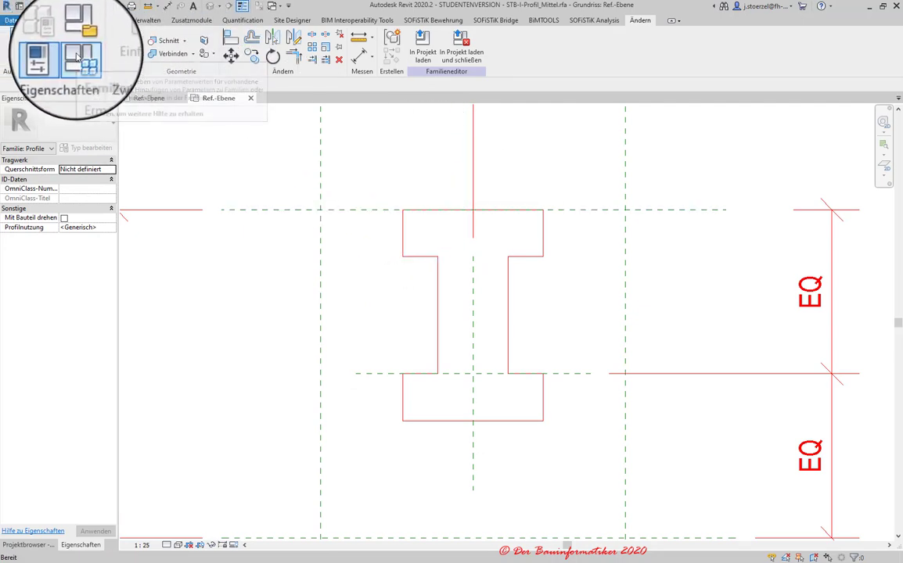
{"action": "left_click", "coordinate": [76, 55]}
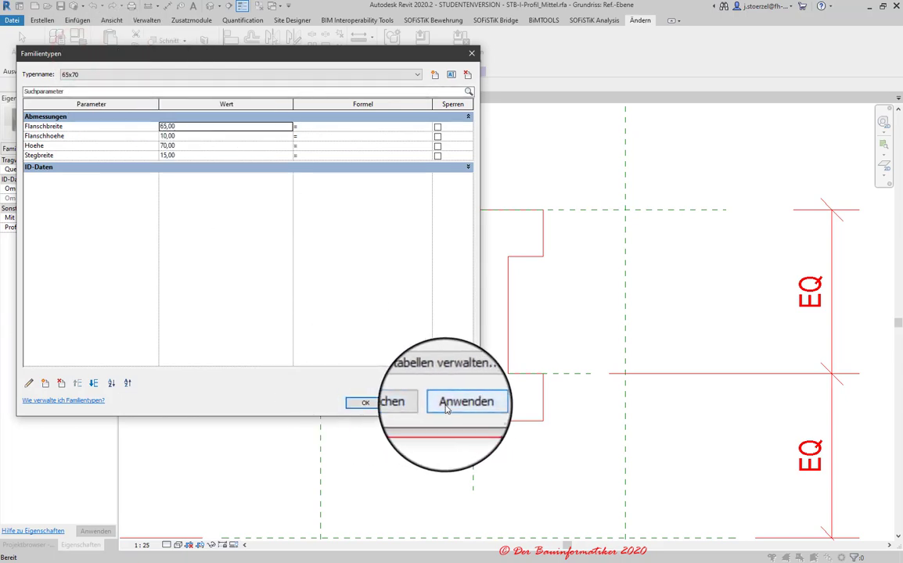
{"action": "left_click", "coordinate": [412, 404]}
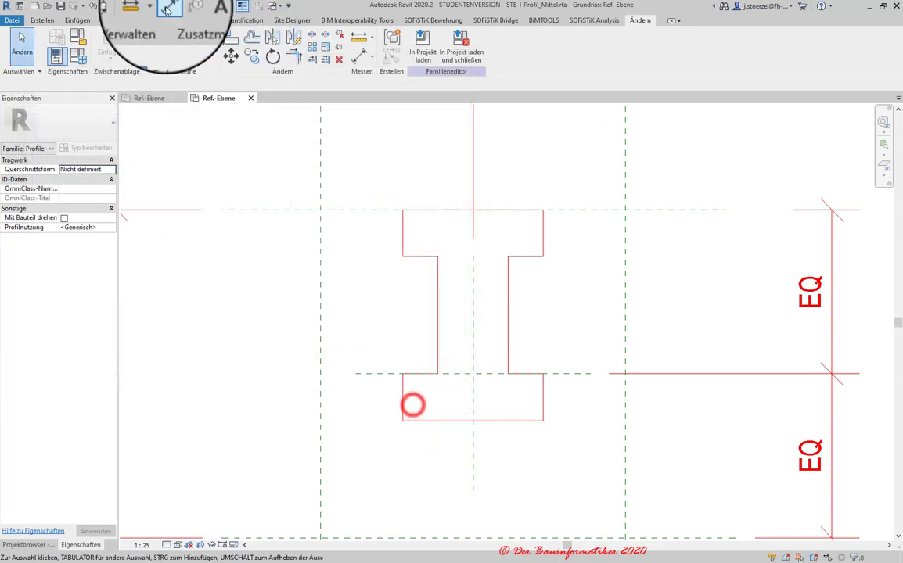
Undo the last two profile changes, checking a top flange line in between
{"action": "left_click", "coordinate": [94, 8]}
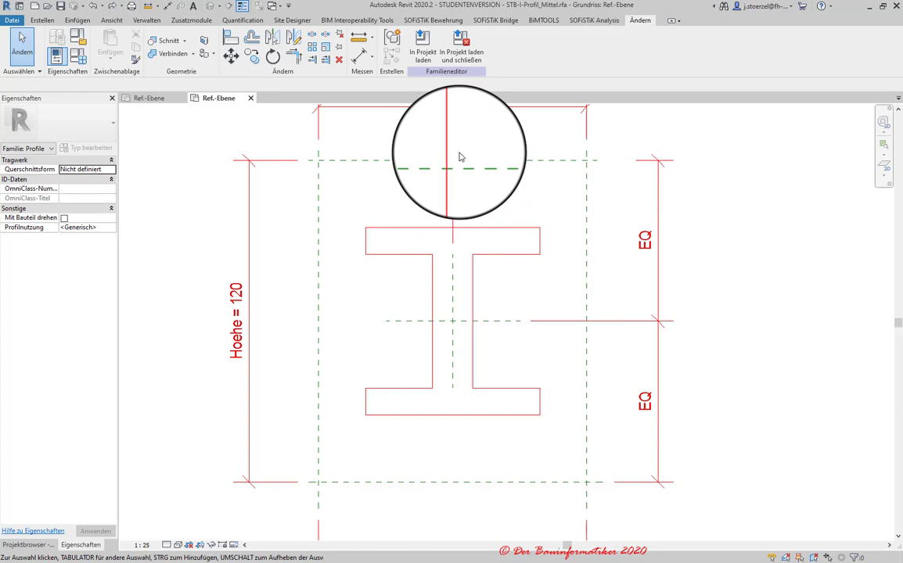
{"action": "left_click", "coordinate": [471, 229]}
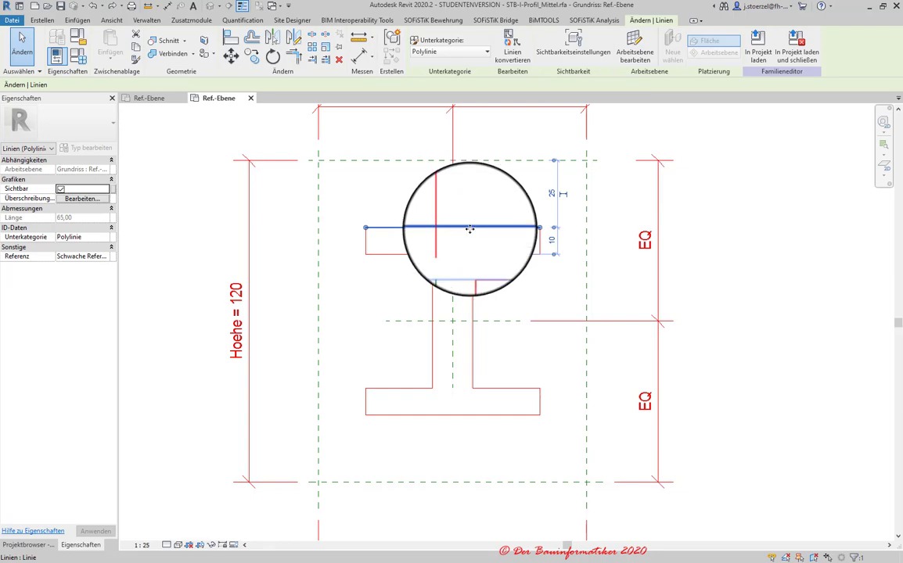
{"action": "left_click", "coordinate": [94, 8]}
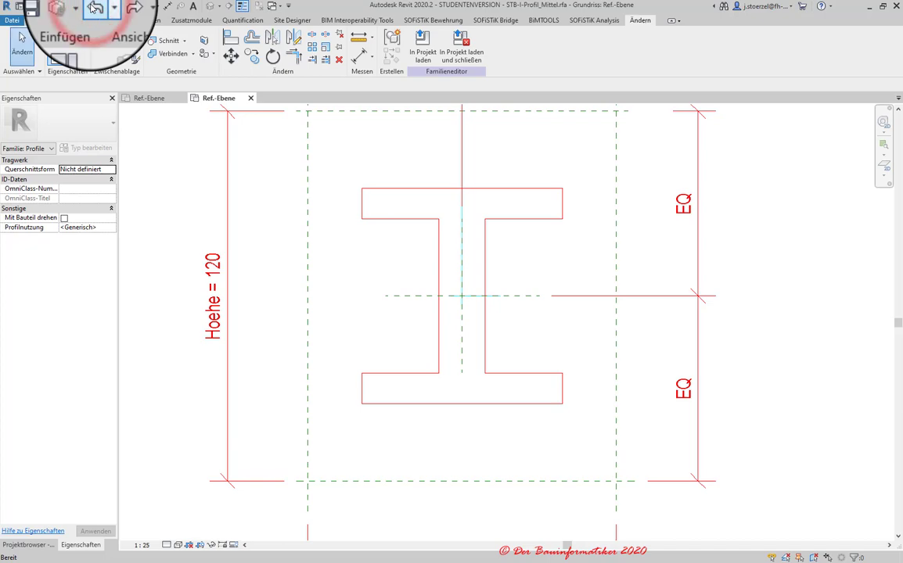
Inspect the imported I-profile symbol, then redo one change to restore Hoehe = 120
{"action": "left_click", "coordinate": [436, 191]}
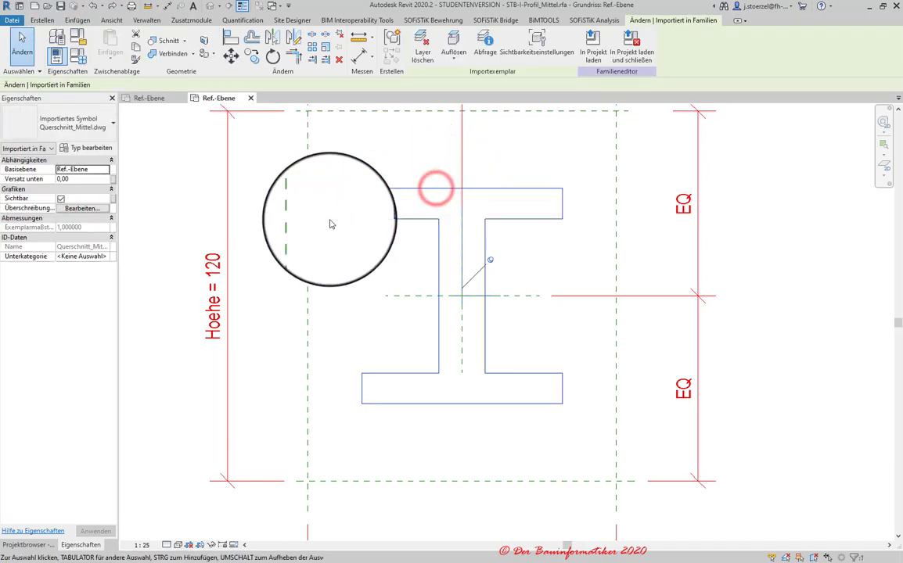
{"action": "scroll", "coordinate": [349, 228], "scroll_direction": "down", "scroll_amount": 1}
{"action": "scroll", "coordinate": [355, 252], "scroll_direction": "down", "scroll_amount": 2}
{"action": "scroll", "coordinate": [359, 212], "scroll_direction": "up", "scroll_amount": 1}
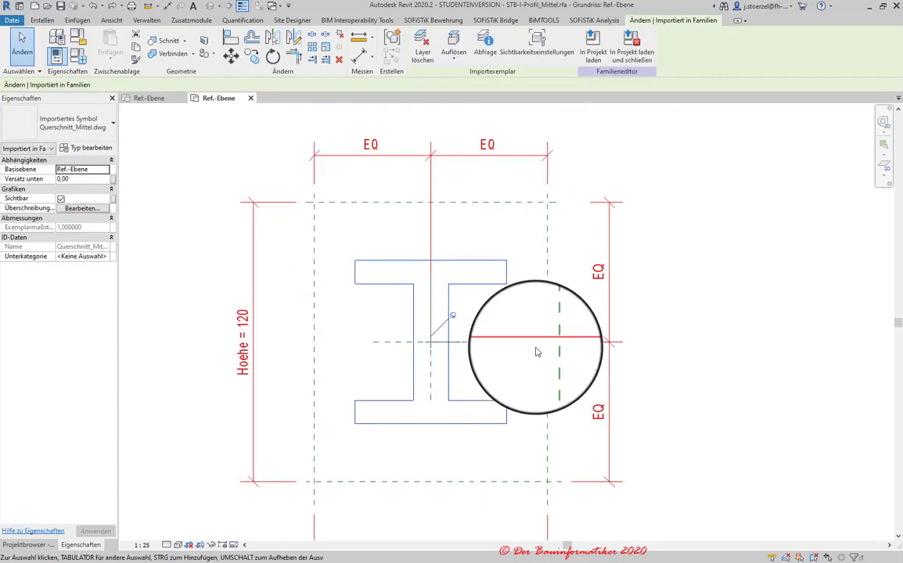
{"action": "left_click", "coordinate": [462, 283]}
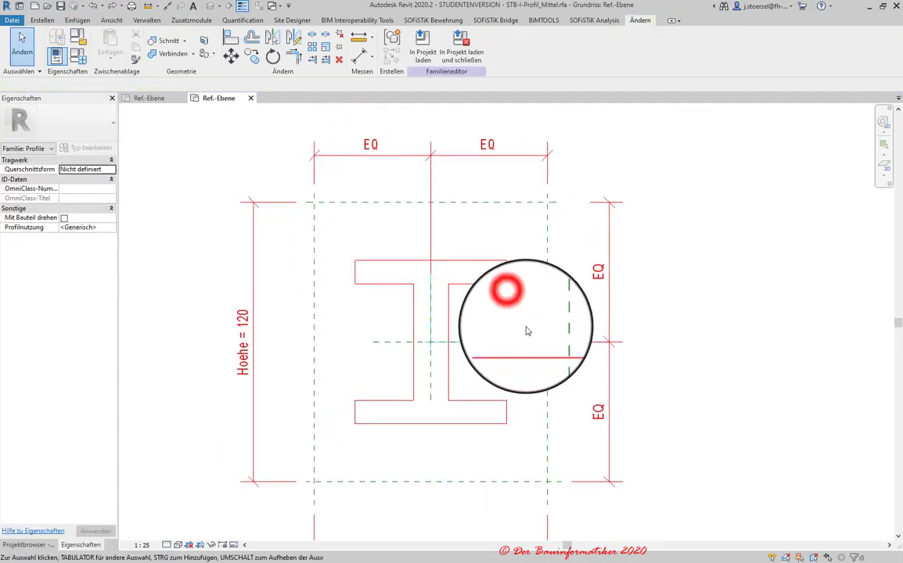
{"action": "left_click", "coordinate": [112, 8]}
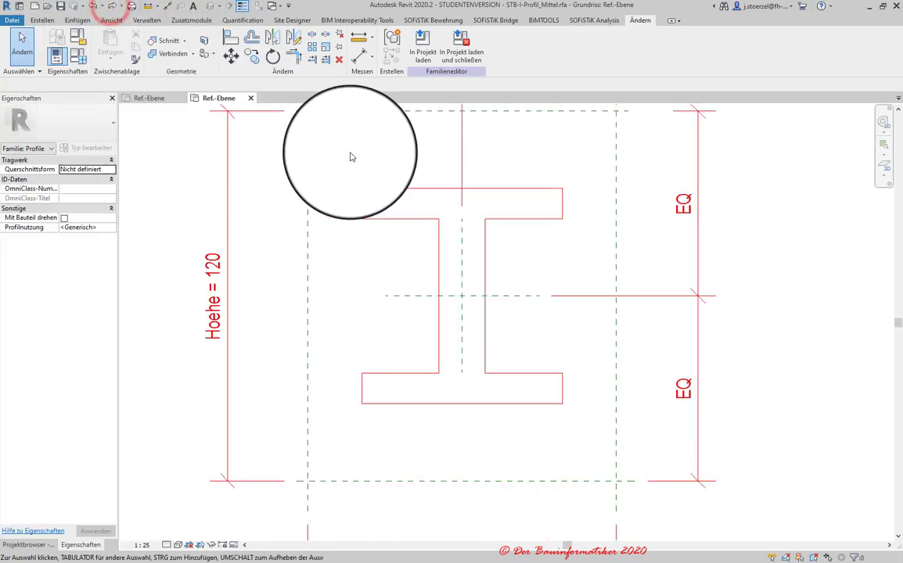
{"action": "middle_click_drag", "start_coordinate": [350, 155], "coordinate": [367, 242]}
{"action": "scroll", "coordinate": [366, 242], "scroll_direction": "up", "scroll_amount": 1}
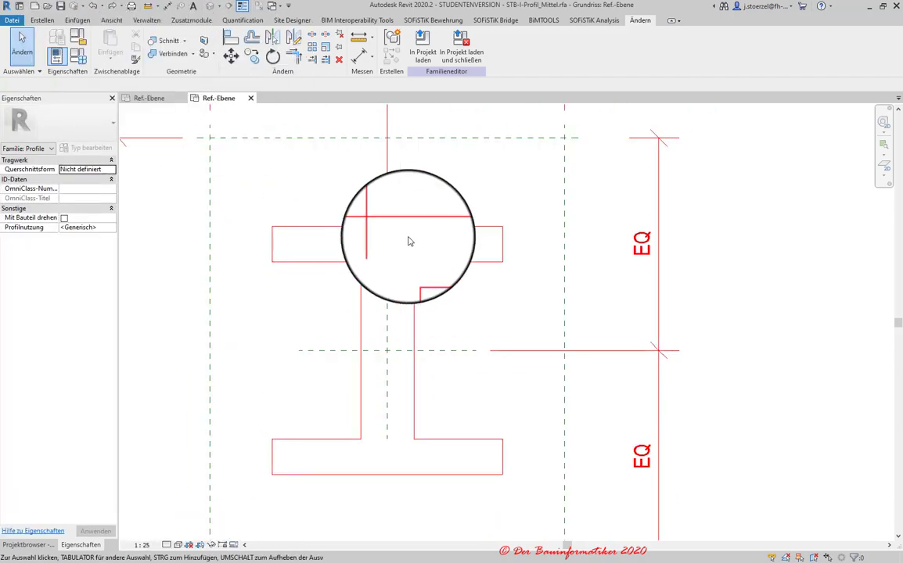
Switch the family type to 65x70 in the Family Types dialog
{"action": "left_click", "coordinate": [78, 60]}
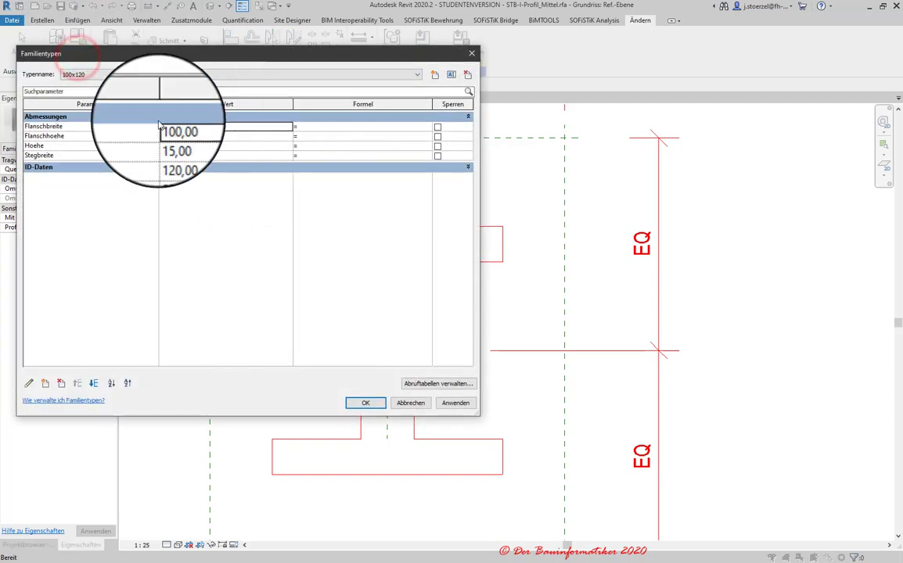
{"action": "left_click", "coordinate": [261, 74]}
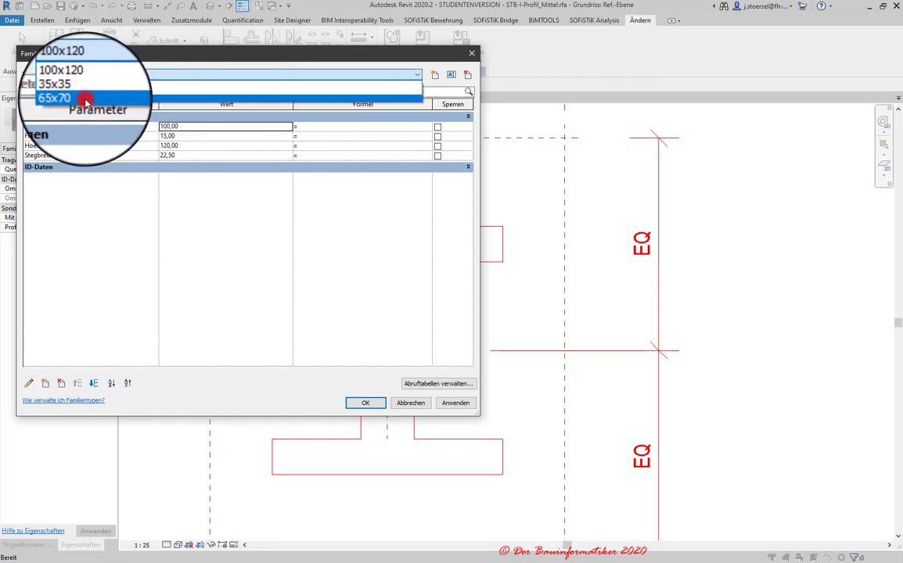
{"action": "left_click", "coordinate": [82, 97]}
{"action": "left_click", "coordinate": [365, 403]}
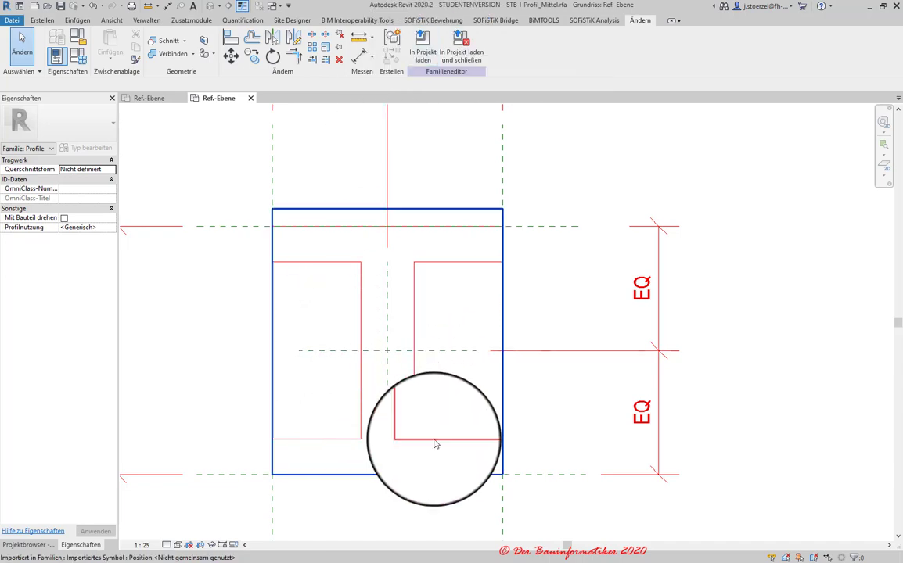
Explode the imported I-profile symbol into lines, confirming with Ja
{"action": "middle_click_drag", "start_coordinate": [469, 395], "coordinate": [557, 384]}
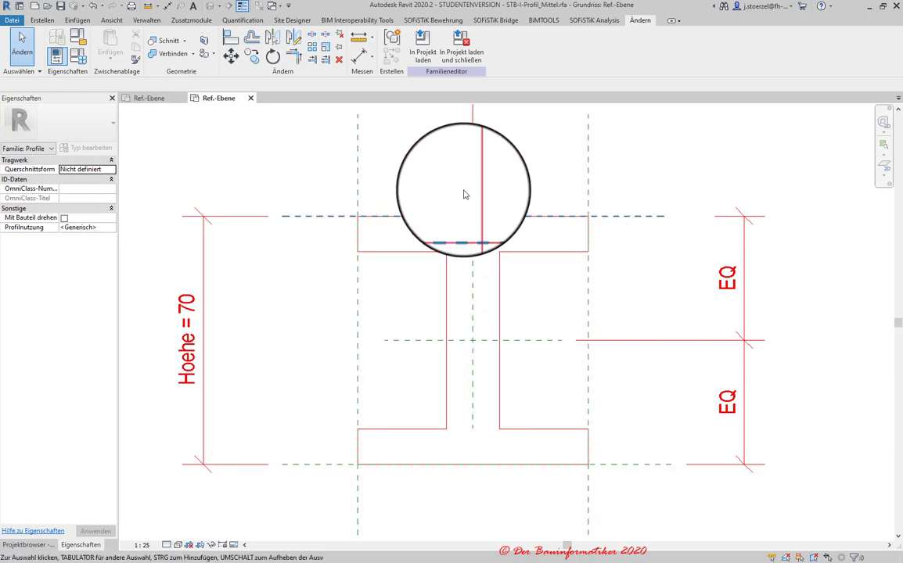
{"action": "left_click", "coordinate": [439, 254]}
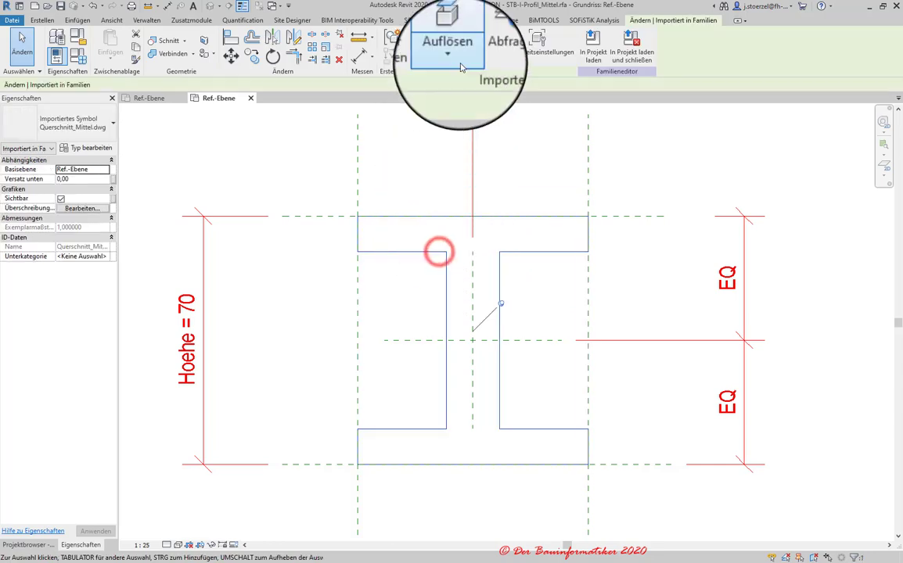
{"action": "left_click", "coordinate": [444, 51]}
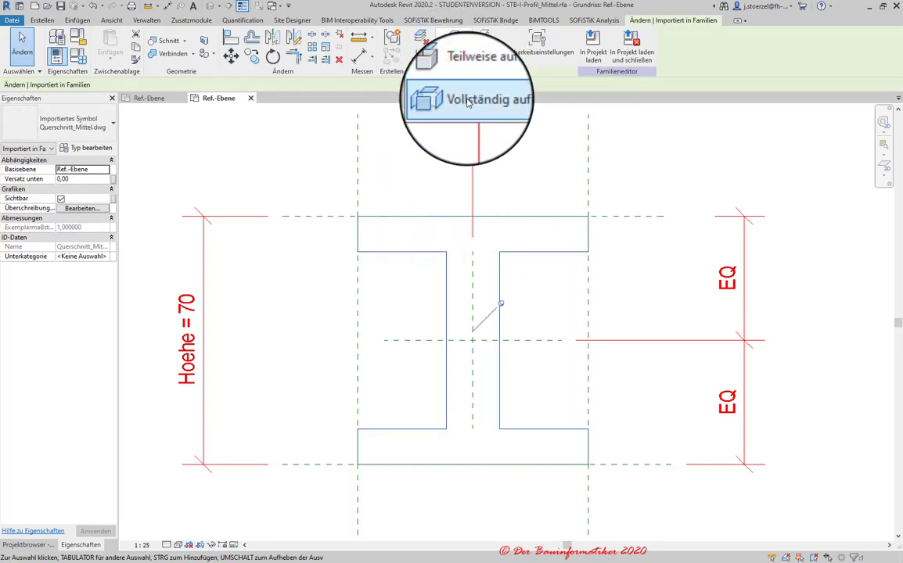
{"action": "left_click", "coordinate": [465, 84]}
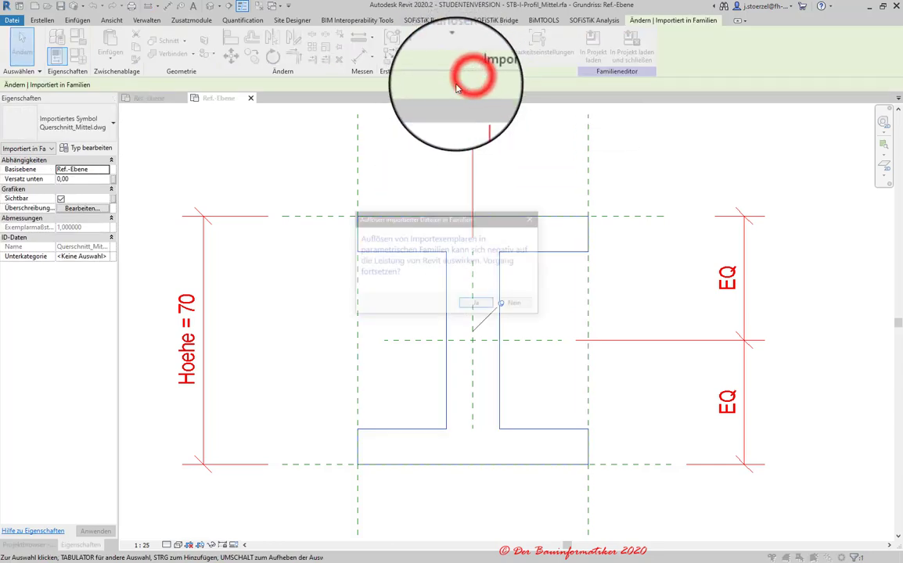
{"action": "left_click", "coordinate": [481, 306]}
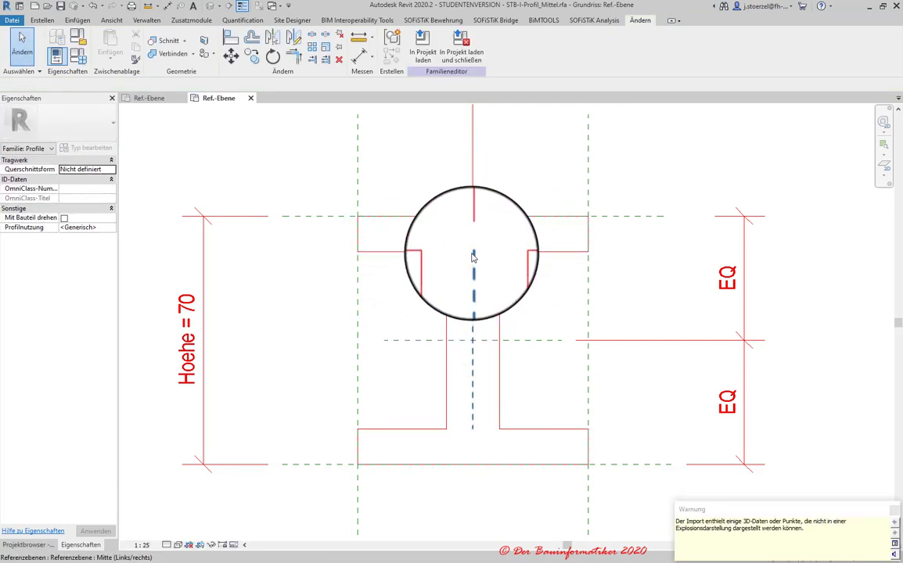
Open Visibility/Graphics with VG and show the Imported Categories list
{"action": "key", "text": "v"}
{"action": "key", "text": "g"}
{"action": "left_click", "coordinate": [360, 81]}
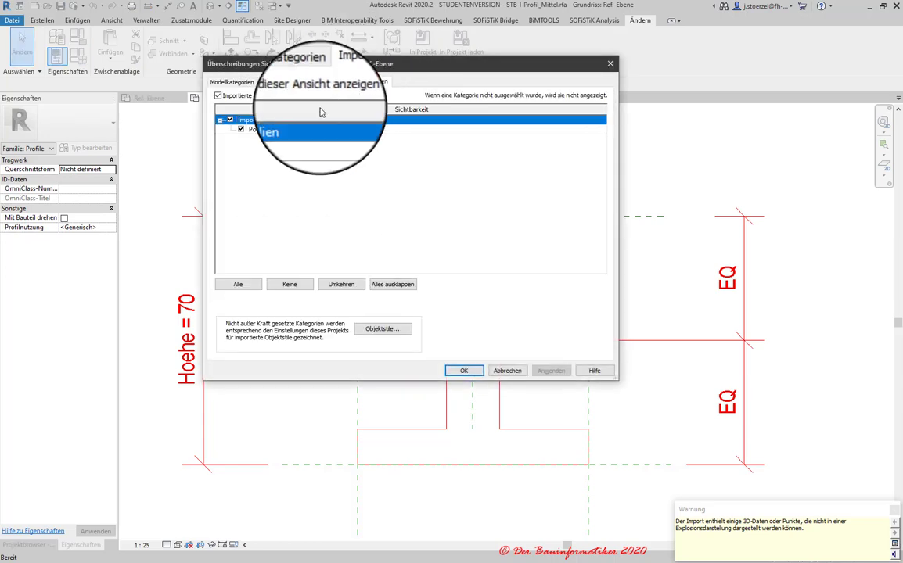
Cancel Visibility/Graphics, then undo the explode so Querschnitt_Mittel.dwg is one imported symbol again
{"action": "left_click", "coordinate": [245, 131]}
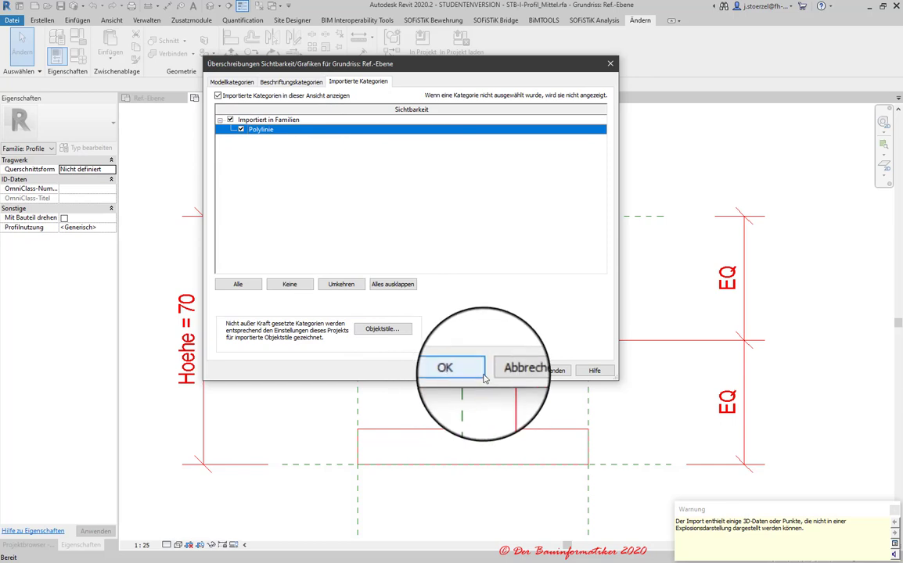
{"action": "left_click", "coordinate": [500, 372]}
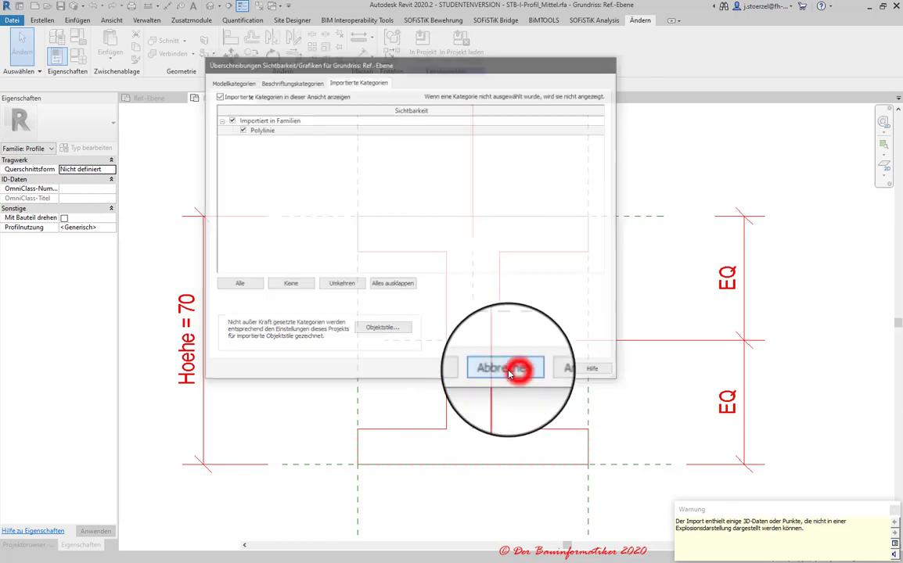
{"action": "left_click", "coordinate": [423, 254]}
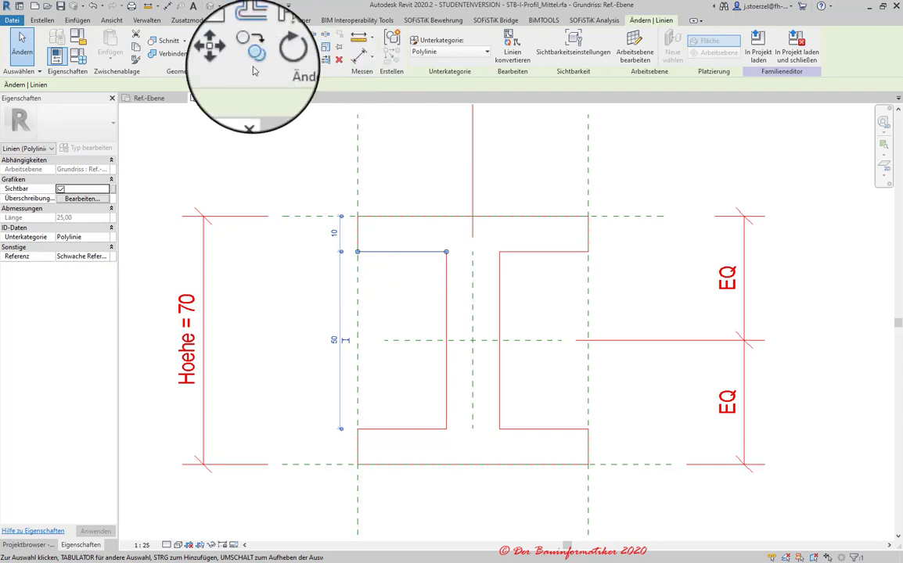
{"action": "left_click", "coordinate": [93, 8]}
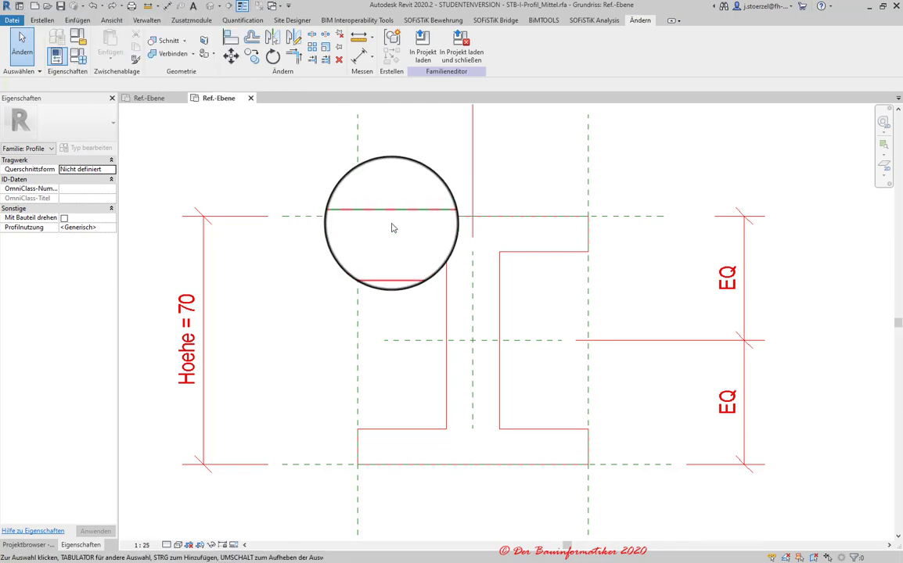
{"action": "left_click", "coordinate": [397, 254]}
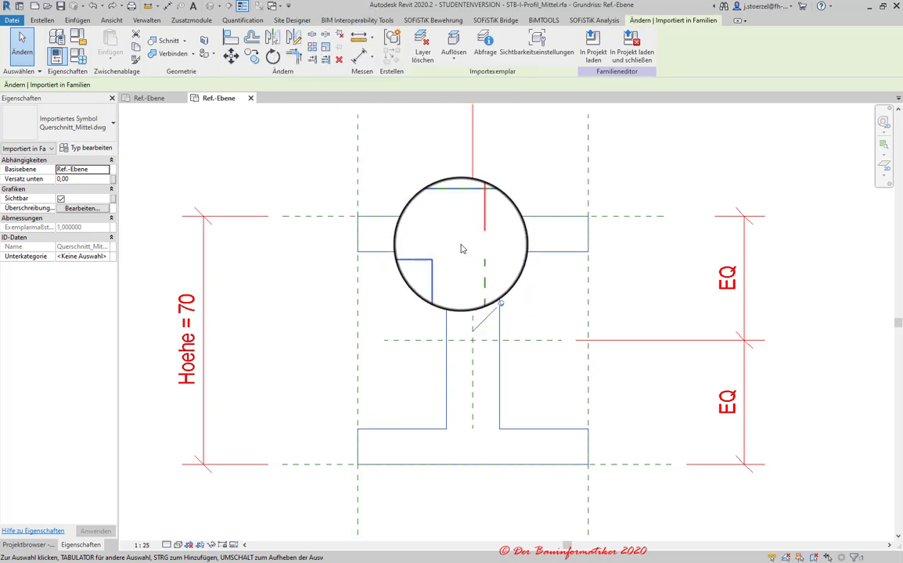
Fully explode Querschnitt_Mittel.dwg into separate Polylinie lines and select one of them
{"action": "left_click", "coordinate": [458, 65]}
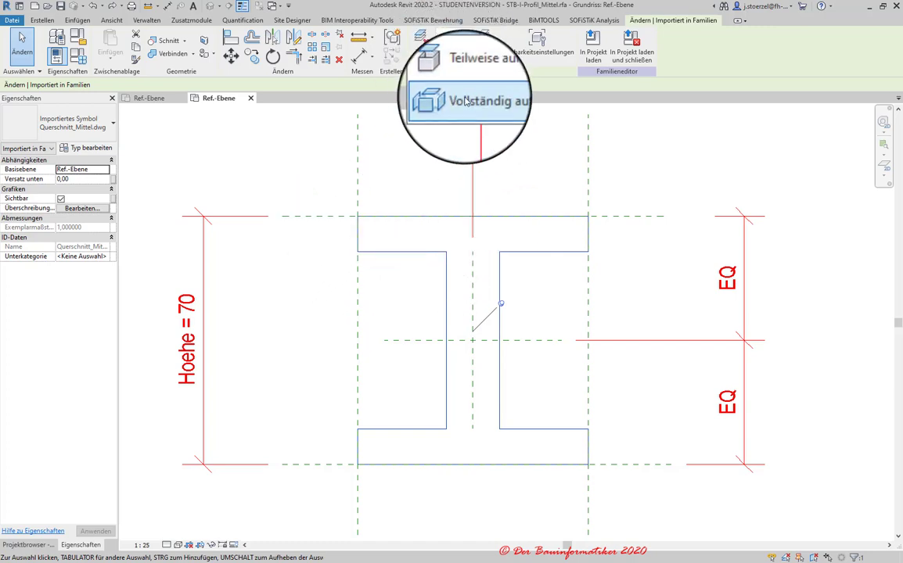
{"action": "left_click", "coordinate": [465, 102]}
{"action": "left_click", "coordinate": [461, 302]}
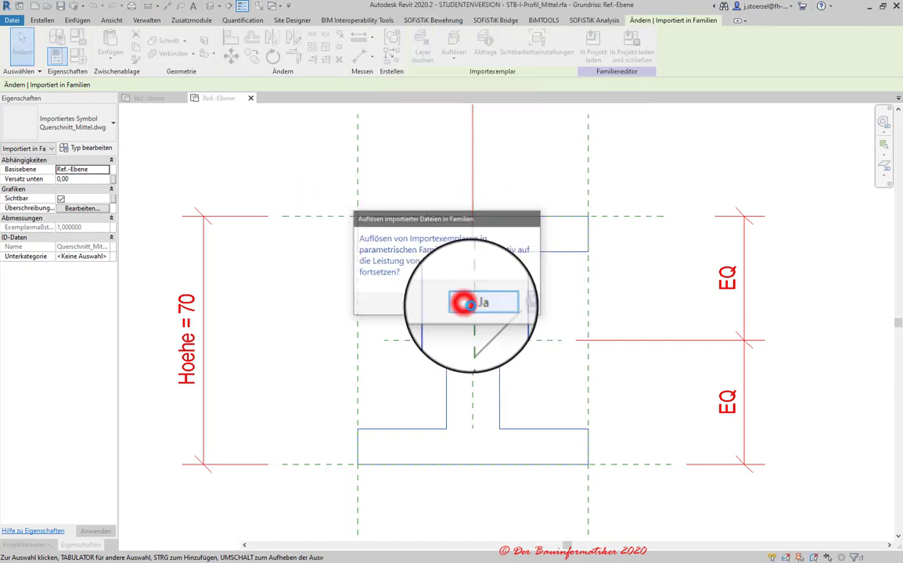
{"action": "left_click", "coordinate": [418, 255]}
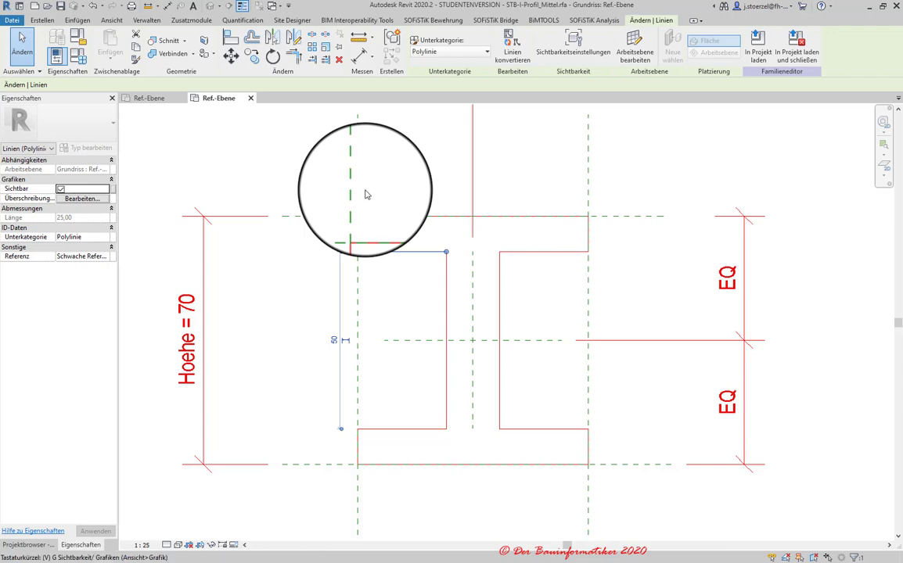
{"action": "key", "text": "v"}
{"action": "key", "text": "v"}
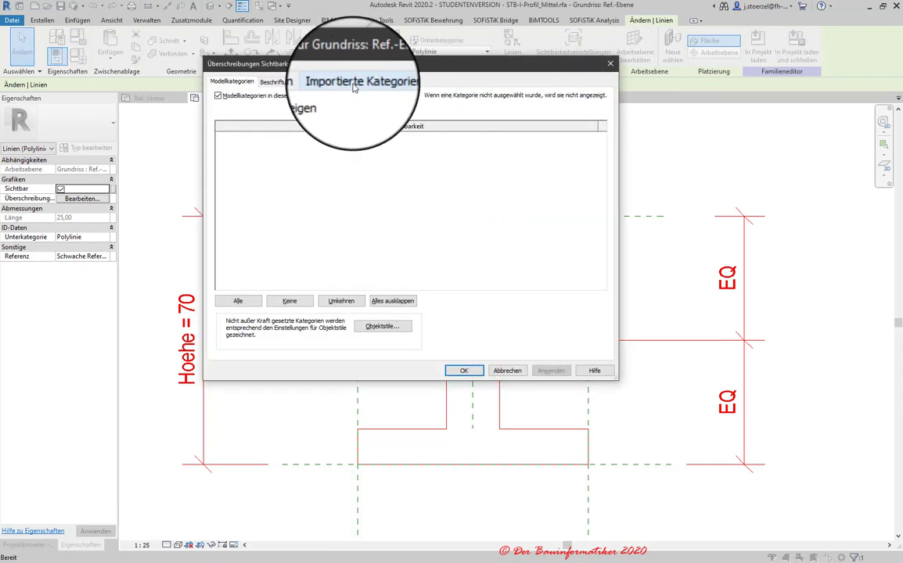
{"action": "left_click", "coordinate": [520, 369]}
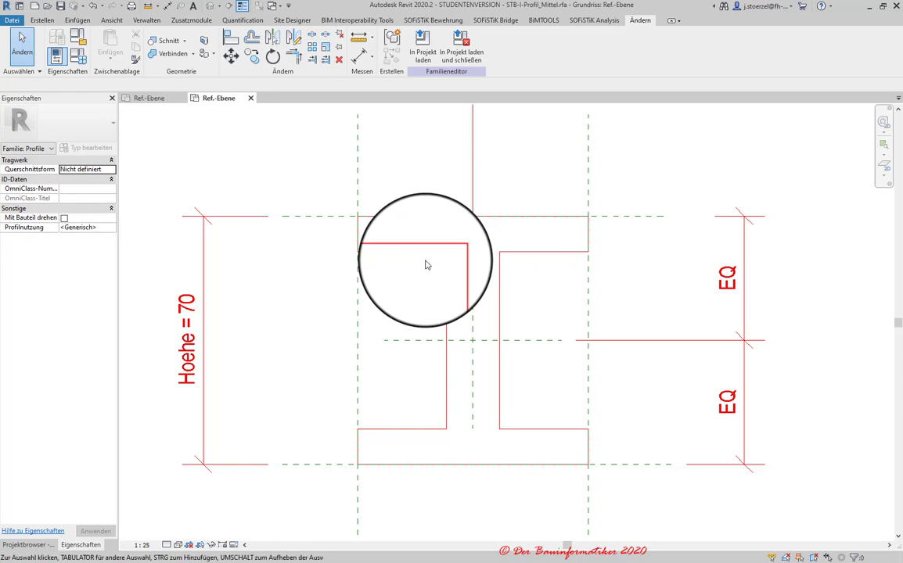
{"action": "scroll", "coordinate": [425, 262], "scroll_direction": "down", "scroll_amount": 2}
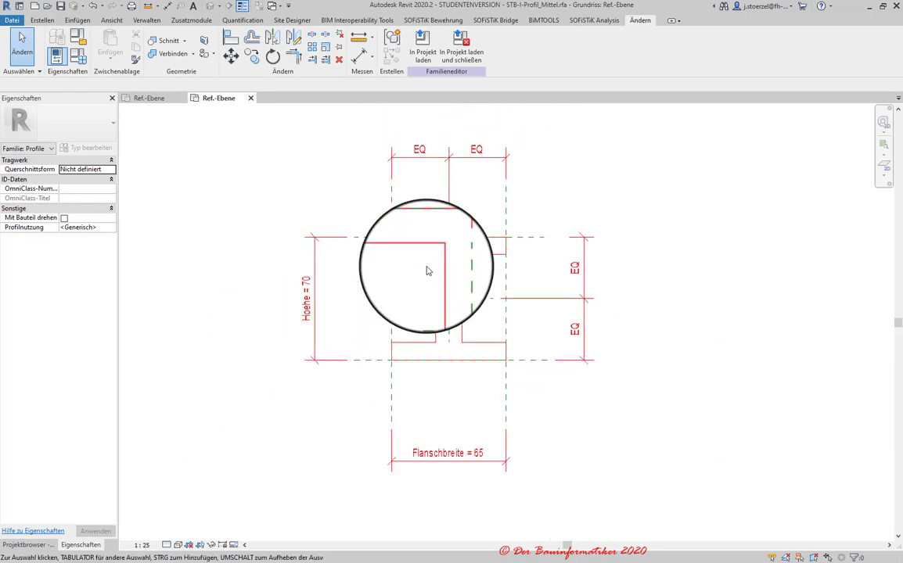
{"action": "scroll", "coordinate": [418, 267], "scroll_direction": "up", "scroll_amount": 1}
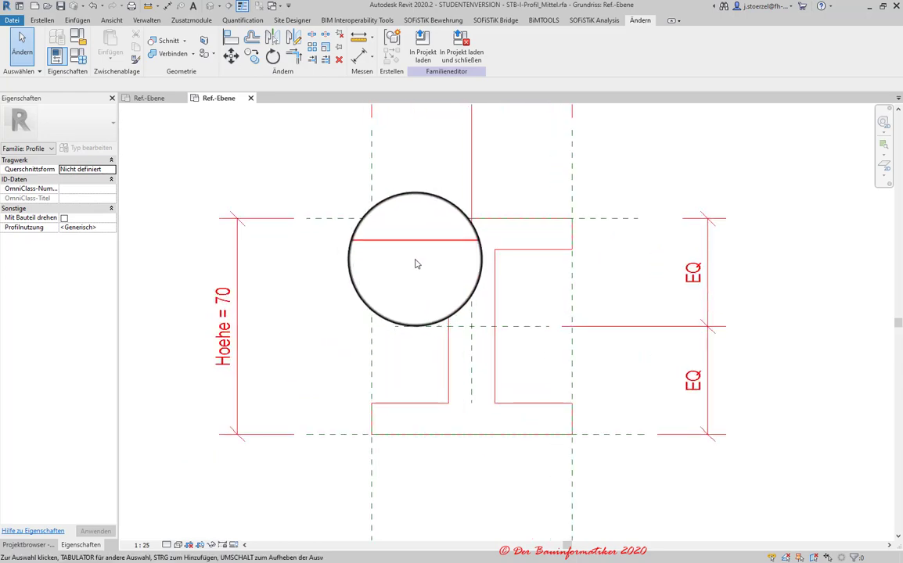
{"action": "left_click", "coordinate": [413, 249]}
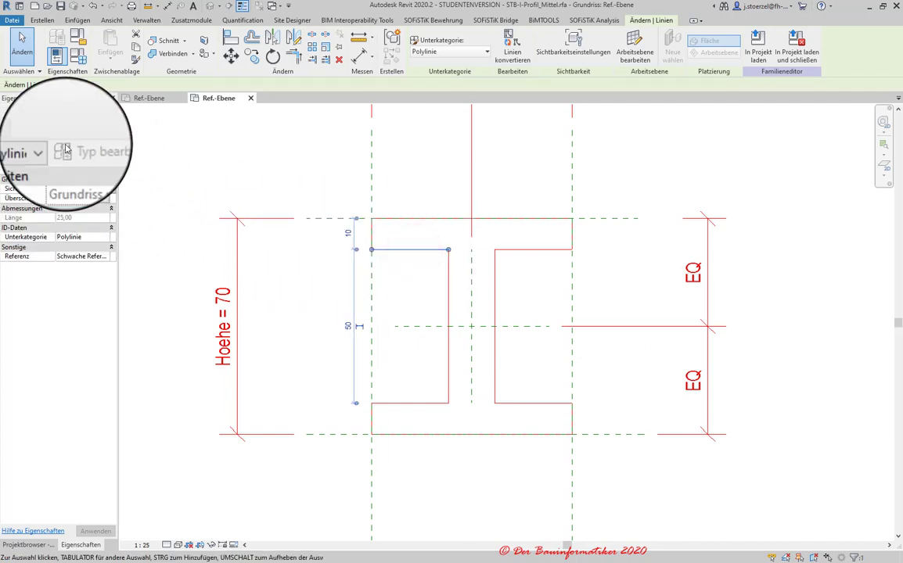
{"action": "left_click", "coordinate": [442, 52]}
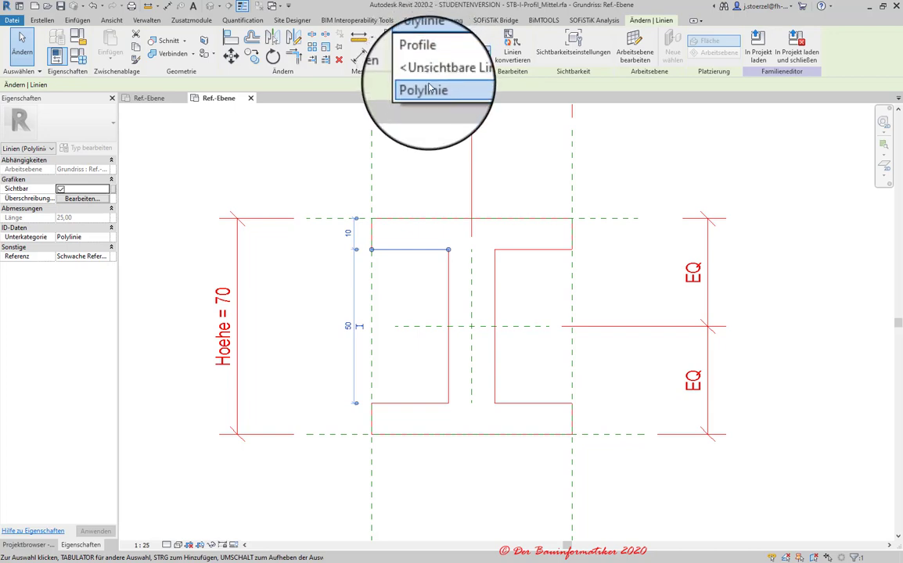
{"action": "left_click", "coordinate": [424, 91]}
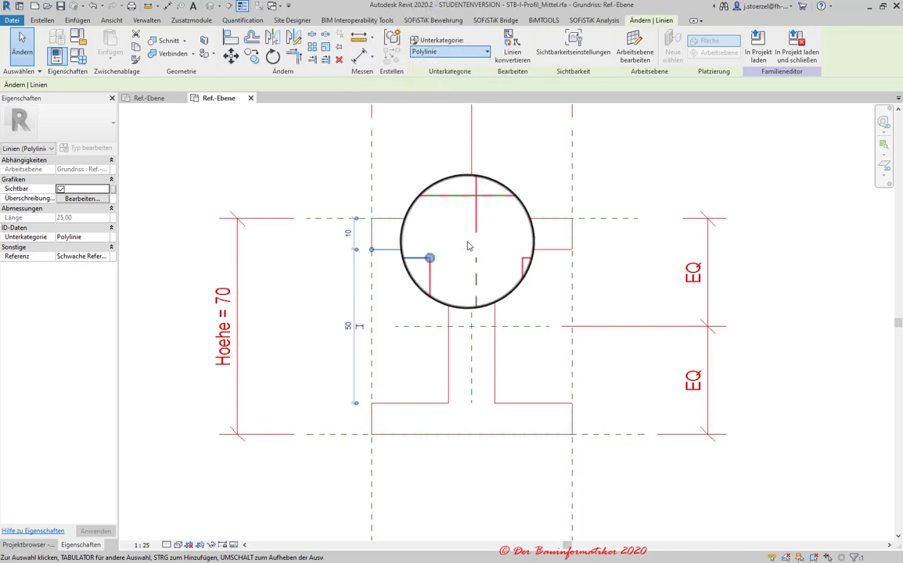
{"action": "left_click", "coordinate": [450, 237]}
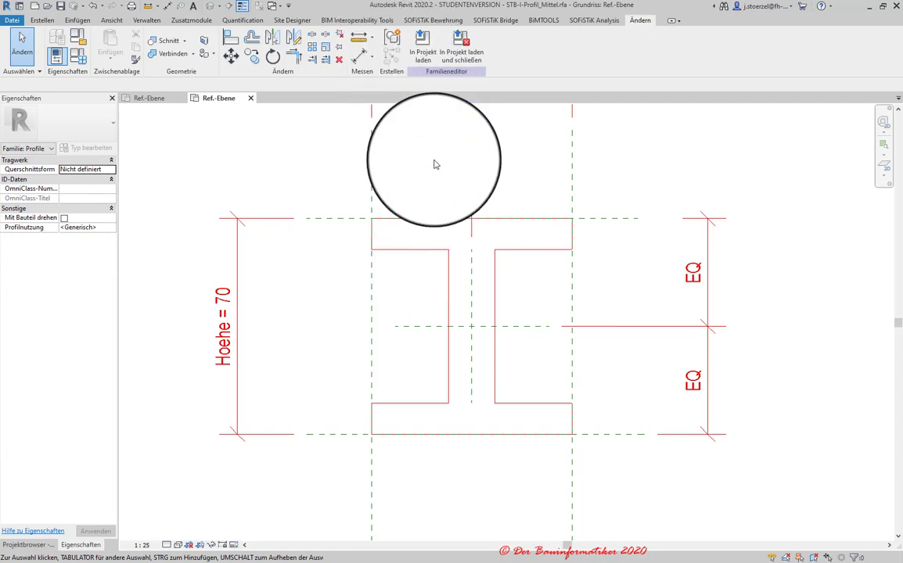
Apply the 100x120 family type so the reference planes flex to Hoehe = 120
{"action": "left_click", "coordinate": [73, 62]}
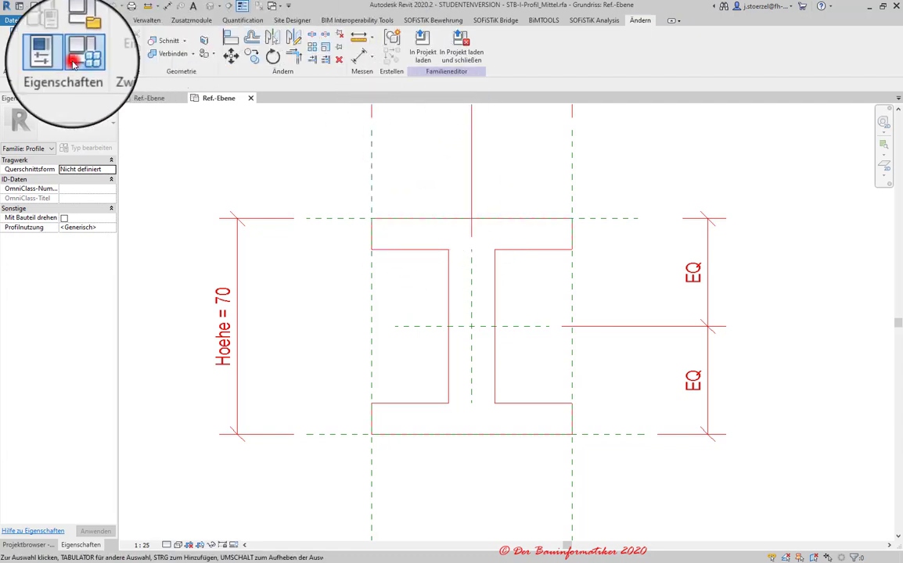
{"action": "mouse_move", "coordinate": [181, 57]}
{"action": "left_mouse_down"}
{"action": "mouse_move", "coordinate": [181, 173]}
{"action": "mouse_move", "coordinate": [344, 92]}
{"action": "left_mouse_up"}
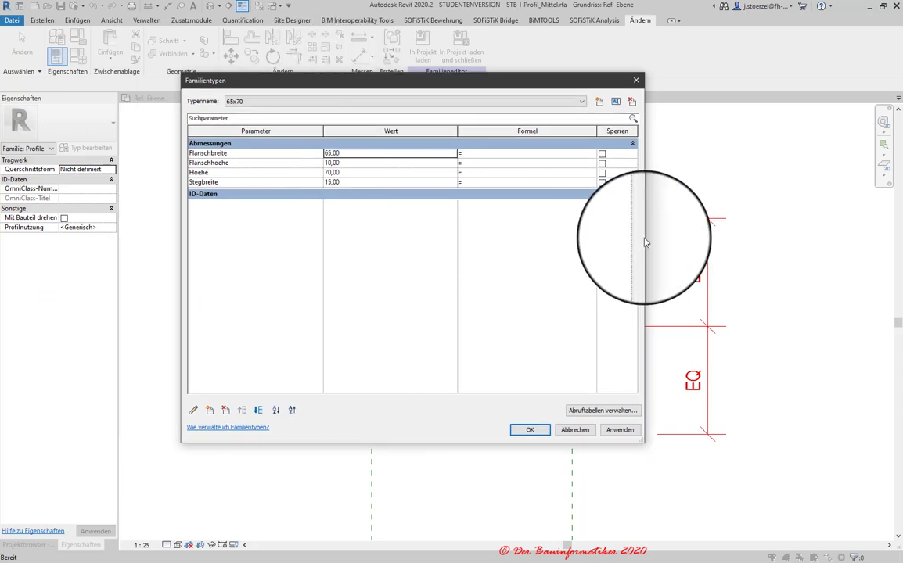
{"action": "left_click_drag", "start_coordinate": [644, 237], "coordinate": [472, 235]}
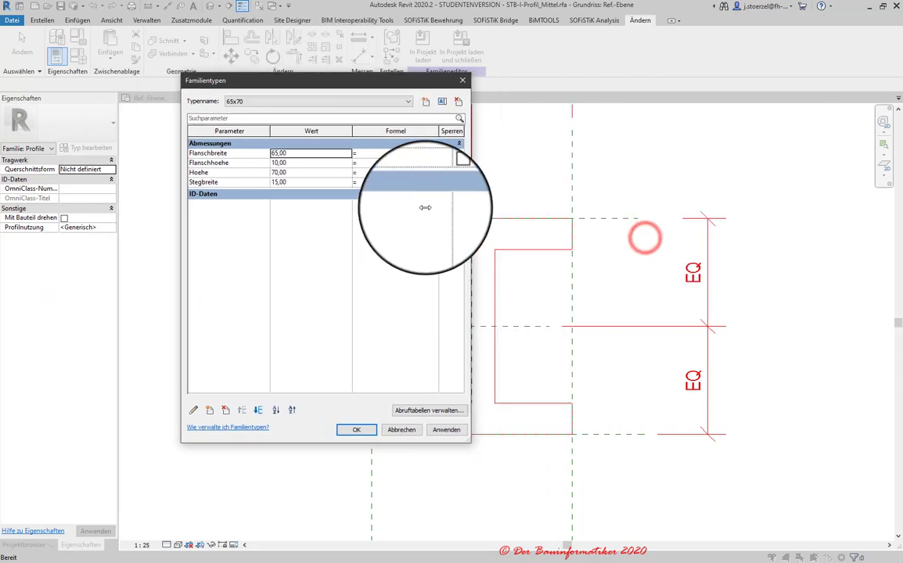
{"action": "left_click", "coordinate": [242, 102]}
{"action": "left_click", "coordinate": [235, 110]}
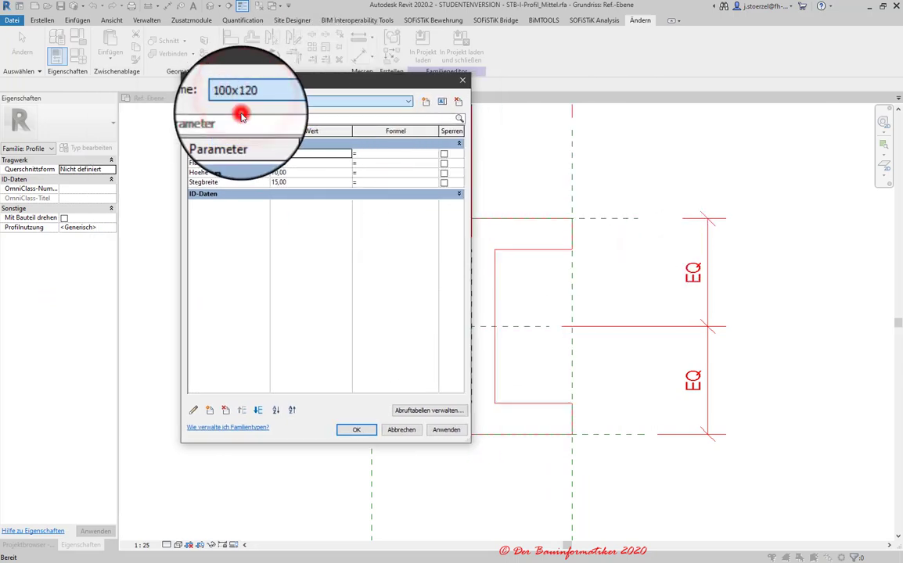
{"action": "left_click", "coordinate": [444, 431]}
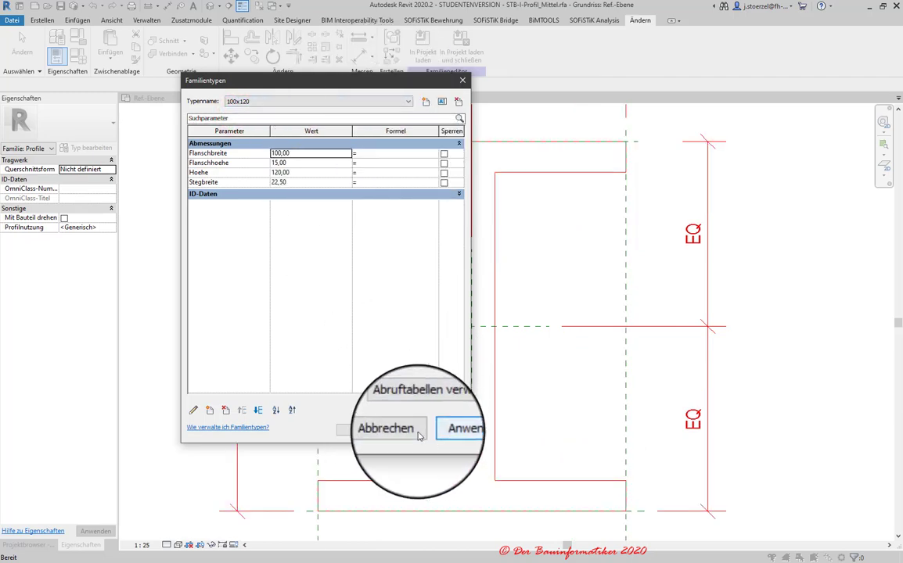
{"action": "left_click", "coordinate": [360, 430]}
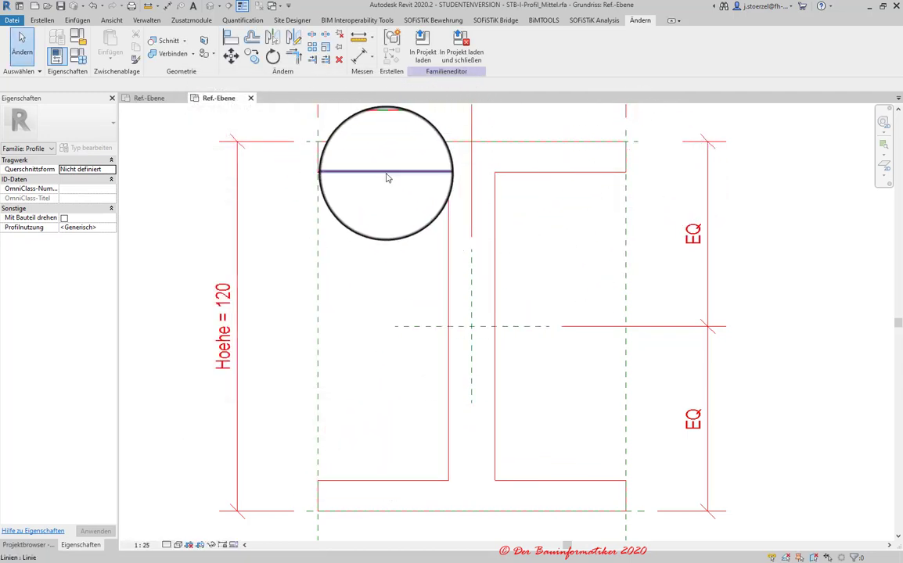
Centre the web with an EQ/EQ aligned dimension across both web lines and the centre plane
{"action": "scroll", "coordinate": [409, 223], "scroll_direction": "down", "scroll_amount": 2}
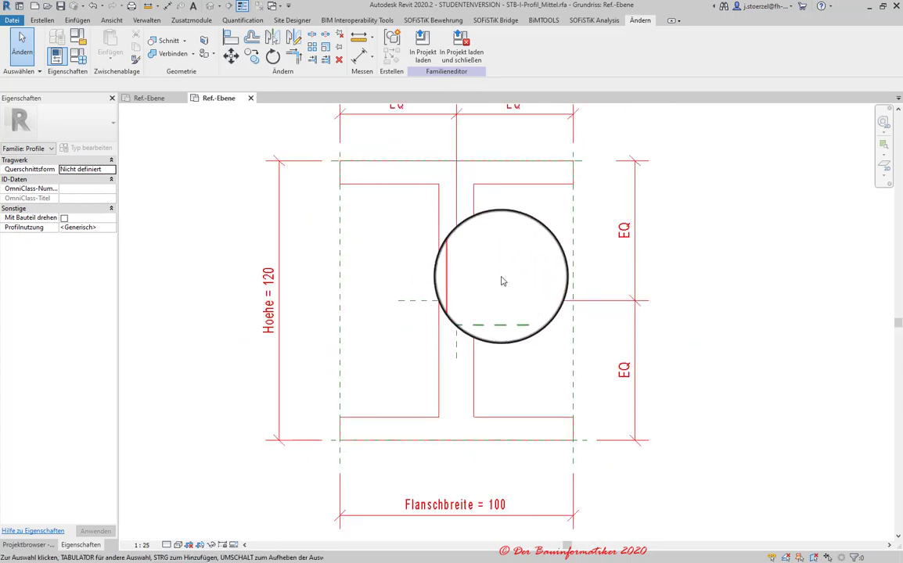
{"action": "scroll", "coordinate": [493, 313], "scroll_direction": "down", "scroll_amount": 1}
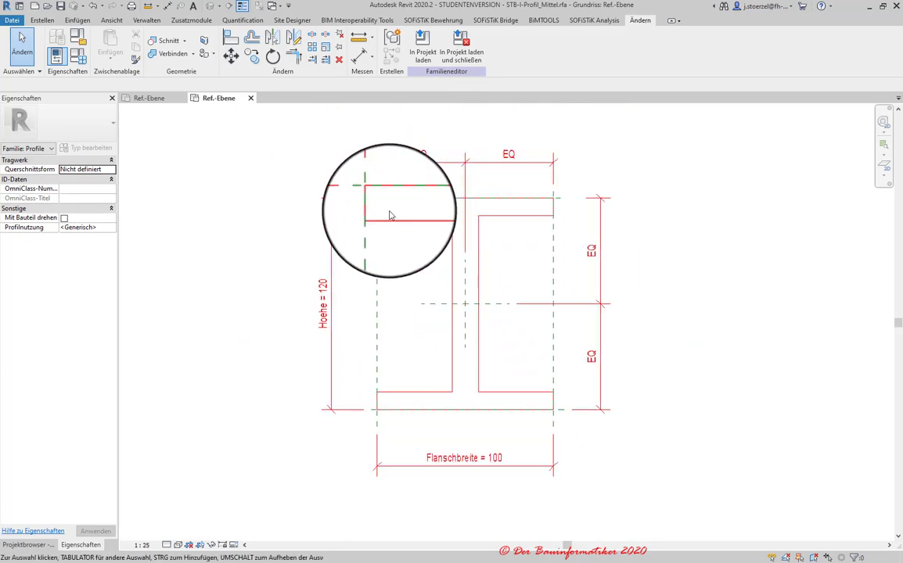
{"action": "left_click", "coordinate": [354, 55]}
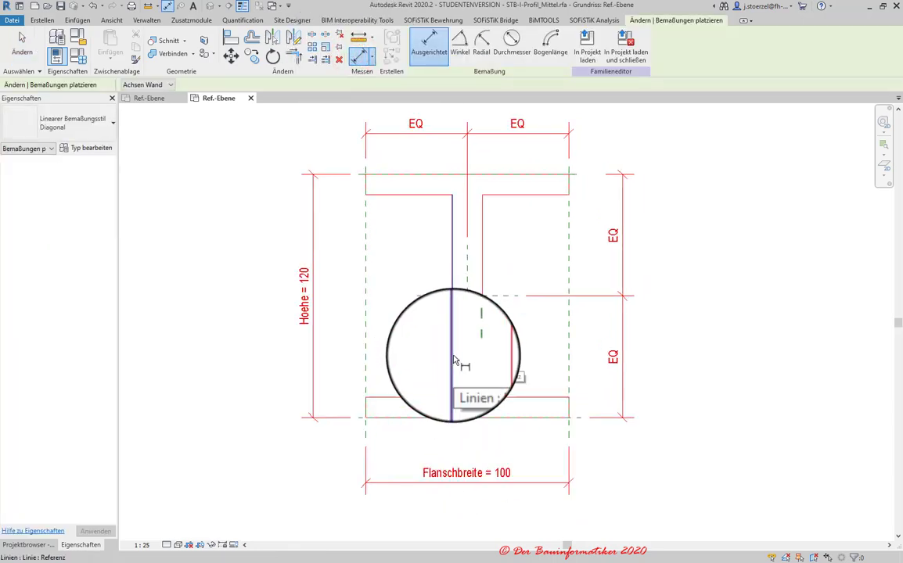
{"action": "scroll", "coordinate": [453, 364], "scroll_direction": "up", "scroll_amount": 1}
{"action": "left_click", "coordinate": [451, 368]}
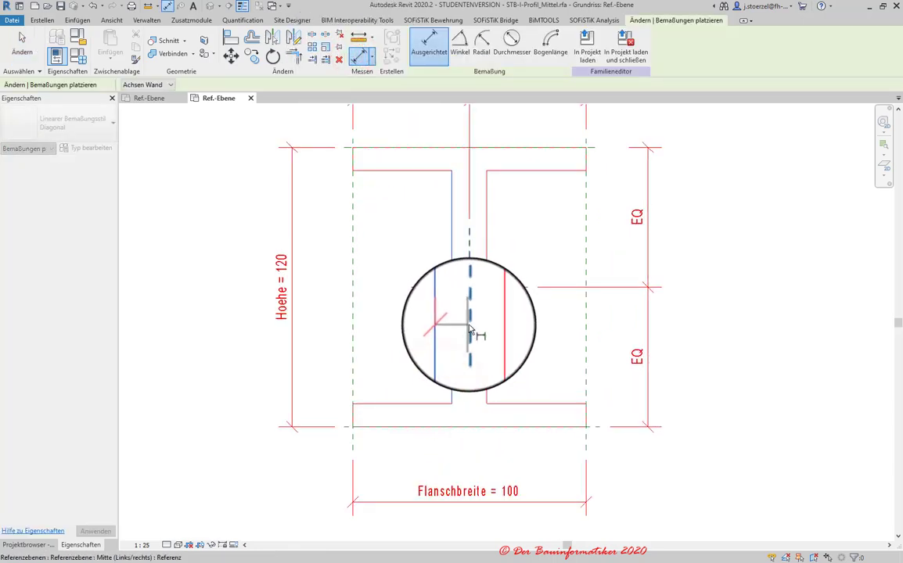
{"action": "left_click", "coordinate": [485, 332]}
{"action": "left_click", "coordinate": [487, 331]}
{"action": "scroll", "coordinate": [543, 367], "scroll_direction": "down", "scroll_amount": 2}
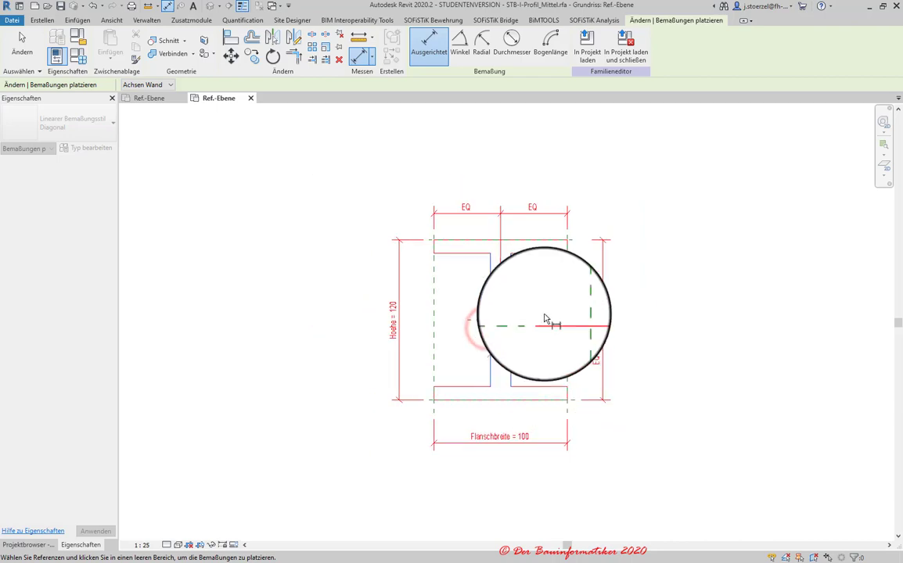
{"action": "middle_click_drag", "start_coordinate": [540, 326], "coordinate": [539, 294]}
{"action": "scroll", "coordinate": [528, 296], "scroll_direction": "up", "scroll_amount": 2}
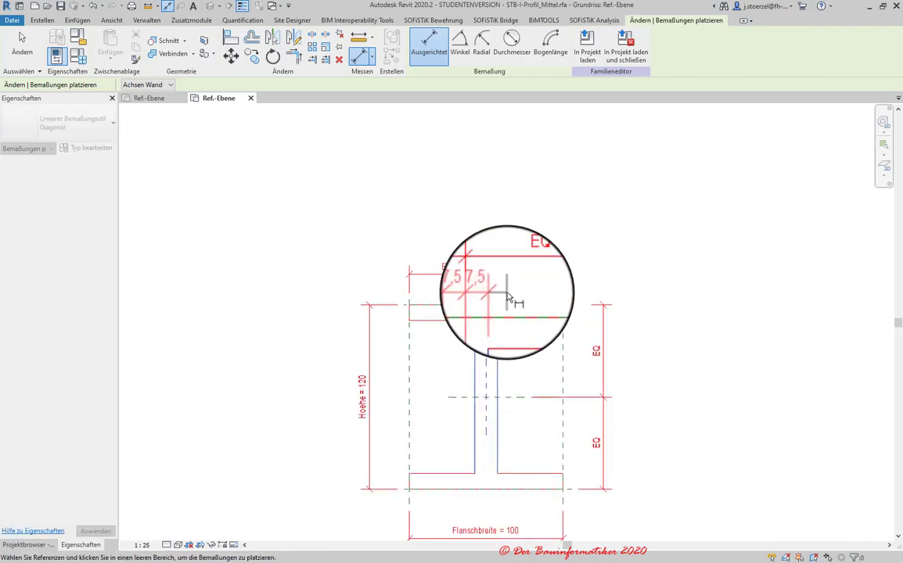
{"action": "scroll", "coordinate": [516, 299], "scroll_direction": "up", "scroll_amount": 1}
{"action": "left_click", "coordinate": [483, 238]}
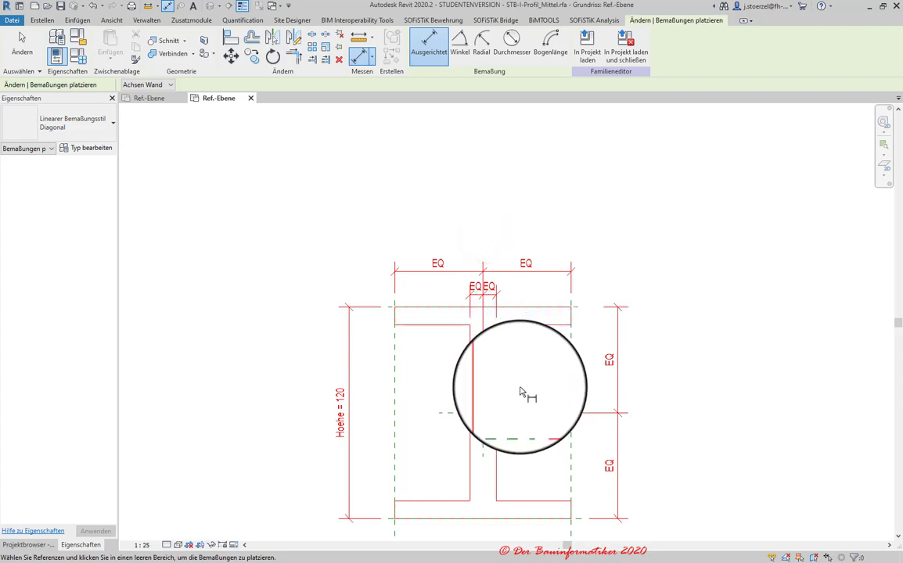
Dimension the 15 web width and label it Stegbreite, now reading 22,5
{"action": "middle_click_drag", "start_coordinate": [520, 388], "coordinate": [508, 245]}
{"action": "left_click", "coordinate": [453, 339]}
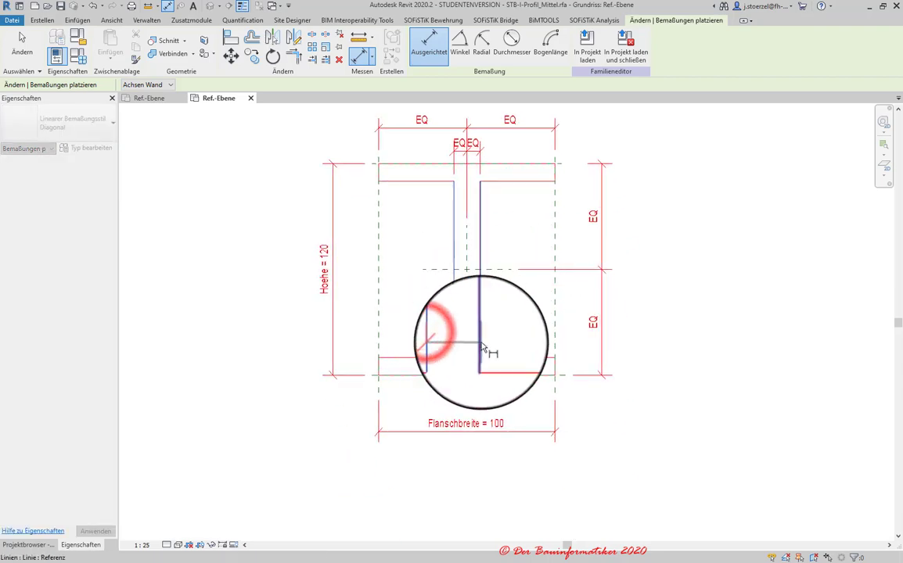
{"action": "left_click", "coordinate": [515, 408]}
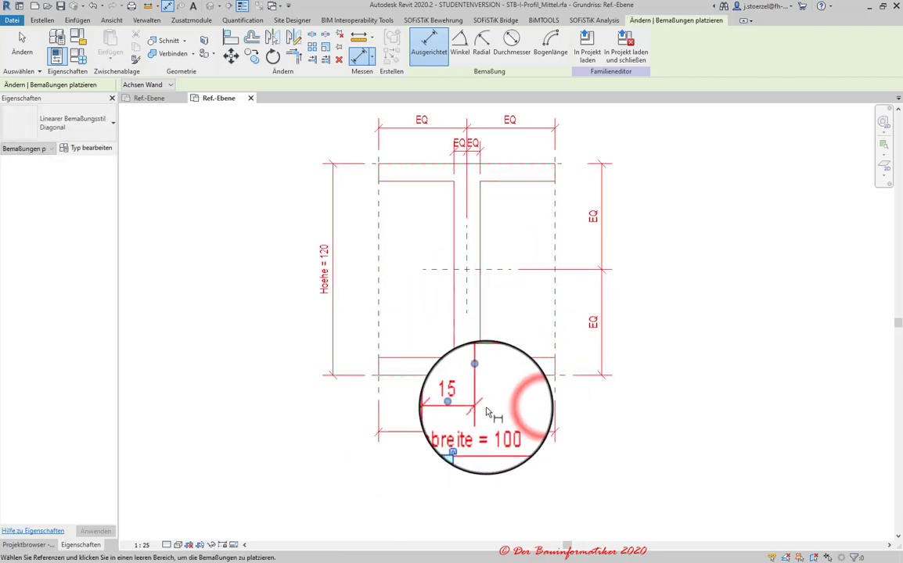
{"action": "key", "text": "Escape"}
{"action": "left_click", "coordinate": [474, 408]}
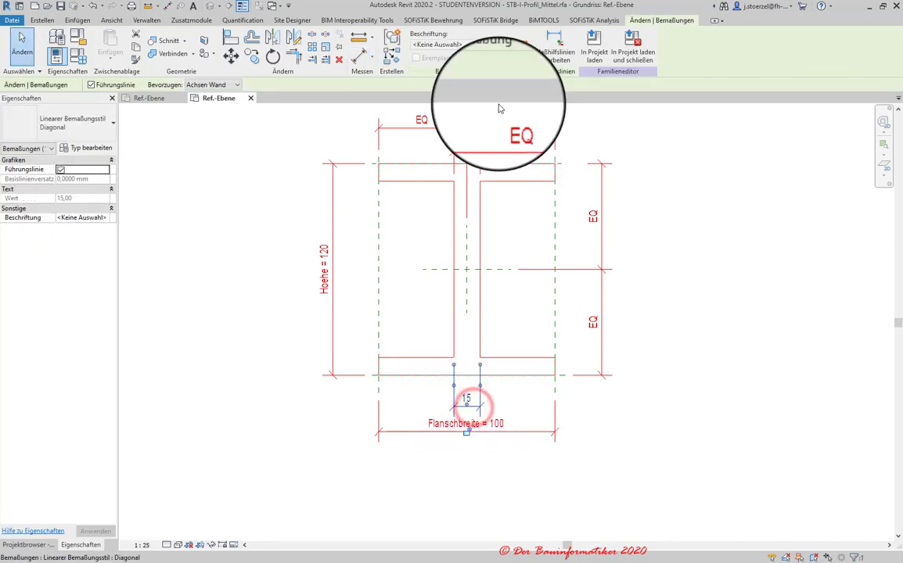
{"action": "left_click", "coordinate": [481, 45]}
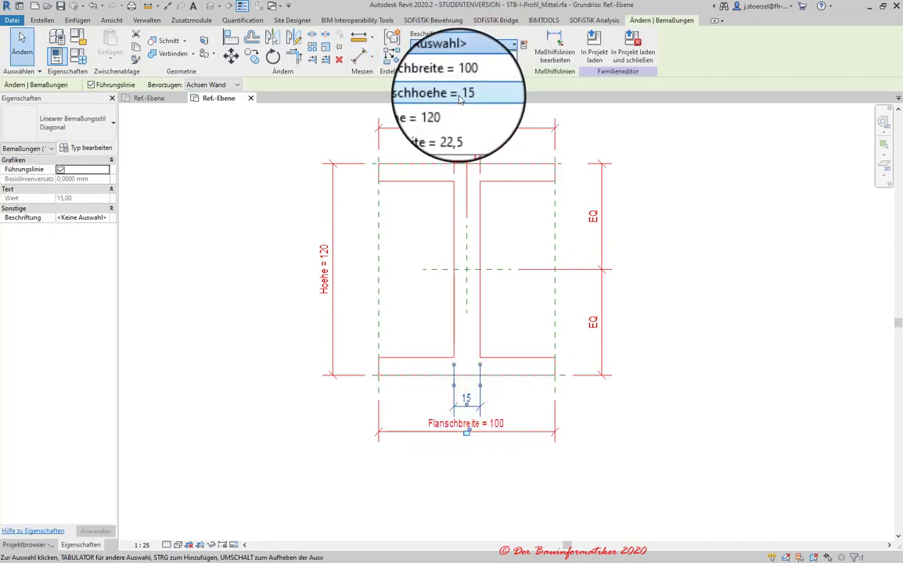
{"action": "left_click", "coordinate": [460, 118]}
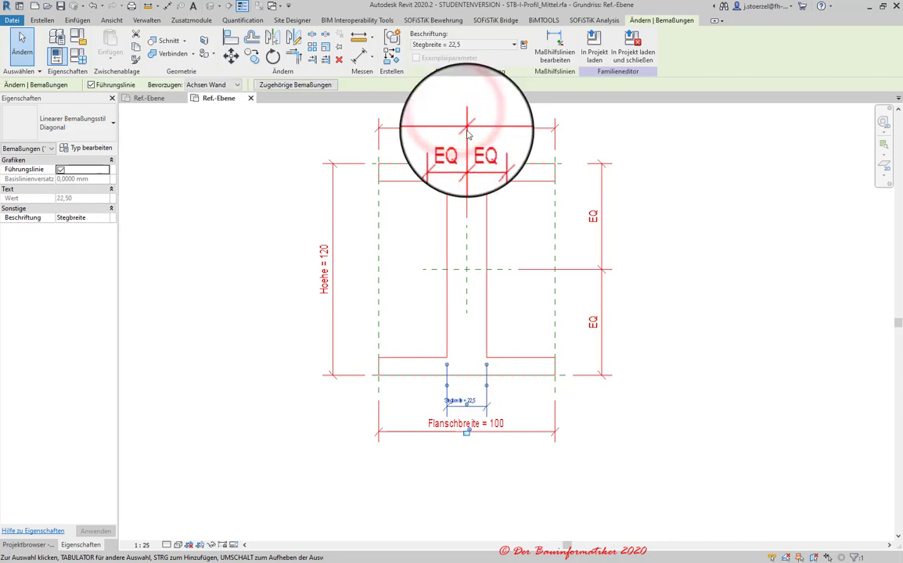
{"action": "left_click", "coordinate": [716, 186]}
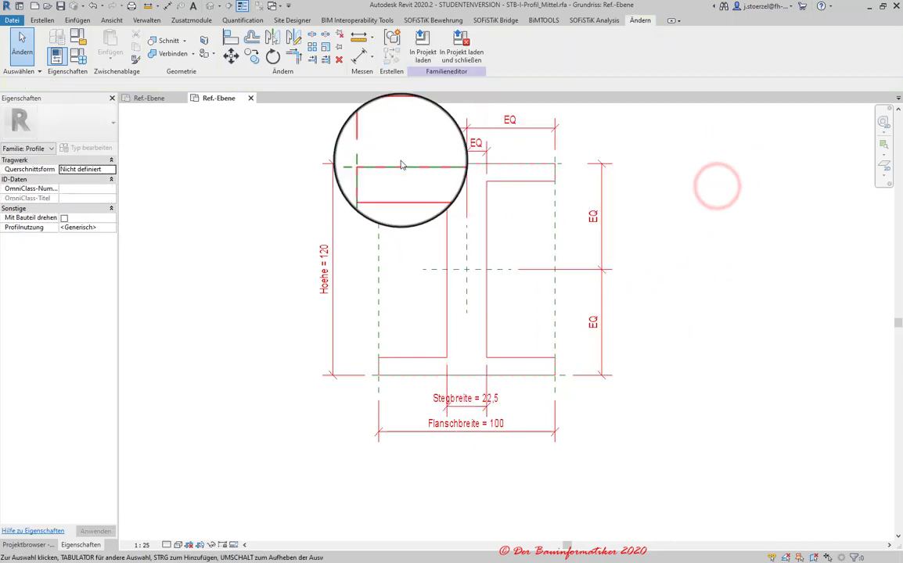
{"action": "scroll", "coordinate": [399, 152], "scroll_direction": "up", "scroll_amount": 2}
Dimension the 10 top and bottom flange thicknesses on the right side
{"action": "left_click", "coordinate": [363, 55]}
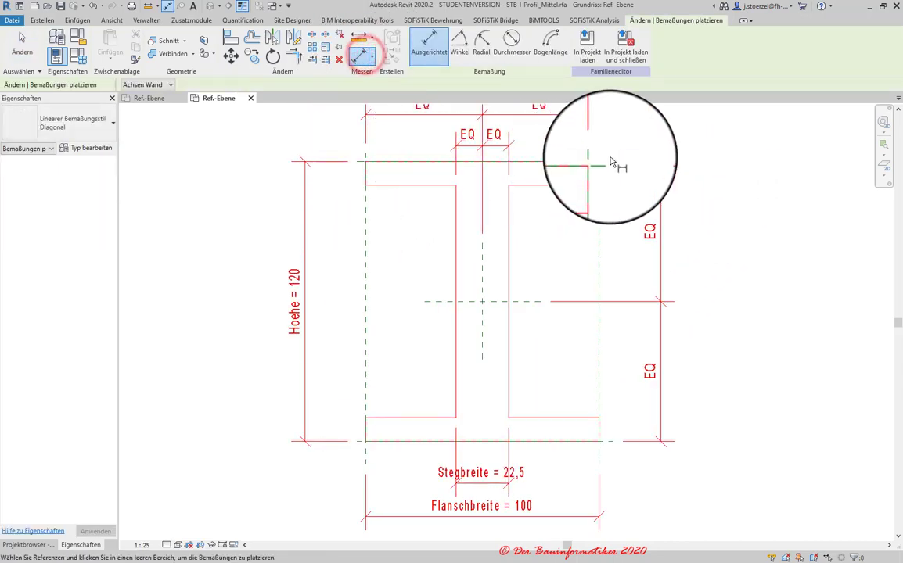
{"action": "scroll", "coordinate": [585, 171], "scroll_direction": "up", "scroll_amount": 1}
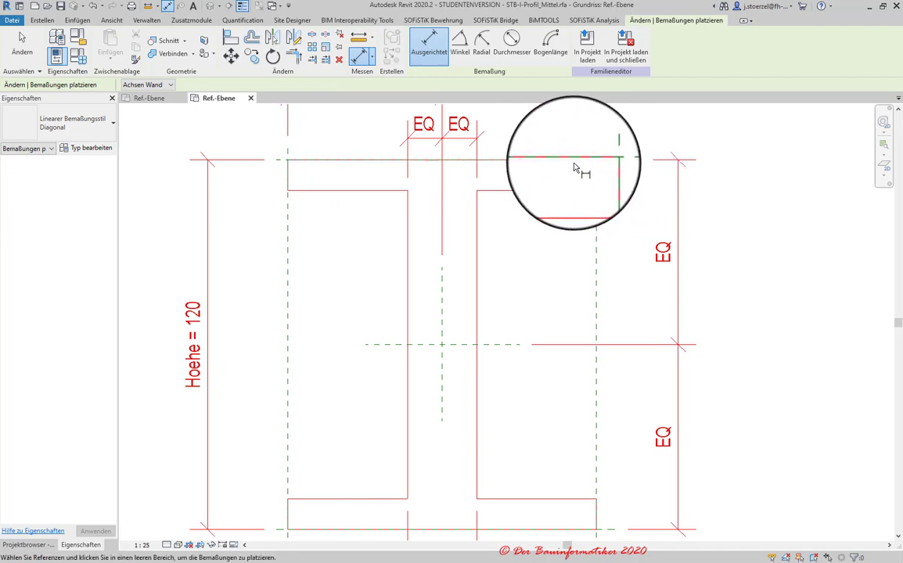
{"action": "left_click", "coordinate": [599, 159]}
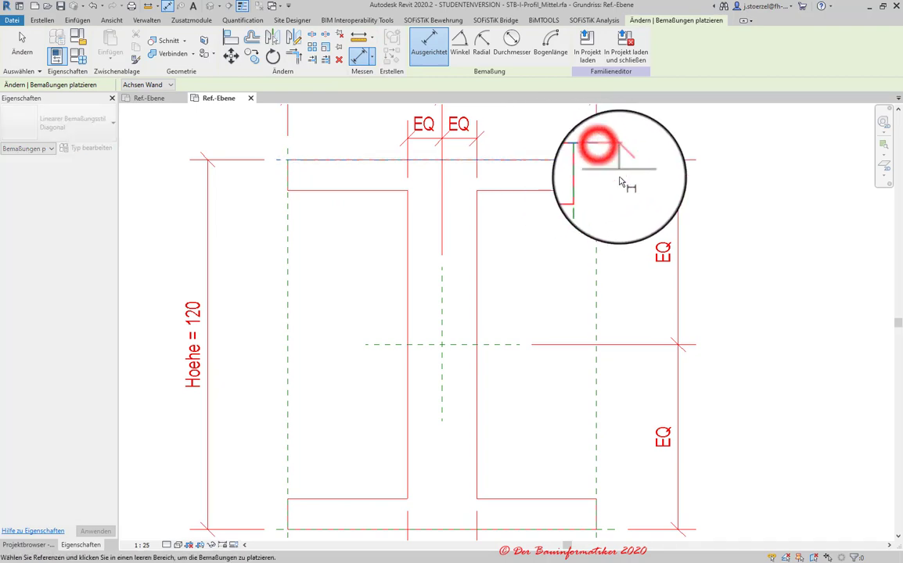
{"action": "left_click", "coordinate": [589, 191]}
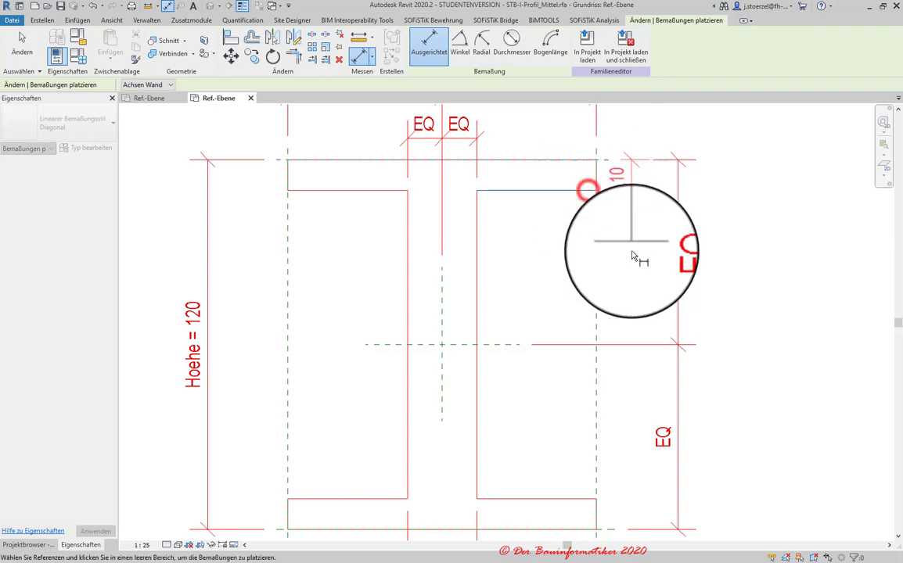
{"action": "left_click", "coordinate": [638, 293]}
{"action": "middle_click_drag", "start_coordinate": [653, 287], "coordinate": [677, 163]}
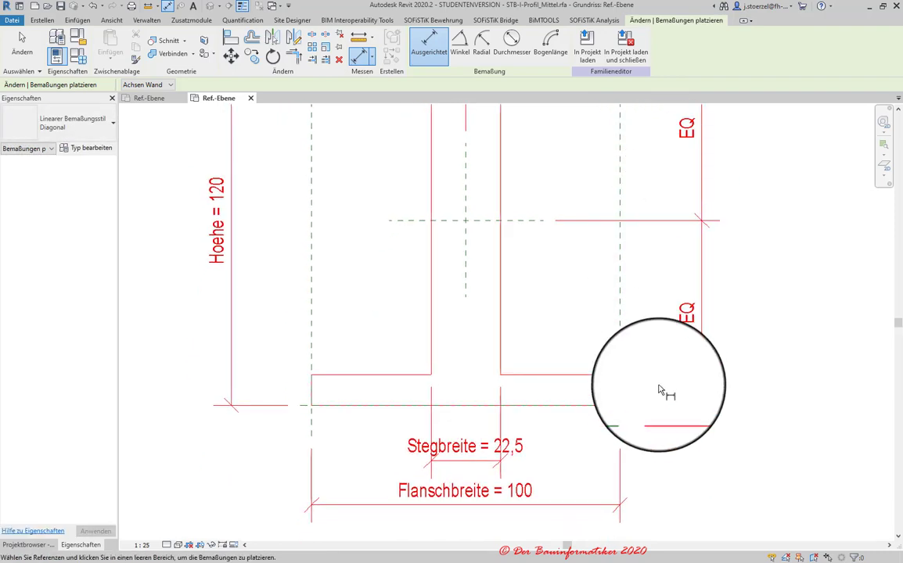
{"action": "left_click", "coordinate": [640, 407]}
{"action": "left_click", "coordinate": [603, 375]}
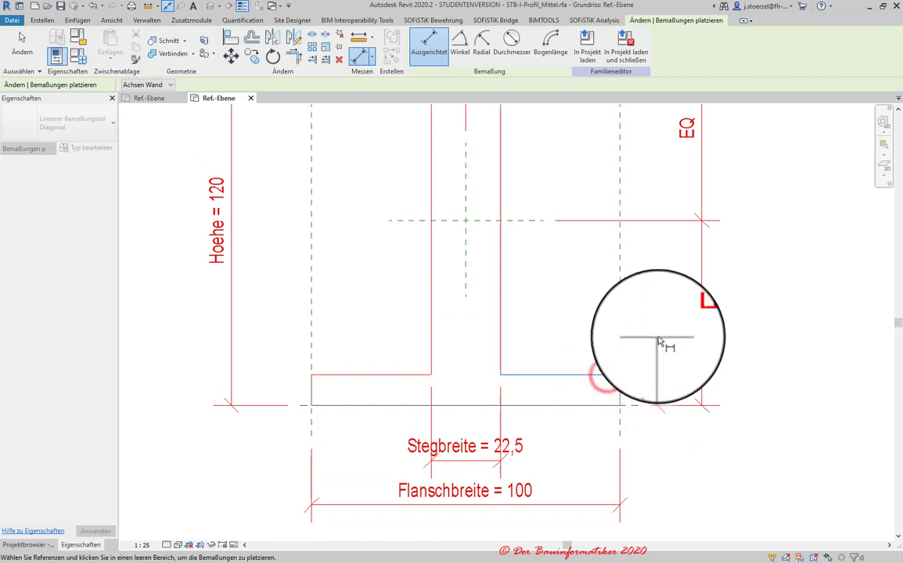
{"action": "scroll", "coordinate": [664, 333], "scroll_direction": "down", "scroll_amount": 2}
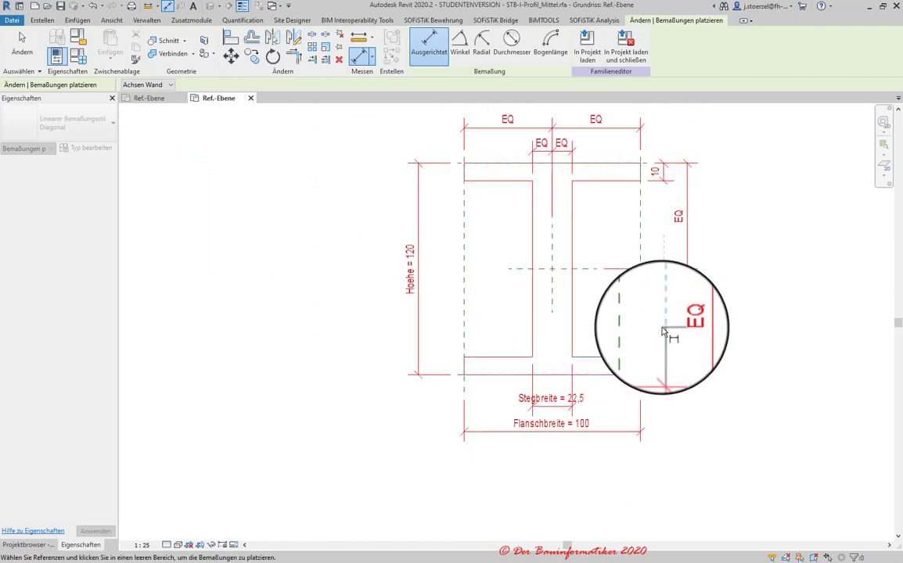
{"action": "left_click", "coordinate": [666, 322]}
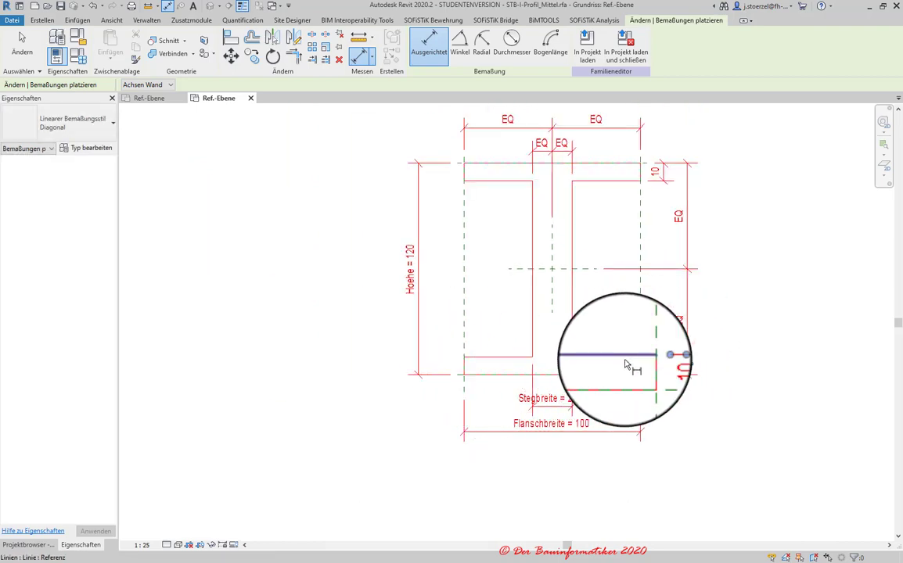
{"action": "left_click", "coordinate": [537, 422]}
Add 10 flange thickness dimensions at the lower-left and upper-left
{"action": "scroll", "coordinate": [505, 376], "scroll_direction": "up", "scroll_amount": 2}
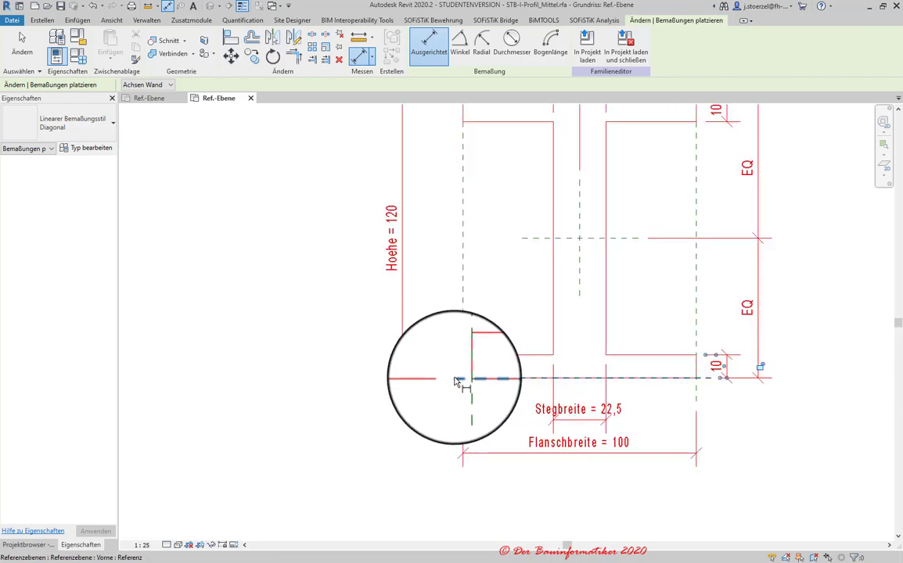
{"action": "left_click", "coordinate": [451, 384]}
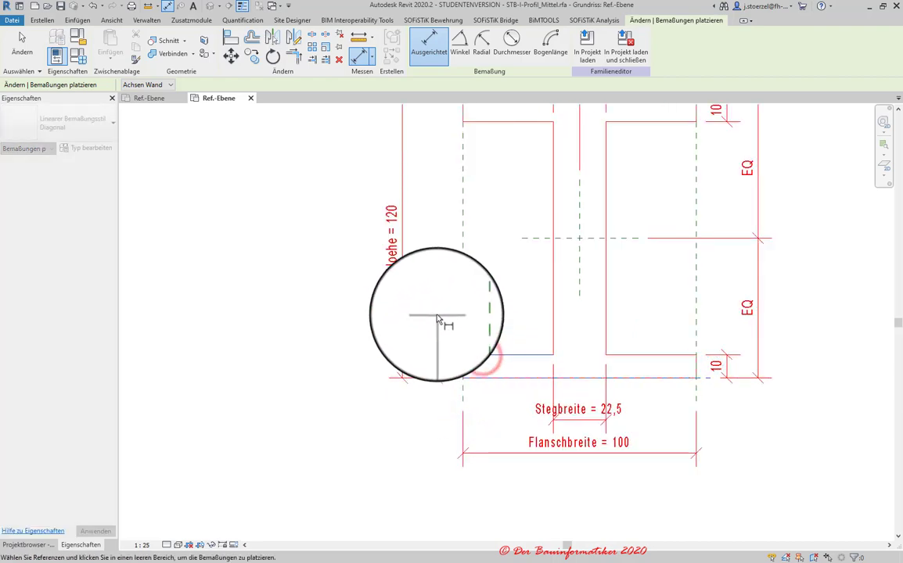
{"action": "left_click", "coordinate": [435, 317]}
{"action": "scroll", "coordinate": [466, 321], "scroll_direction": "down", "scroll_amount": 2}
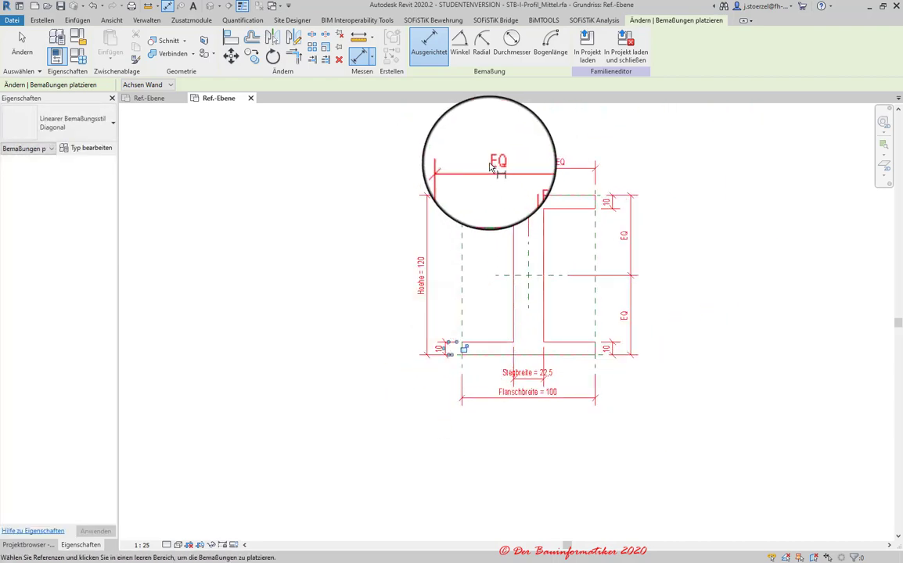
{"action": "scroll", "coordinate": [470, 188], "scroll_direction": "up", "scroll_amount": 2}
{"action": "left_click", "coordinate": [458, 200]}
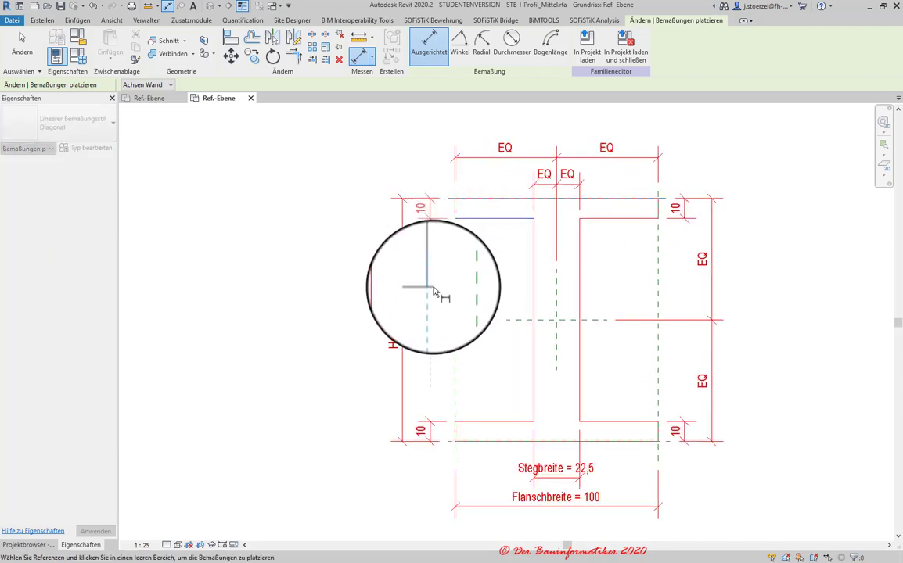
{"action": "key", "text": "Escape"}
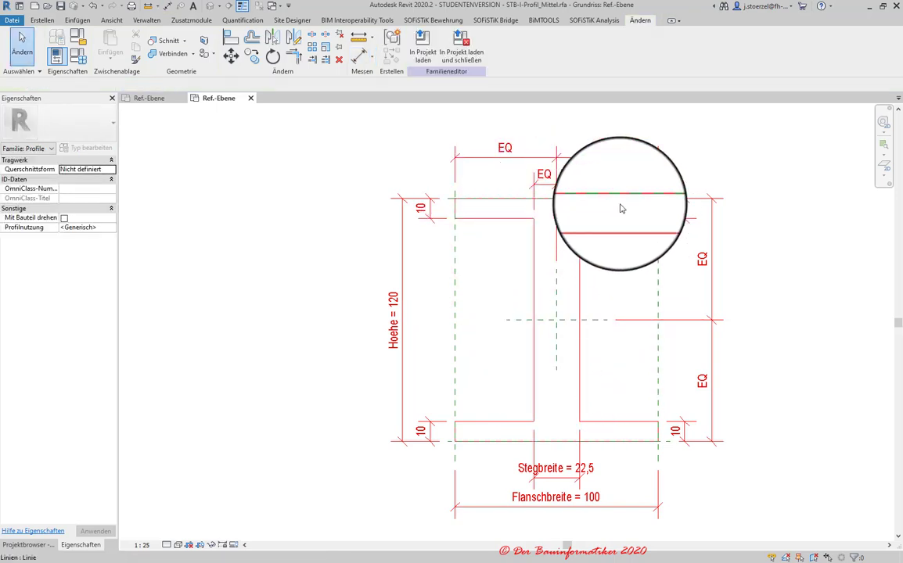
Label the upper-right and upper-left flange dimensions Flanschhoehe
{"action": "left_click", "coordinate": [708, 117]}
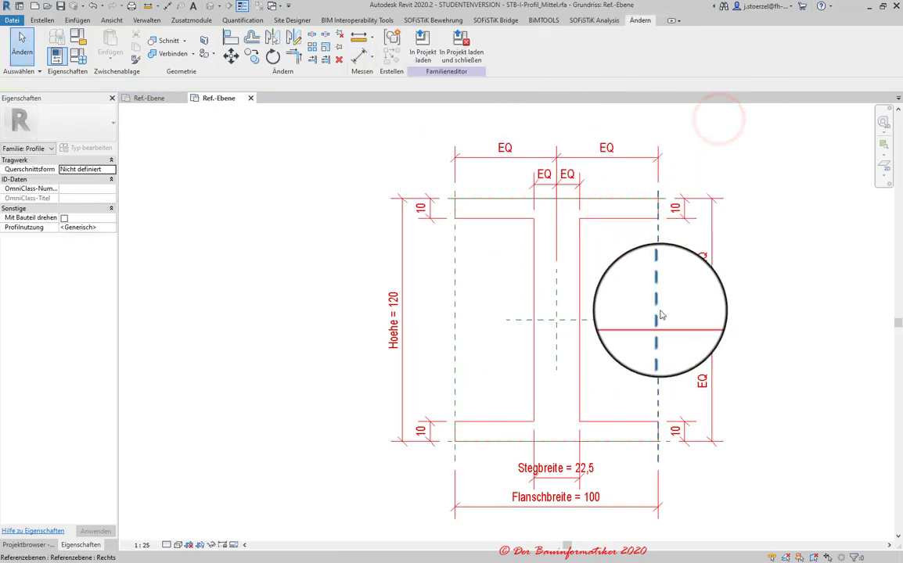
{"action": "left_click", "coordinate": [682, 209]}
{"action": "left_click", "coordinate": [489, 40]}
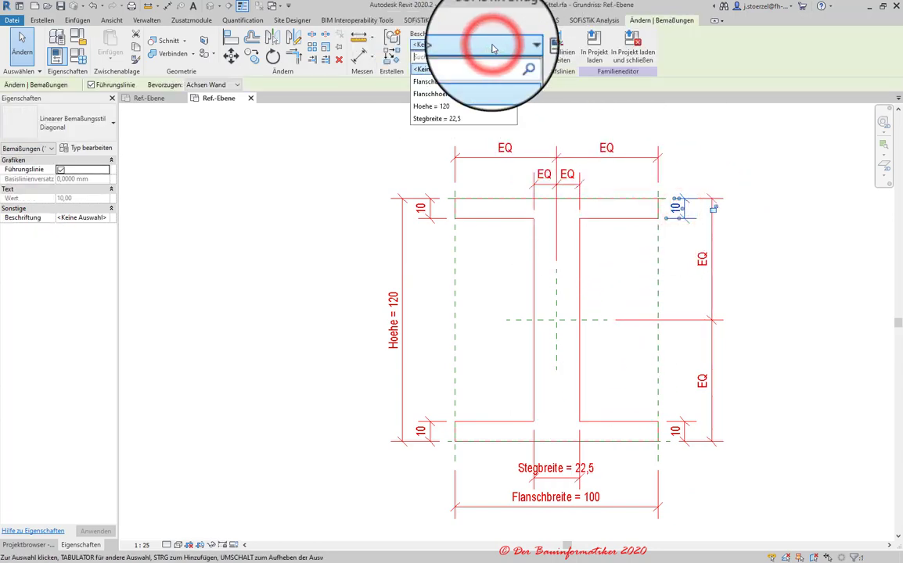
{"action": "left_click", "coordinate": [461, 81]}
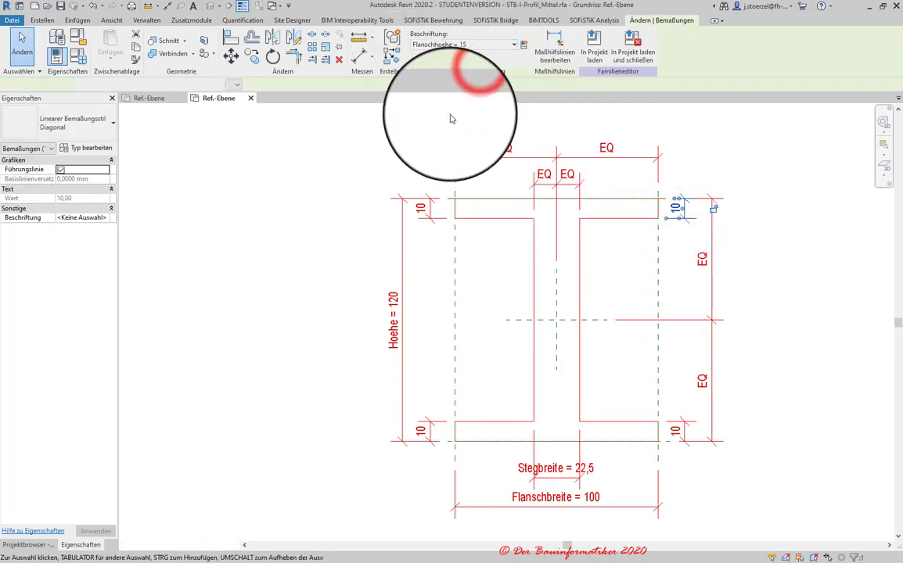
{"action": "left_click", "coordinate": [423, 207]}
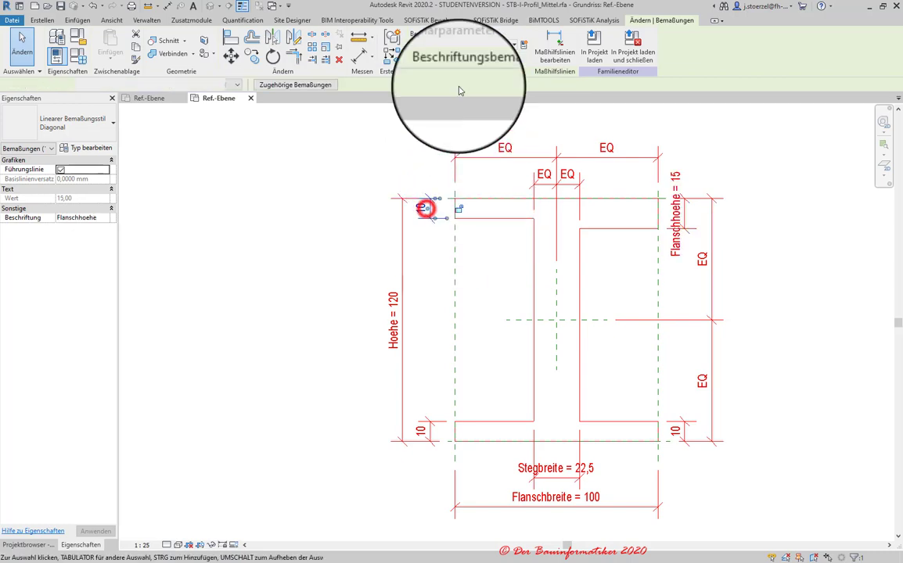
{"action": "left_click", "coordinate": [452, 45]}
{"action": "left_click", "coordinate": [448, 95]}
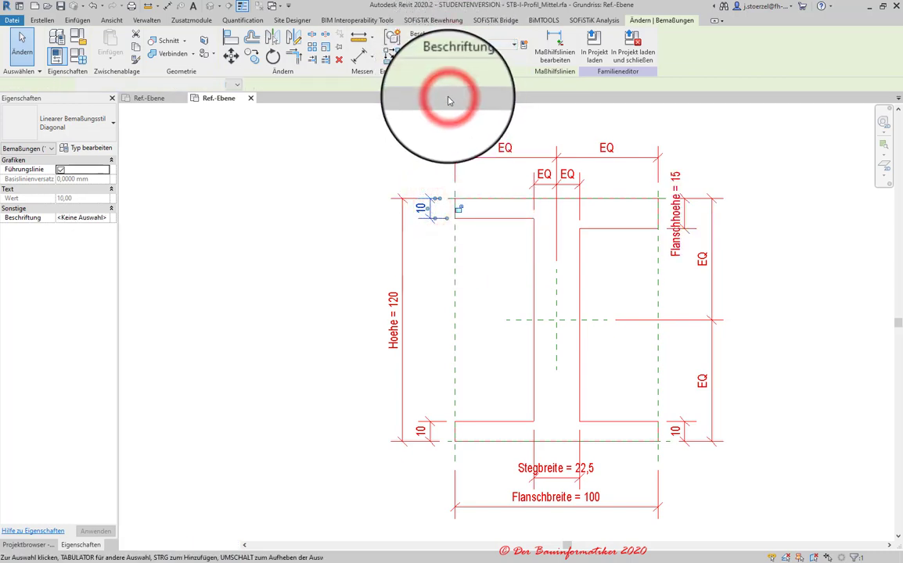
Label the lower-left and lower-right flange dimensions Flanschhoehe, making both flanges 15 thick
{"action": "left_click", "coordinate": [422, 430]}
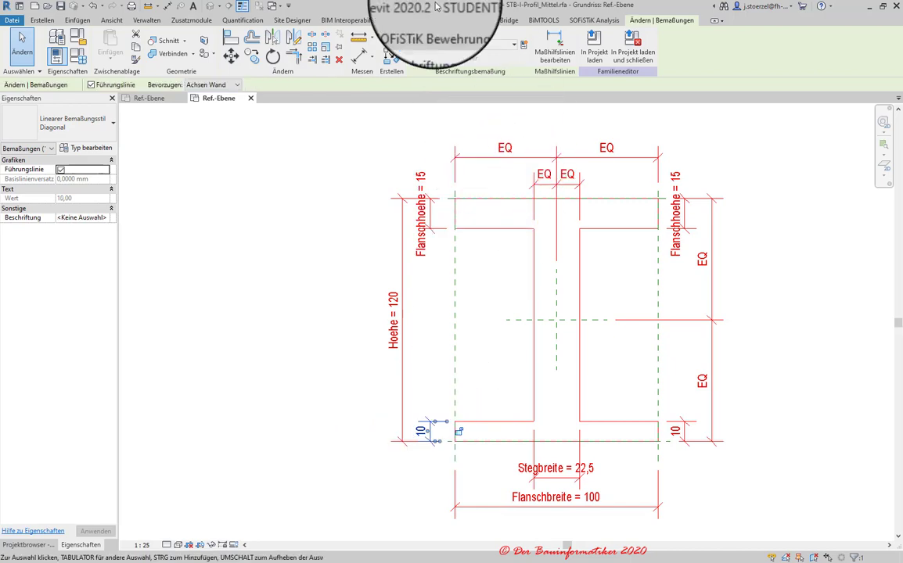
{"action": "left_click", "coordinate": [442, 45]}
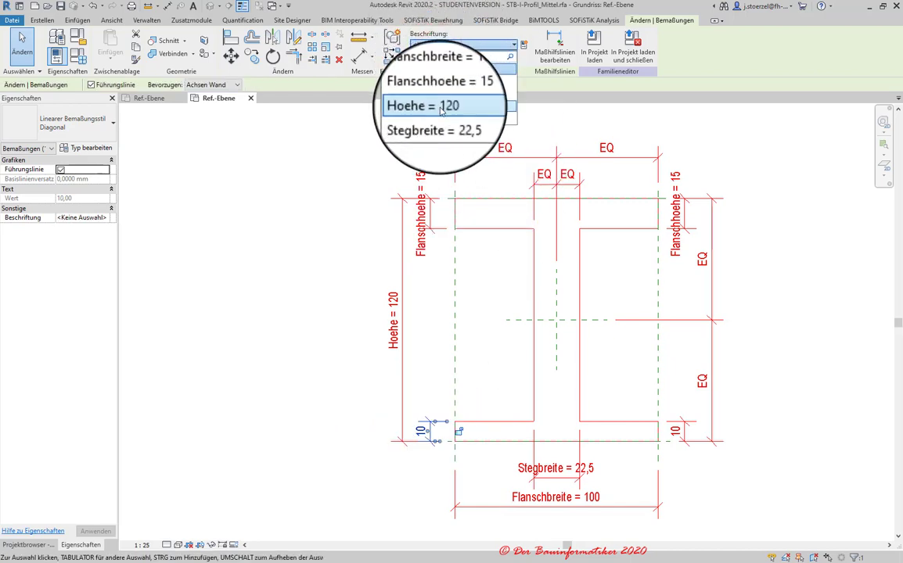
{"action": "left_click", "coordinate": [441, 95]}
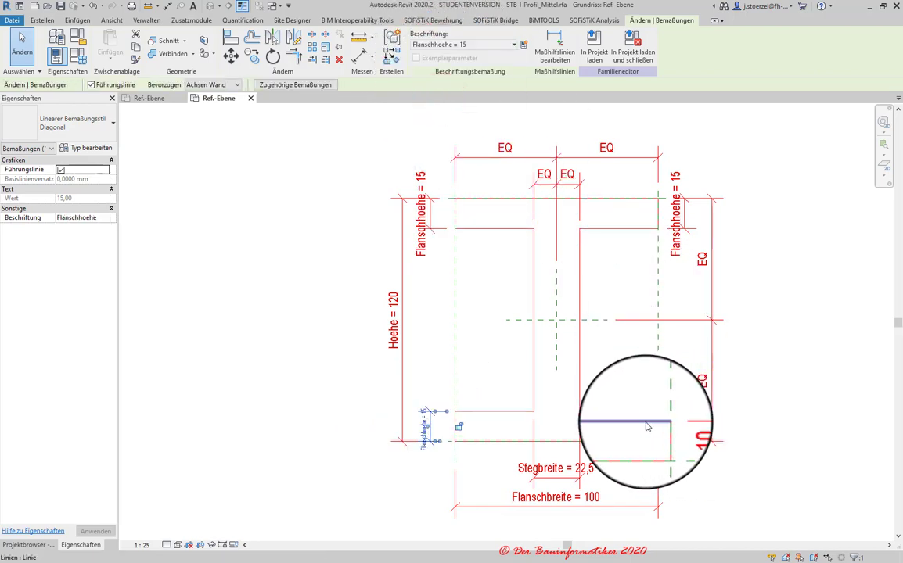
{"action": "left_click", "coordinate": [649, 369]}
{"action": "left_click", "coordinate": [683, 426]}
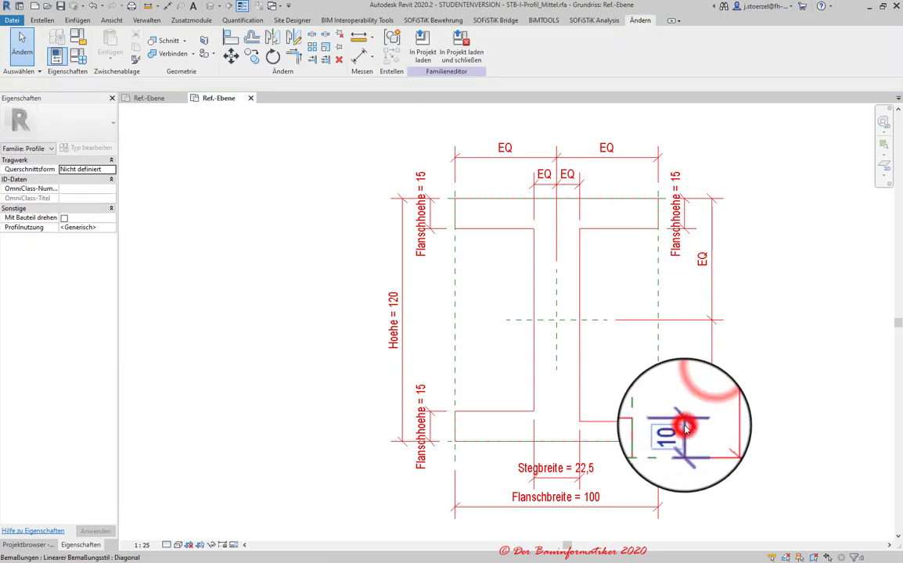
{"action": "left_click", "coordinate": [461, 45]}
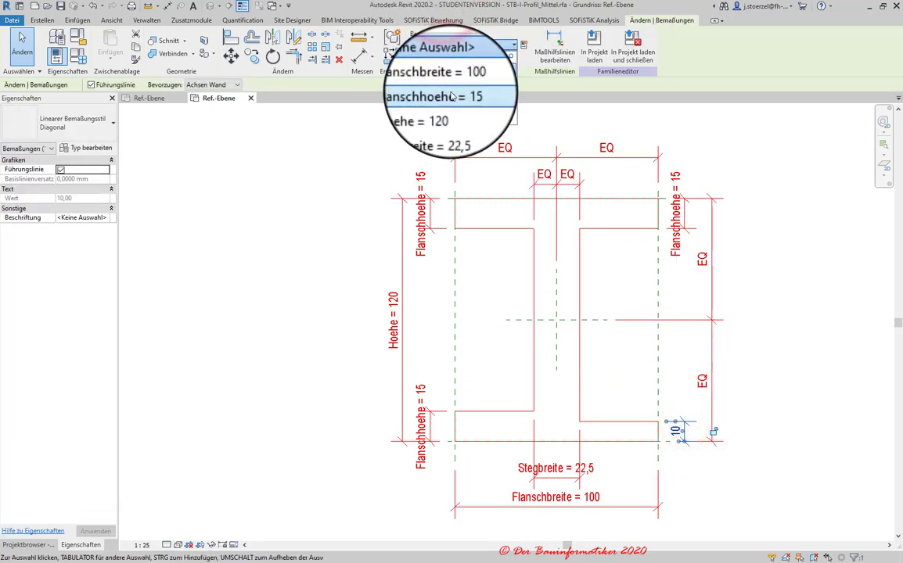
{"action": "left_click", "coordinate": [577, 95]}
{"action": "left_click", "coordinate": [798, 188]}
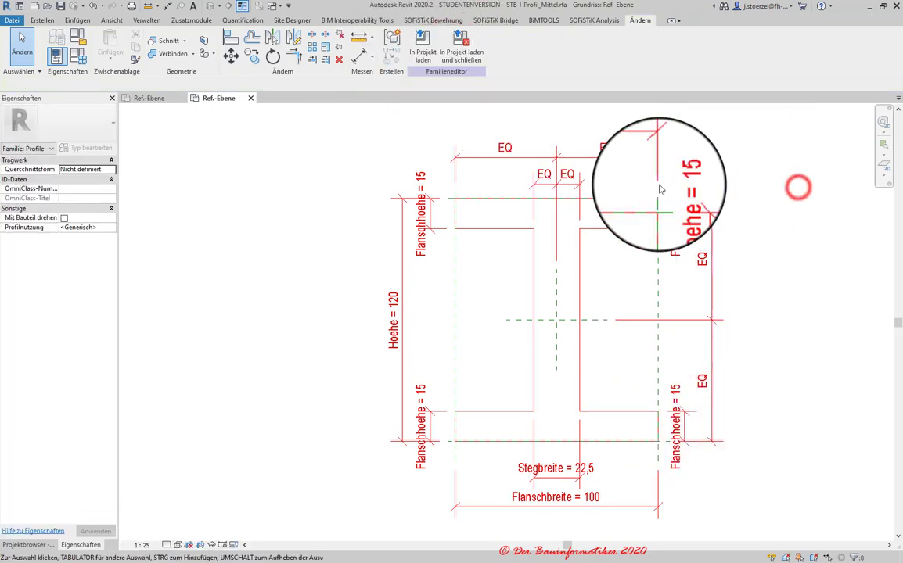
{"action": "mouse_move", "coordinate": [386, 161]}
{"action": "middle_mouse_down"}
{"action": "mouse_move", "coordinate": [325, 164]}
{"action": "mouse_move", "coordinate": [292, 151]}
{"action": "middle_mouse_up"}
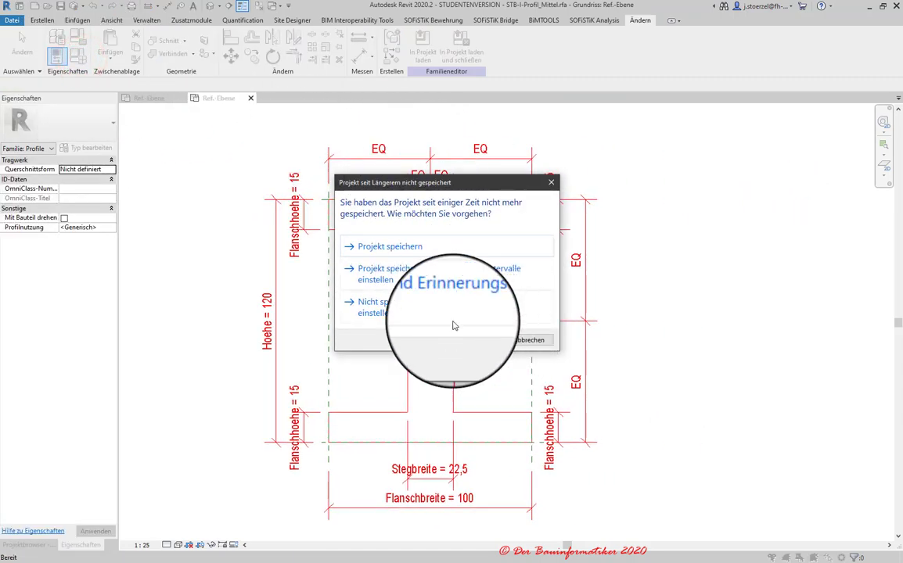
Save the project and flex the profile to the 35x35 family type
{"action": "left_click", "coordinate": [387, 246]}
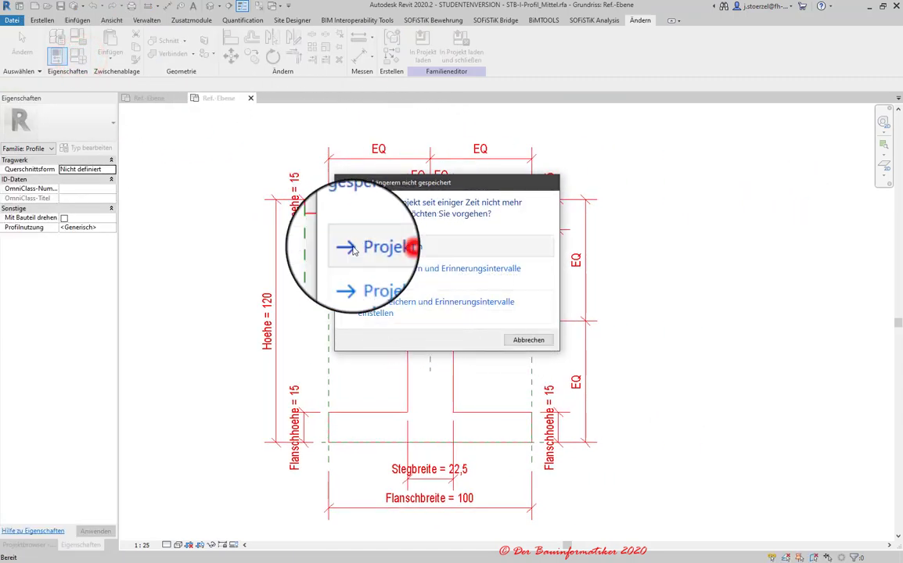
{"action": "left_click", "coordinate": [81, 62]}
{"action": "mouse_move", "coordinate": [286, 85]}
{"action": "left_mouse_down"}
{"action": "mouse_move", "coordinate": [662, 119]}
{"action": "mouse_move", "coordinate": [710, 112]}
{"action": "left_mouse_up"}
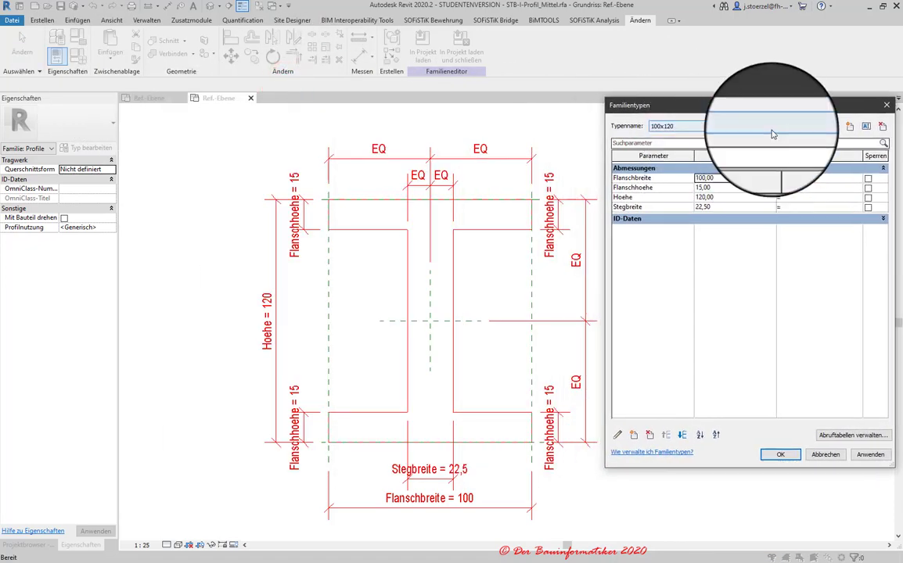
{"action": "left_click", "coordinate": [769, 127]}
{"action": "left_click", "coordinate": [661, 132]}
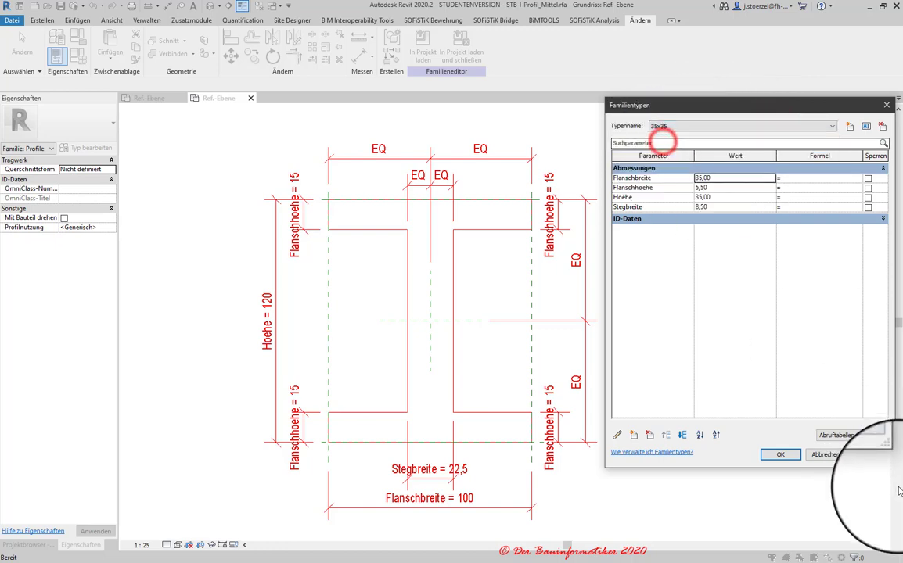
{"action": "left_click", "coordinate": [870, 455]}
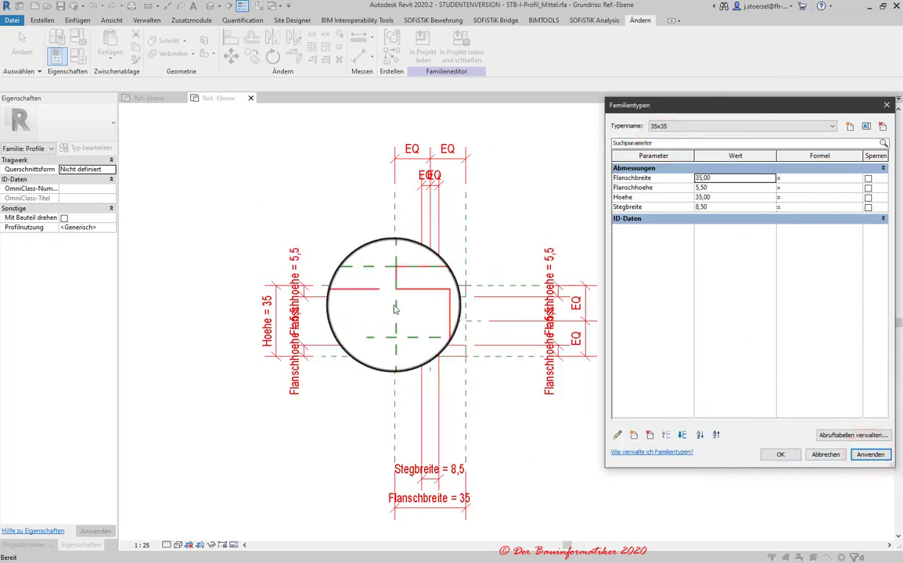
Apply the 65x70 type, then return the profile to 100x120
{"action": "left_click", "coordinate": [690, 126]}
{"action": "left_click", "coordinate": [677, 156]}
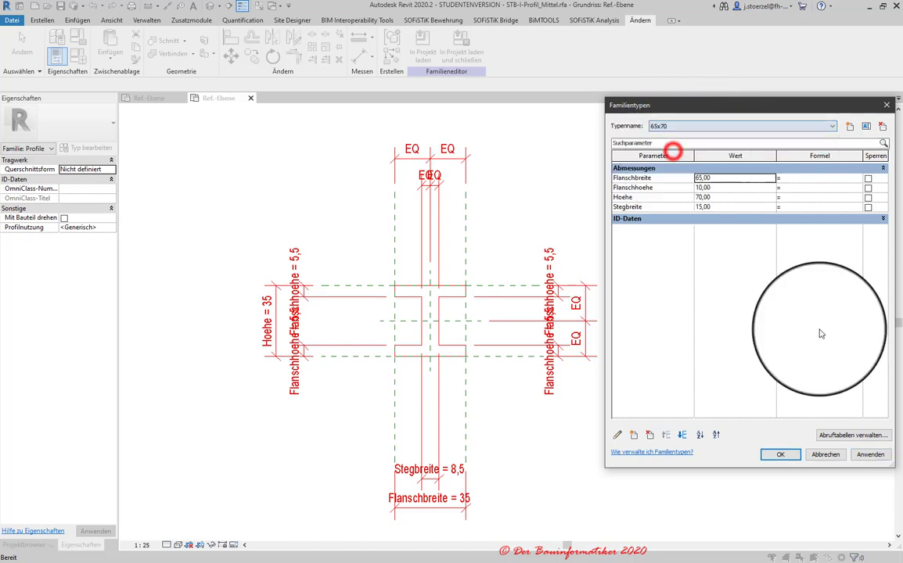
{"action": "left_click", "coordinate": [870, 454]}
{"action": "left_click", "coordinate": [690, 126]}
{"action": "left_click", "coordinate": [682, 138]}
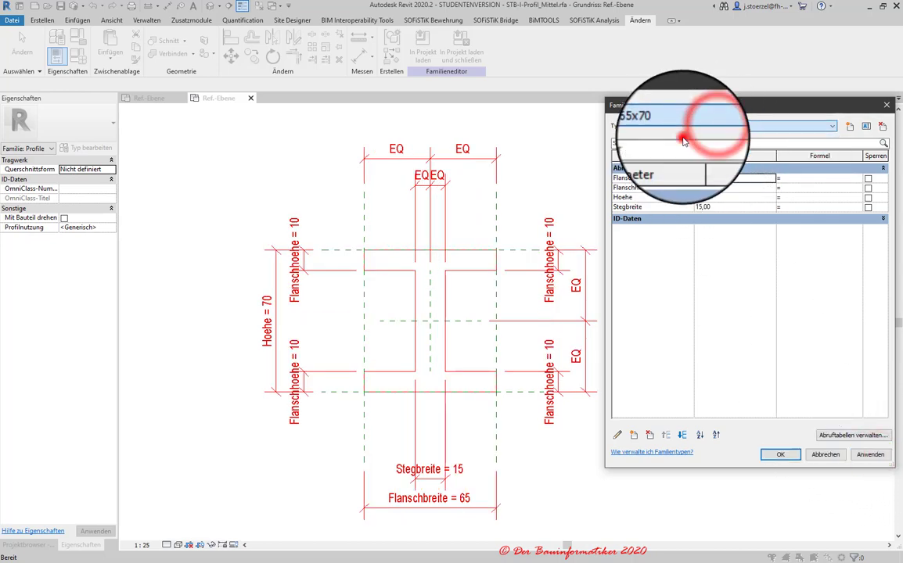
{"action": "left_click", "coordinate": [870, 454]}
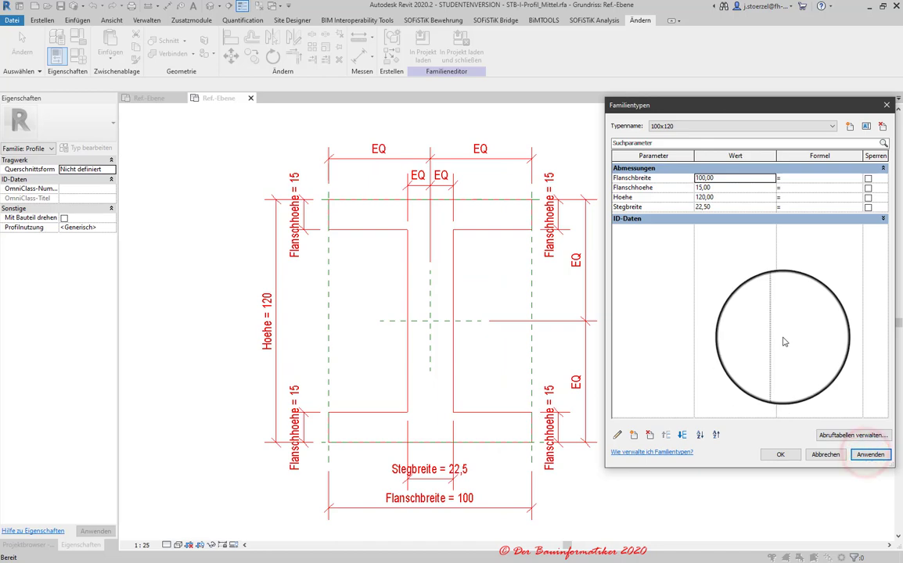